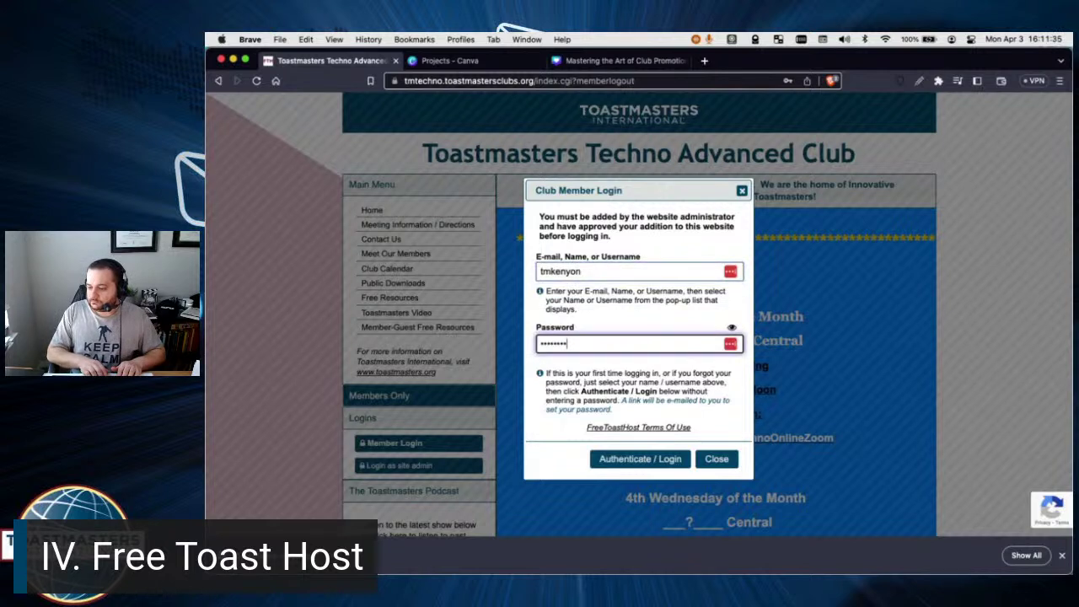
Re-enter the member password in Club Member Login and log in to the club site.
{"action": "key", "text": "BackSpace"}
{"action": "key", "text": "BackSpace"}
{"action": "key", "text": "BackSpace"}
{"action": "key", "text": "BackSpace"}
{"action": "key", "text": "BackSpace"}
{"action": "key", "text": "BackSpace"}
{"action": "key", "text": "BackSpace"}
{"action": "key", "text": "BackSpace"}
{"action": "type", "text": "•••••"}
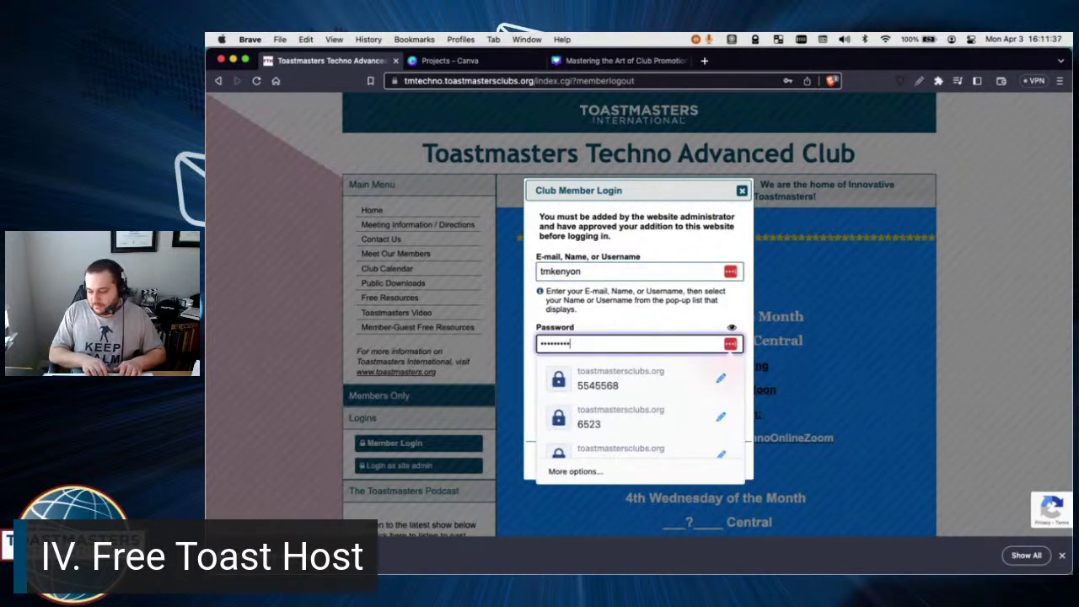
{"action": "key", "text": "BackSpace"}
{"action": "key", "text": "BackSpace"}
{"action": "key", "text": "BackSpace"}
{"action": "key", "text": "BackSpace"}
{"action": "key", "text": "BackSpace"}
{"action": "key", "text": "BackSpace"}
{"action": "key", "text": "BackSpace"}
{"action": "key", "text": "BackSpace"}
{"action": "key", "text": "BackSpace"}
{"action": "type", "text": "•"}
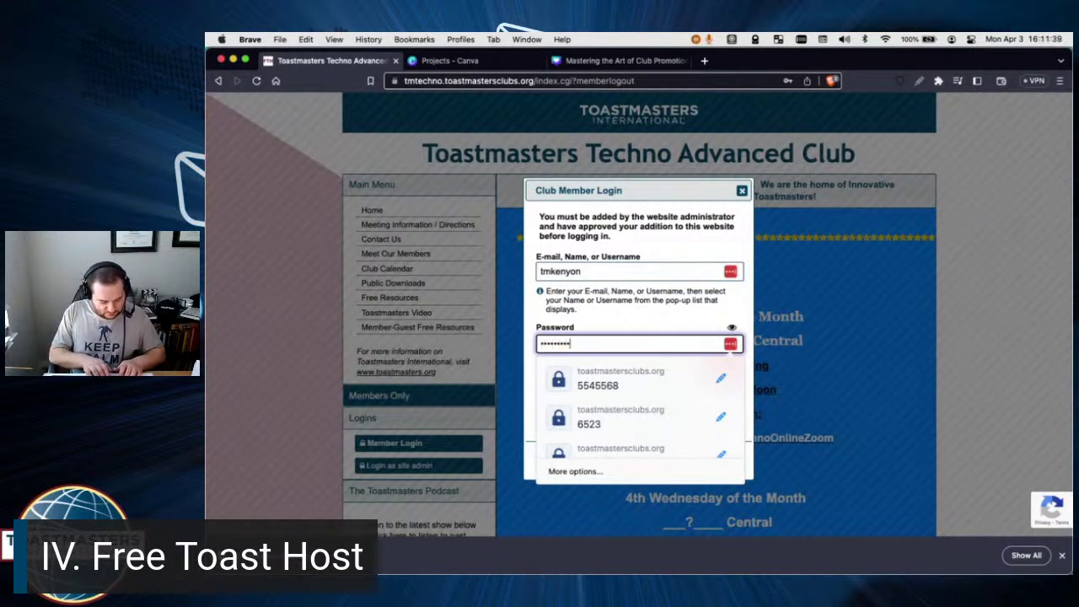
{"action": "type", "text": "•••••••••••"}
{"action": "key", "text": "Return"}
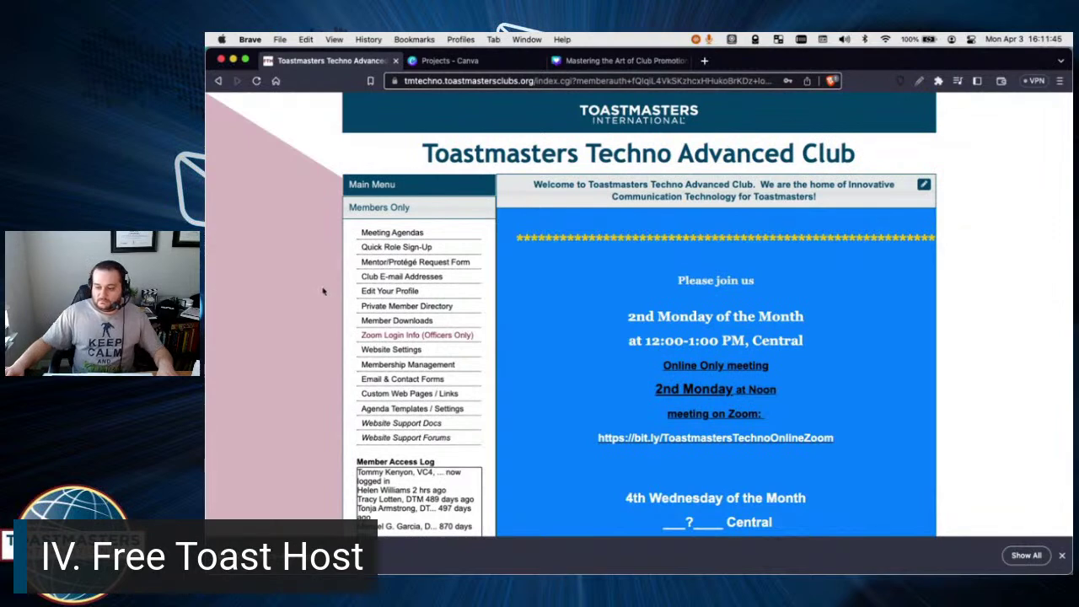
Open the Club E-mail Addresses list, enlarge its window, and select the members list address.
{"action": "left_click", "coordinate": [394, 279]}
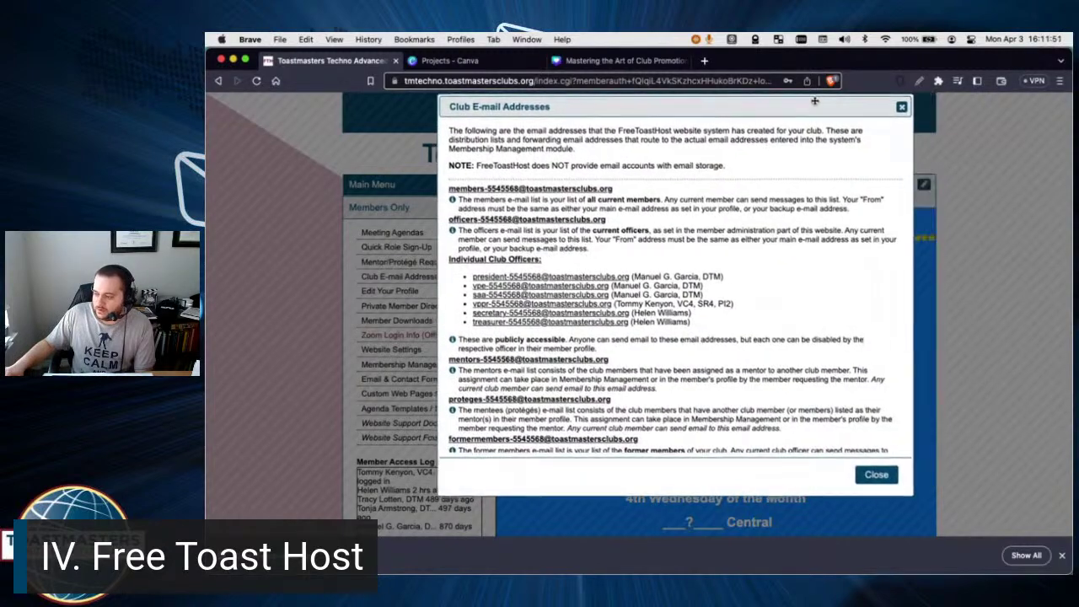
{"action": "left_click_drag", "start_coordinate": [815, 101], "coordinate": [760, 100]}
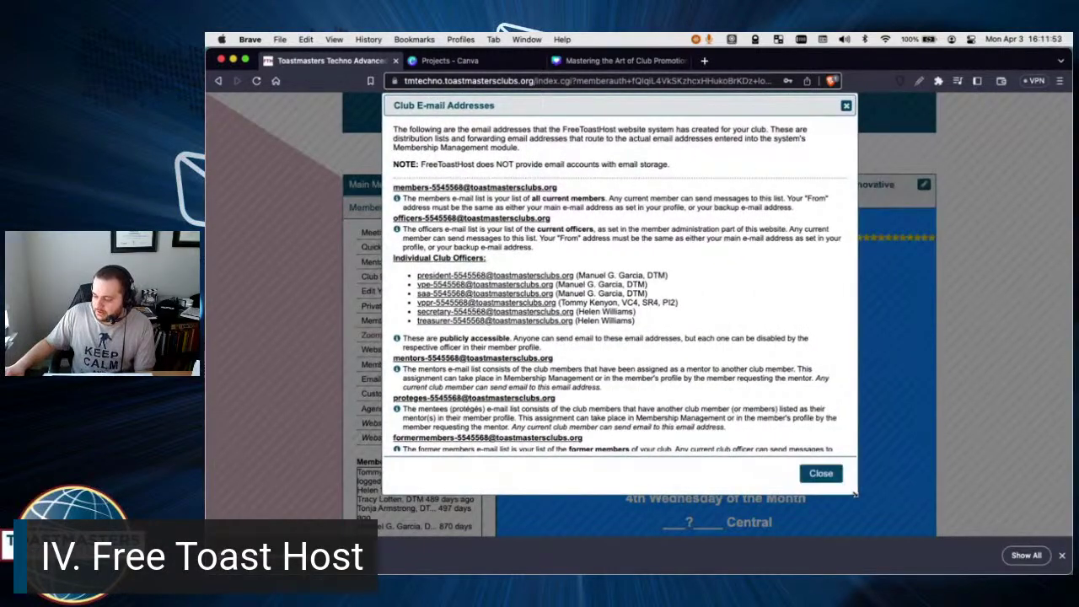
{"action": "left_click_drag", "start_coordinate": [853, 495], "coordinate": [879, 539]}
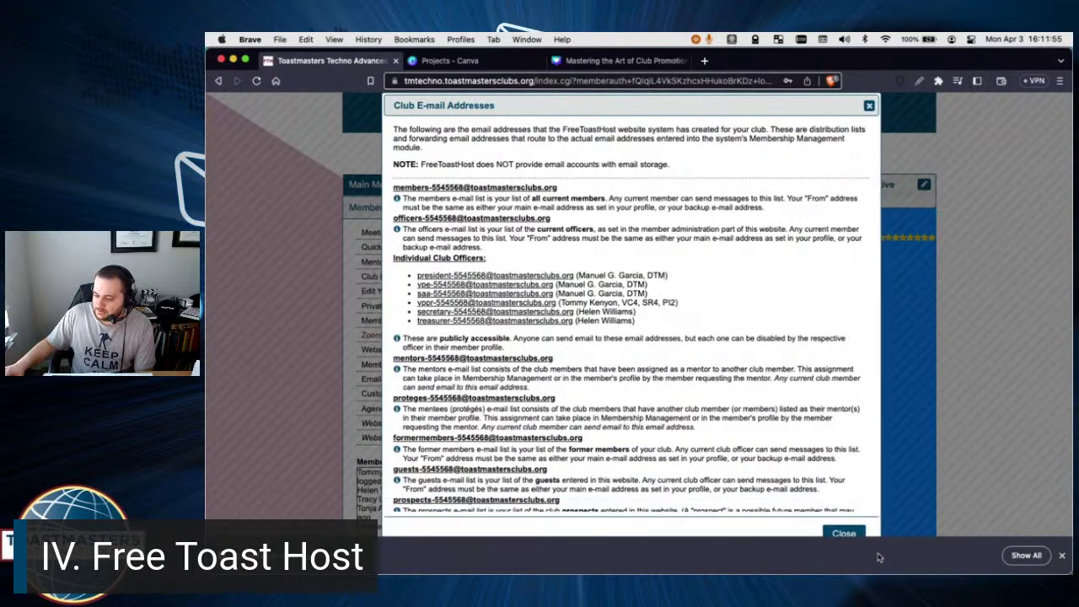
{"action": "scroll", "coordinate": [496, 186], "scroll_direction": "down", "scroll_amount": 3}
{"action": "scroll", "coordinate": [495, 186], "scroll_direction": "up", "scroll_amount": 2}
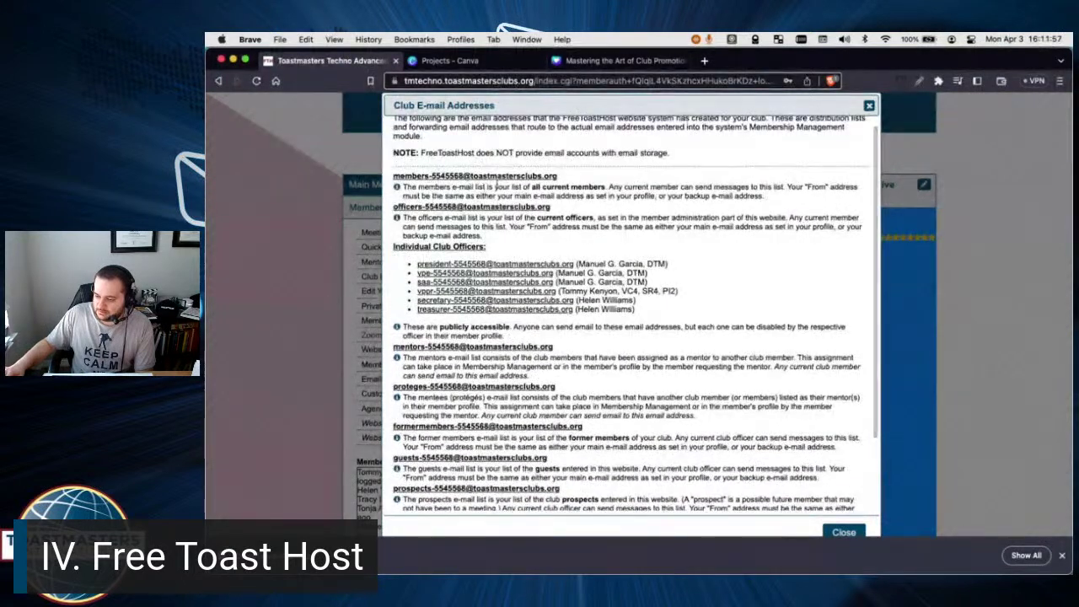
{"action": "left_click_drag", "start_coordinate": [573, 180], "coordinate": [392, 171]}
{"action": "key", "text": "super+c"}
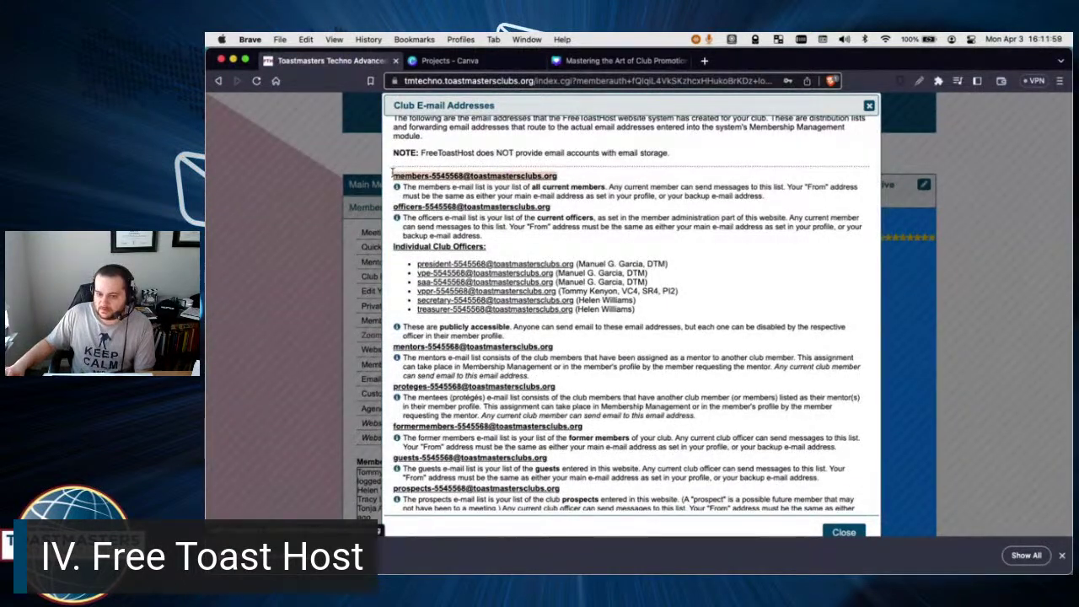
Paste the members list address into the new Mail message's To field.
{"action": "left_click", "coordinate": [485, 179]}
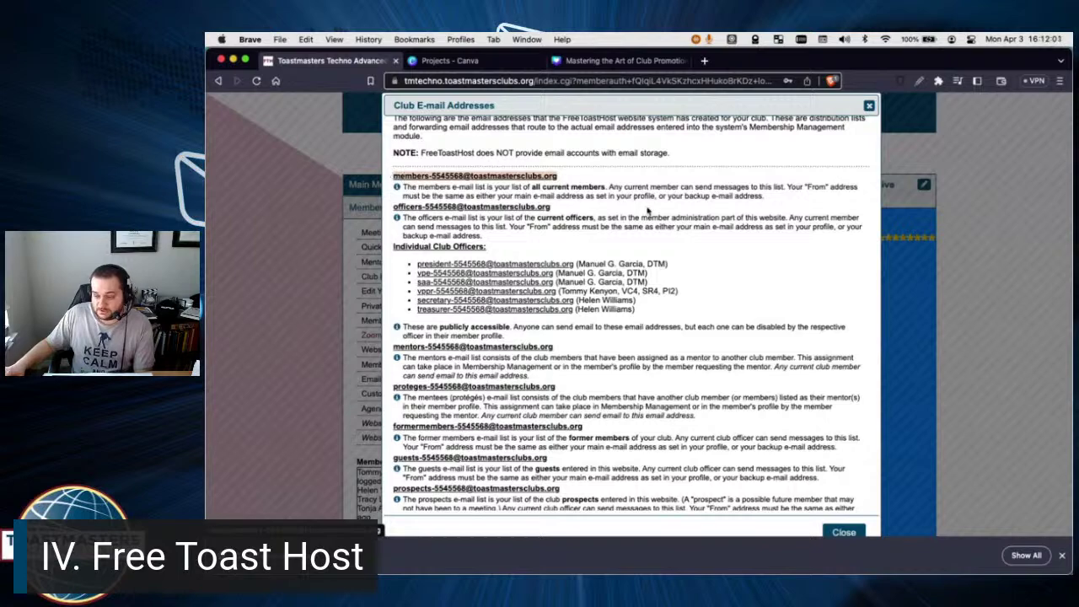
{"action": "key", "text": "super+Tab"}
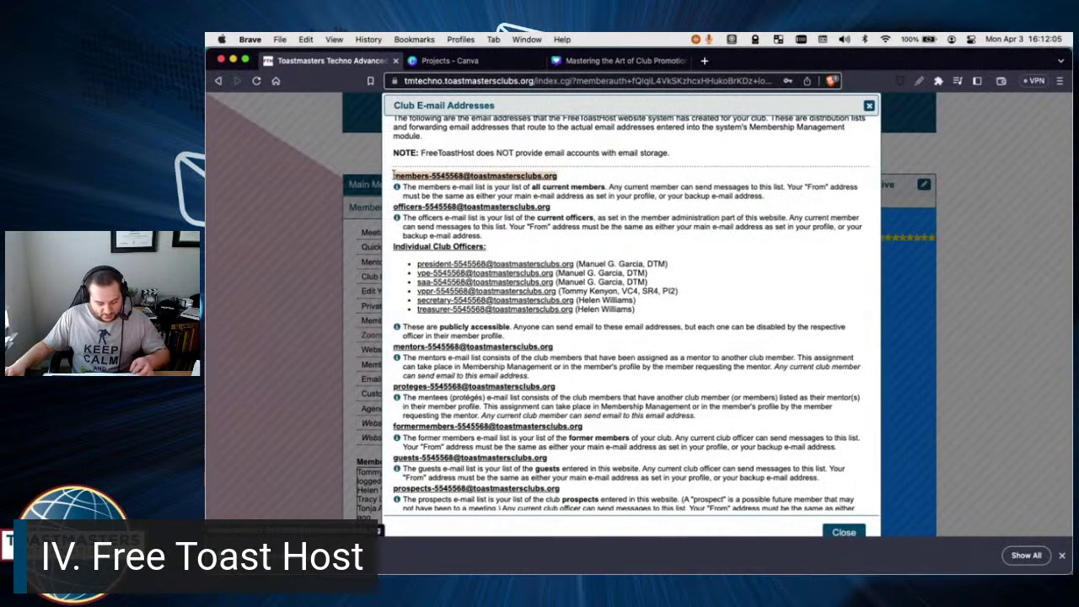
{"action": "key", "text": "super+Tab"}
{"action": "left_click", "coordinate": [466, 104]}
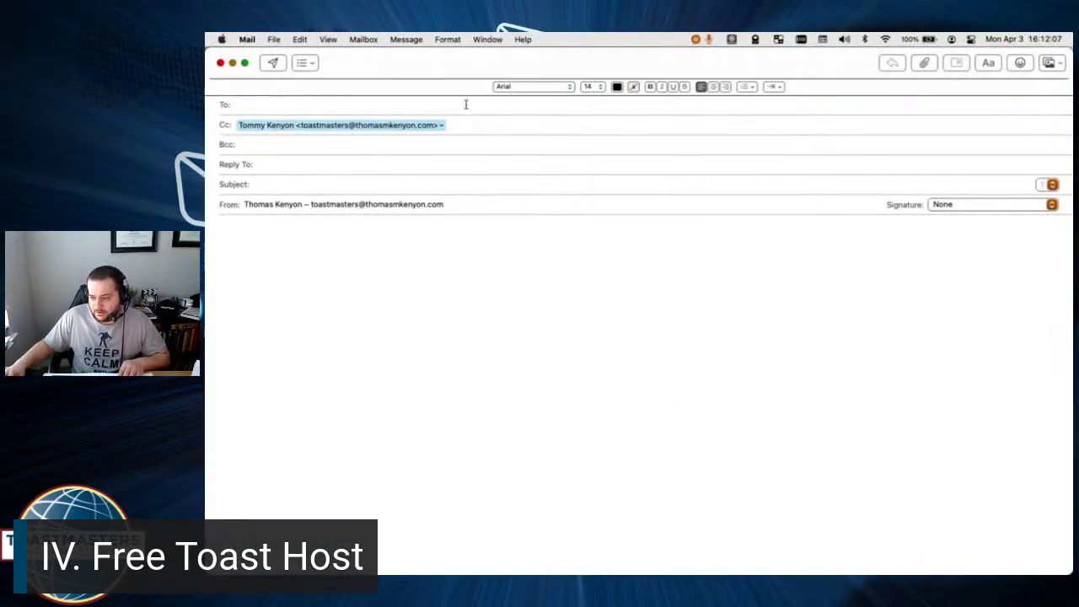
{"action": "key", "text": "super+v"}
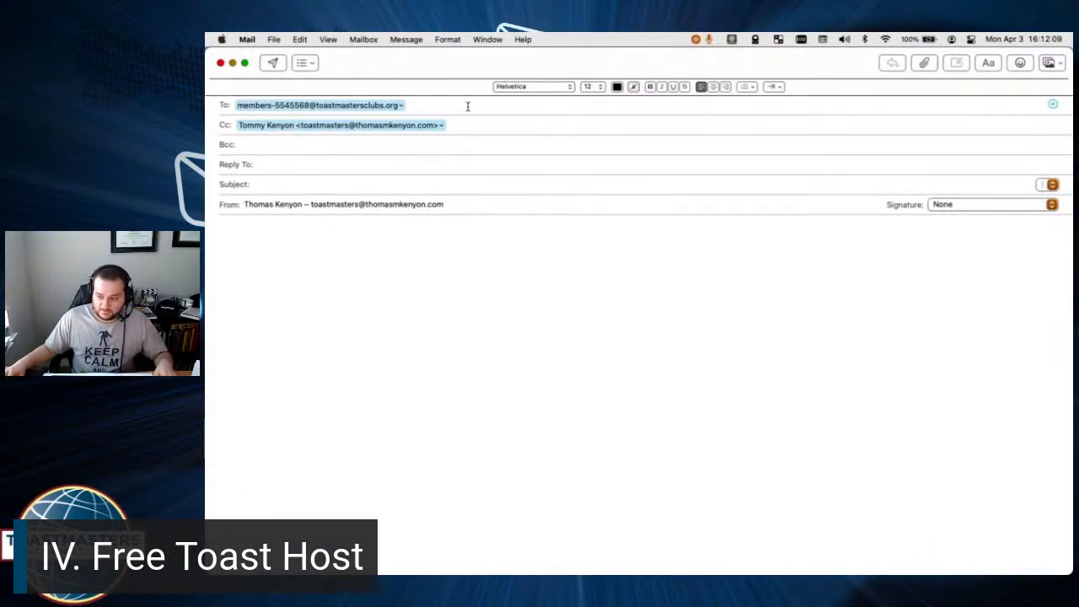
{"action": "key", "text": "super+Tab"}
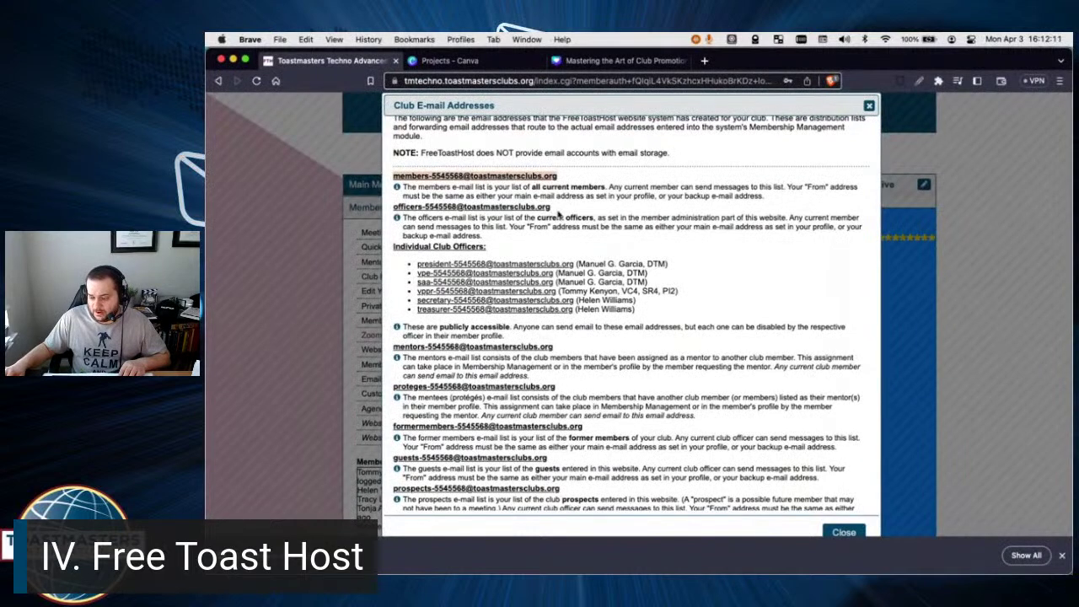
Highlight the officers, president, mentors and proteges list addresses in turn.
{"action": "left_click_drag", "start_coordinate": [553, 209], "coordinate": [394, 206]}
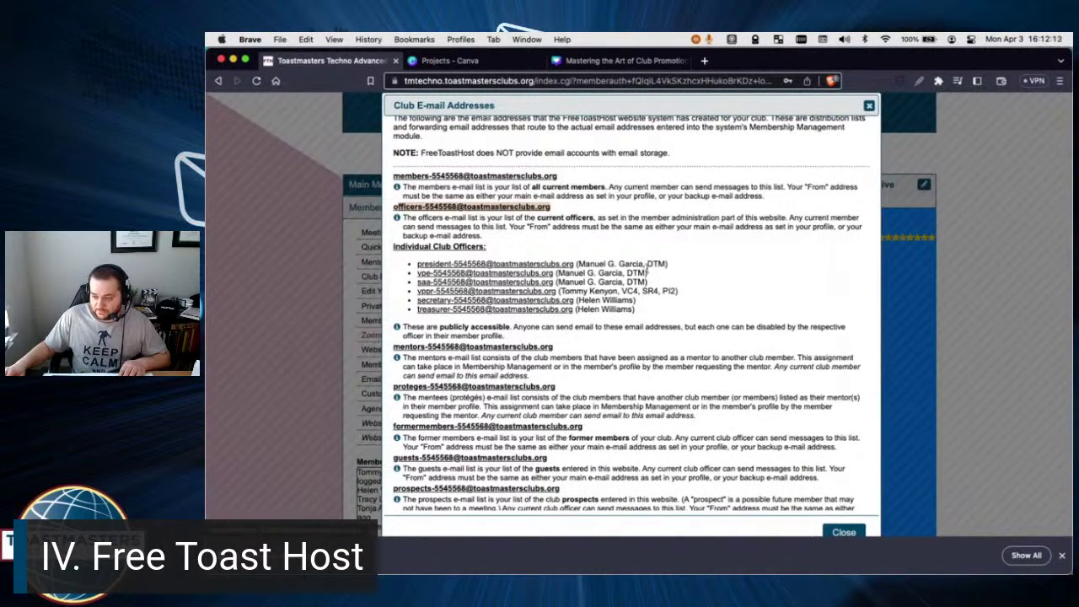
{"action": "left_click_drag", "start_coordinate": [706, 265], "coordinate": [413, 264]}
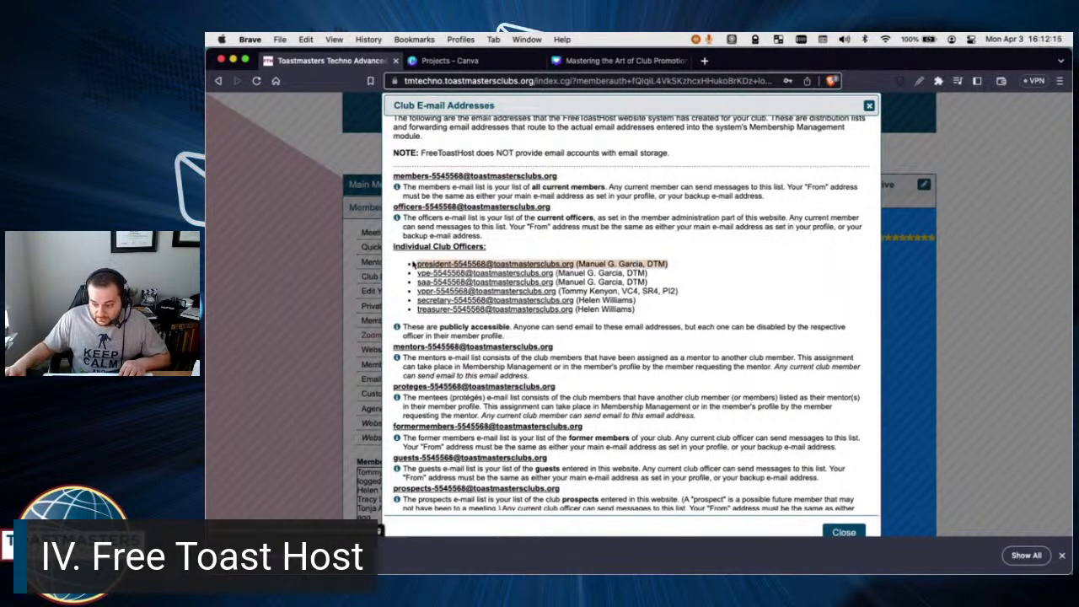
{"action": "left_click", "coordinate": [670, 346]}
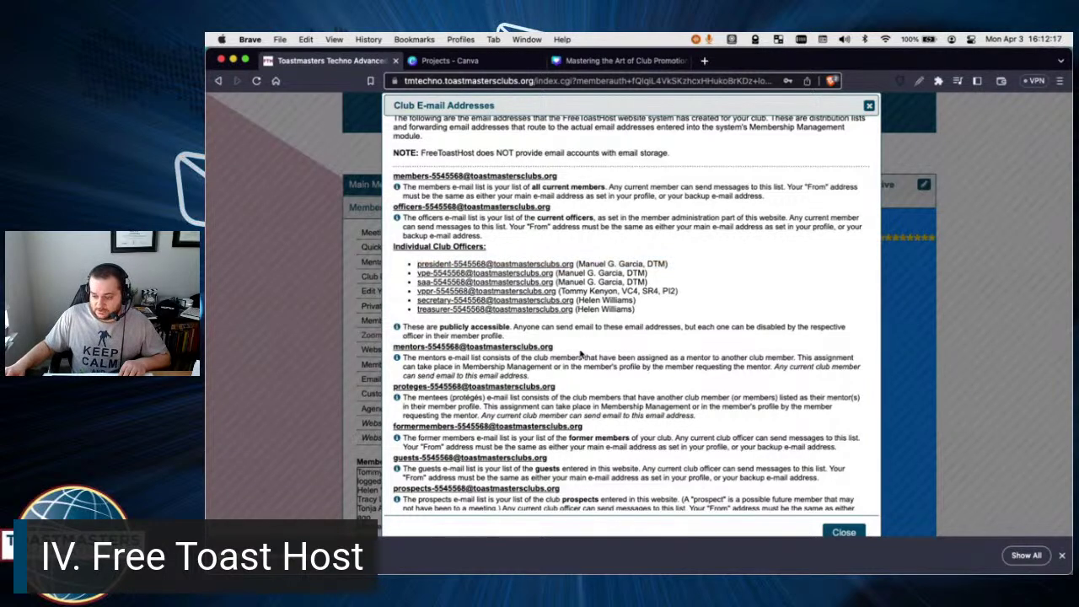
{"action": "left_click_drag", "start_coordinate": [393, 346], "coordinate": [550, 348]}
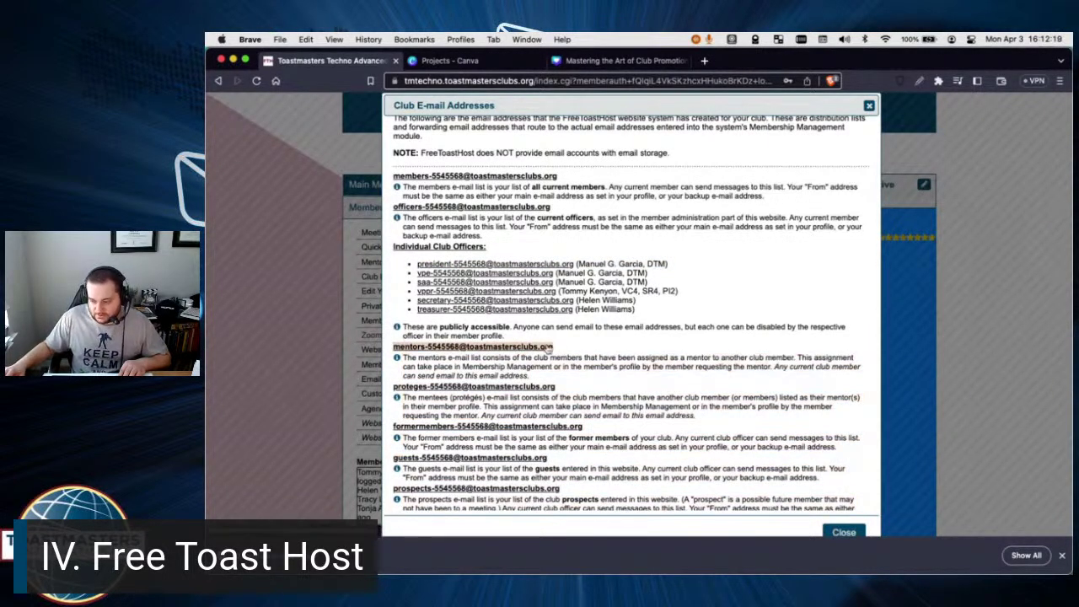
{"action": "left_click_drag", "start_coordinate": [577, 393], "coordinate": [403, 397]}
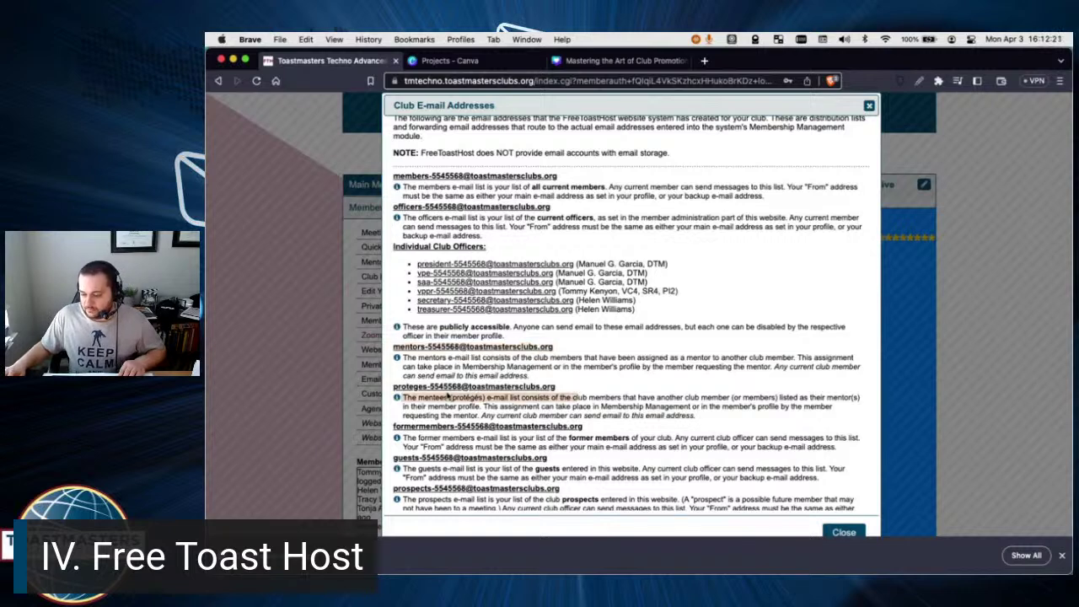
{"action": "left_click", "coordinate": [607, 426]}
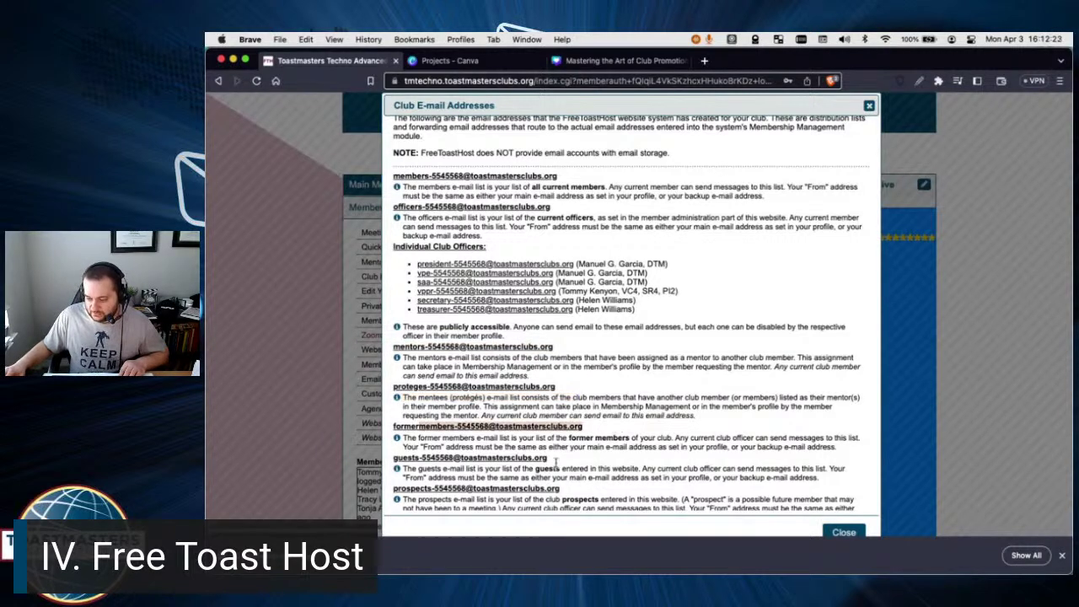
Highlight the prospects and friends list addresses, then close the Club E-mail Addresses list.
{"action": "scroll", "coordinate": [567, 464], "scroll_direction": "down", "scroll_amount": 3}
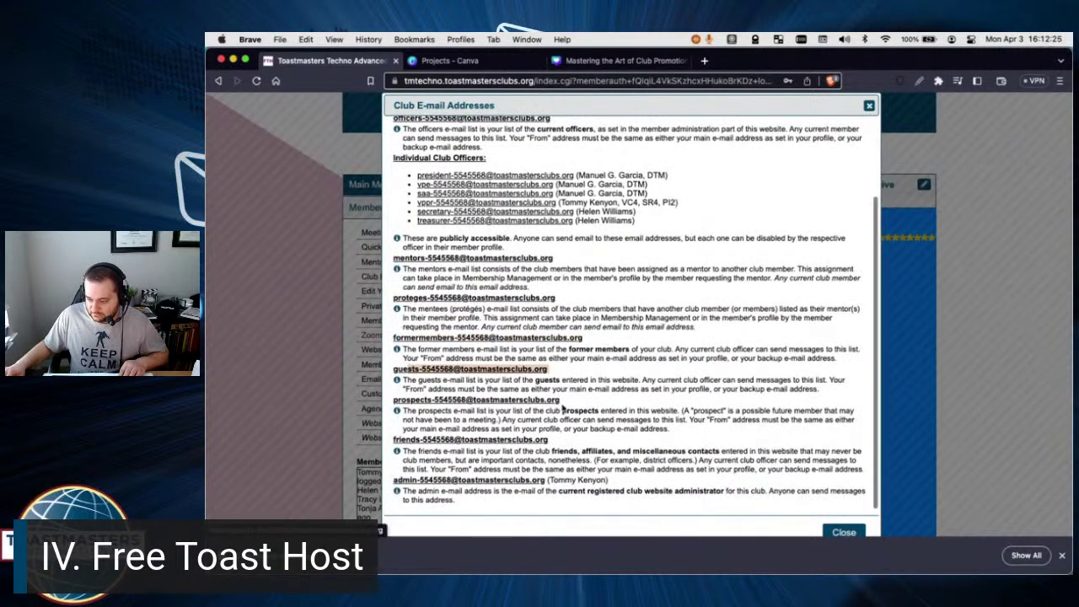
{"action": "left_click_drag", "start_coordinate": [560, 400], "coordinate": [390, 402]}
{"action": "scroll", "coordinate": [390, 402], "scroll_direction": "up", "scroll_amount": 1}
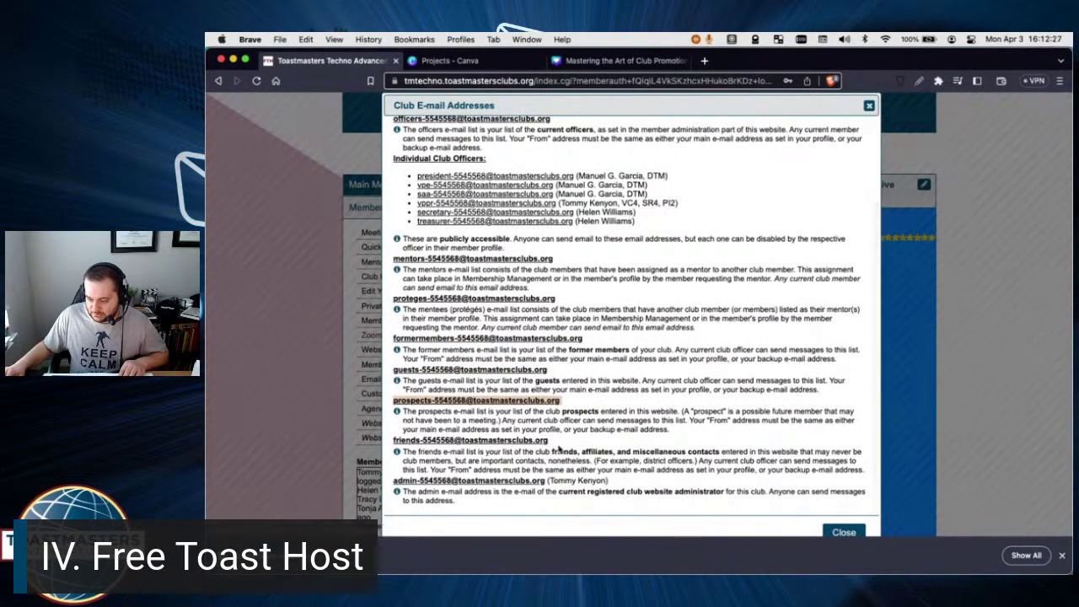
{"action": "left_click_drag", "start_coordinate": [550, 442], "coordinate": [395, 445]}
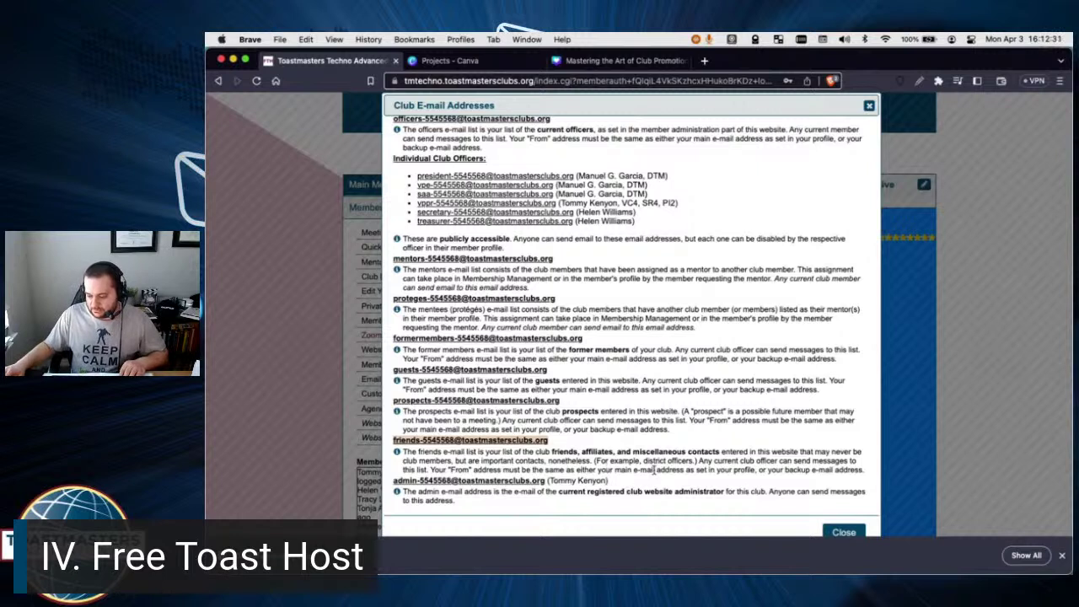
{"action": "scroll", "coordinate": [618, 463], "scroll_direction": "down", "scroll_amount": 1}
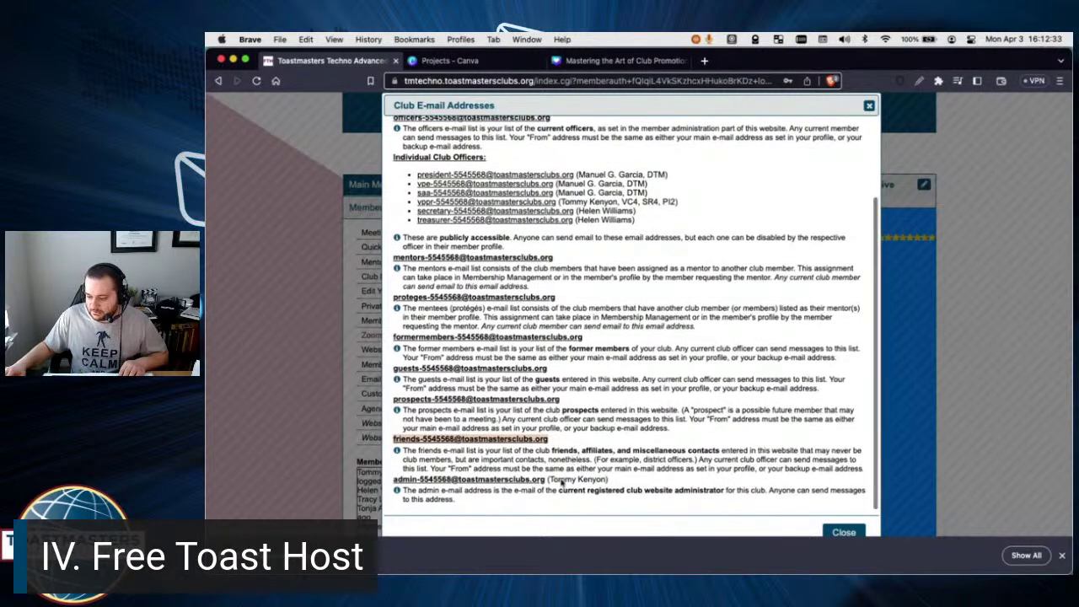
{"action": "left_click_drag", "start_coordinate": [609, 480], "coordinate": [397, 467]}
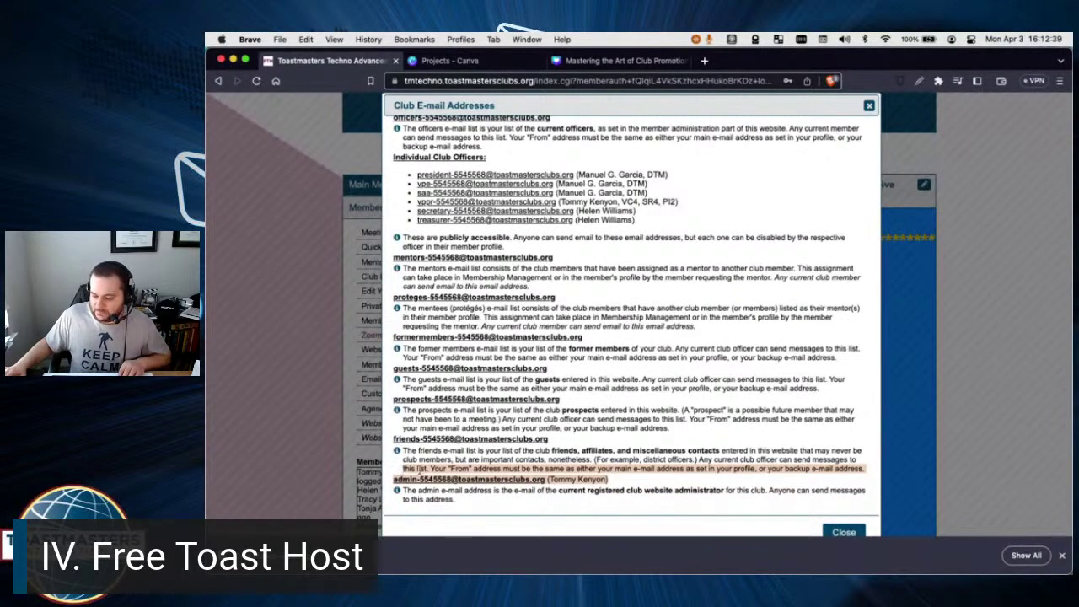
{"action": "scroll", "coordinate": [620, 346], "scroll_direction": "up", "scroll_amount": 5}
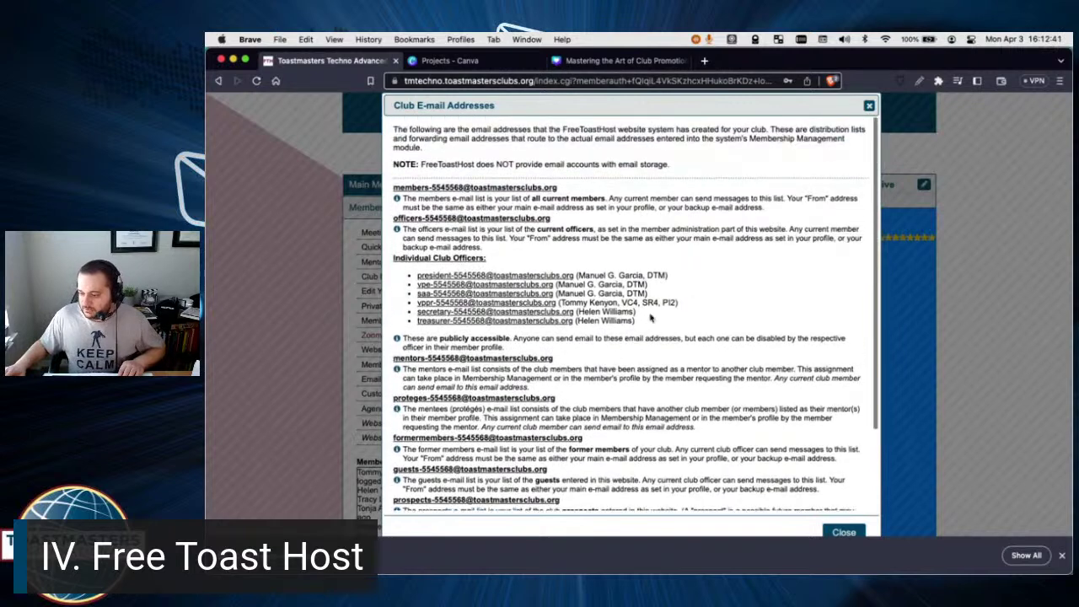
{"action": "left_click", "coordinate": [868, 106]}
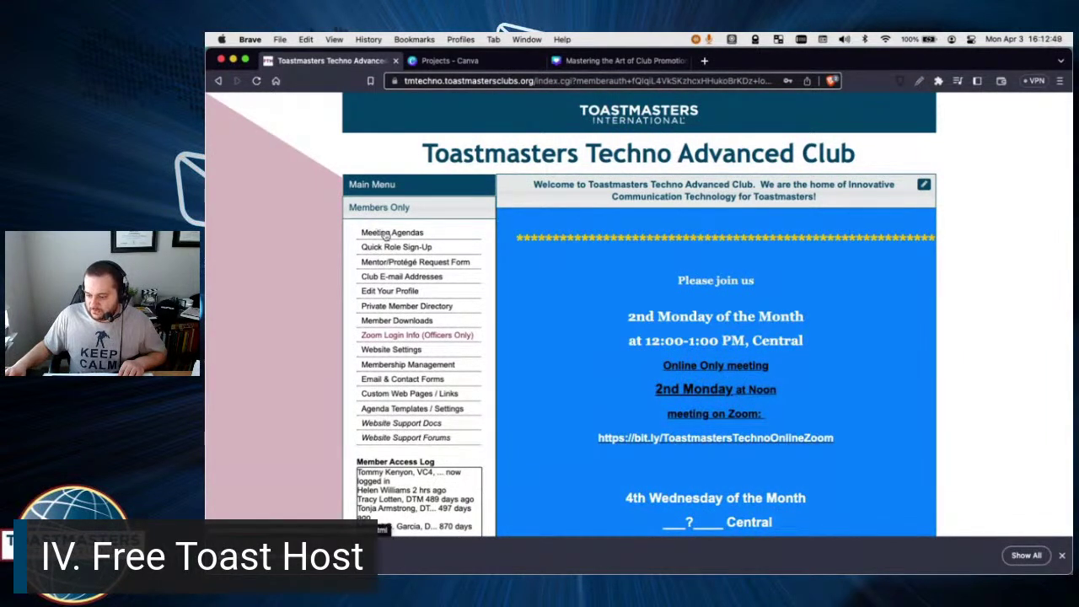
Go to the meeting agendas page and start e-mailing the agenda, dismissing the new-option notice.
{"action": "left_click", "coordinate": [386, 235]}
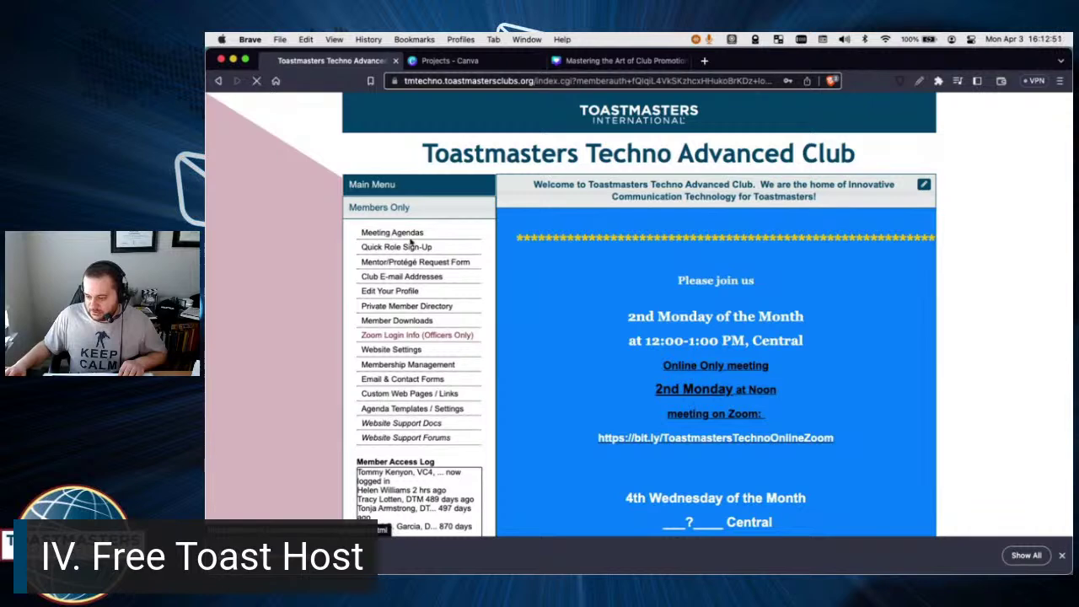
{"action": "scroll", "coordinate": [828, 391], "scroll_direction": "down", "scroll_amount": 1}
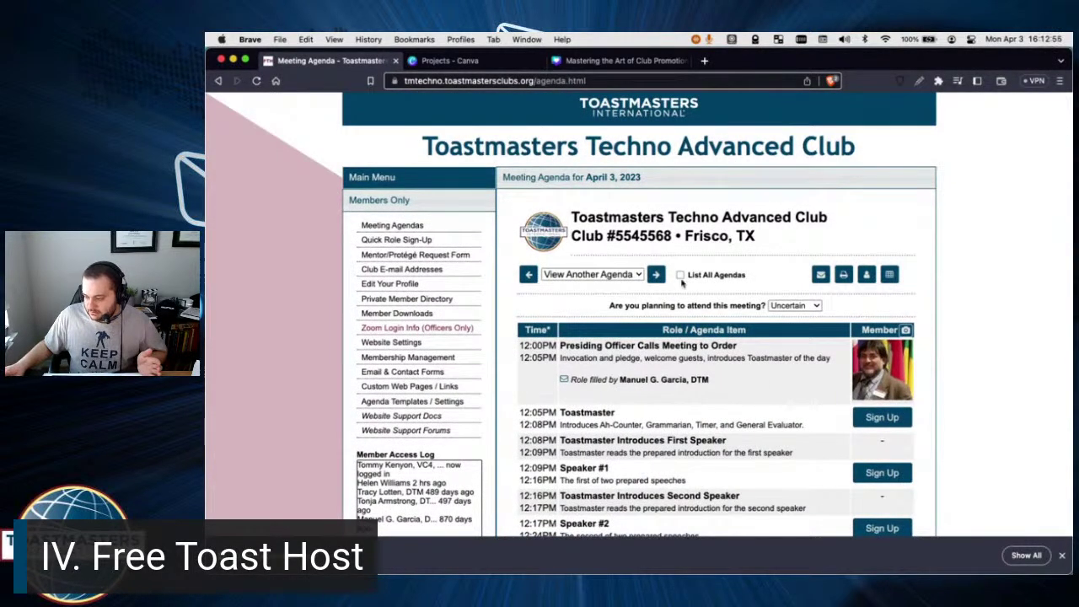
{"action": "left_click", "coordinate": [819, 275]}
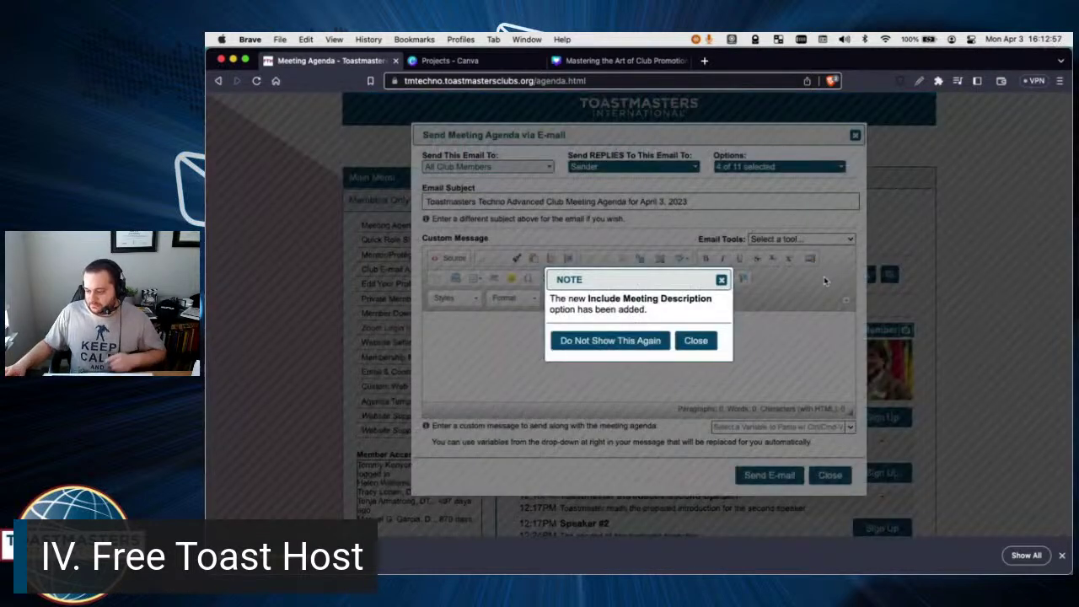
{"action": "left_click", "coordinate": [695, 342]}
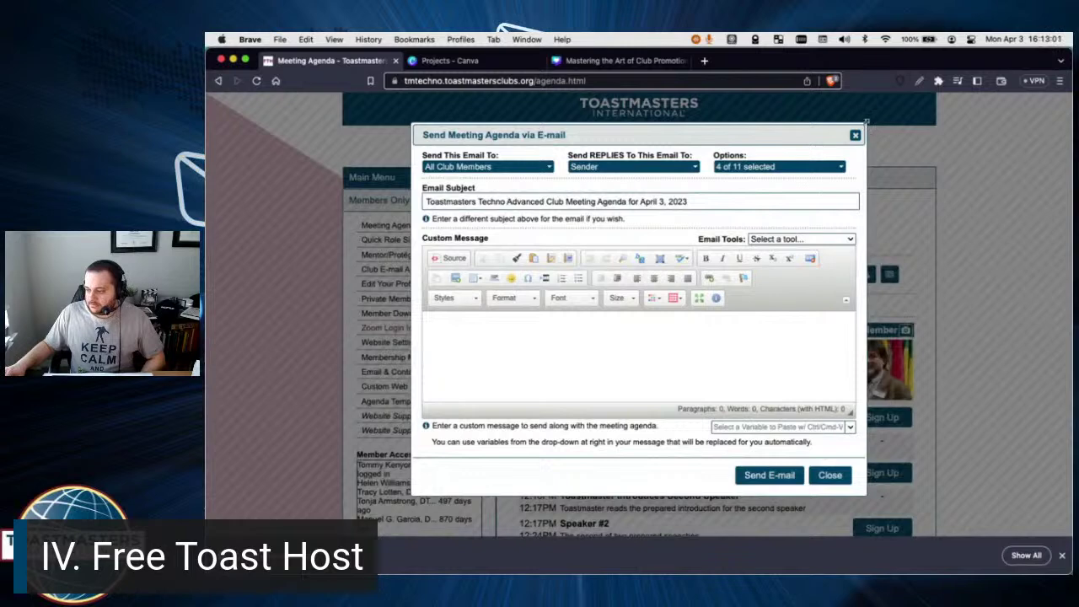
Enlarge the agenda e-mail form, close the download bar, and show the recipient groups.
{"action": "left_click_drag", "start_coordinate": [866, 121], "coordinate": [728, 105]}
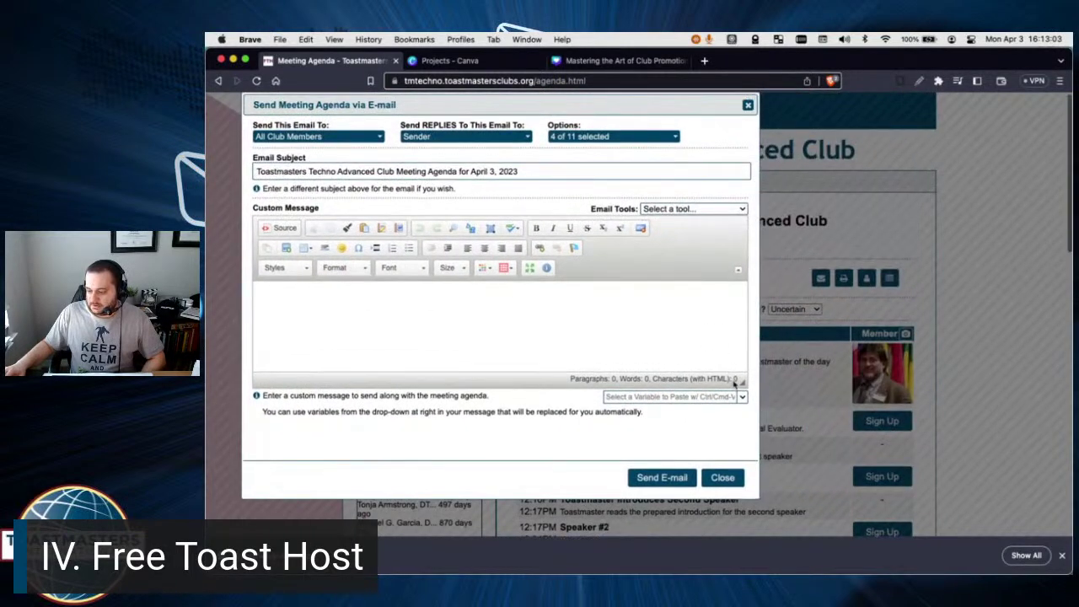
{"action": "left_click_drag", "start_coordinate": [757, 498], "coordinate": [967, 552]}
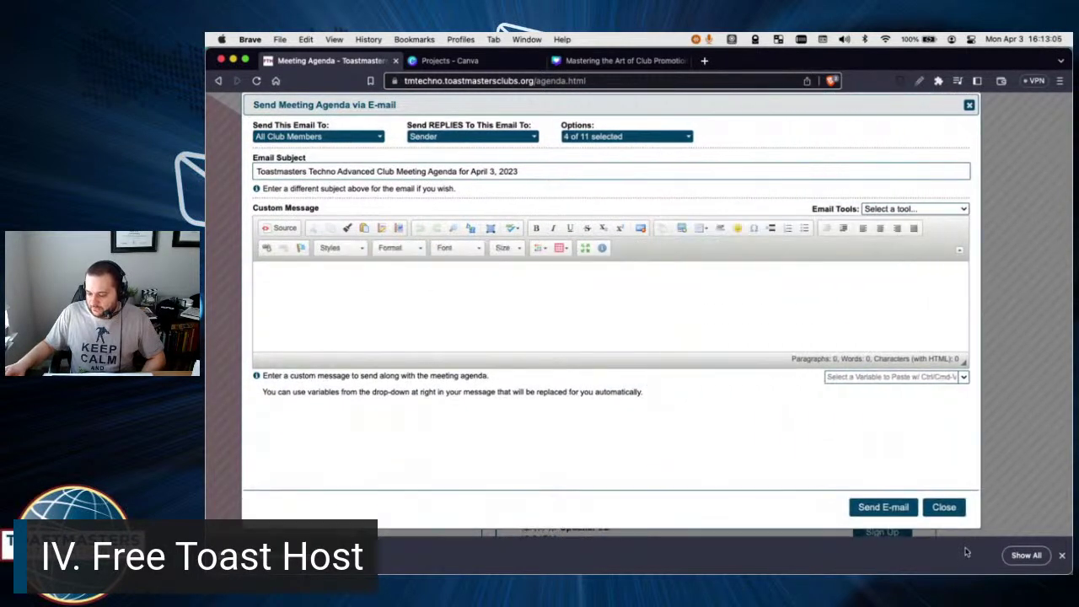
{"action": "left_click", "coordinate": [1062, 555]}
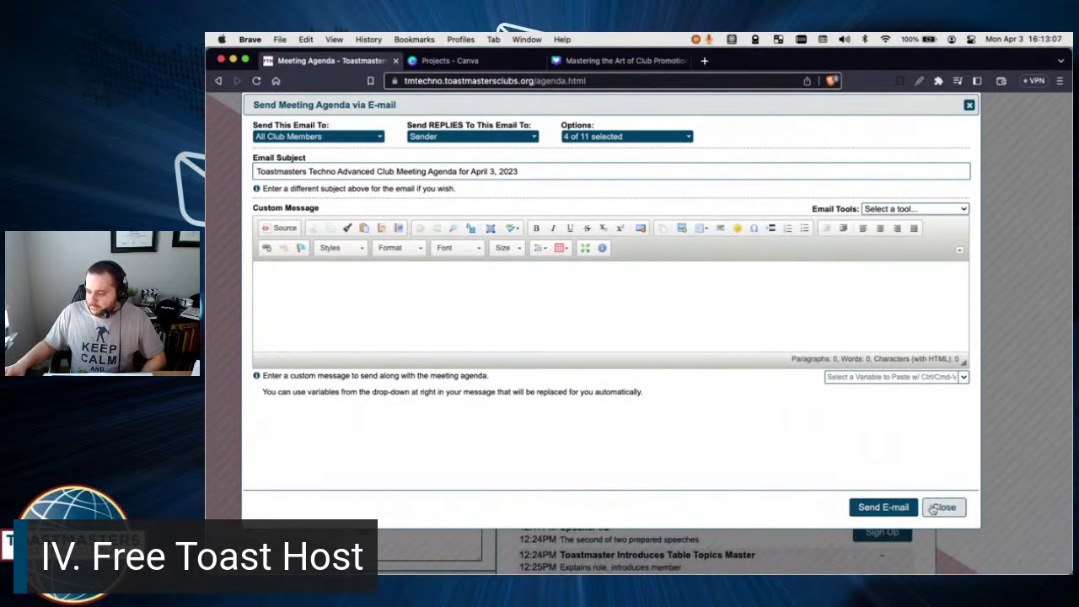
{"action": "left_click_drag", "start_coordinate": [978, 529], "coordinate": [983, 575]}
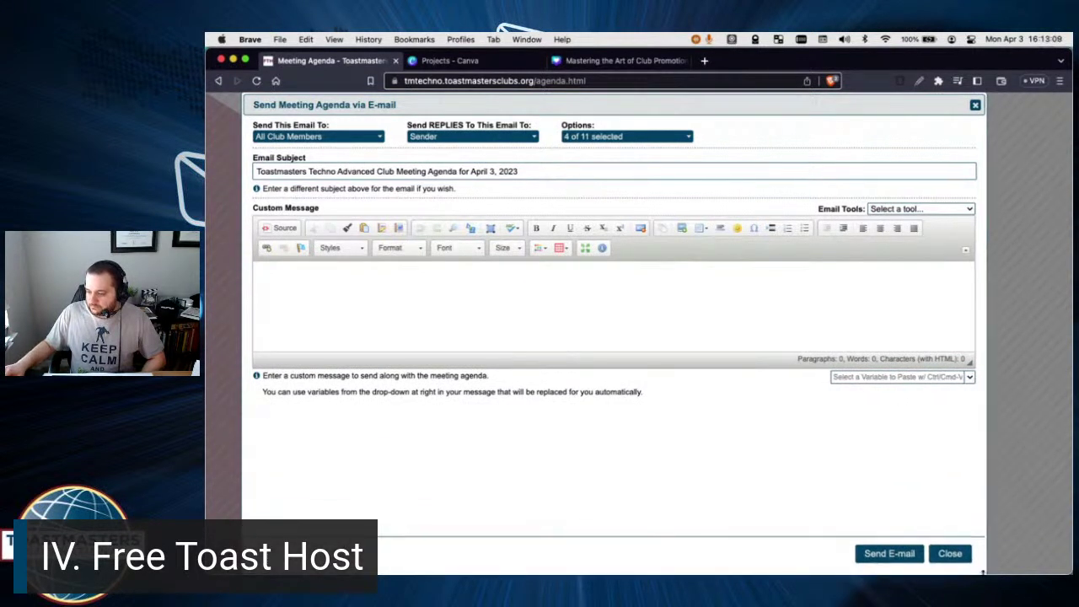
{"action": "left_click", "coordinate": [316, 141]}
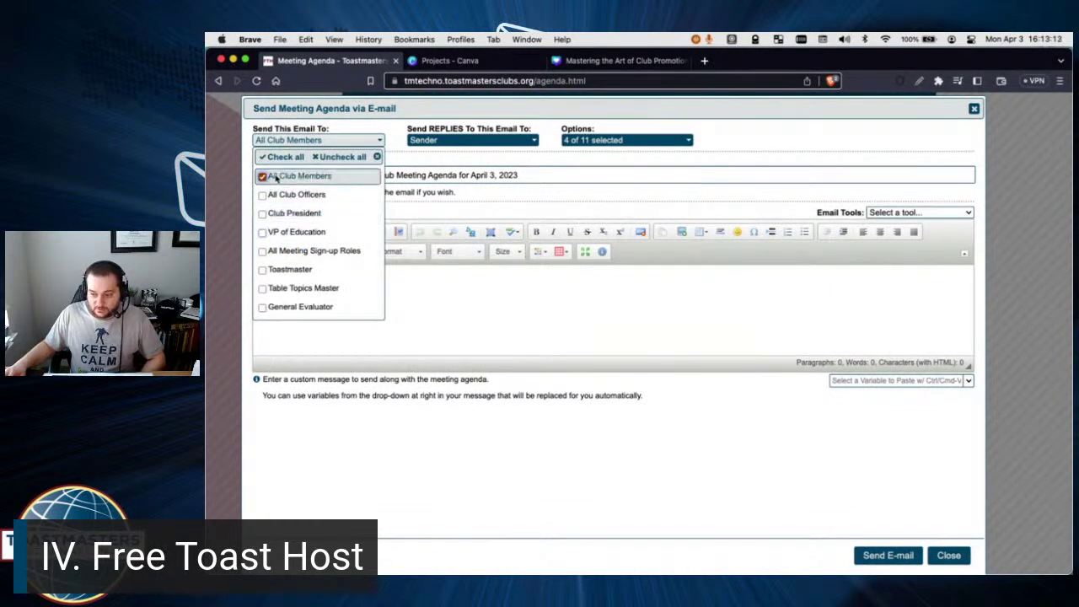
Uncheck All Club Members and All Club Officers so no recipient group is selected.
{"action": "left_click", "coordinate": [263, 177]}
{"action": "left_click", "coordinate": [263, 195]}
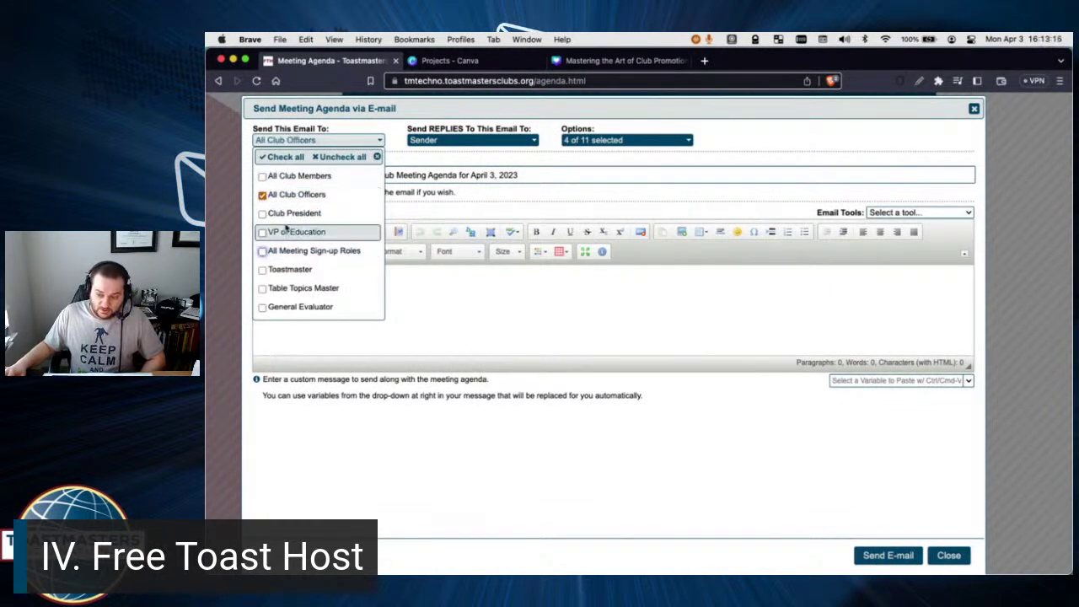
{"action": "left_click", "coordinate": [263, 195]}
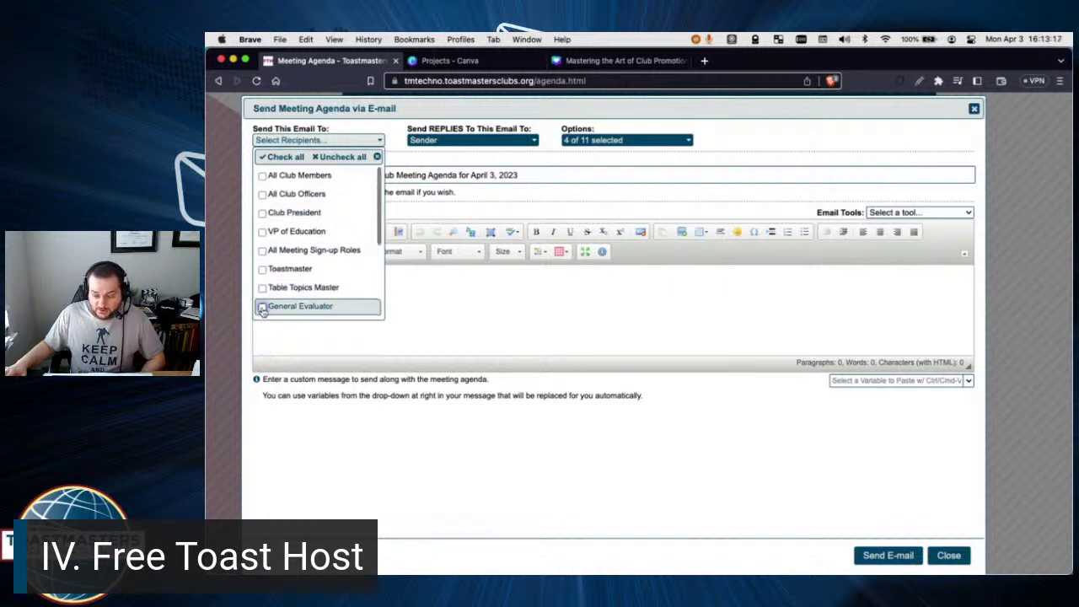
{"action": "scroll", "coordinate": [263, 307], "scroll_direction": "down", "scroll_amount": 2}
{"action": "scroll", "coordinate": [263, 312], "scroll_direction": "down", "scroll_amount": 2}
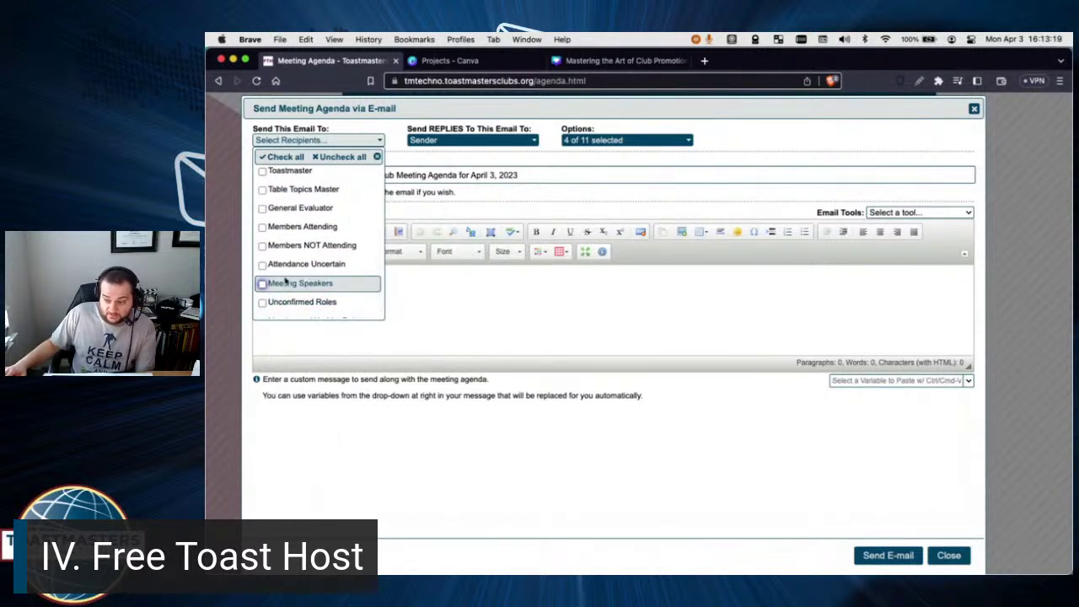
{"action": "scroll", "coordinate": [283, 287], "scroll_direction": "down", "scroll_amount": 2}
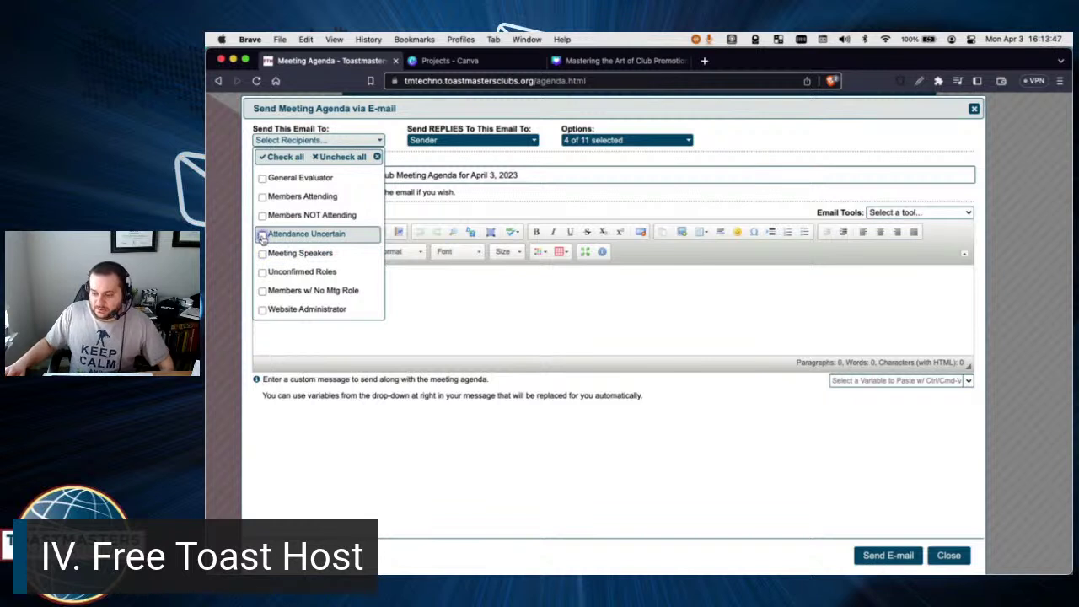
Close the recipient list and make the custom message area much taller.
{"action": "scroll", "coordinate": [262, 237], "scroll_direction": "up", "scroll_amount": 3}
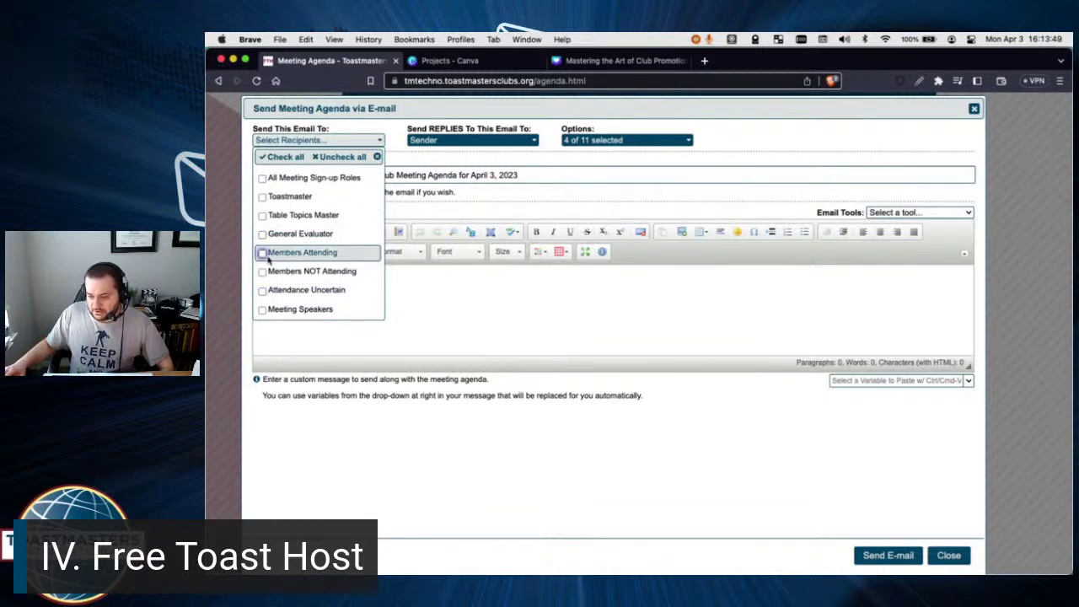
{"action": "scroll", "coordinate": [262, 260], "scroll_direction": "down", "scroll_amount": 3}
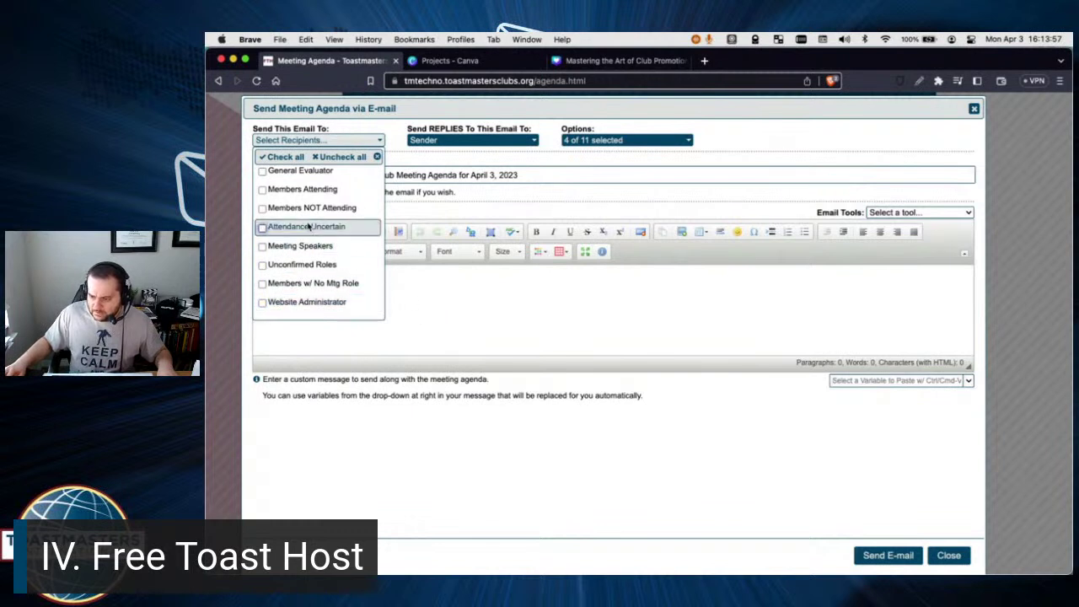
{"action": "scroll", "coordinate": [291, 274], "scroll_direction": "up", "scroll_amount": 3}
{"action": "left_click", "coordinate": [434, 269]}
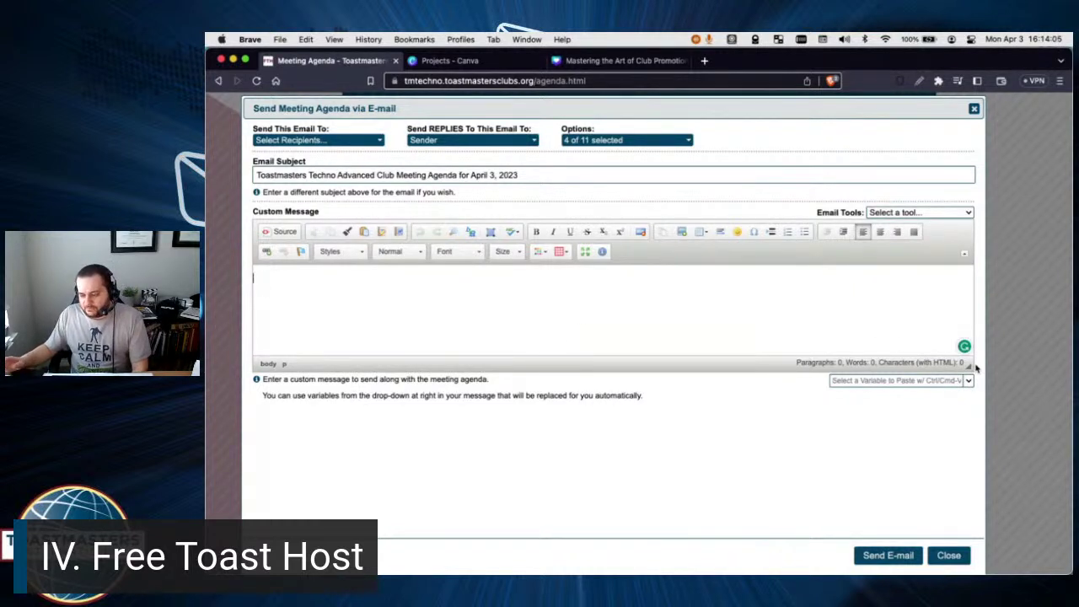
{"action": "left_click_drag", "start_coordinate": [969, 368], "coordinate": [956, 516]}
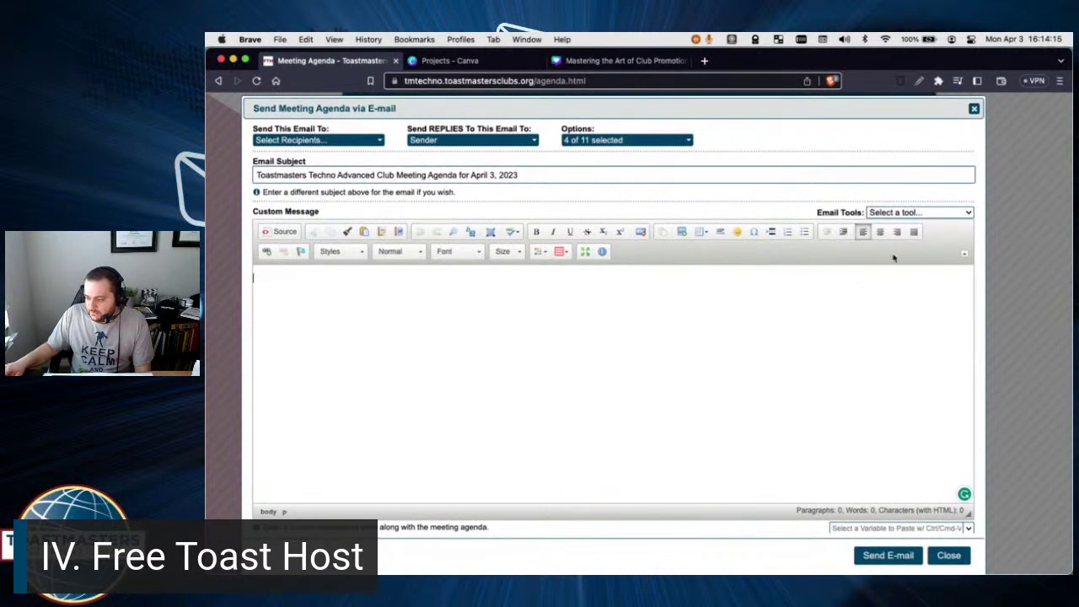
{"action": "left_click", "coordinate": [964, 255]}
{"action": "left_click", "coordinate": [966, 229]}
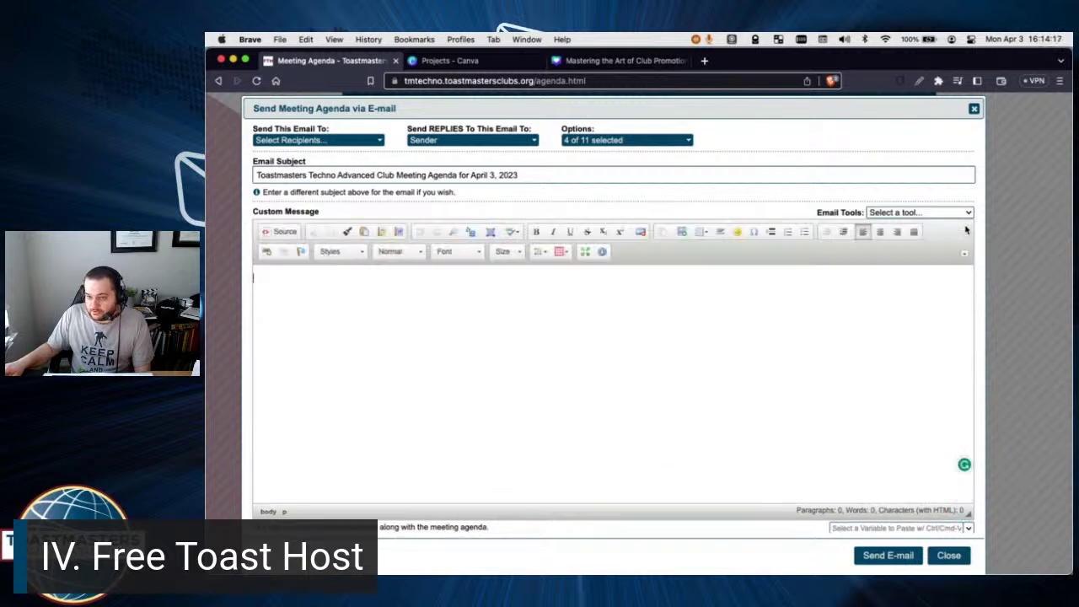
{"action": "left_click", "coordinate": [343, 252]}
{"action": "left_click", "coordinate": [398, 251]}
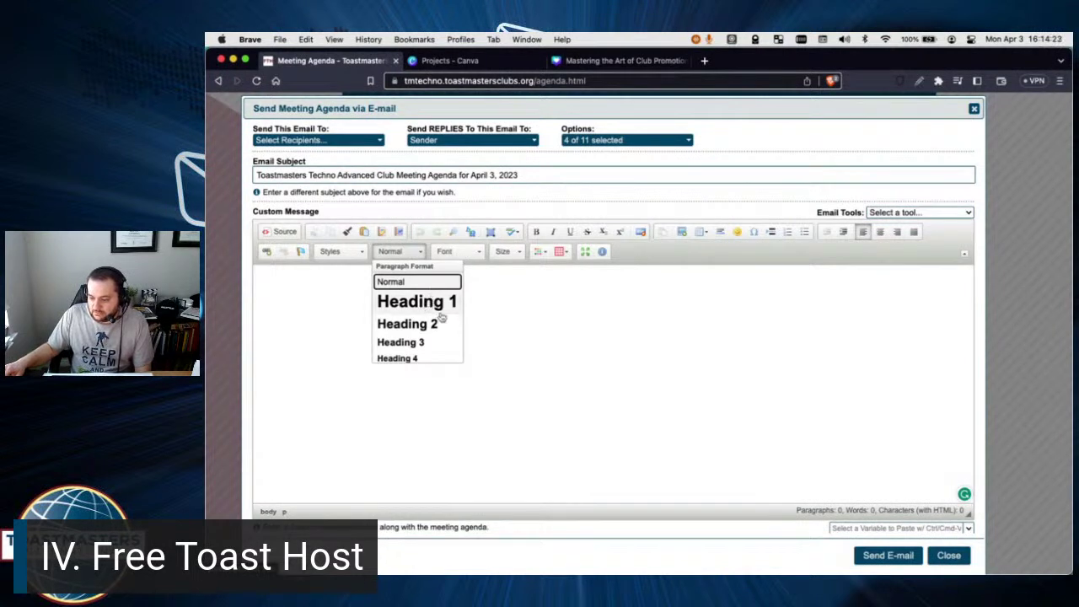
{"action": "left_click", "coordinate": [494, 294]}
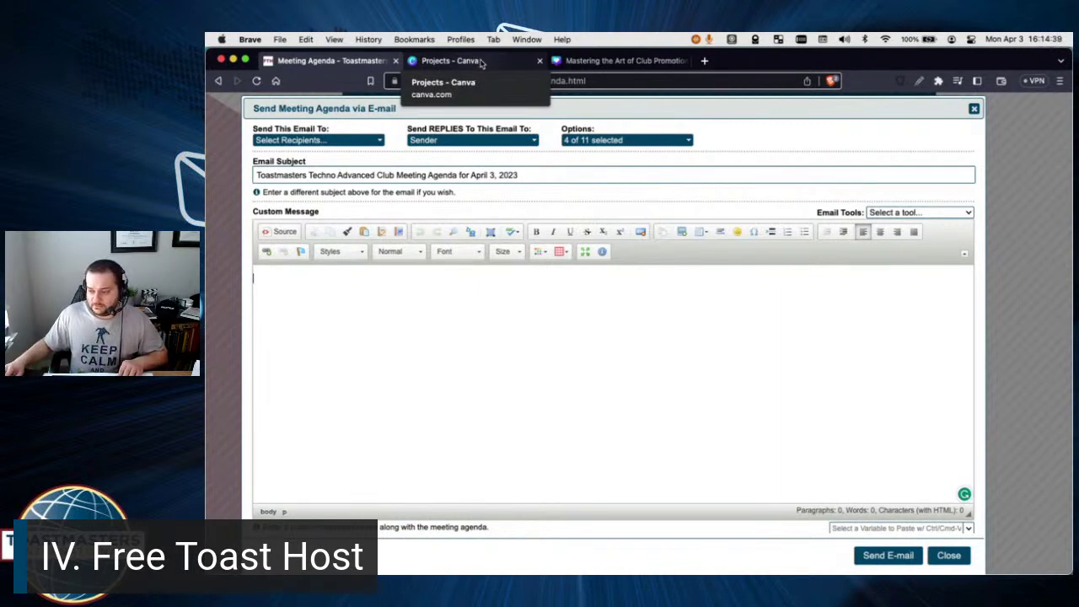
Open the Mastering the Art of Club Promotion design from Projects and scroll to page 4.
{"action": "left_click", "coordinate": [481, 63]}
{"action": "left_click", "coordinate": [426, 347]}
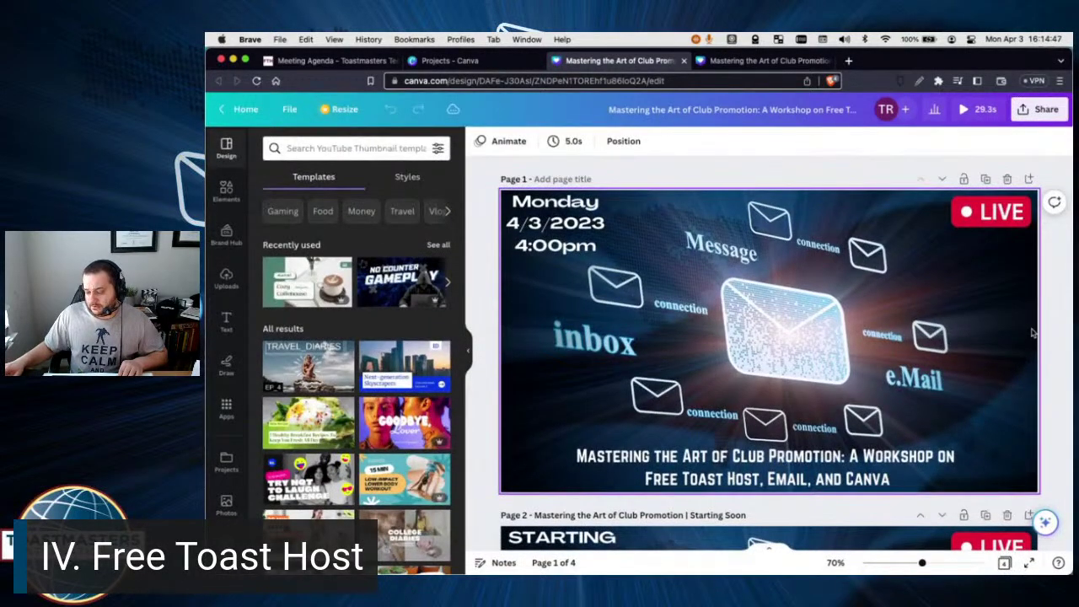
{"action": "scroll", "coordinate": [1032, 333], "scroll_direction": "down", "scroll_amount": 10}
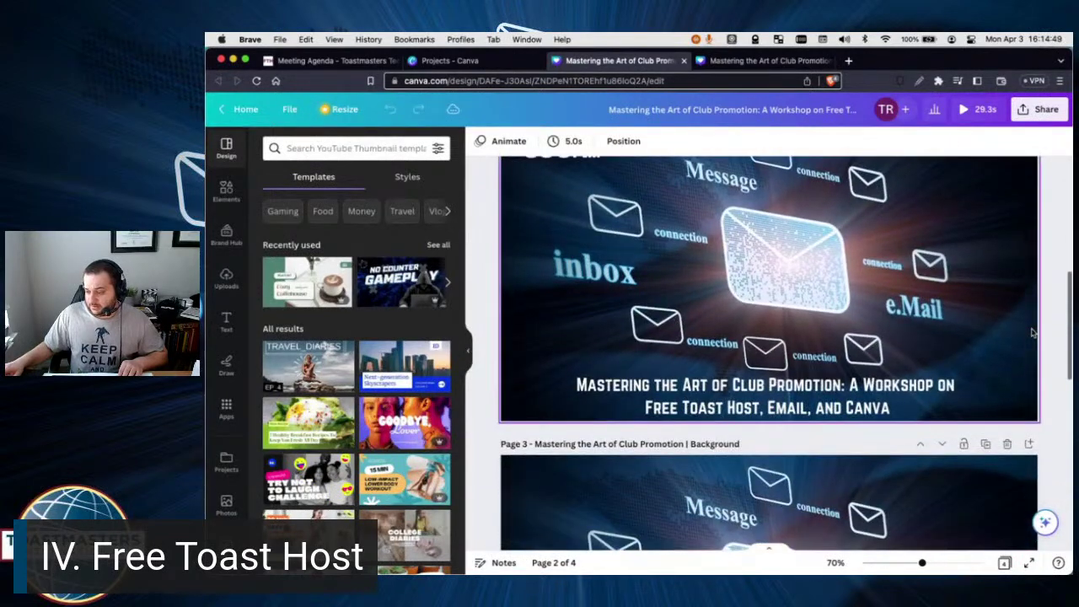
{"action": "scroll", "coordinate": [1032, 333], "scroll_direction": "down", "scroll_amount": 8}
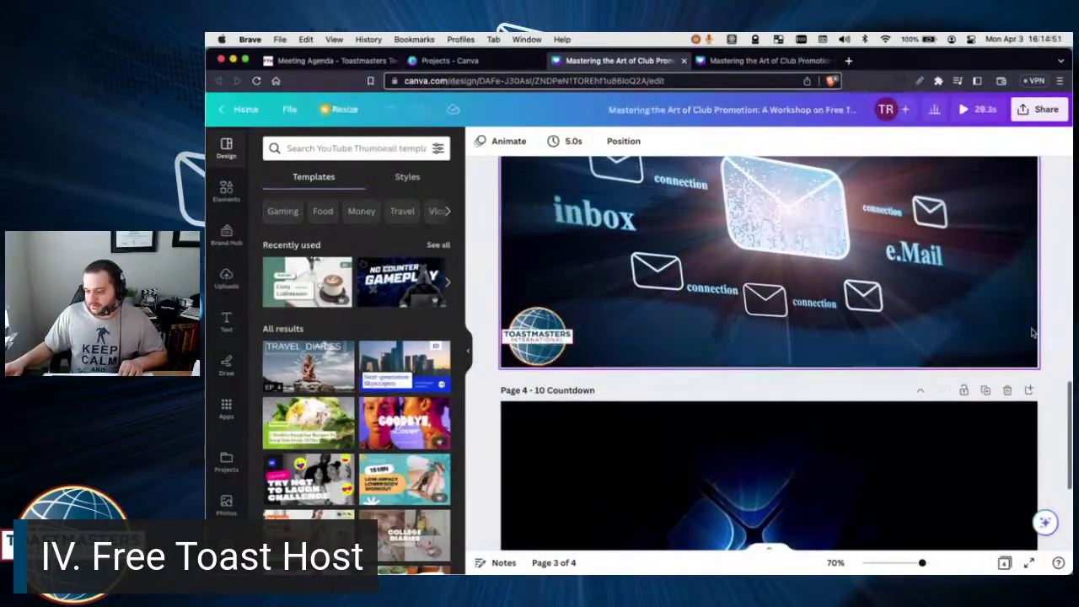
{"action": "scroll", "coordinate": [1033, 333], "scroll_direction": "down", "scroll_amount": 5}
Play and pause the countdown video on page 4, then return to page 1.
{"action": "left_click", "coordinate": [769, 349]}
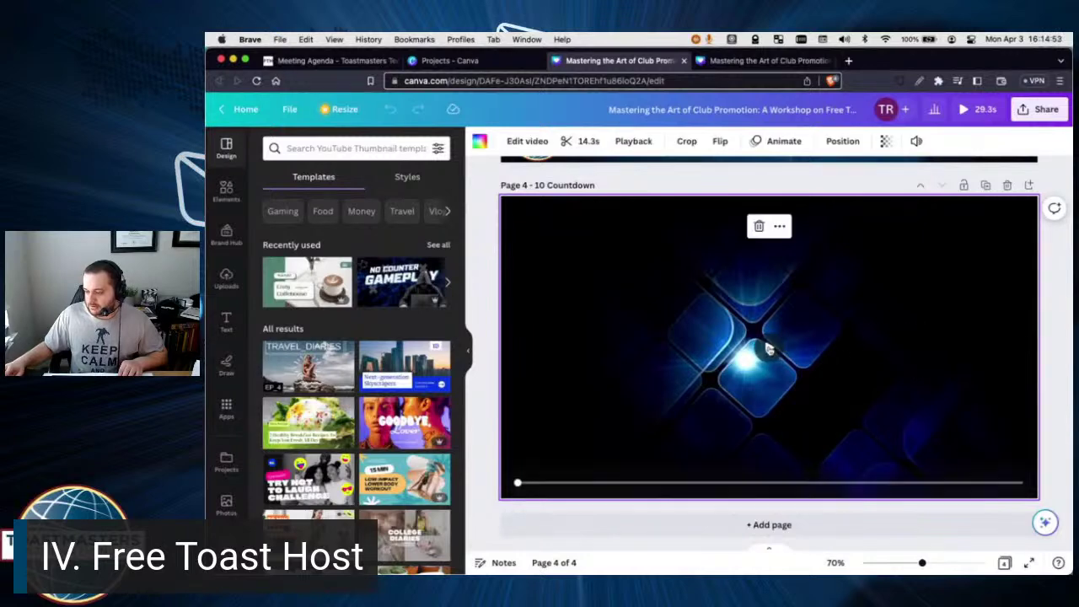
{"action": "left_click", "coordinate": [768, 348]}
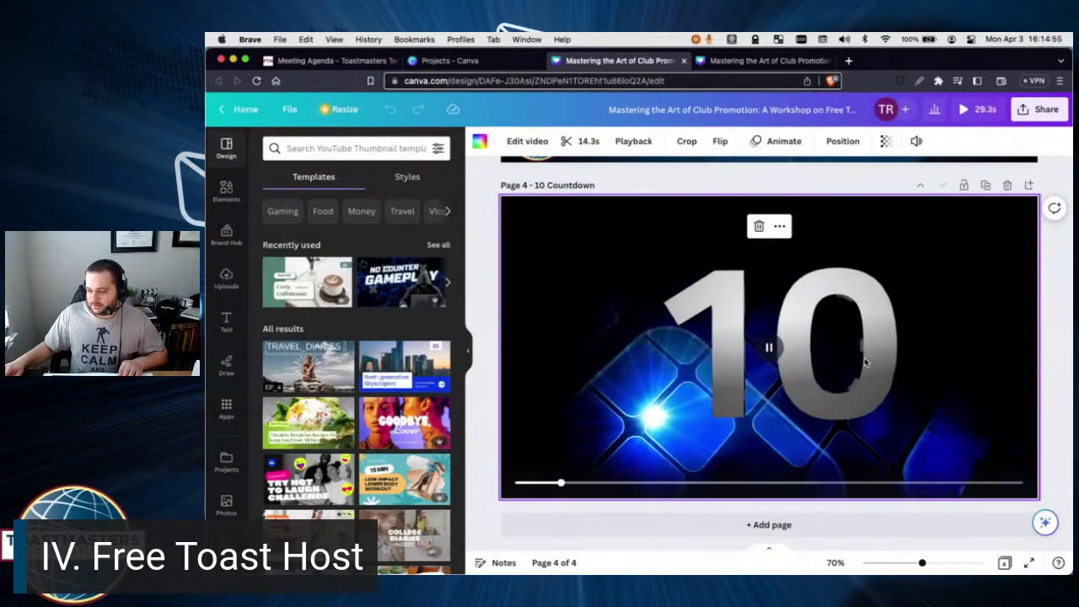
{"action": "left_click", "coordinate": [769, 350]}
{"action": "scroll", "coordinate": [770, 352], "scroll_direction": "up", "scroll_amount": 10}
{"action": "scroll", "coordinate": [769, 355], "scroll_direction": "up", "scroll_amount": 5}
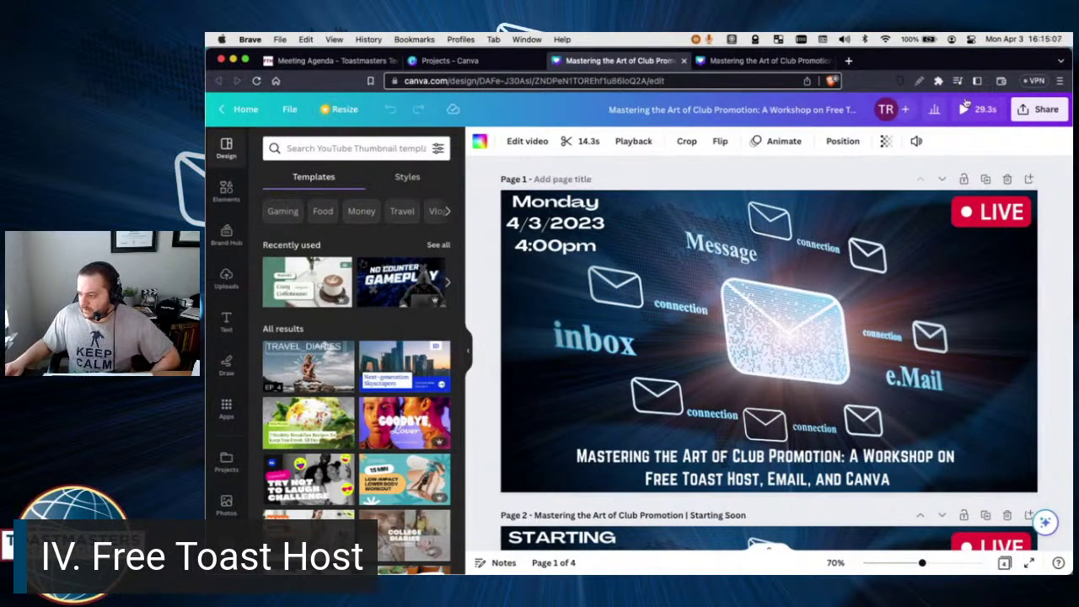
Close the duplicate design tab and load canva.com in the remaining tab.
{"action": "left_click", "coordinate": [725, 60]}
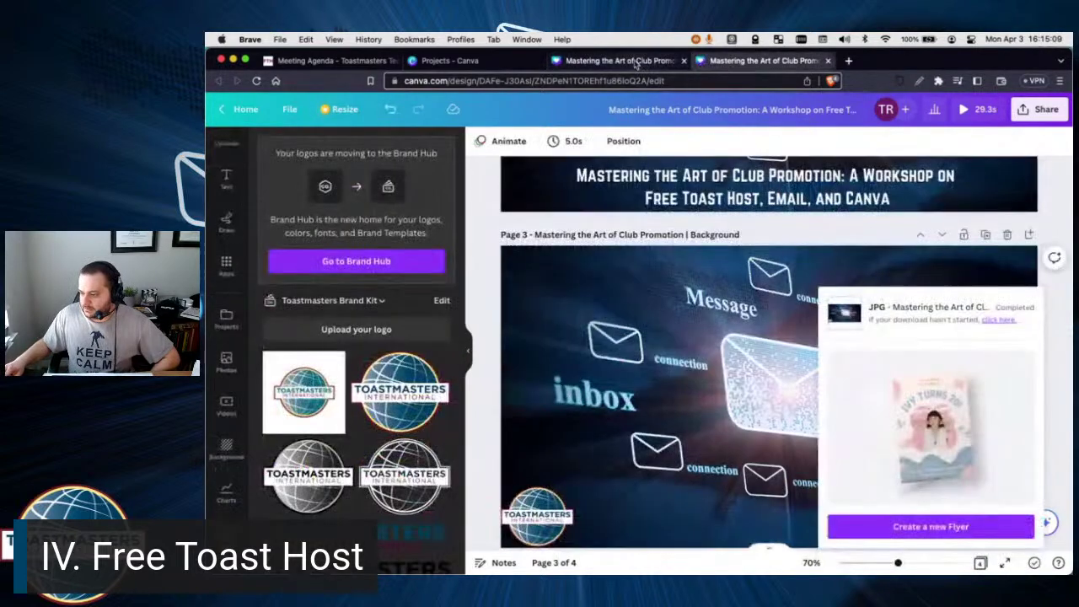
{"action": "left_click", "coordinate": [636, 62]}
{"action": "left_click", "coordinate": [683, 60]}
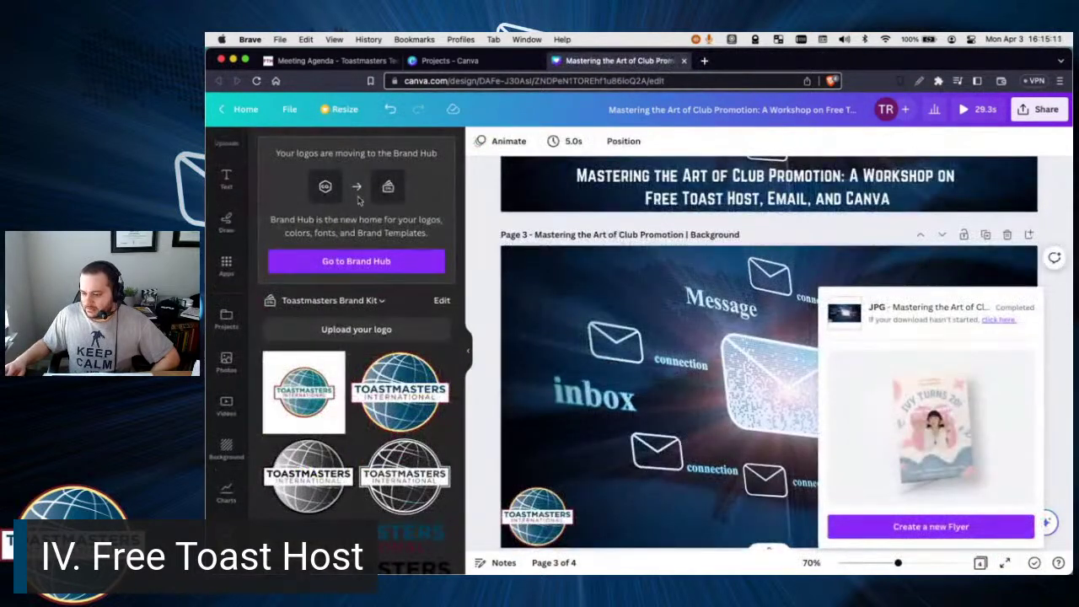
{"action": "left_click", "coordinate": [508, 77]}
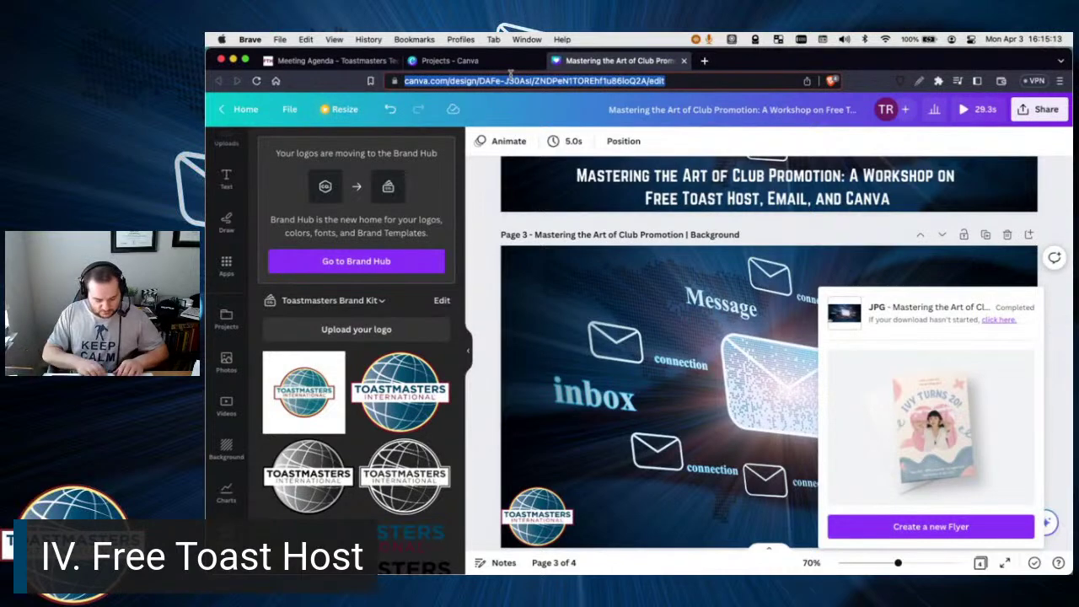
{"action": "type", "text": "canva.com"}
{"action": "key", "text": "Return"}
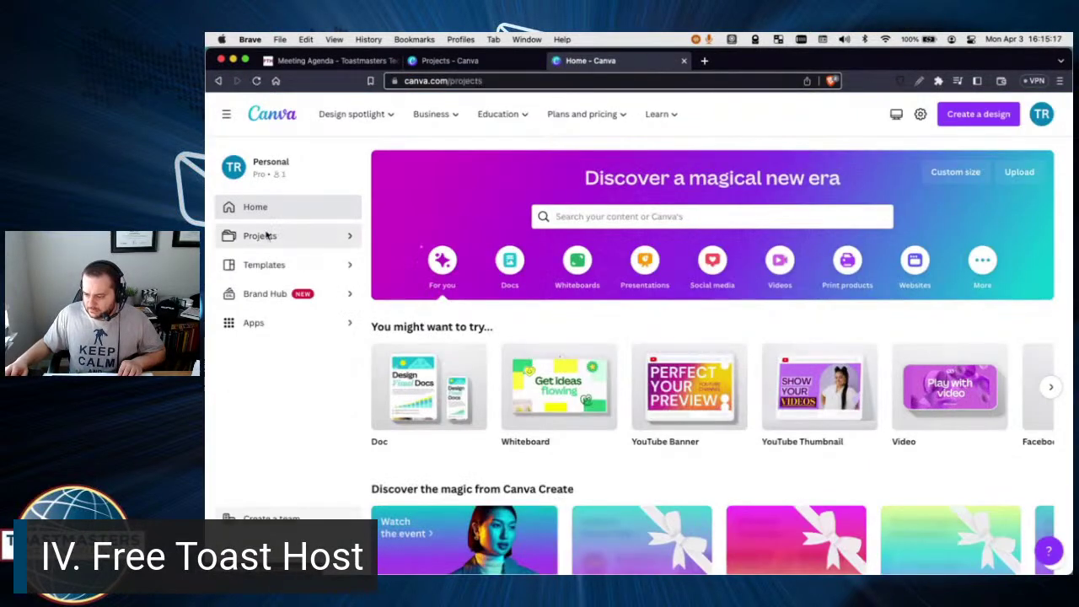
From Projects, start a new Instagram Reel design at 1080 × 1920 px.
{"action": "left_click", "coordinate": [266, 236]}
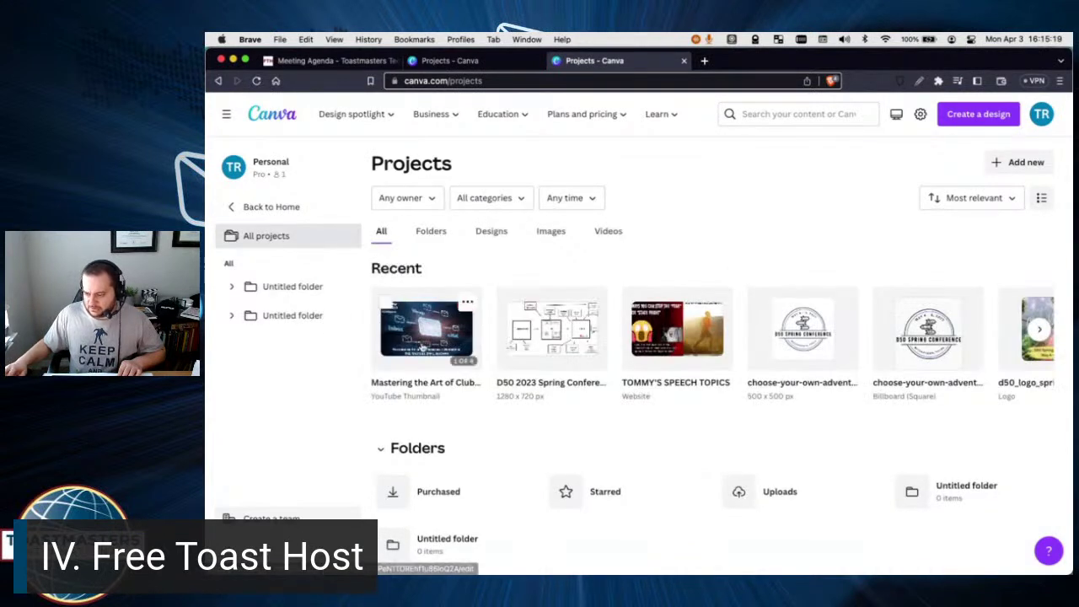
{"action": "left_click", "coordinate": [970, 114]}
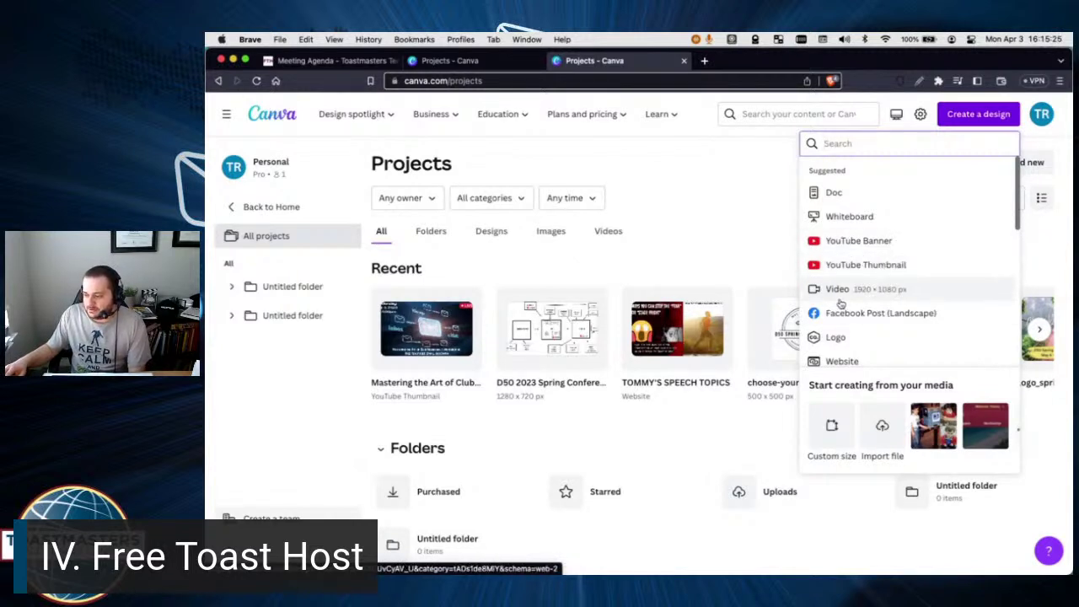
{"action": "scroll", "coordinate": [849, 327], "scroll_direction": "down", "scroll_amount": 8}
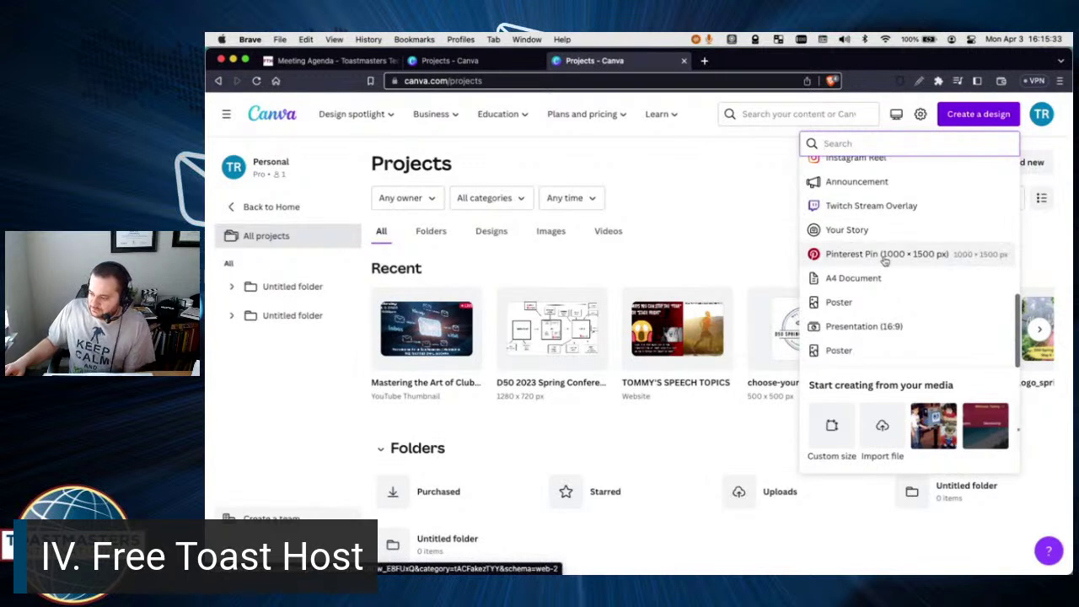
{"action": "scroll", "coordinate": [843, 278], "scroll_direction": "up", "scroll_amount": 3}
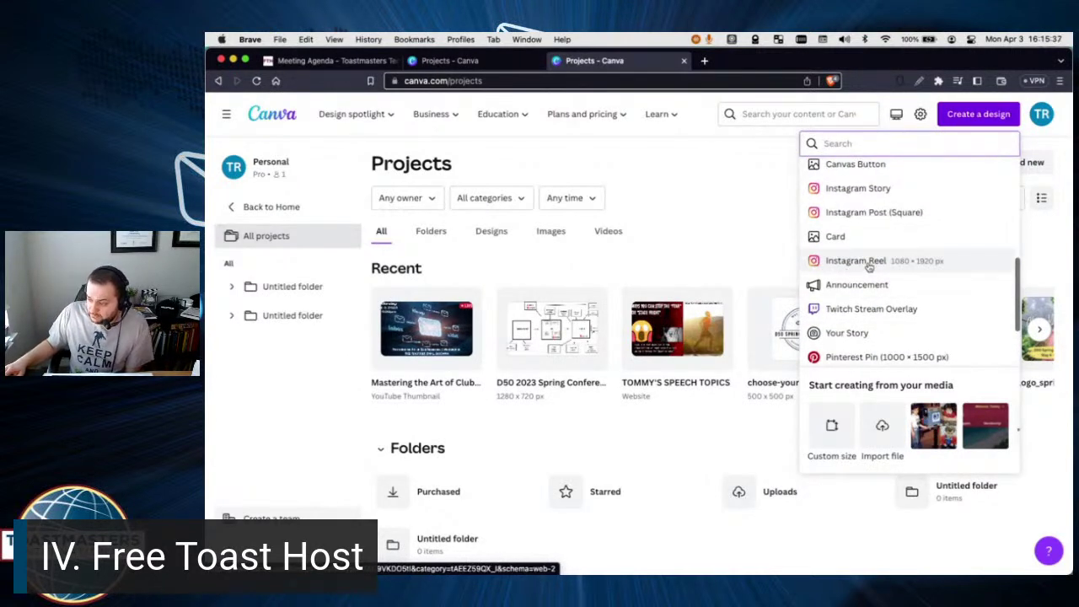
{"action": "left_click", "coordinate": [869, 266]}
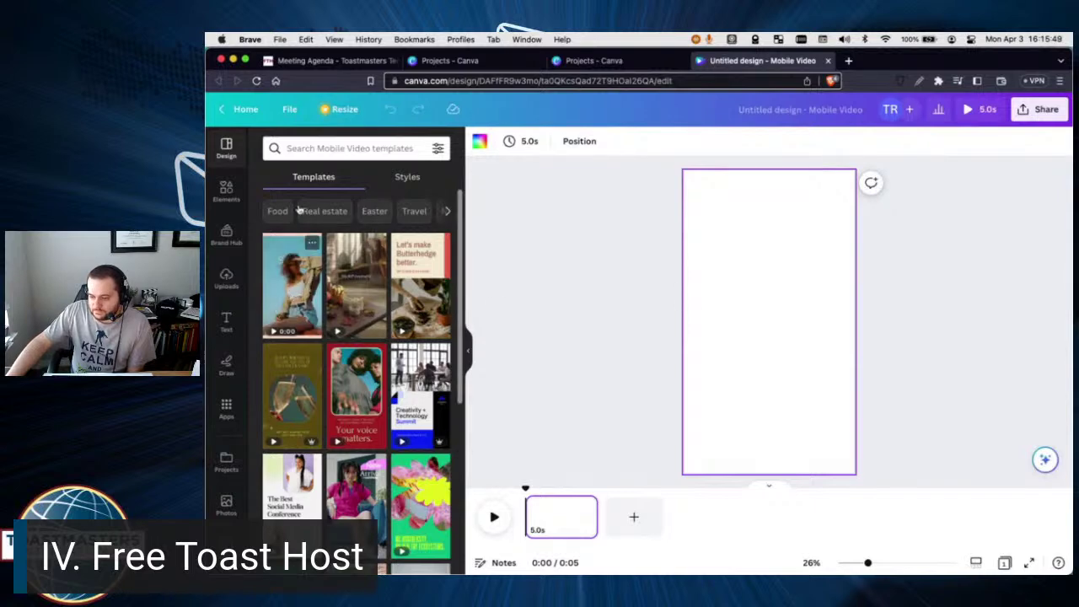
Search Canva Elements for 'announcement image'.
{"action": "left_click", "coordinate": [227, 189]}
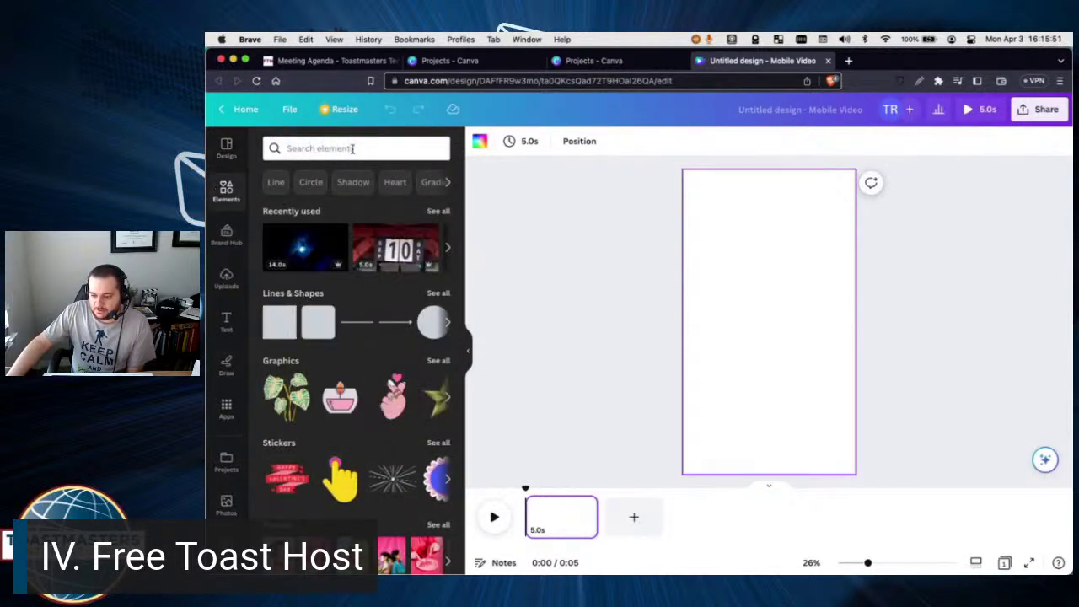
{"action": "left_click", "coordinate": [352, 149]}
{"action": "key", "text": "Escape"}
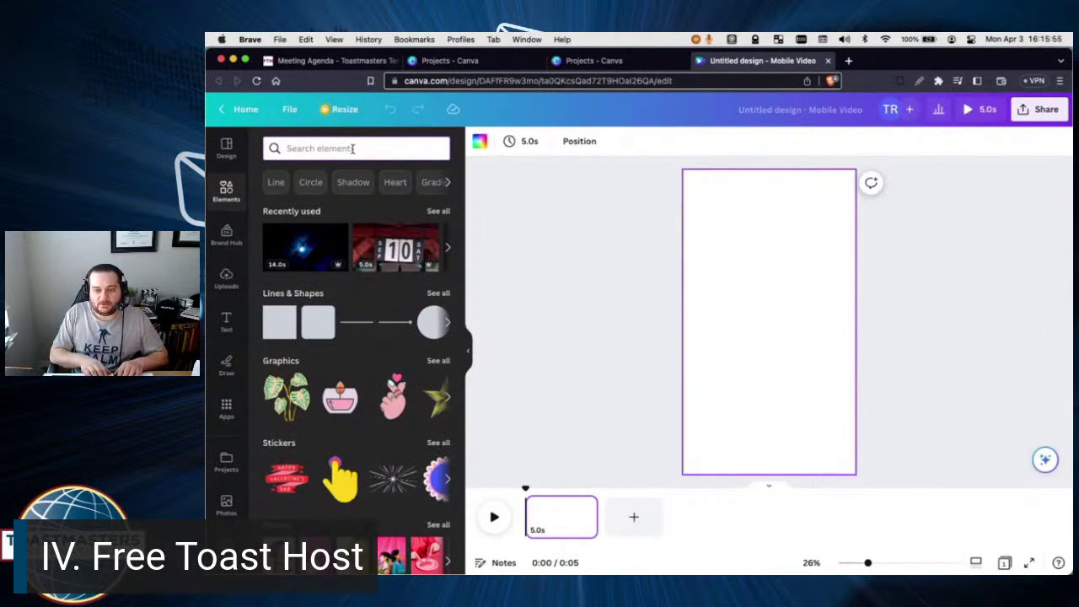
{"action": "type", "text": "announce"}
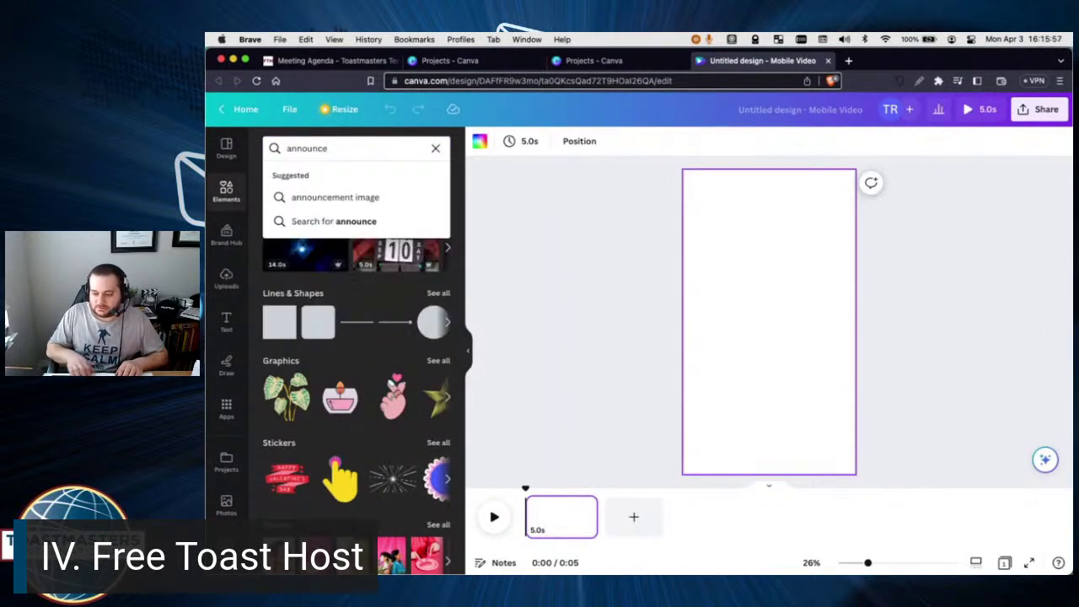
{"action": "key", "text": "Down"}
{"action": "key", "text": "Return"}
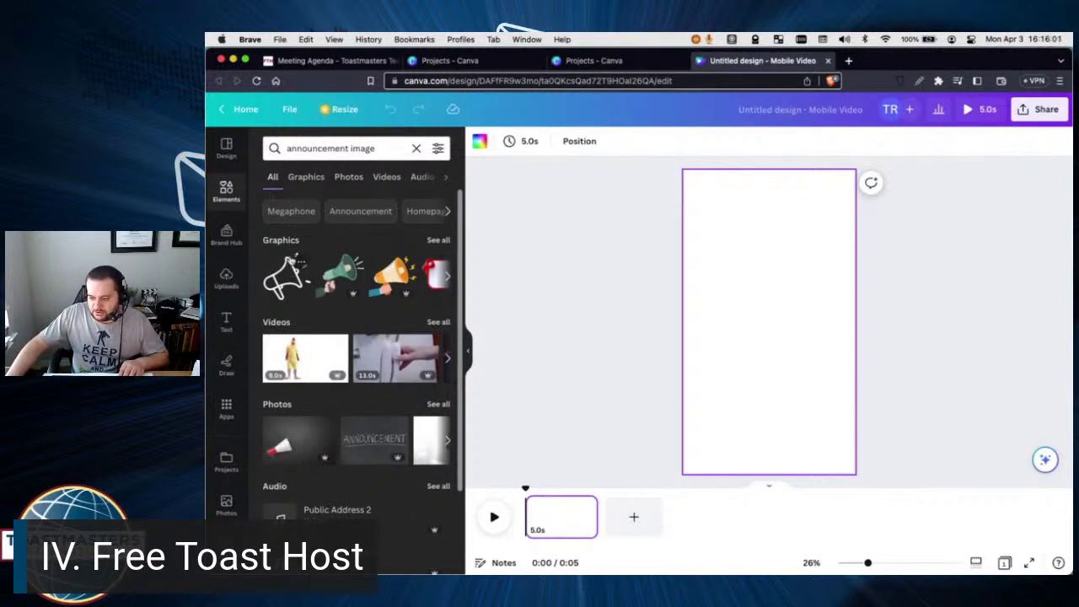
Add the red speech-bubble graphic from Graphics and move it to the top of the page.
{"action": "left_click", "coordinate": [308, 176]}
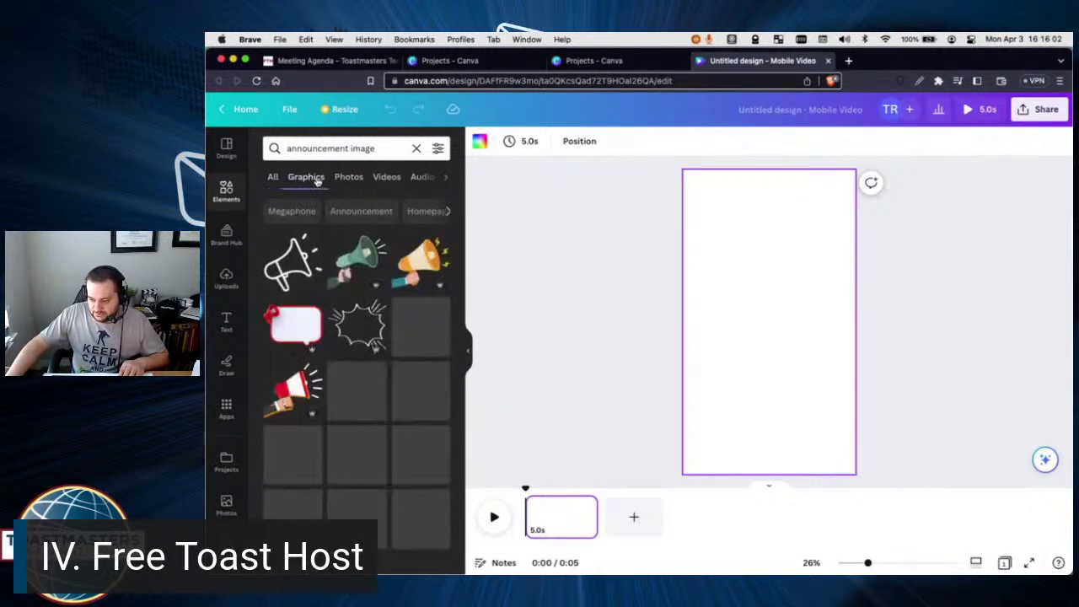
{"action": "left_click", "coordinate": [290, 331]}
{"action": "left_click_drag", "start_coordinate": [764, 338], "coordinate": [759, 244]}
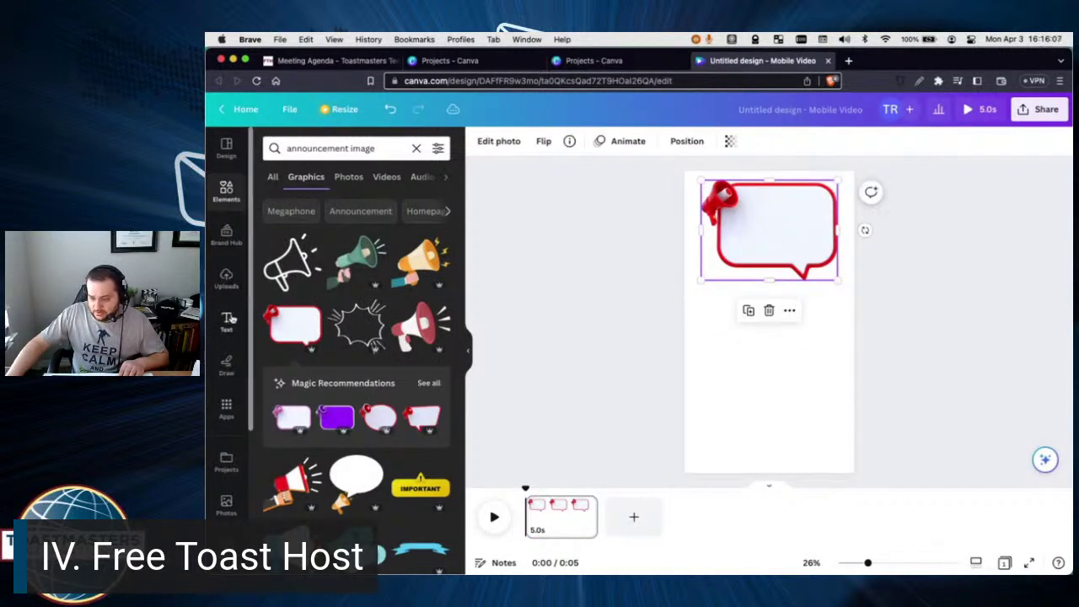
{"action": "left_click", "coordinate": [226, 319]}
Add a subheading inside the speech bubble reading 'Open House'.
{"action": "left_click", "coordinate": [349, 330]}
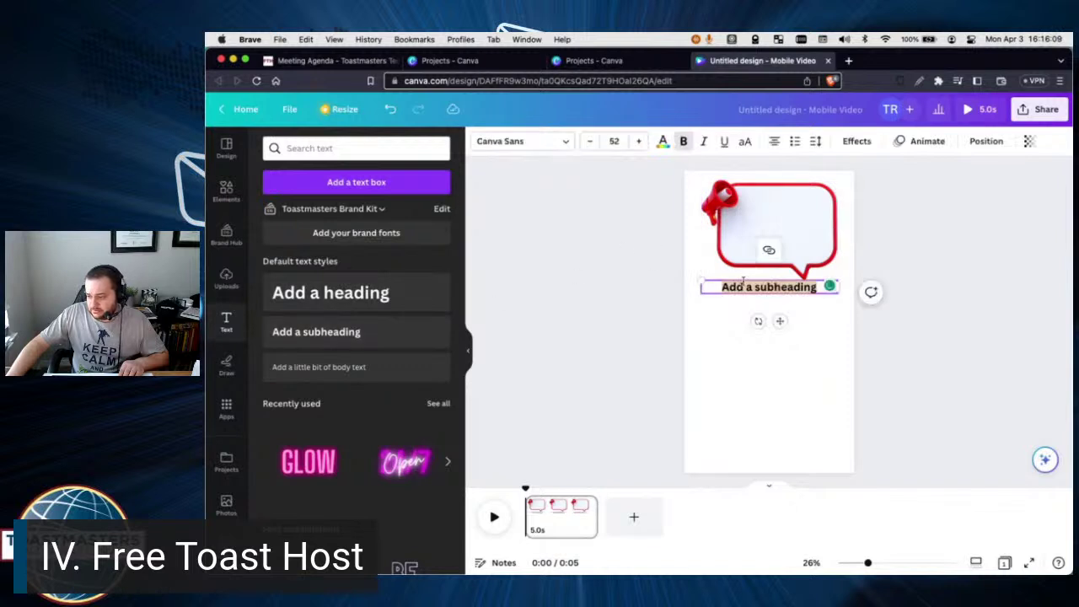
{"action": "left_click_drag", "start_coordinate": [711, 293], "coordinate": [718, 231]}
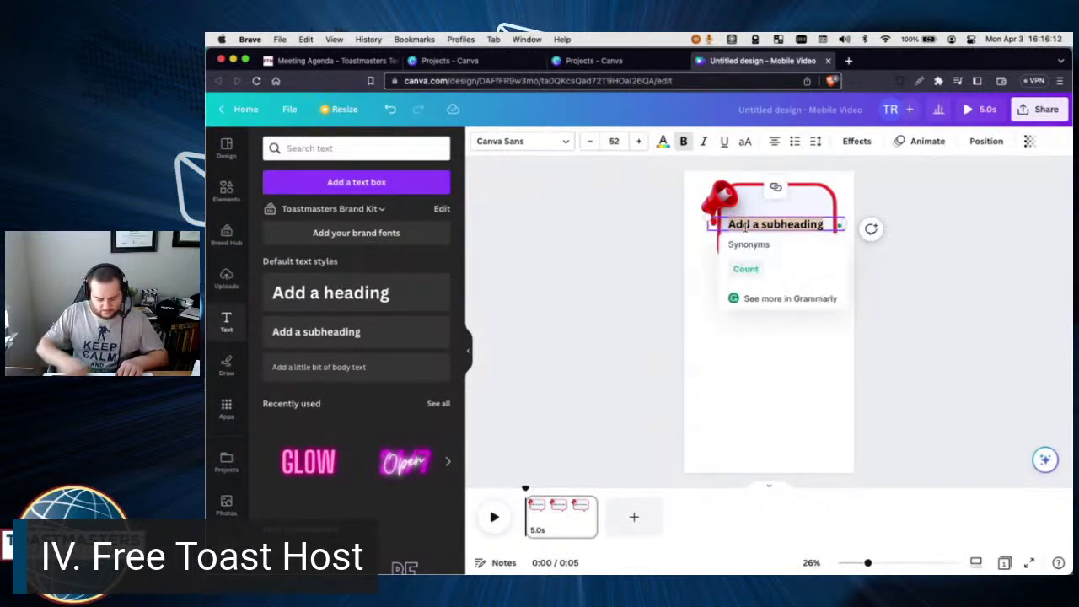
{"action": "type", "text": "Open House"}
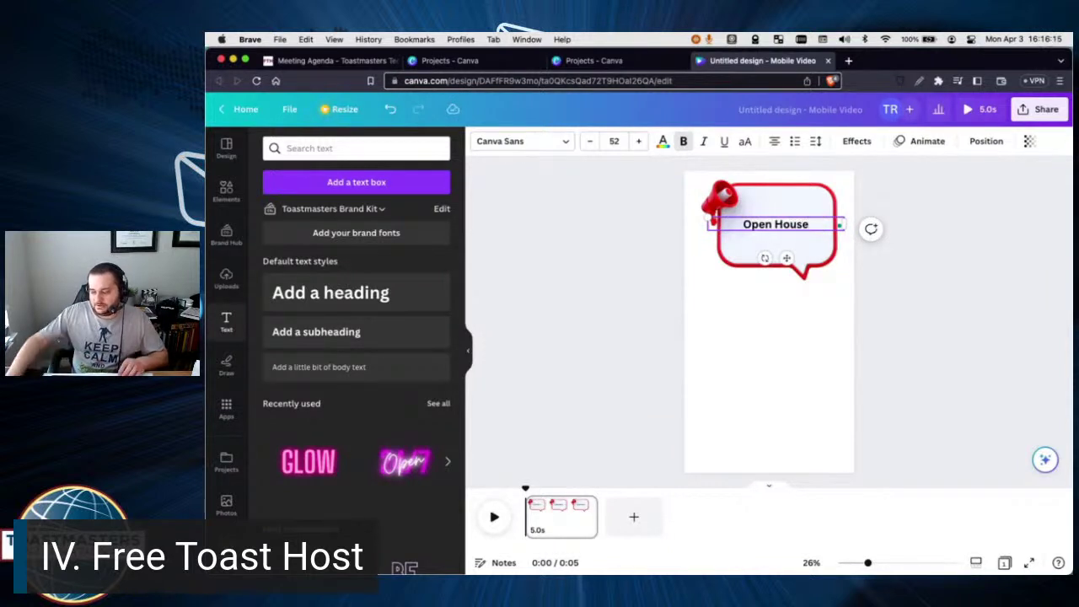
{"action": "left_click", "coordinate": [807, 266]}
Resize the Open House text to about 81.3 and centre it inside the bubble.
{"action": "left_click", "coordinate": [800, 232]}
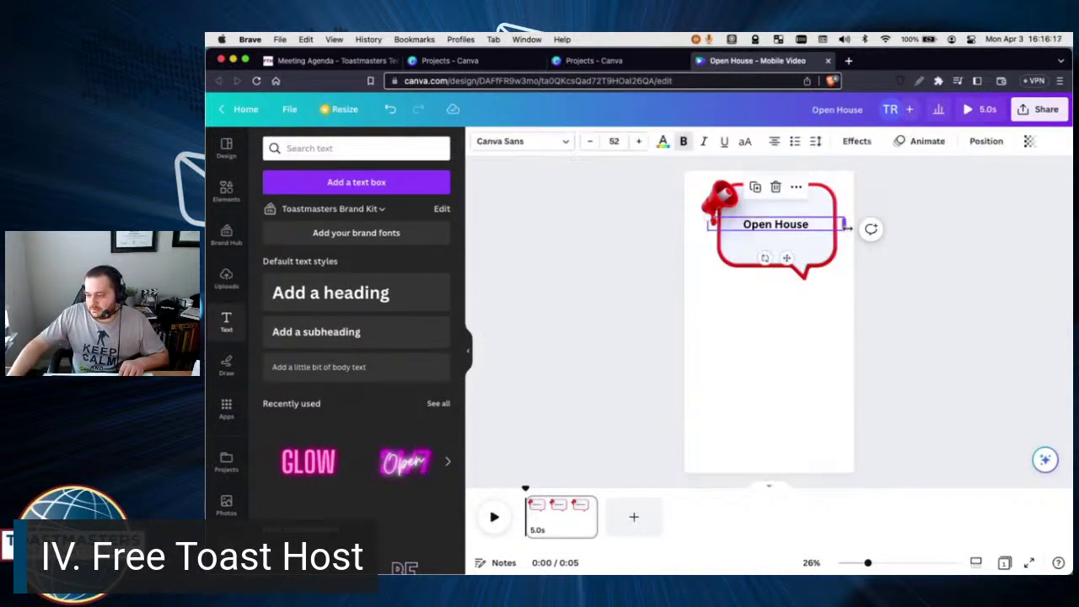
{"action": "left_click_drag", "start_coordinate": [836, 224], "coordinate": [792, 231]}
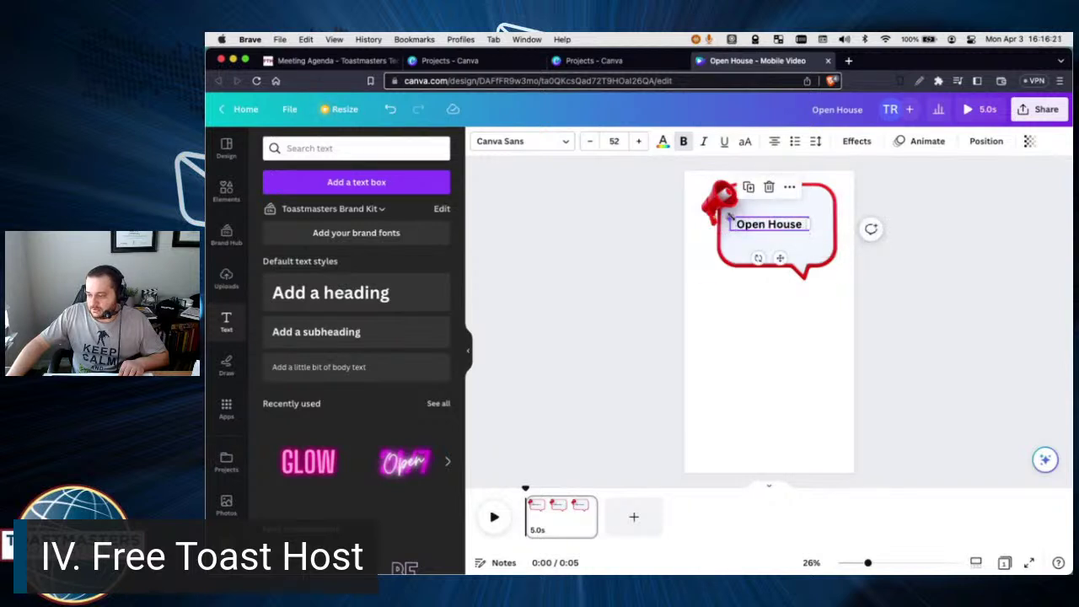
{"action": "left_click_drag", "start_coordinate": [730, 217], "coordinate": [772, 236]}
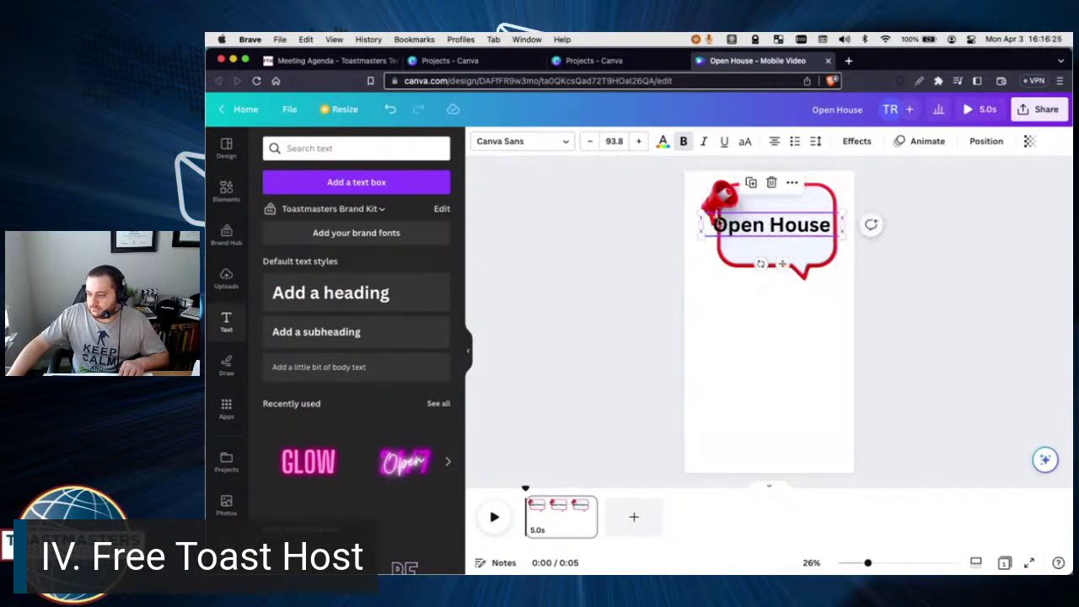
{"action": "left_click_drag", "start_coordinate": [700, 211], "coordinate": [776, 225]}
{"action": "left_click", "coordinate": [836, 257]}
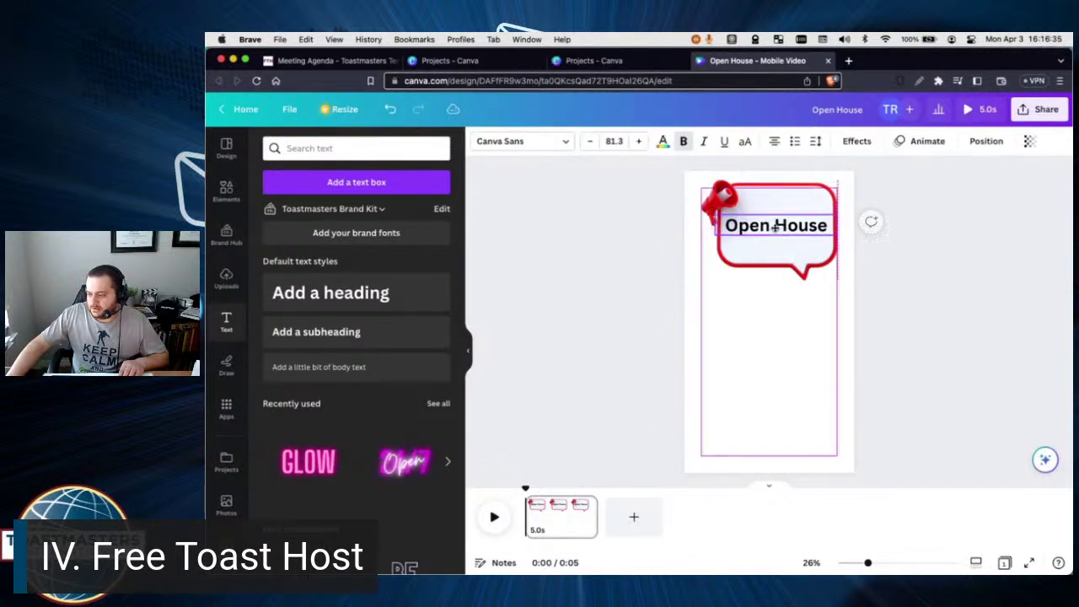
{"action": "left_click", "coordinate": [1000, 276]}
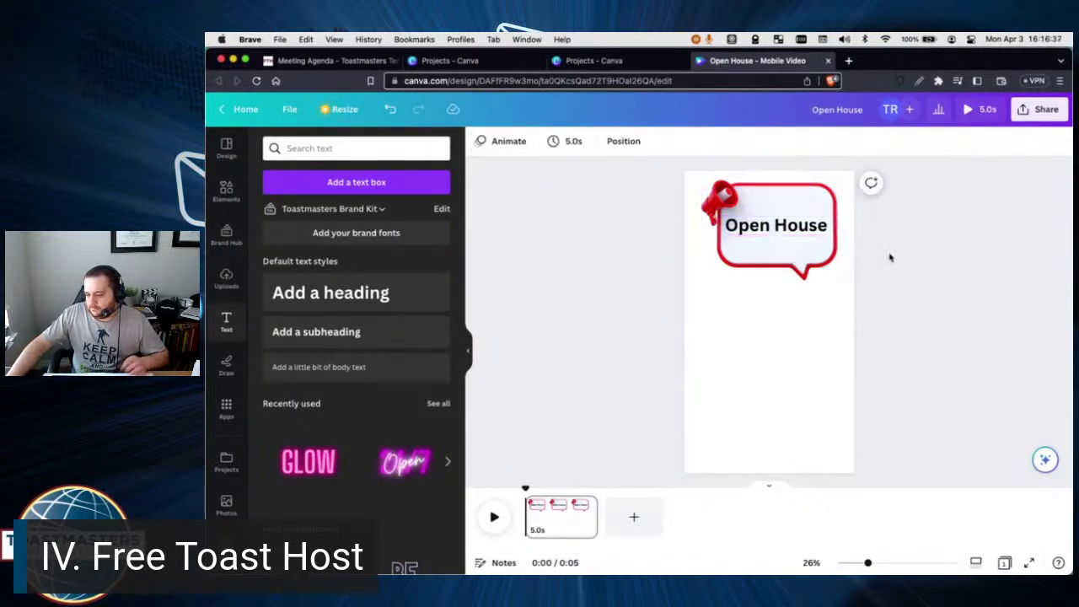
Add a subheading text box with When, Where and Host on three lines.
{"action": "left_click", "coordinate": [316, 331]}
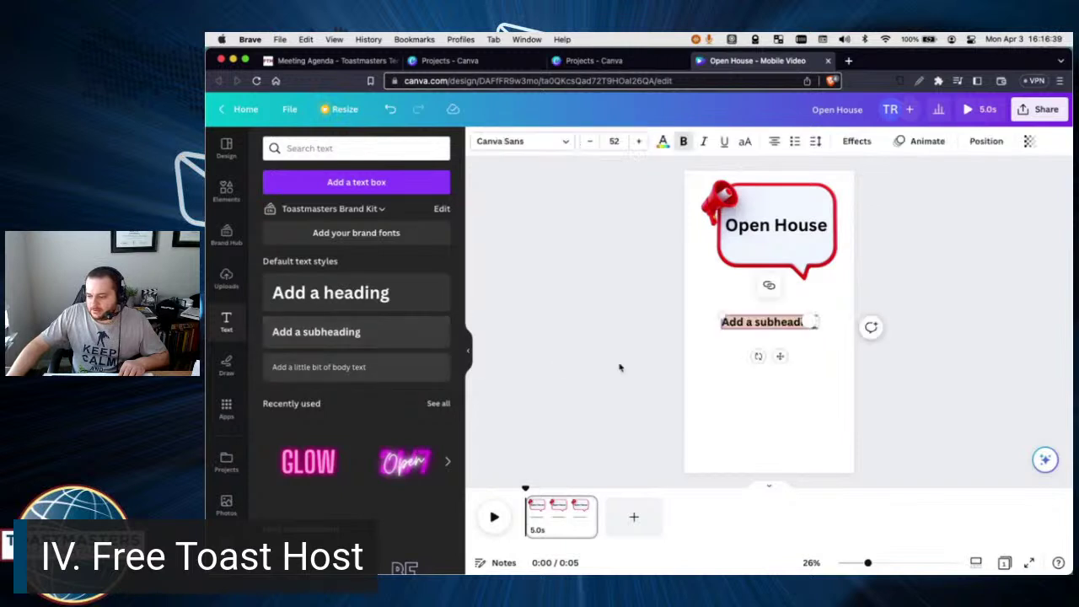
{"action": "type", "text": "Whe"}
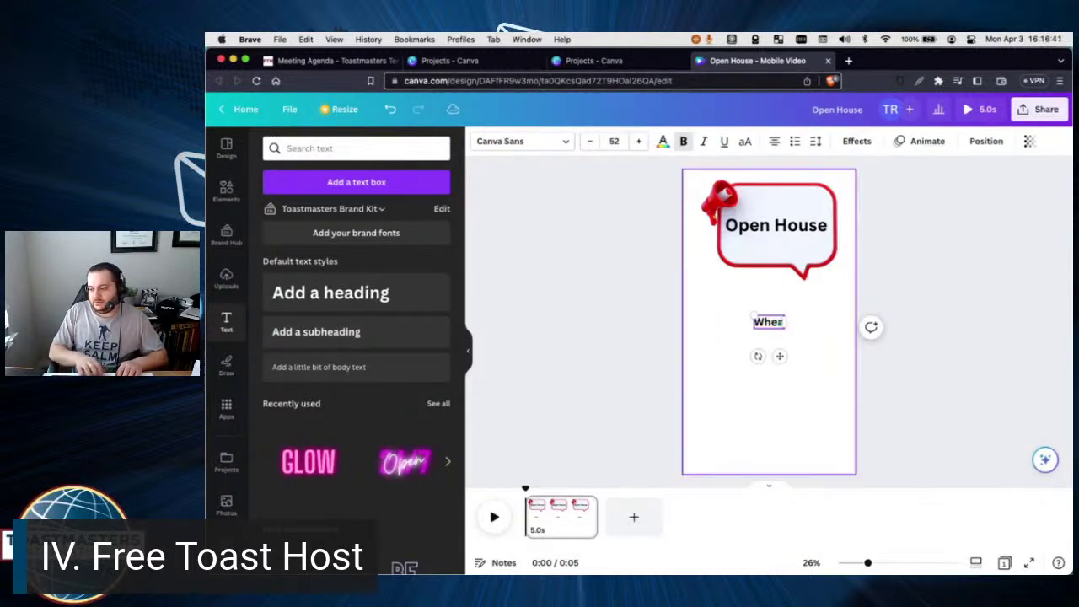
{"action": "type", "text": "n"}
{"action": "key", "text": "Return"}
{"action": "type", "text": "Where"}
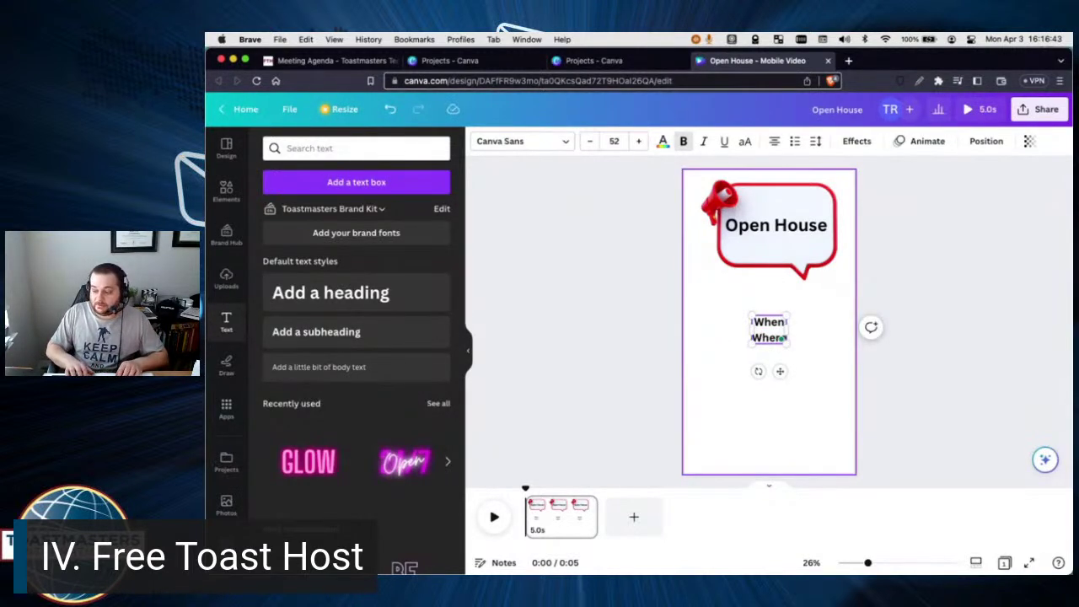
{"action": "key", "text": "Return"}
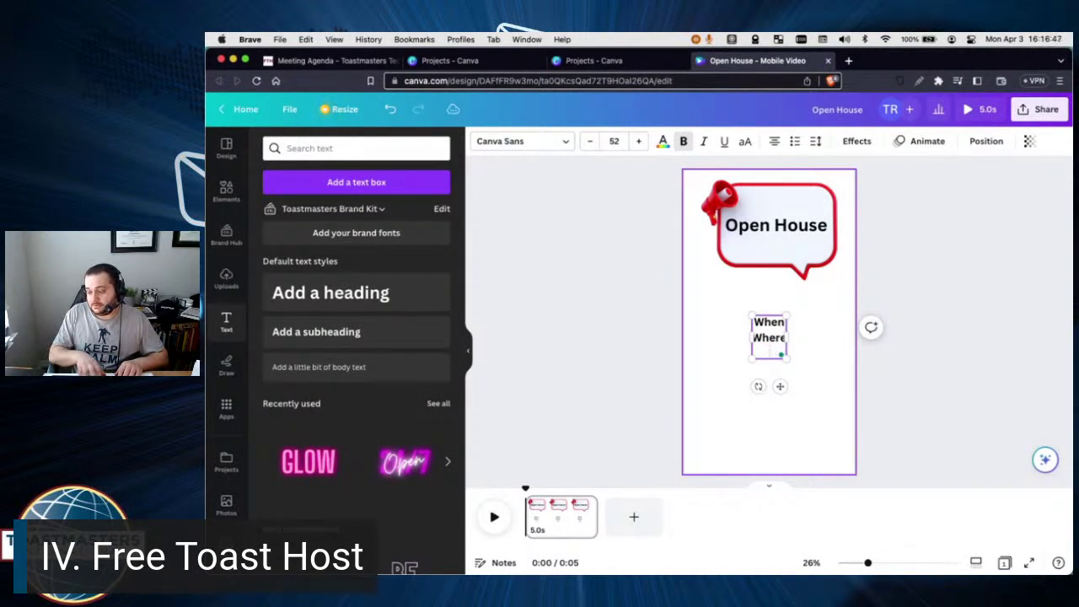
{"action": "key", "text": "super+b"}
{"action": "type", "text": "Host"}
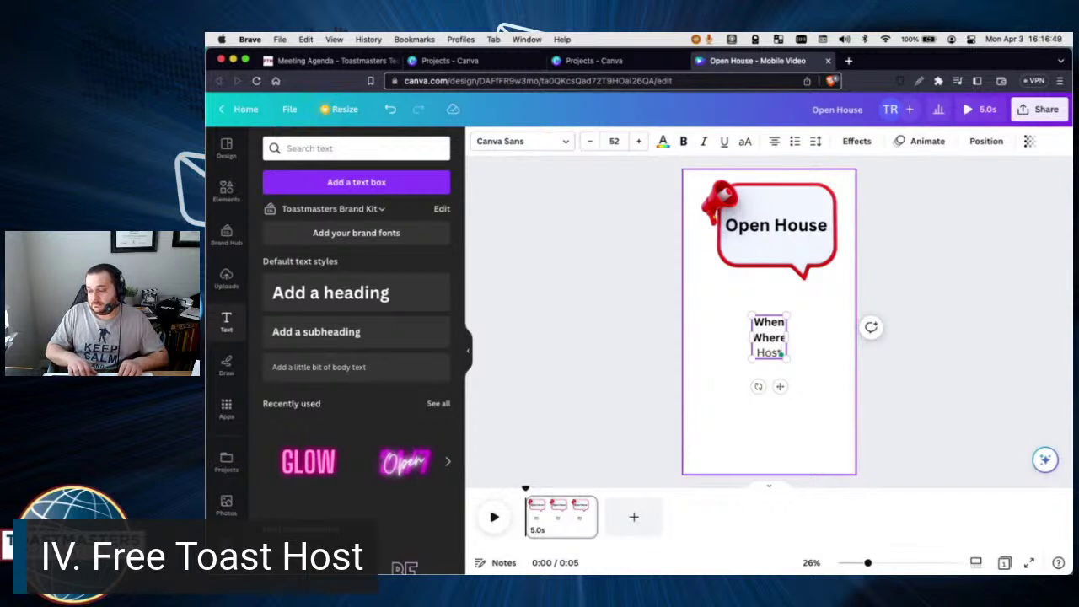
{"action": "key", "text": "BackSpace"}
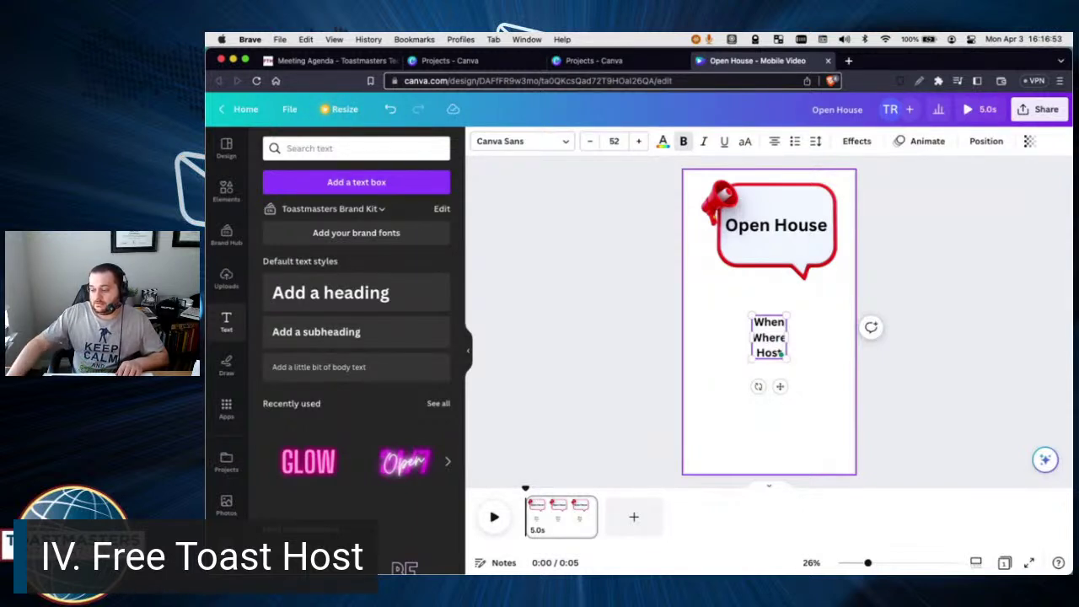
{"action": "left_click", "coordinate": [816, 338]}
Widen the details box, add the date 4/3/2023, and centre it under the bubble.
{"action": "left_click", "coordinate": [773, 335]}
{"action": "left_click_drag", "start_coordinate": [787, 337], "coordinate": [738, 338]}
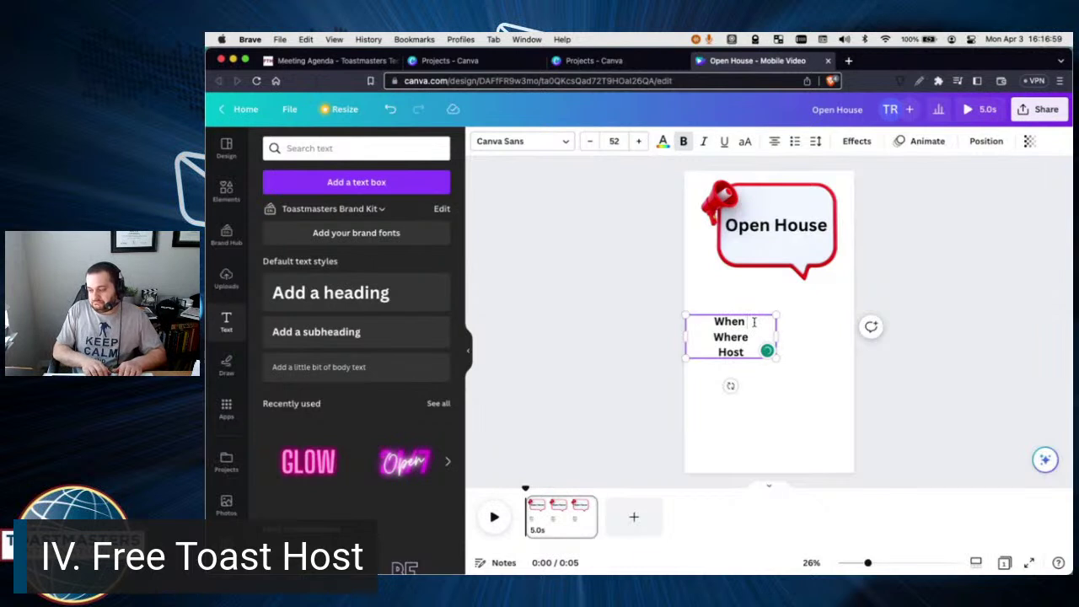
{"action": "type", "text": "4/3/2033"}
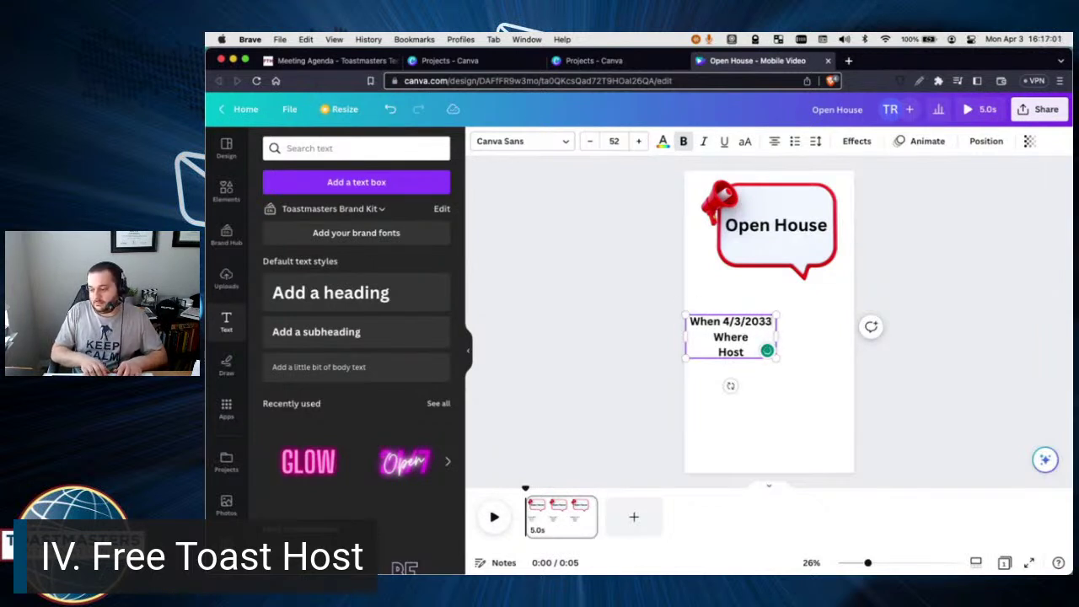
{"action": "key", "text": "BackSpace"}
{"action": "key", "text": "BackSpace"}
{"action": "type", "text": "23"}
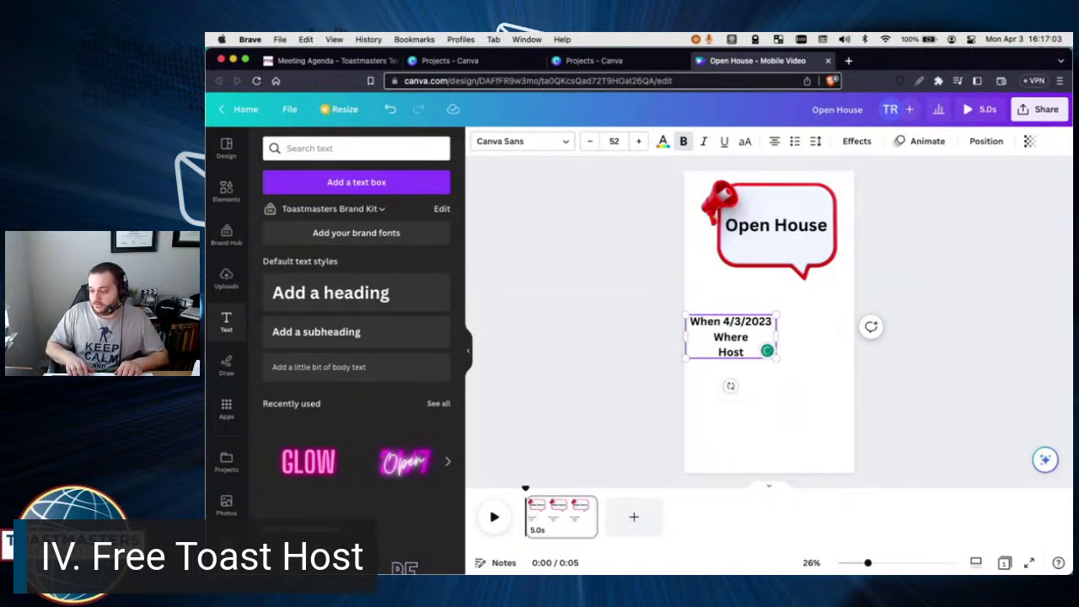
{"action": "left_click_drag", "start_coordinate": [775, 335], "coordinate": [821, 335]}
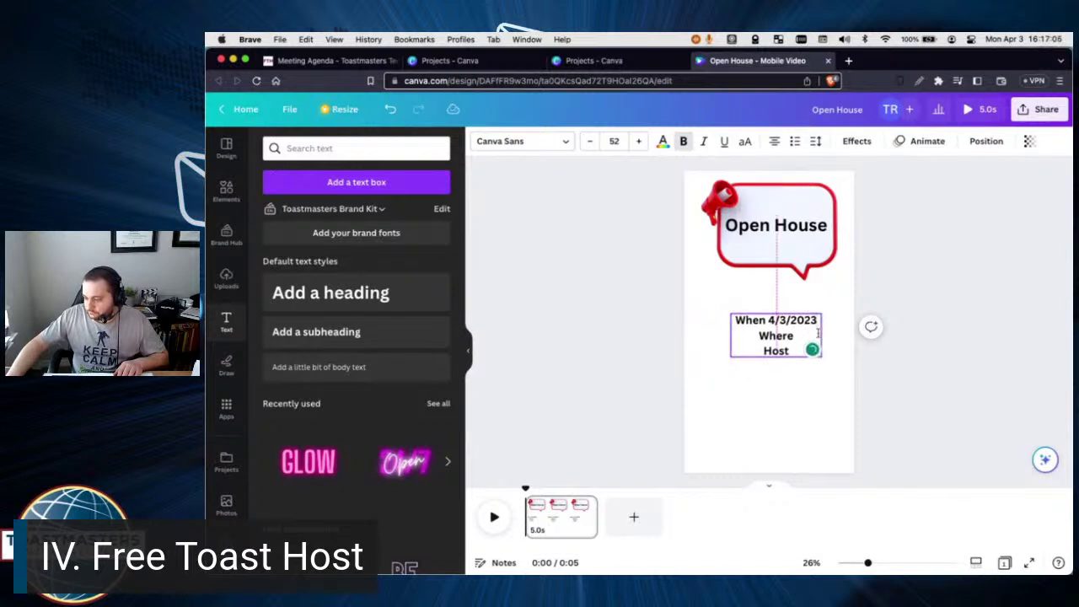
{"action": "left_click_drag", "start_coordinate": [720, 336], "coordinate": [711, 337]}
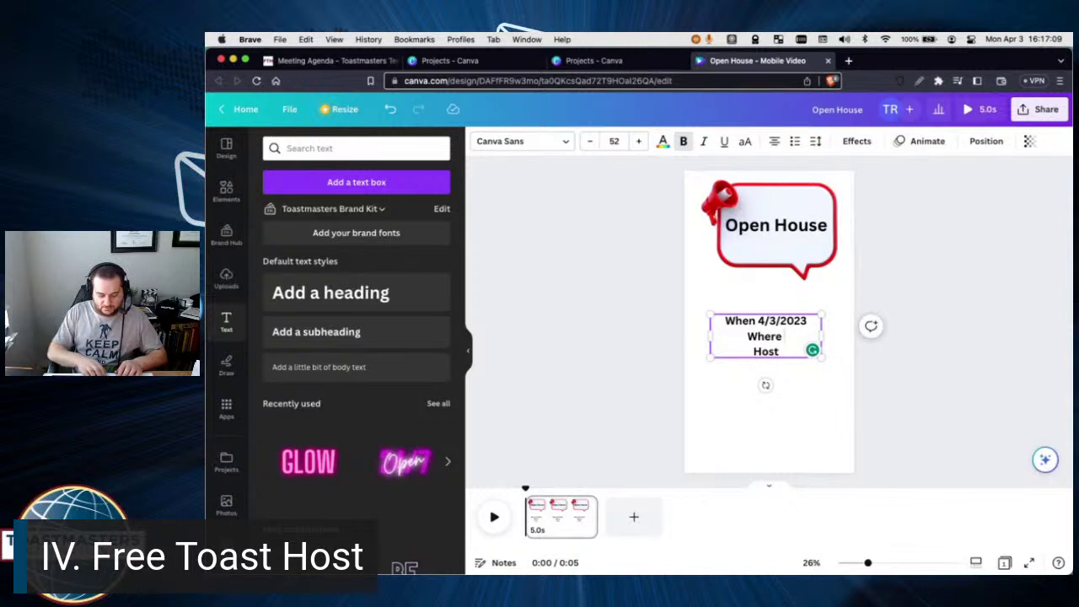
Add YouTube for Where and the host's name for Host, then reselect the block.
{"action": "type", "text": "YouTube"}
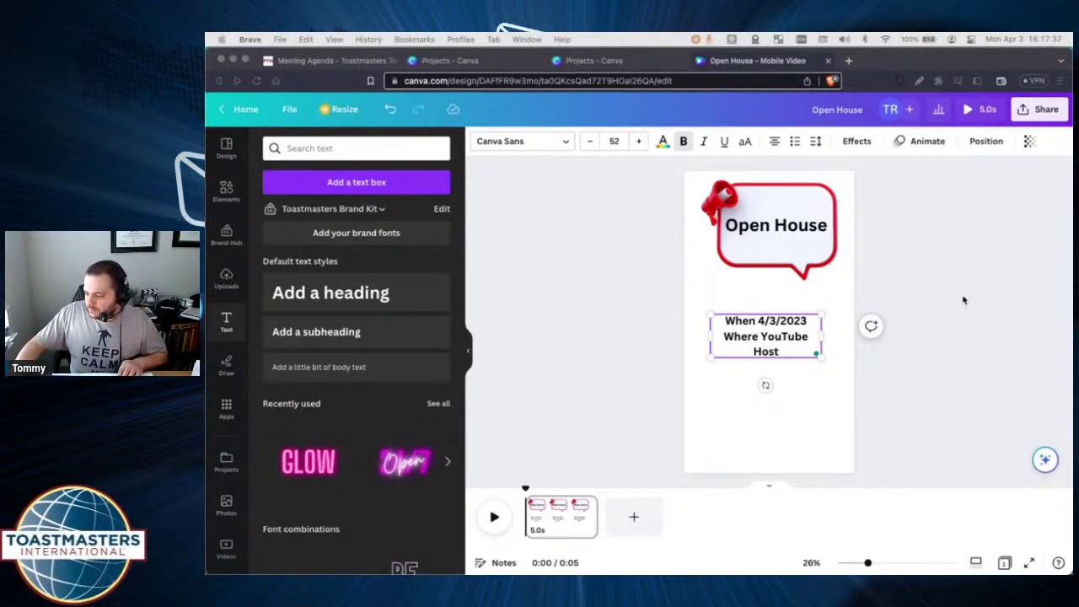
{"action": "type", "text": "Tomm"}
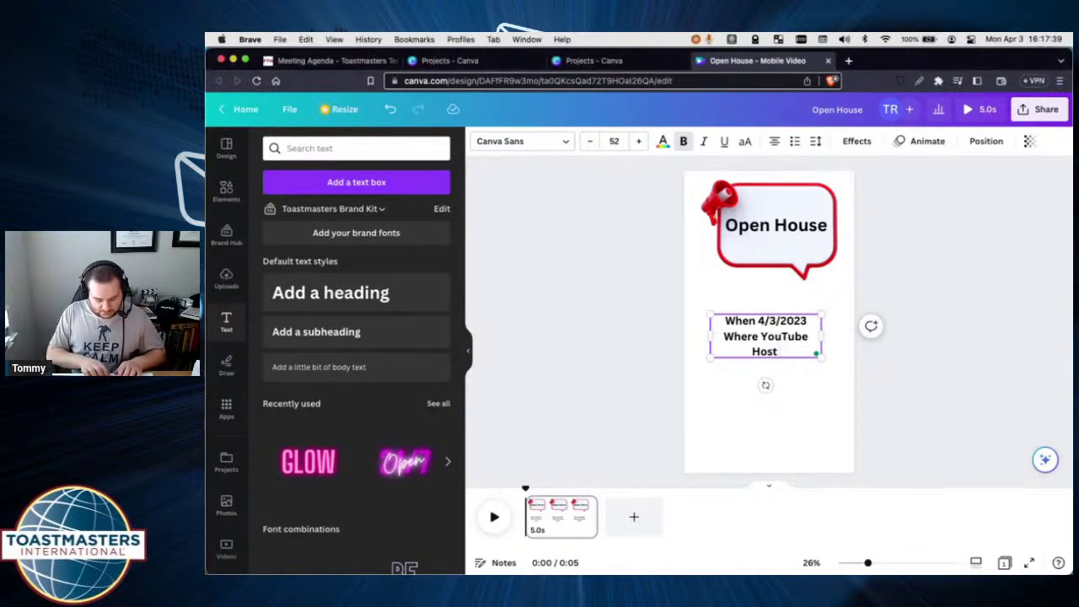
{"action": "type", "text": "y"}
{"action": "left_click", "coordinate": [961, 369]}
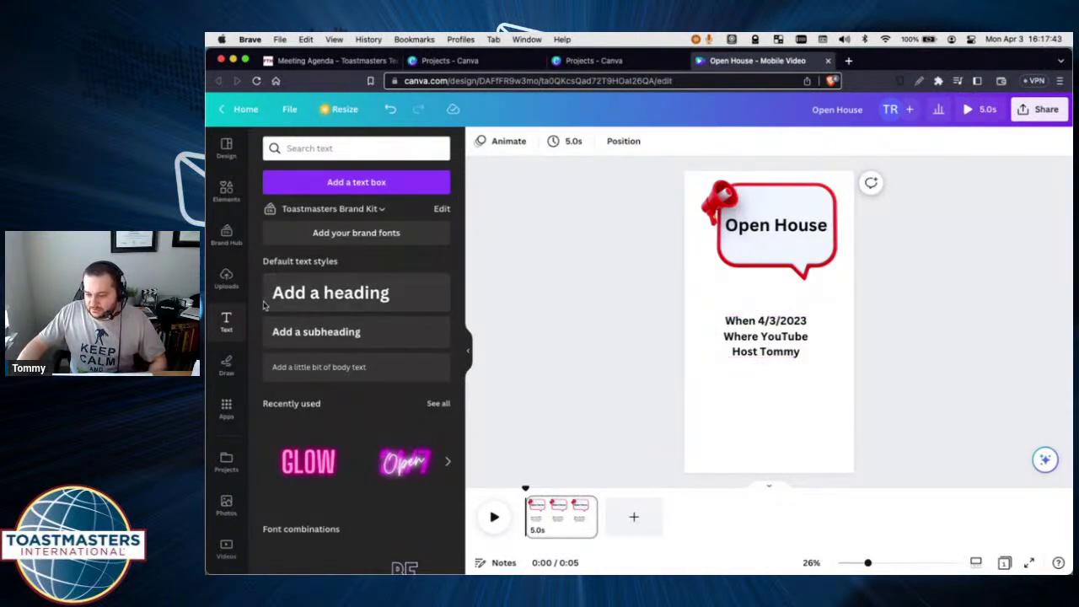
{"action": "key", "text": "Tab"}
Change the details text font to Archetype Aubette.
{"action": "left_click", "coordinate": [522, 141]}
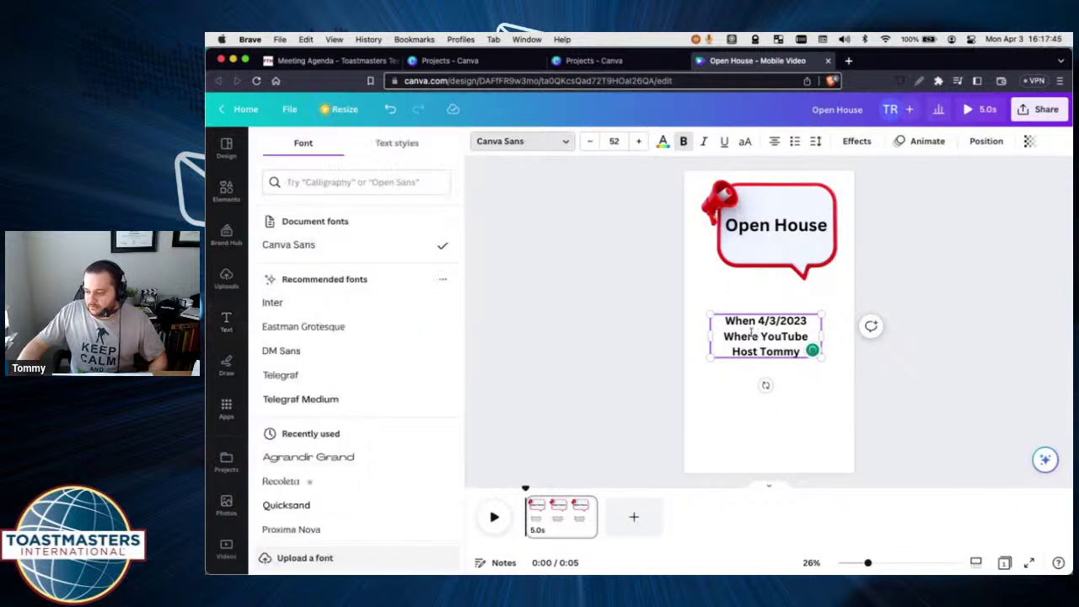
{"action": "key", "text": "Return"}
{"action": "left_click", "coordinate": [503, 147]}
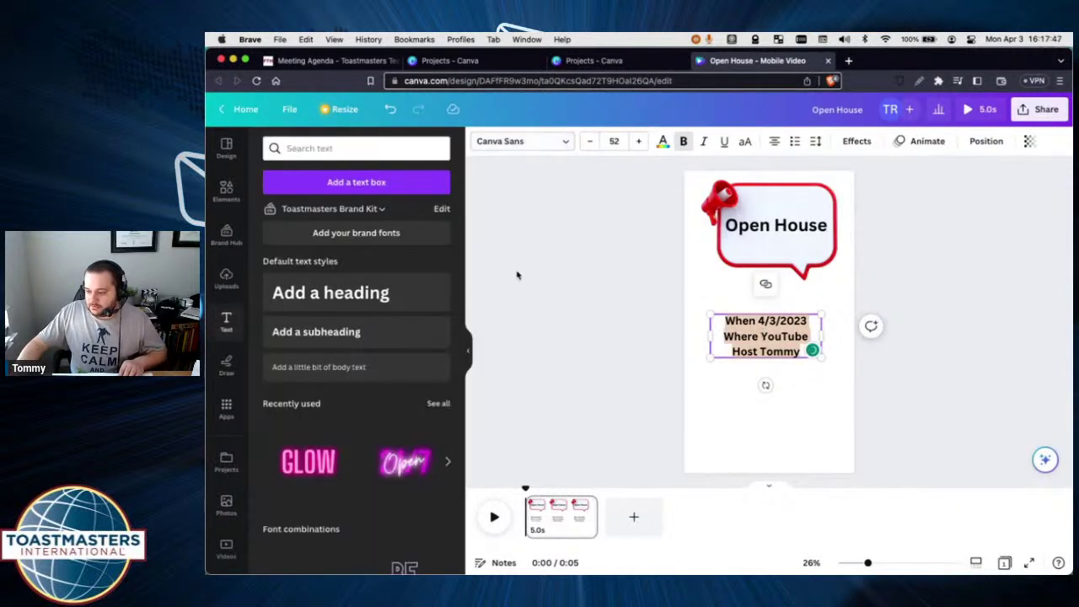
{"action": "left_click", "coordinate": [537, 145]}
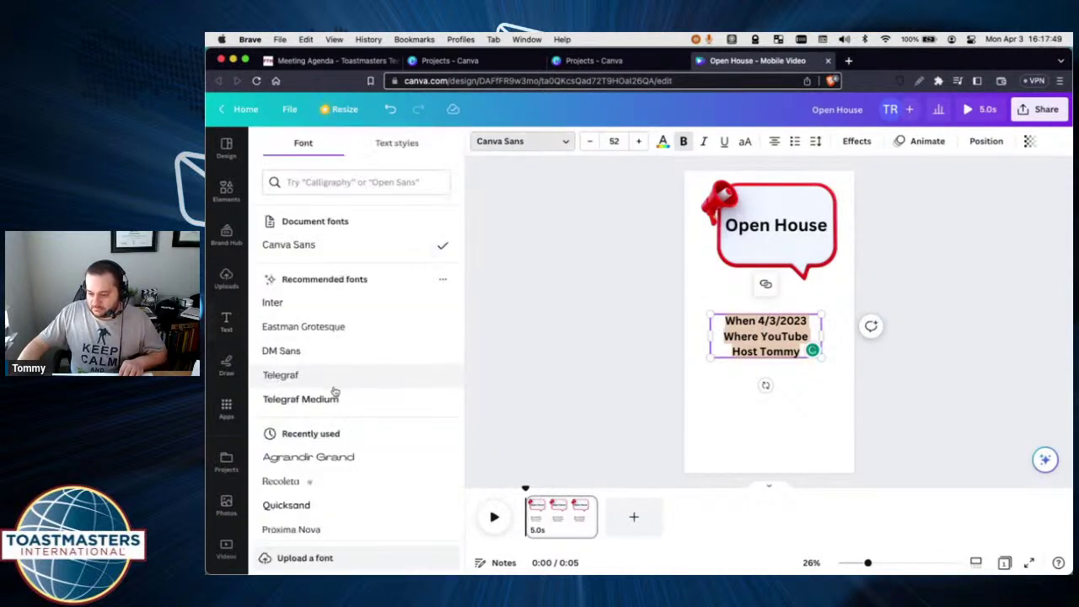
{"action": "scroll", "coordinate": [328, 371], "scroll_direction": "down", "scroll_amount": 5}
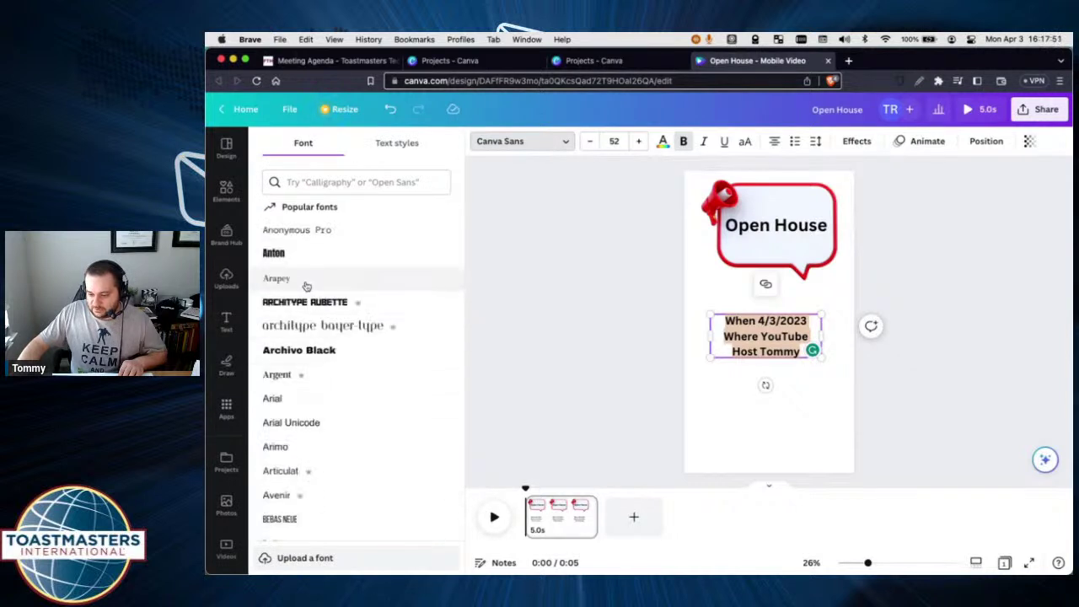
{"action": "left_click", "coordinate": [312, 301]}
{"action": "key", "text": "Escape"}
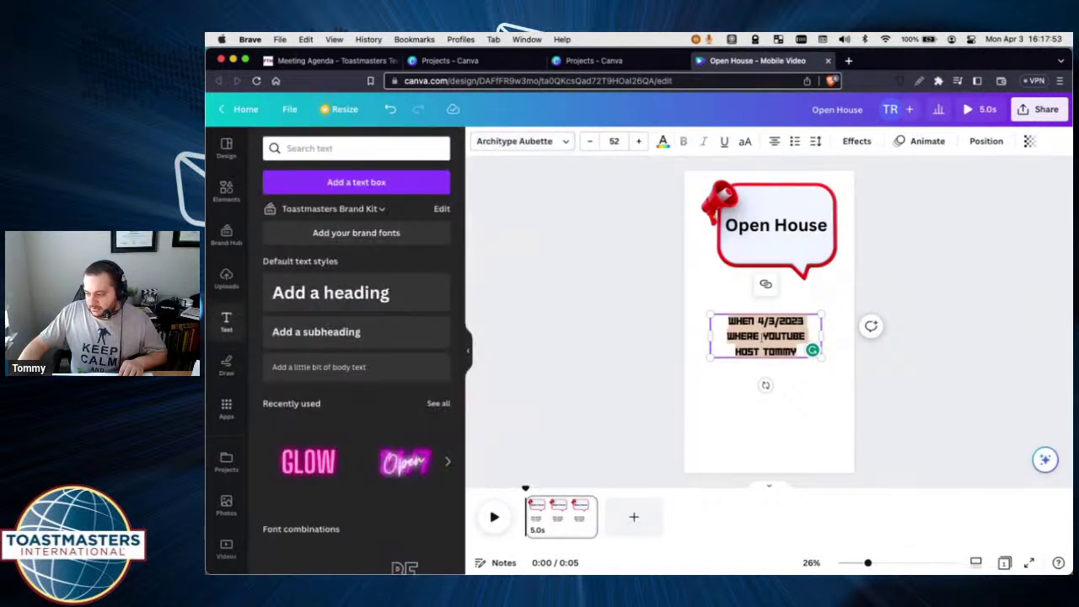
Set the details text size to 73.
{"action": "left_click", "coordinate": [640, 143]}
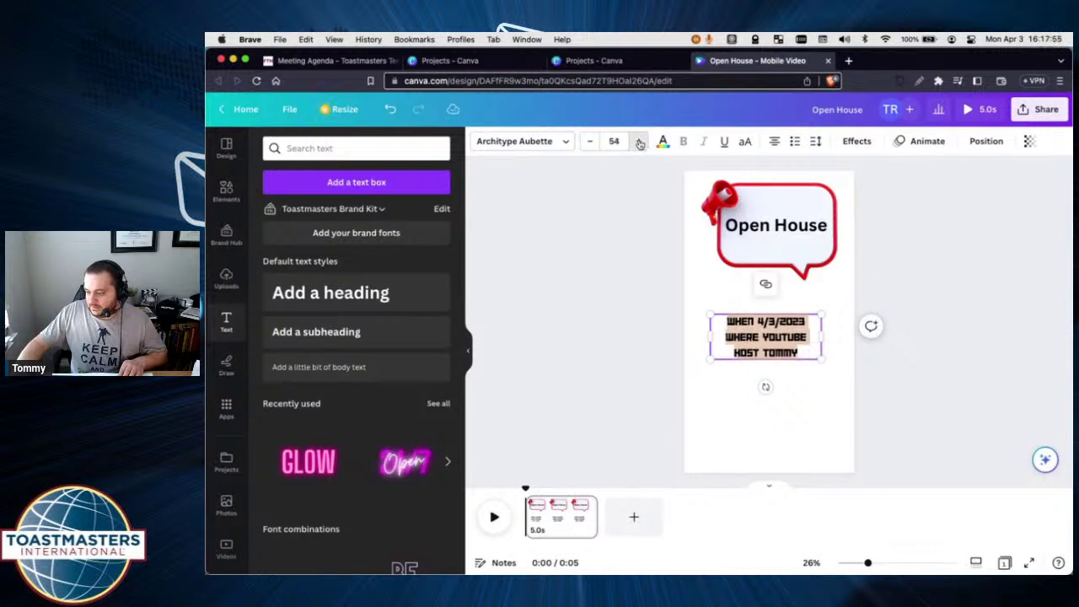
{"action": "left_click", "coordinate": [640, 143]}
{"action": "left_click", "coordinate": [640, 143]}
{"action": "left_click", "coordinate": [639, 143]}
{"action": "left_click", "coordinate": [640, 143]}
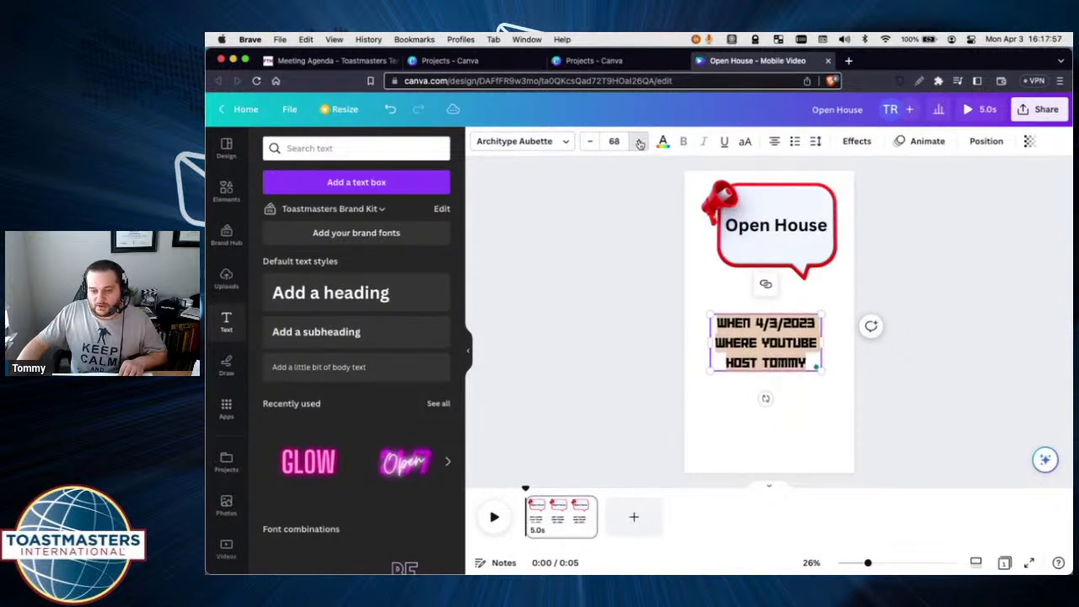
{"action": "left_click", "coordinate": [640, 143]}
{"action": "left_click", "coordinate": [640, 144]}
{"action": "left_click", "coordinate": [640, 143]}
{"action": "left_click", "coordinate": [639, 143]}
{"action": "left_click", "coordinate": [640, 143]}
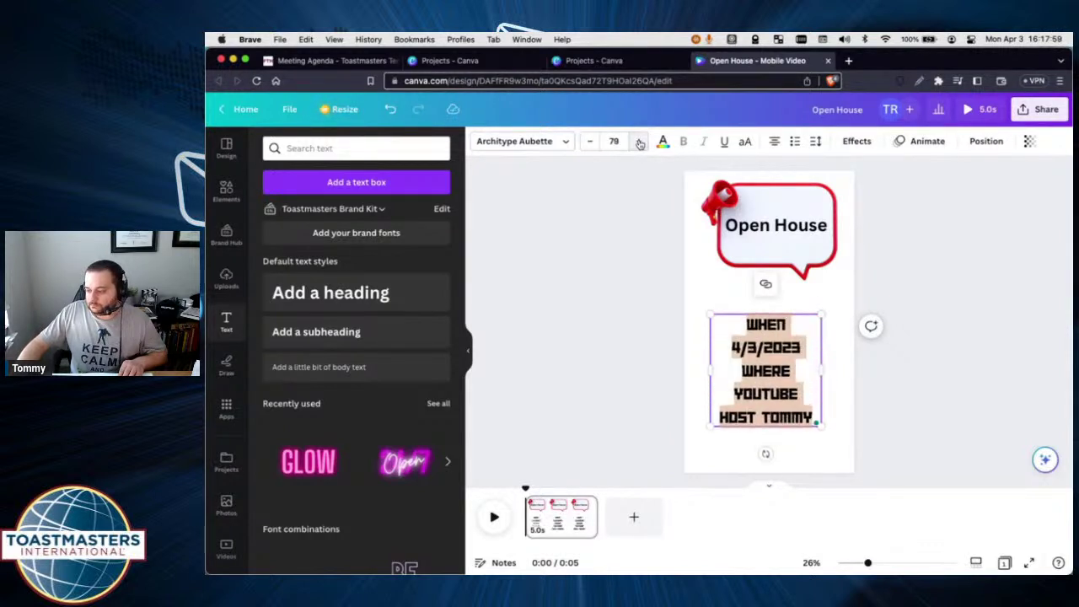
{"action": "left_click", "coordinate": [592, 143]}
{"action": "left_click", "coordinate": [592, 143]}
{"action": "left_click", "coordinate": [591, 144]}
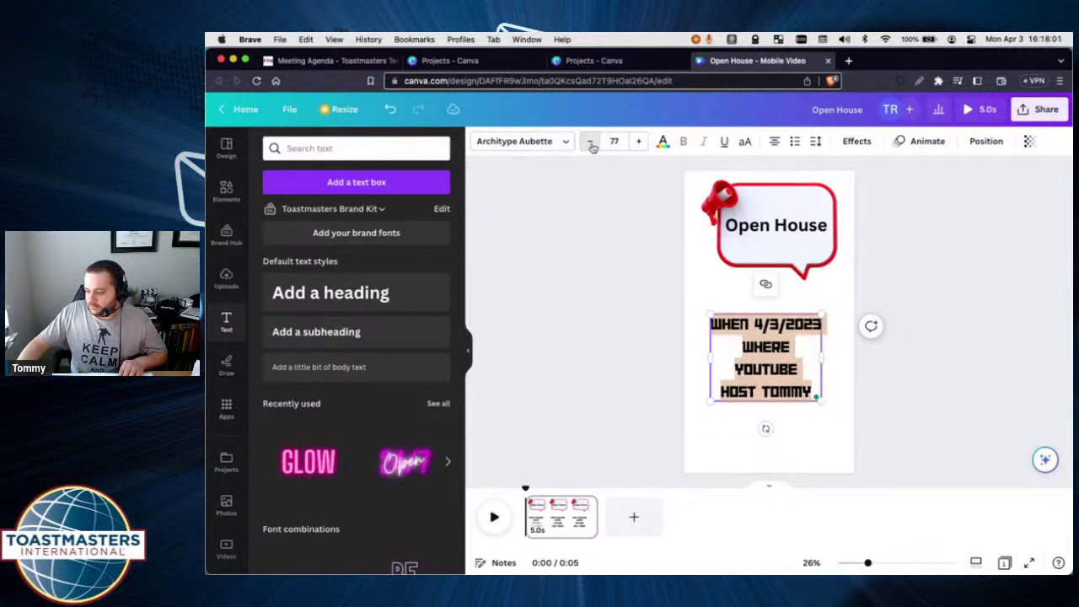
{"action": "left_click", "coordinate": [592, 143]}
{"action": "left_click", "coordinate": [592, 143]}
{"action": "left_click", "coordinate": [592, 144]}
{"action": "left_click", "coordinate": [573, 308]}
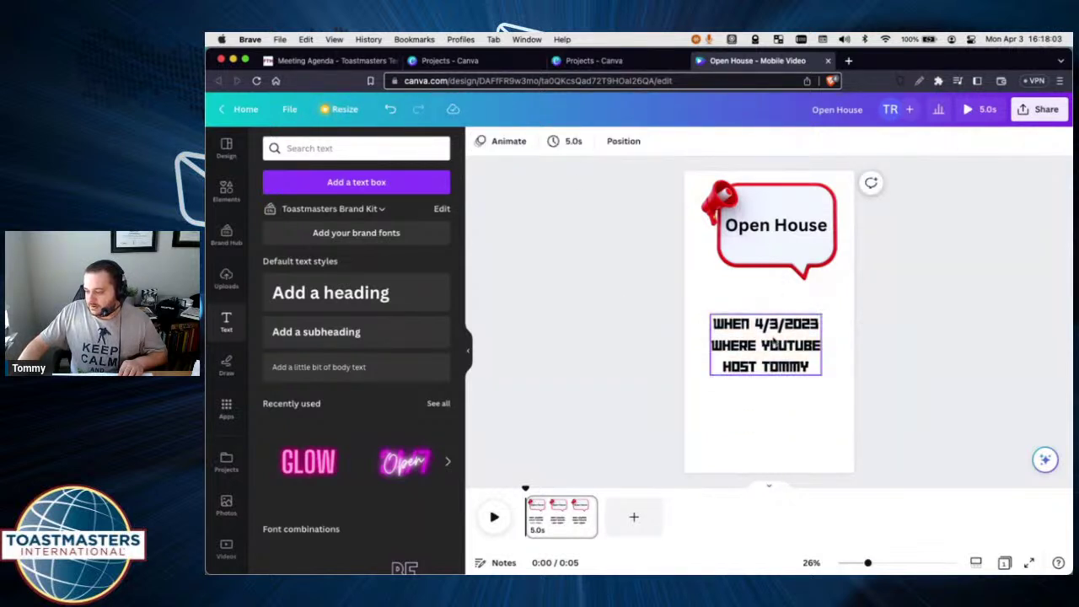
Move the details text box lower, below the Open House bubble.
{"action": "left_click_drag", "start_coordinate": [767, 338], "coordinate": [768, 364]}
{"action": "left_click", "coordinate": [629, 316]}
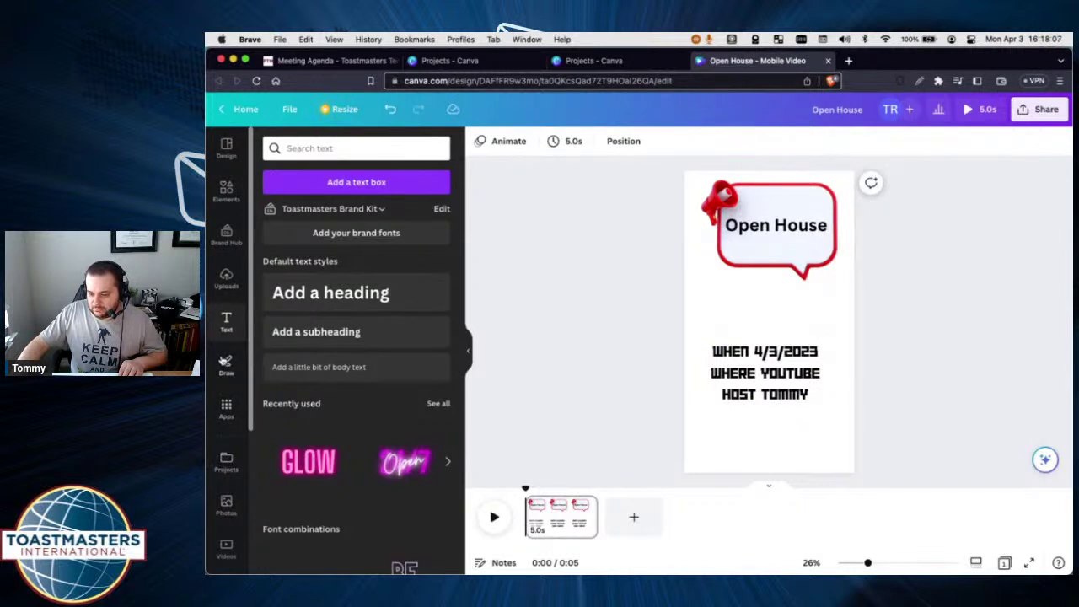
{"action": "scroll", "coordinate": [226, 309], "scroll_direction": "down", "scroll_amount": 3}
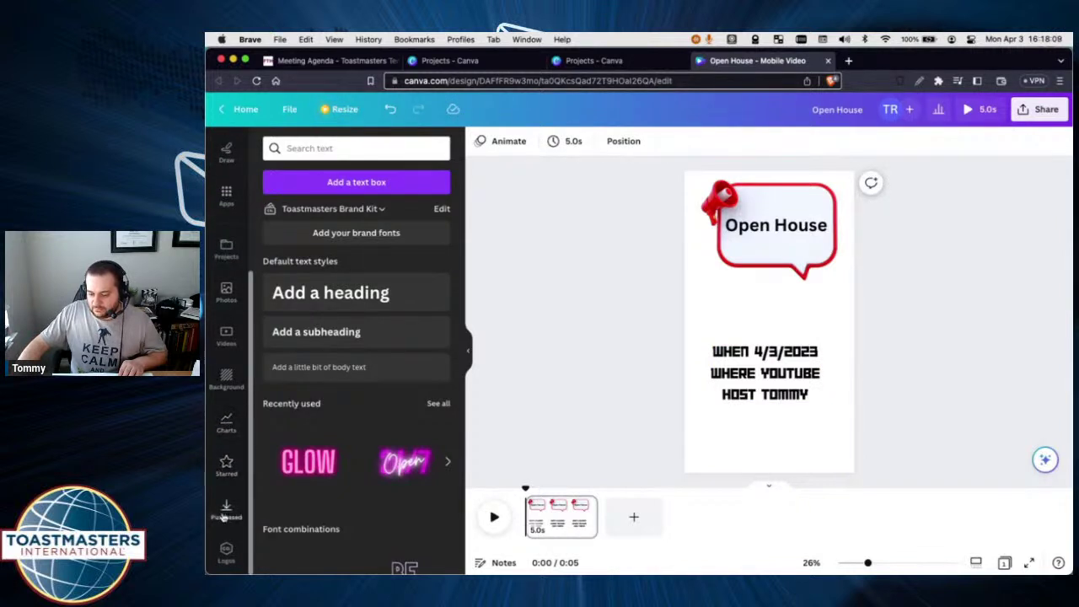
Apply the blue wave background to the page.
{"action": "left_click", "coordinate": [226, 379]}
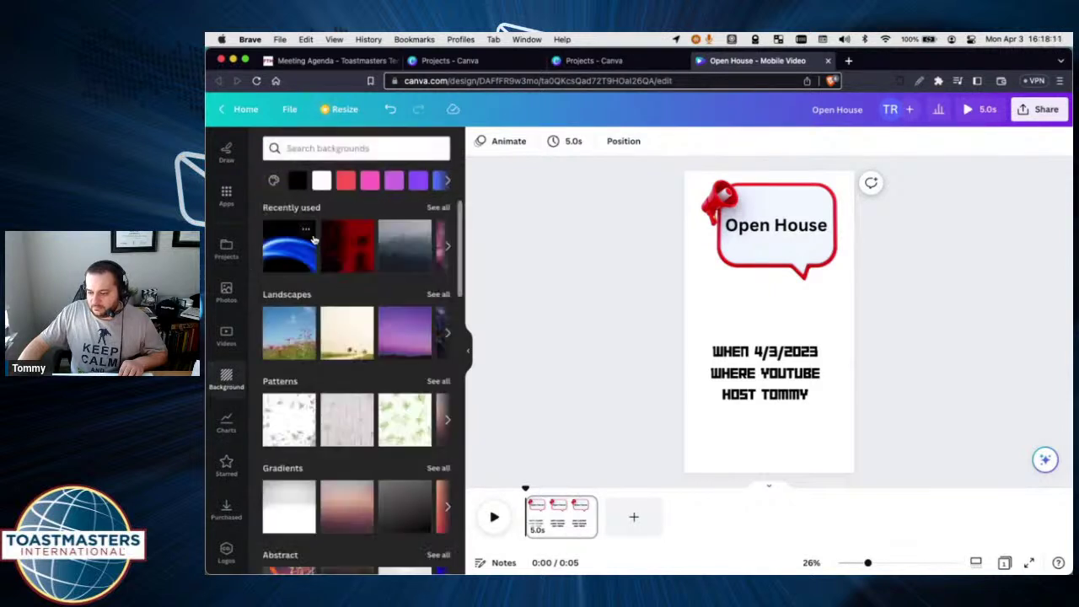
{"action": "left_click", "coordinate": [300, 253]}
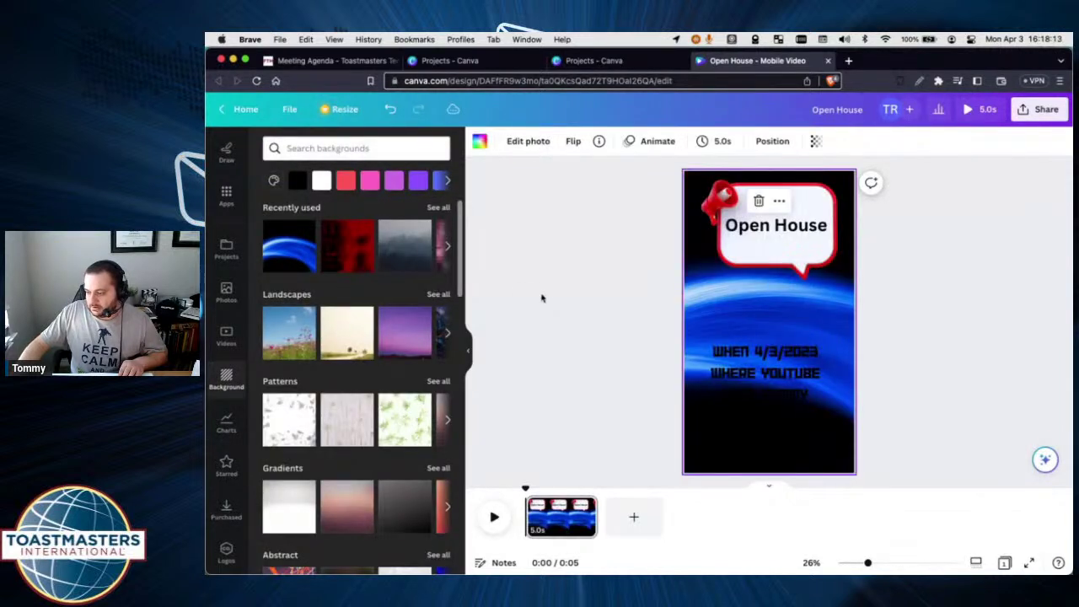
{"action": "left_click", "coordinate": [772, 375]}
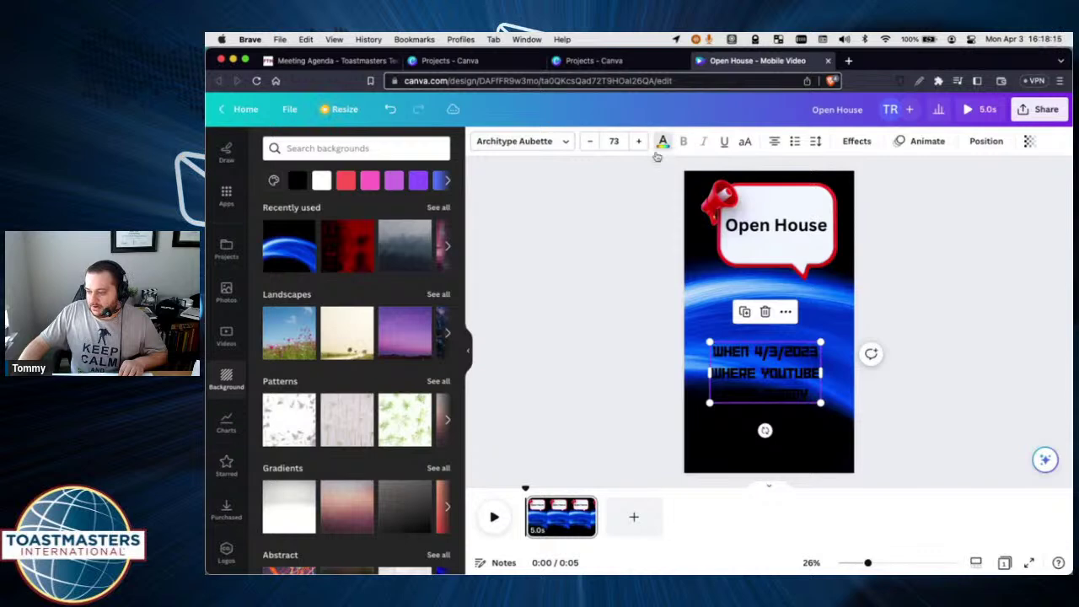
Make the details text mauve-grey and move it to the page bottom.
{"action": "left_click", "coordinate": [662, 142]}
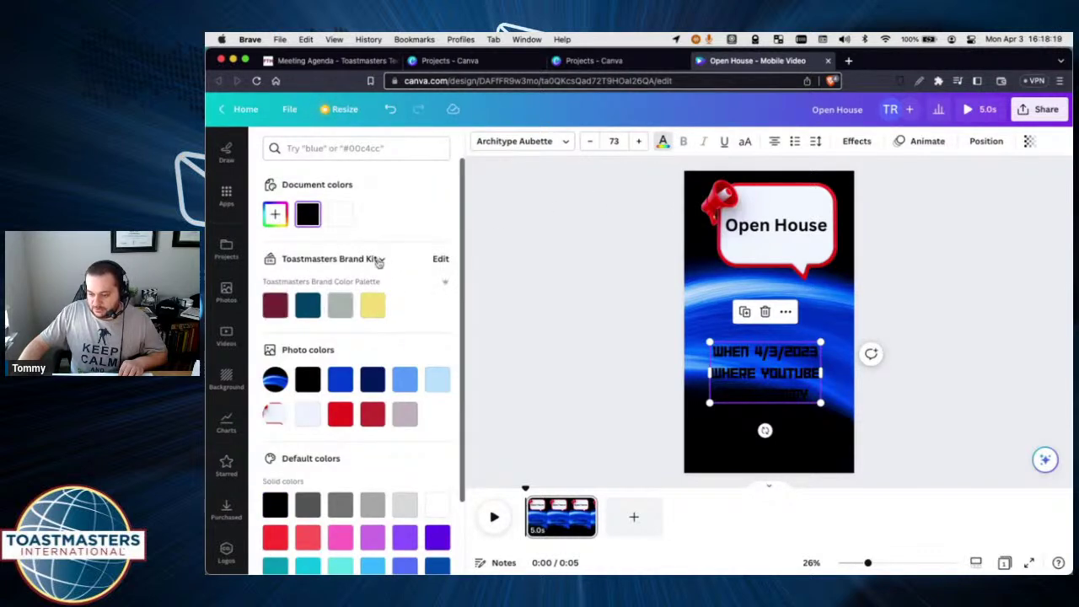
{"action": "left_click", "coordinate": [377, 260]}
{"action": "left_click", "coordinate": [376, 262]}
{"action": "left_click", "coordinate": [308, 381]}
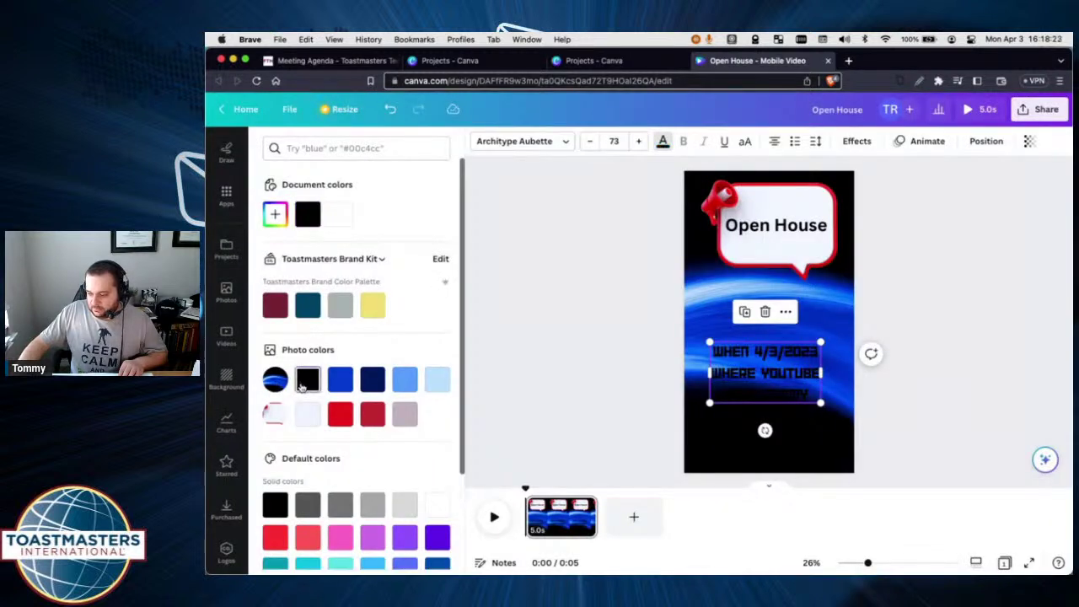
{"action": "left_click", "coordinate": [341, 381]}
{"action": "left_click", "coordinate": [372, 381]}
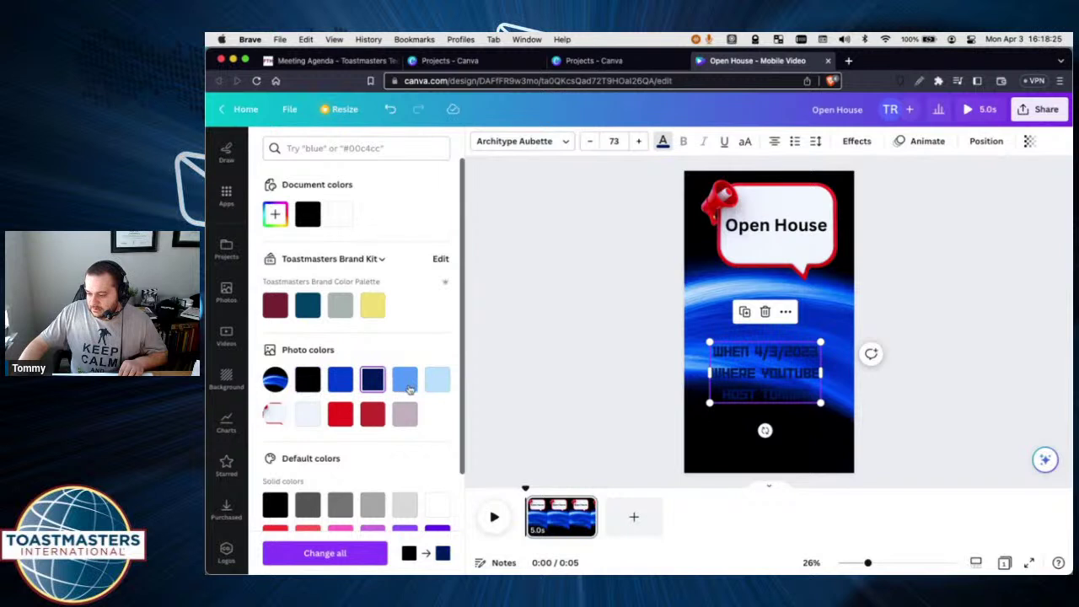
{"action": "left_click", "coordinate": [404, 381]}
{"action": "left_click", "coordinate": [405, 414]}
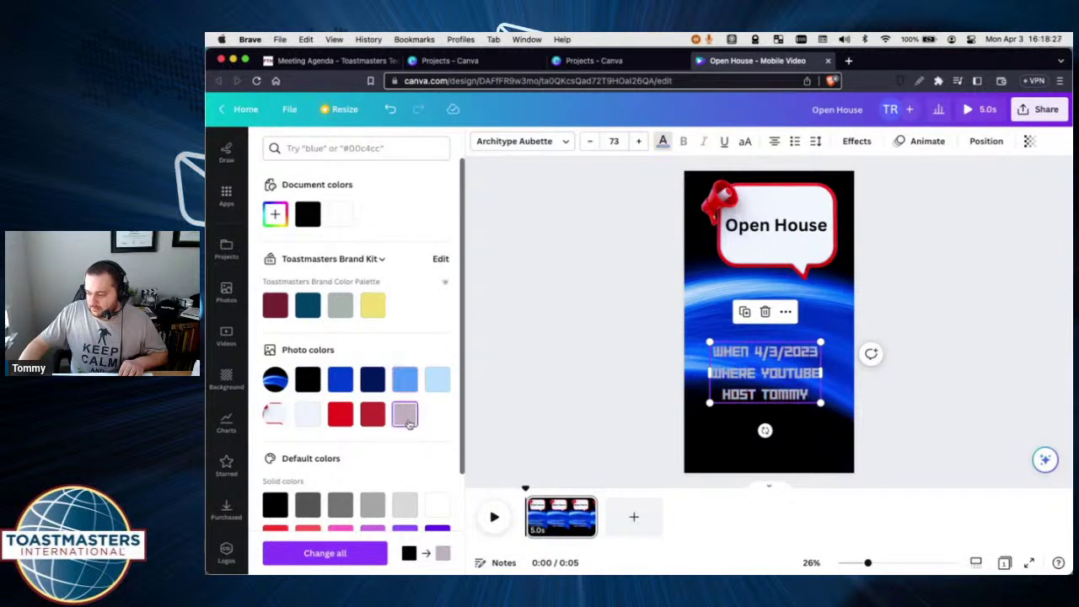
{"action": "left_click", "coordinate": [573, 381]}
{"action": "mouse_move", "coordinate": [738, 372]}
{"action": "left_mouse_down"}
{"action": "mouse_move", "coordinate": [759, 428]}
{"action": "mouse_move", "coordinate": [695, 371]}
{"action": "mouse_move", "coordinate": [745, 384]}
{"action": "left_mouse_up"}
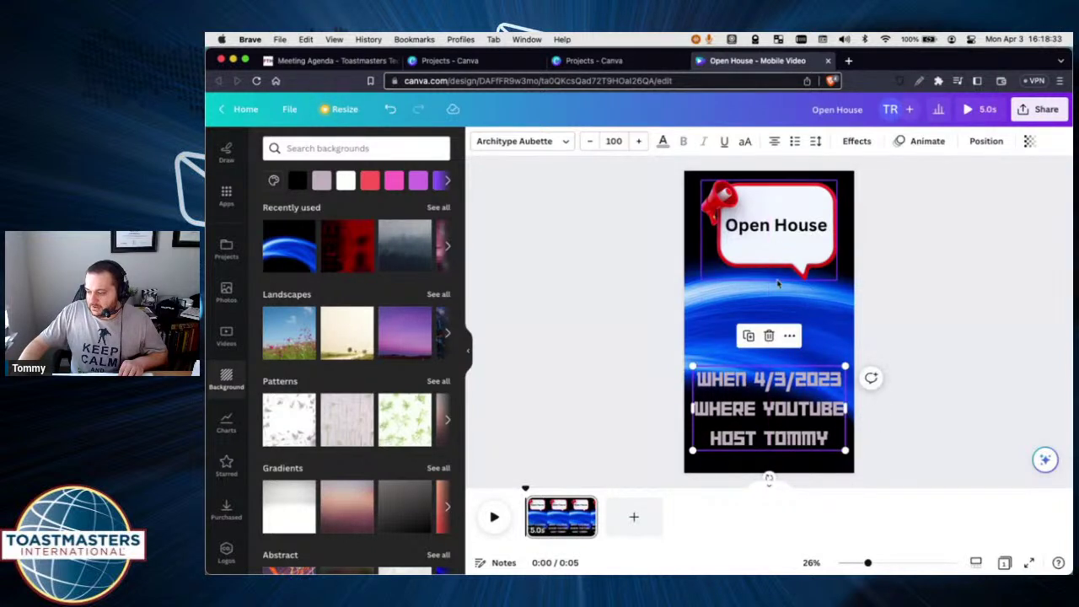
Enlarge the Open House bubble group and centre the details text near the bottom.
{"action": "left_click", "coordinate": [774, 240]}
{"action": "left_click", "coordinate": [773, 239], "text": "shift"}
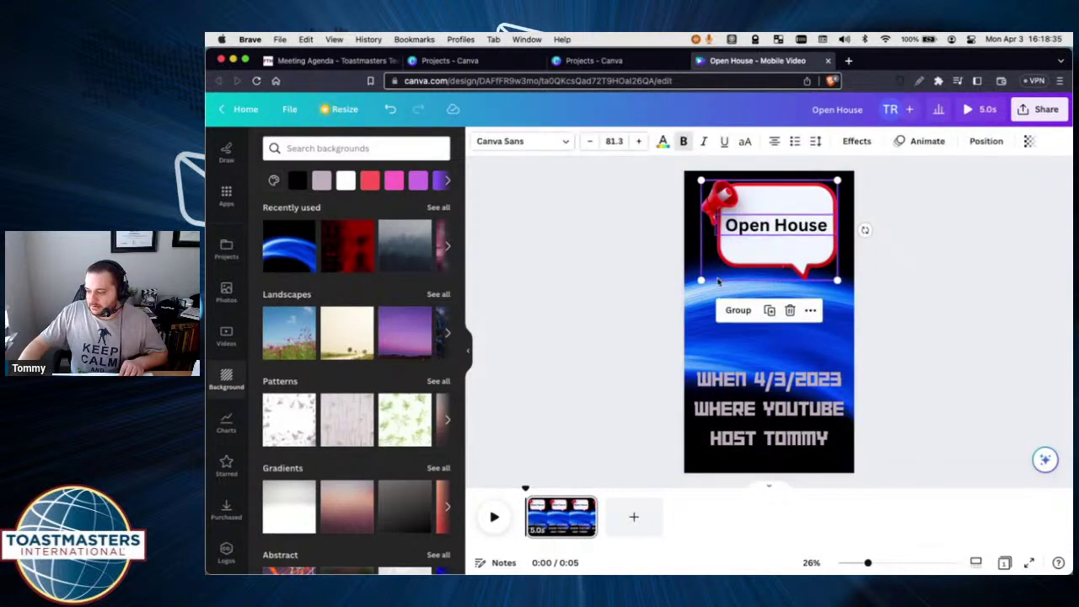
{"action": "left_click_drag", "start_coordinate": [700, 281], "coordinate": [682, 293]}
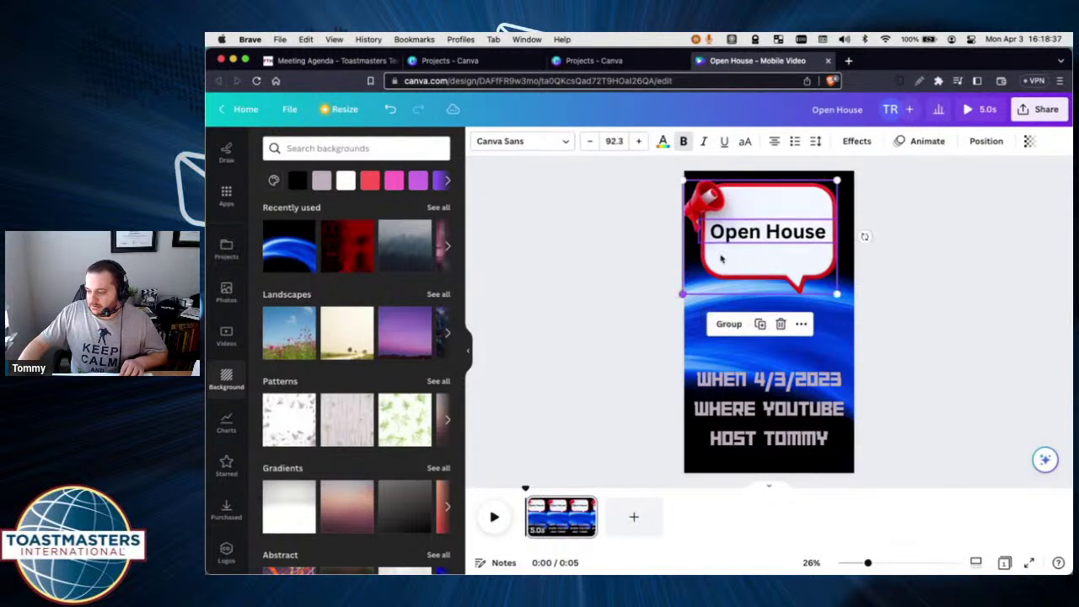
{"action": "left_click_drag", "start_coordinate": [838, 181], "coordinate": [851, 172]}
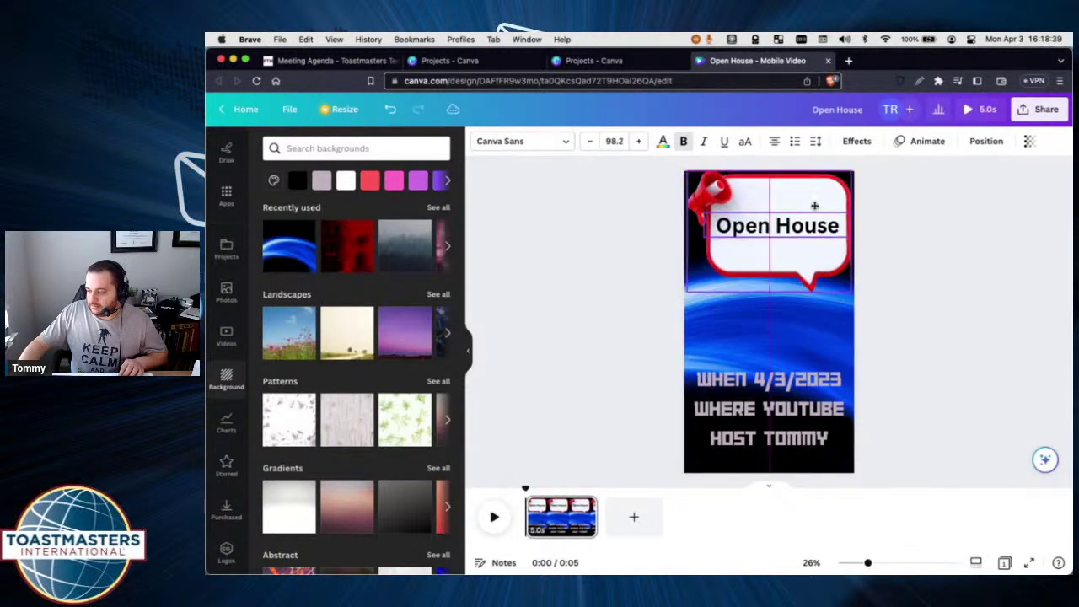
{"action": "left_click", "coordinate": [871, 183]}
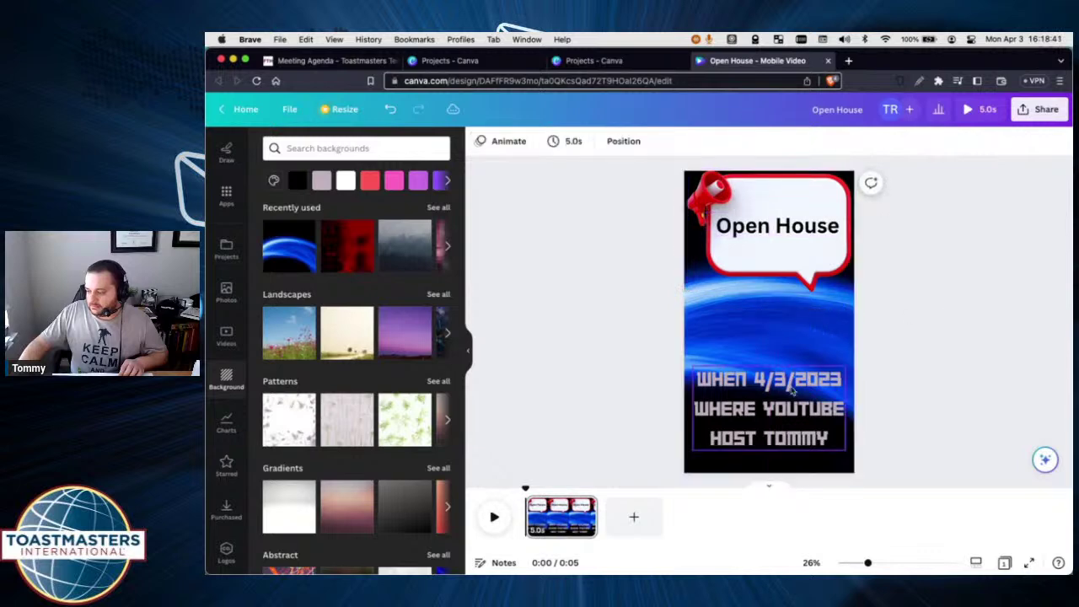
{"action": "left_click_drag", "start_coordinate": [784, 392], "coordinate": [791, 391]}
{"action": "left_click", "coordinate": [567, 312]}
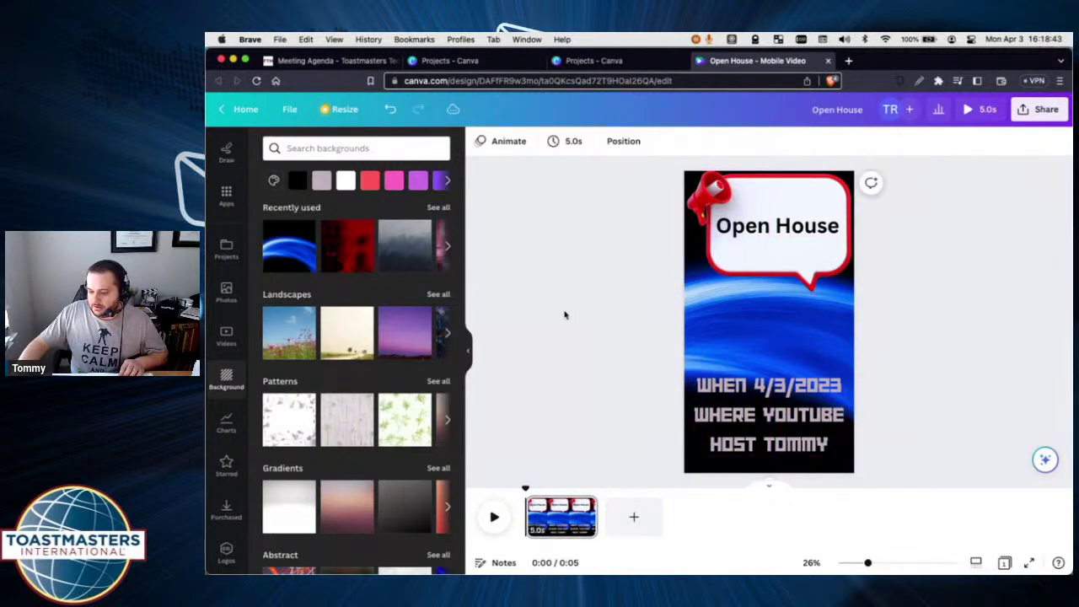
Search Canva's apps for 'man'.
{"action": "left_click", "coordinate": [226, 196]}
{"action": "left_click", "coordinate": [337, 148]}
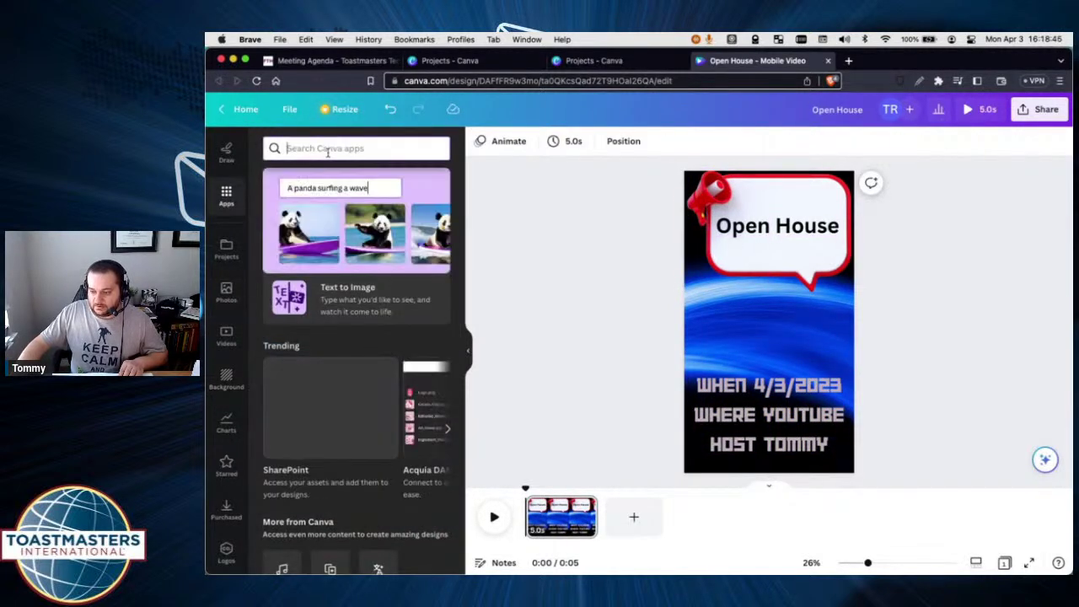
{"action": "type", "text": "man"}
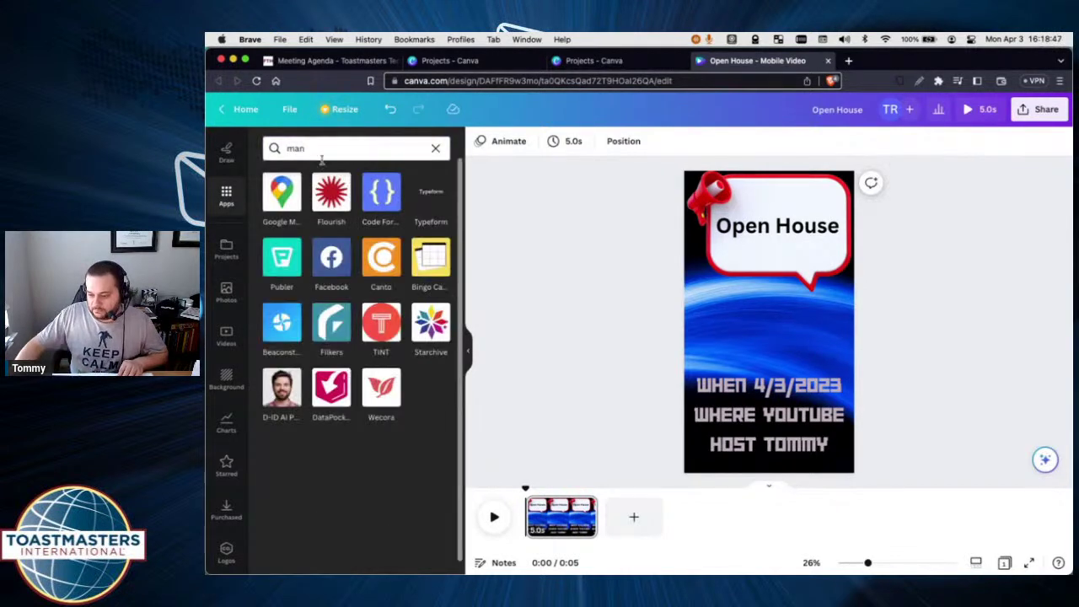
{"action": "left_click", "coordinate": [321, 149]}
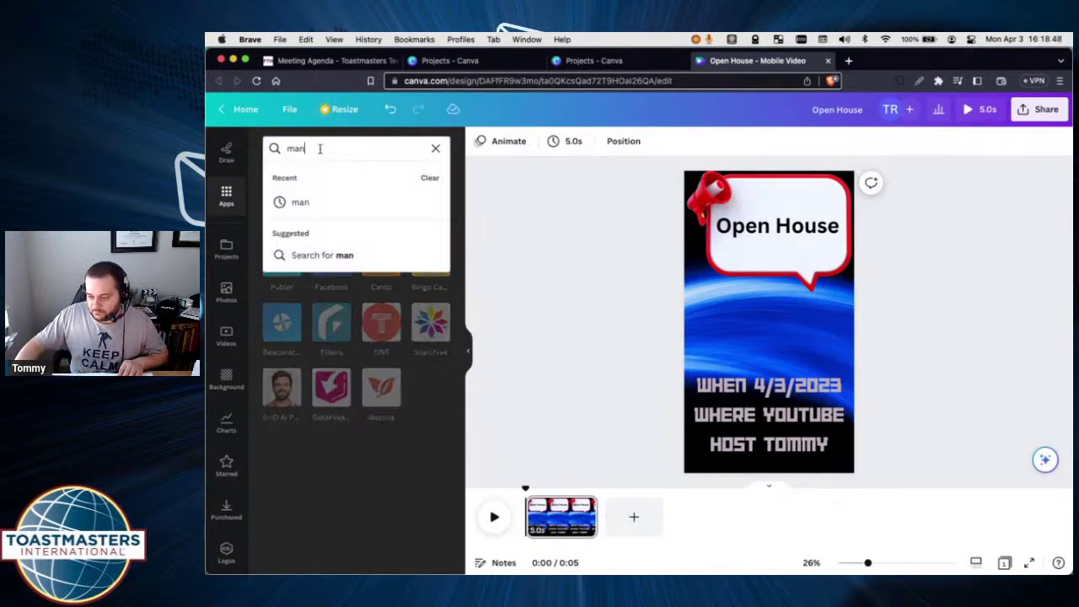
{"action": "left_click", "coordinate": [304, 204]}
{"action": "left_click", "coordinate": [226, 249]}
{"action": "scroll", "coordinate": [223, 305], "scroll_direction": "up", "scroll_amount": 3}
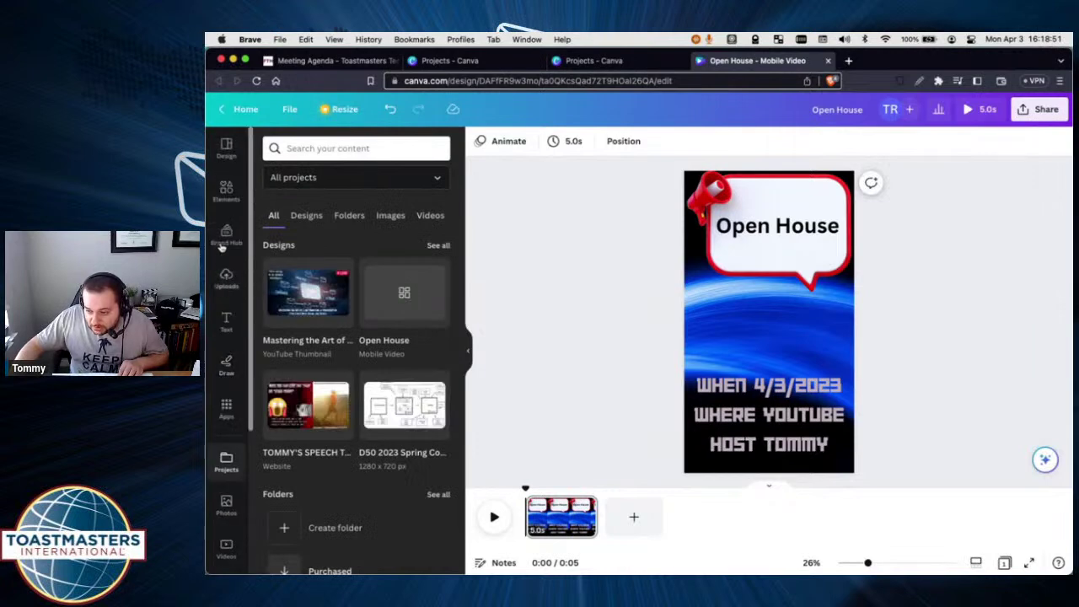
Search the Elements library for 'man' graphics.
{"action": "left_click", "coordinate": [226, 189]}
{"action": "left_click", "coordinate": [341, 148]}
{"action": "type", "text": "nmat image"}
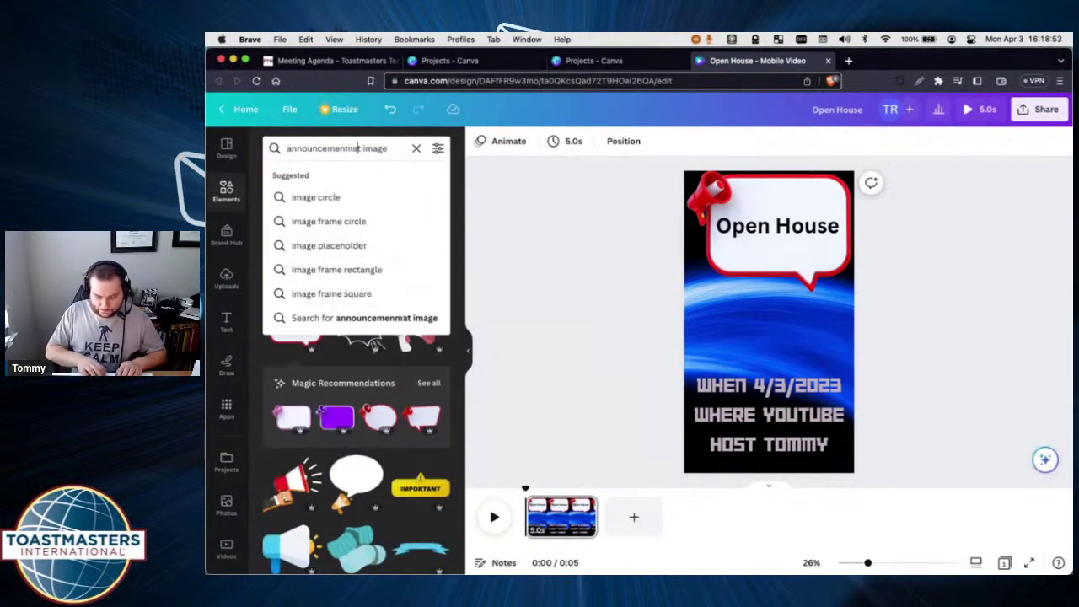
{"action": "key", "text": "Return"}
{"action": "left_click", "coordinate": [341, 148]}
{"action": "key", "text": "ctrl+a"}
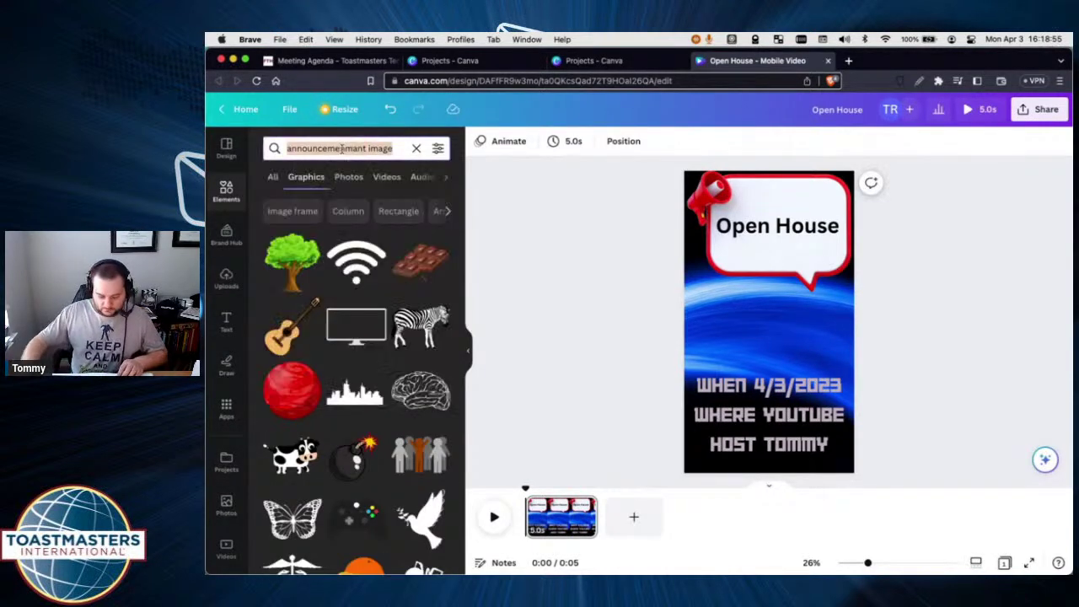
{"action": "type", "text": "man"}
{"action": "key", "text": "Return"}
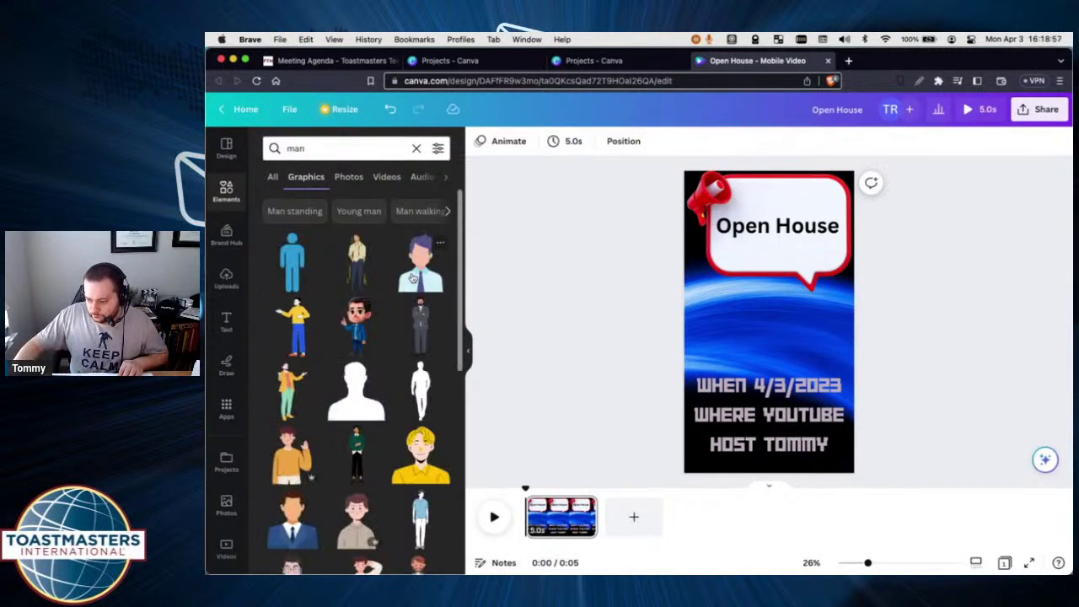
Add the cartoon man graphic, shrunk and placed above the date text.
{"action": "left_click", "coordinate": [357, 327]}
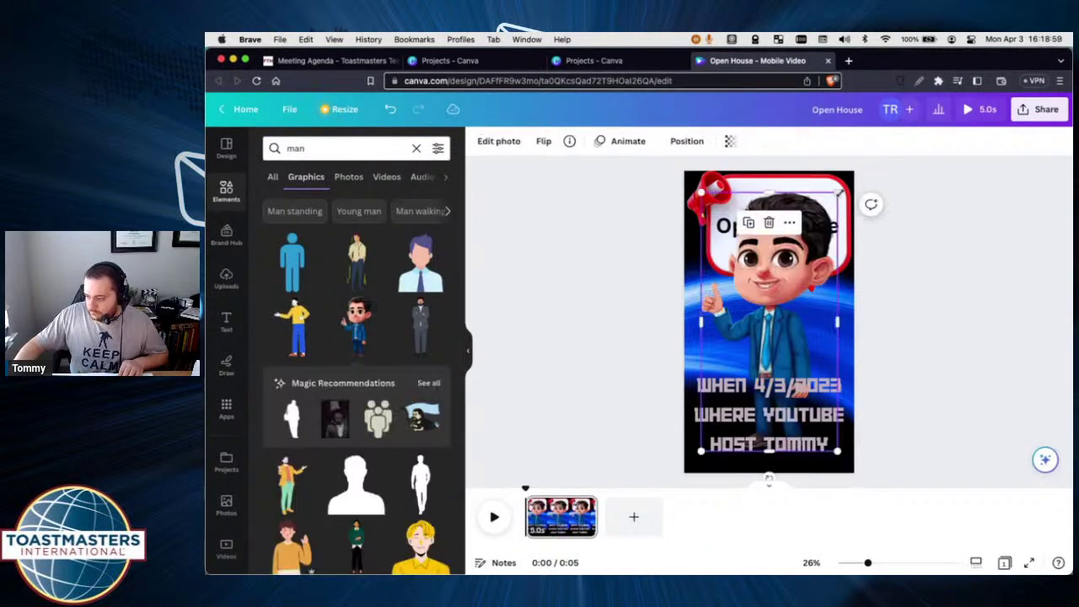
{"action": "left_click_drag", "start_coordinate": [837, 193], "coordinate": [797, 286]}
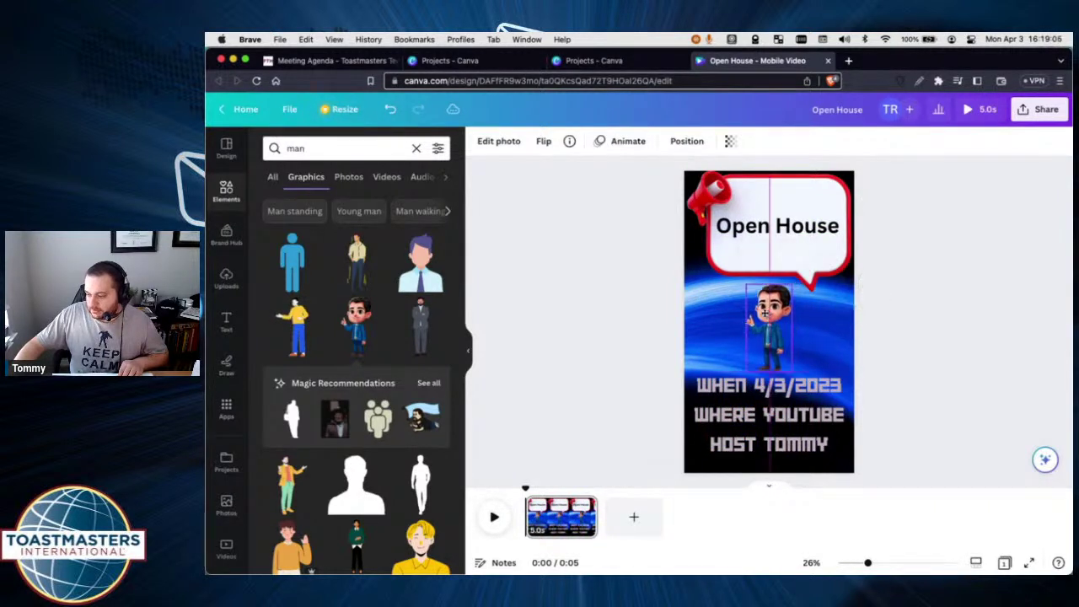
{"action": "left_click", "coordinate": [983, 327]}
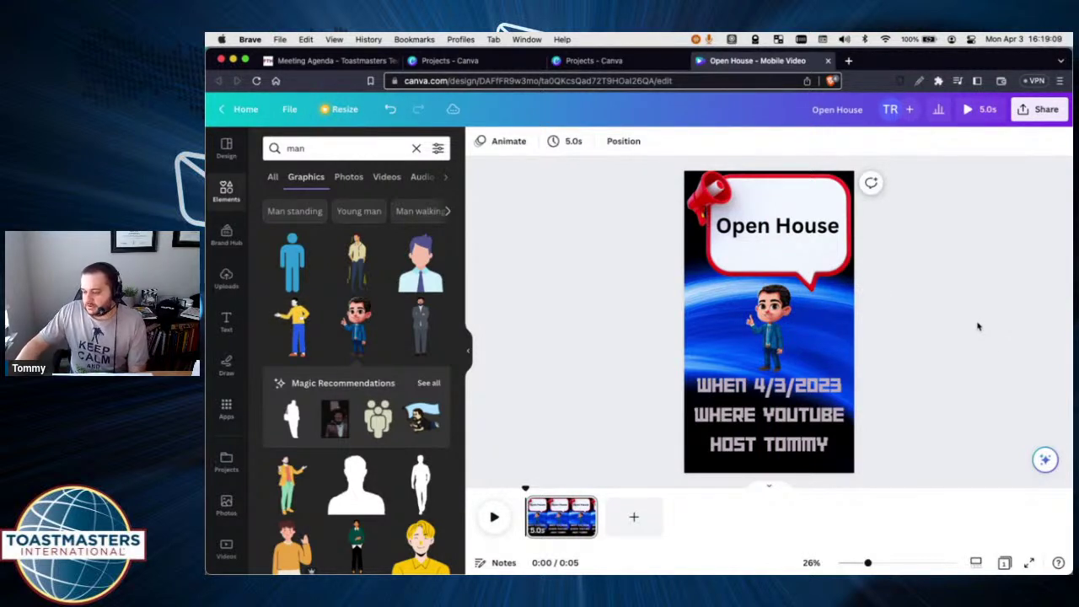
{"action": "left_click", "coordinate": [978, 109]}
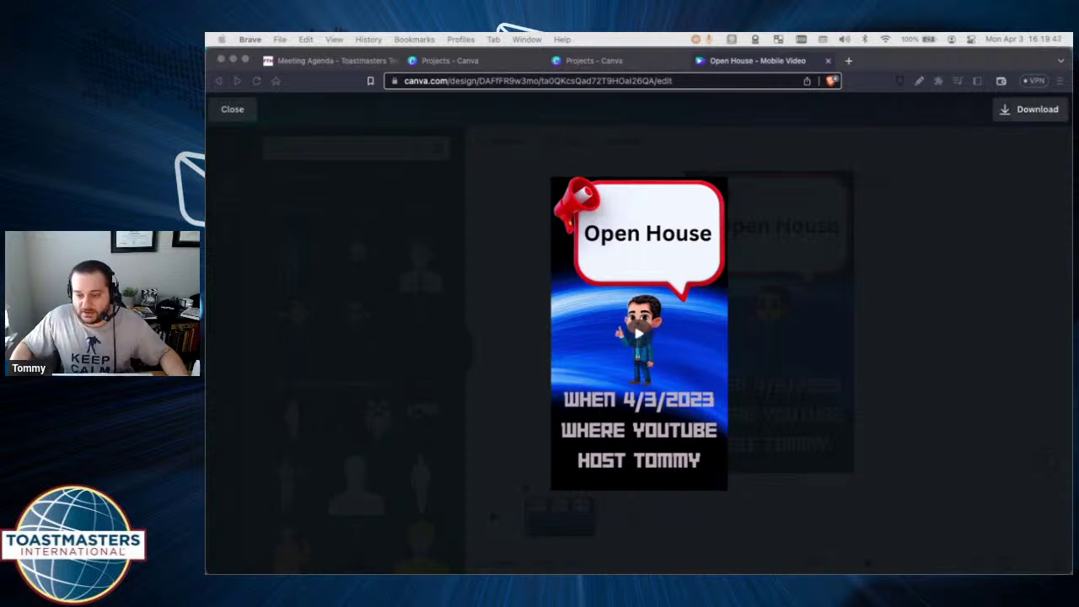
{"action": "left_click", "coordinate": [311, 62]}
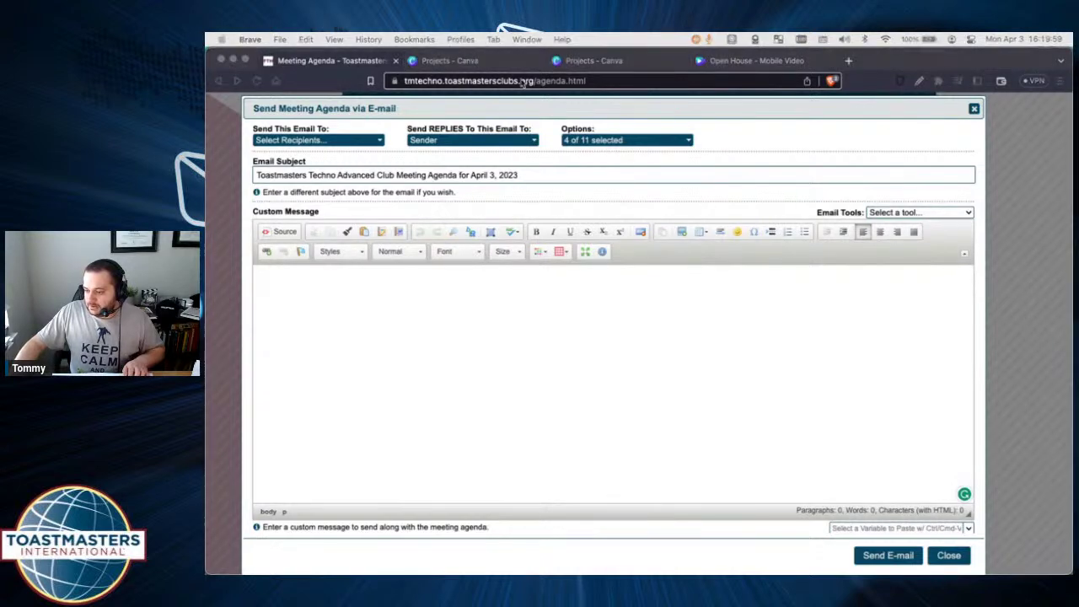
{"action": "left_click", "coordinate": [587, 61]}
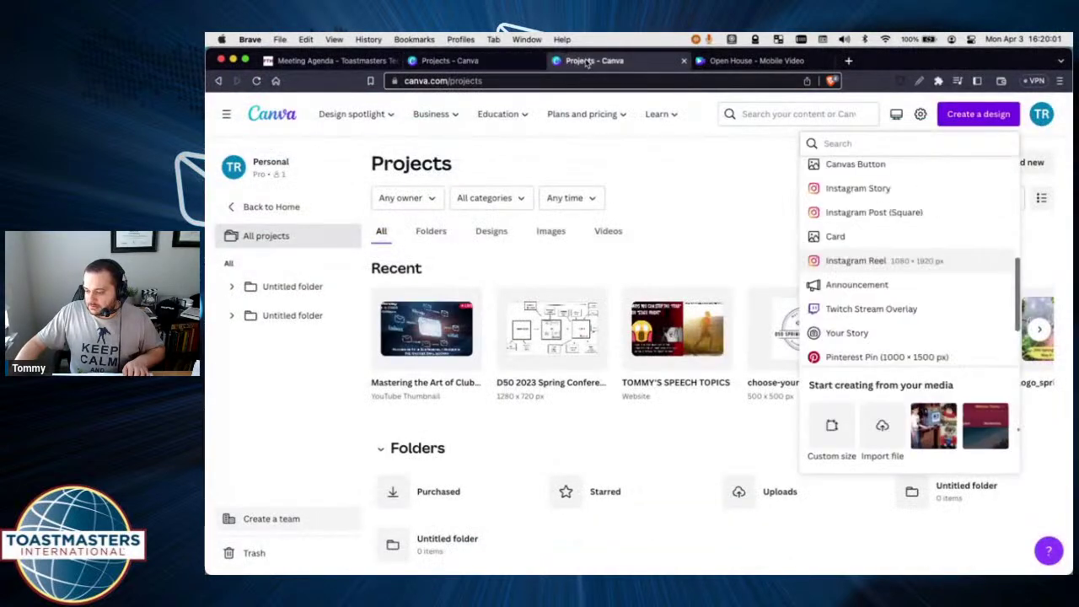
{"action": "left_click", "coordinate": [741, 62]}
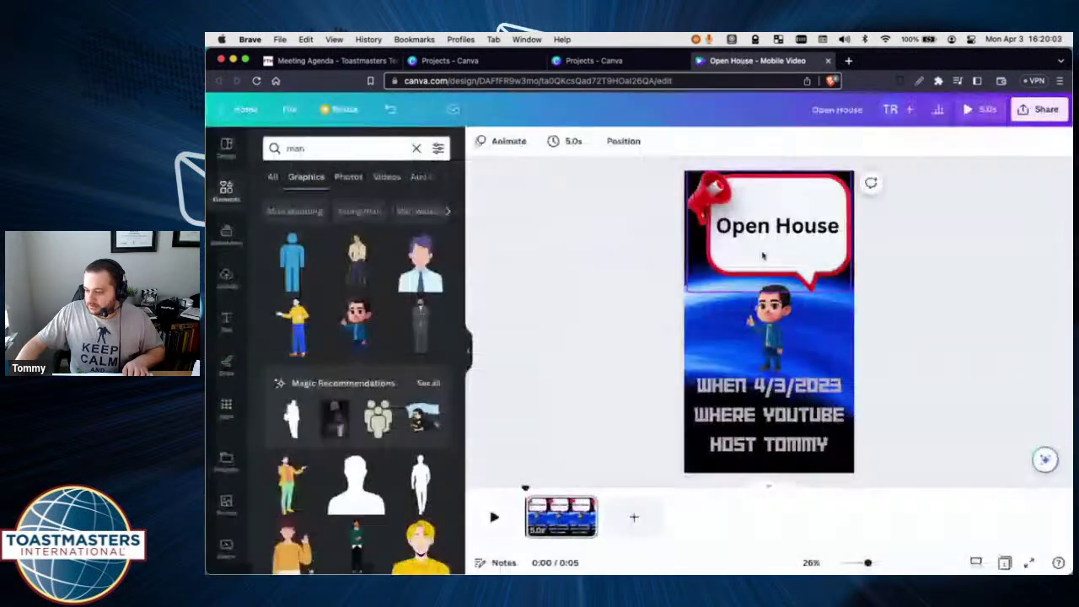
Download the Open House design as a JPG and save it as Open House.jpg.
{"action": "left_click", "coordinate": [1032, 117]}
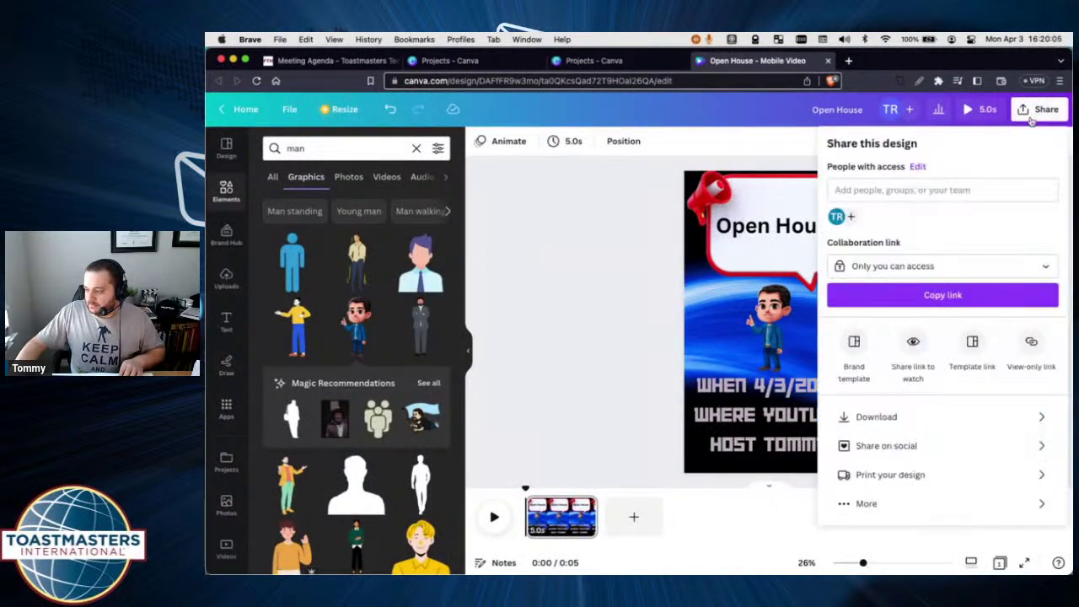
{"action": "left_click", "coordinate": [869, 418]}
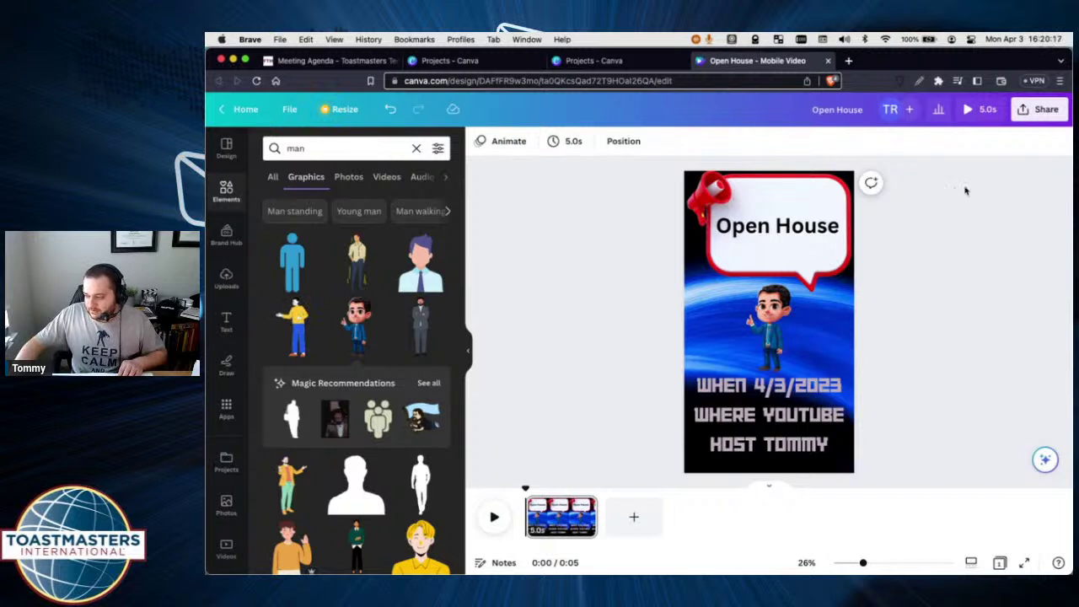
{"action": "left_click", "coordinate": [1039, 108]}
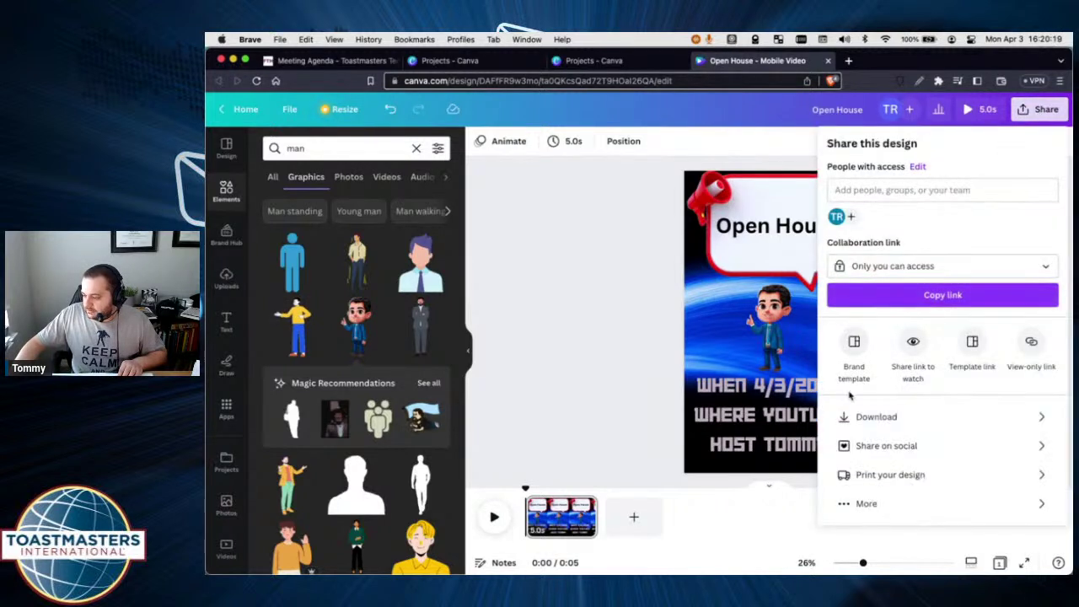
{"action": "left_click", "coordinate": [860, 417]}
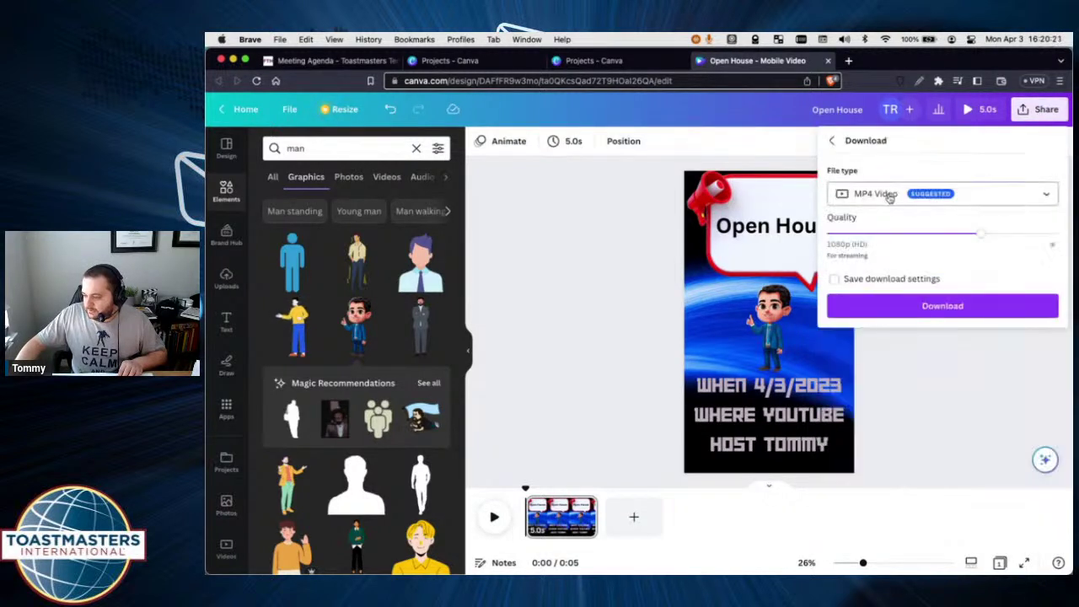
{"action": "left_click", "coordinate": [889, 197]}
{"action": "left_click", "coordinate": [867, 236]}
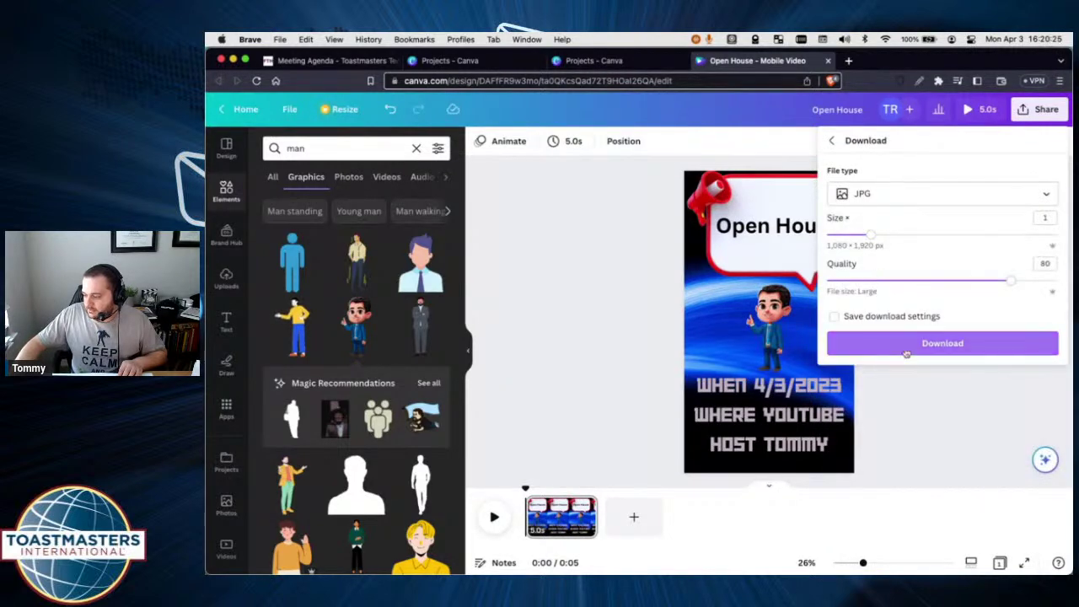
{"action": "left_click", "coordinate": [906, 347]}
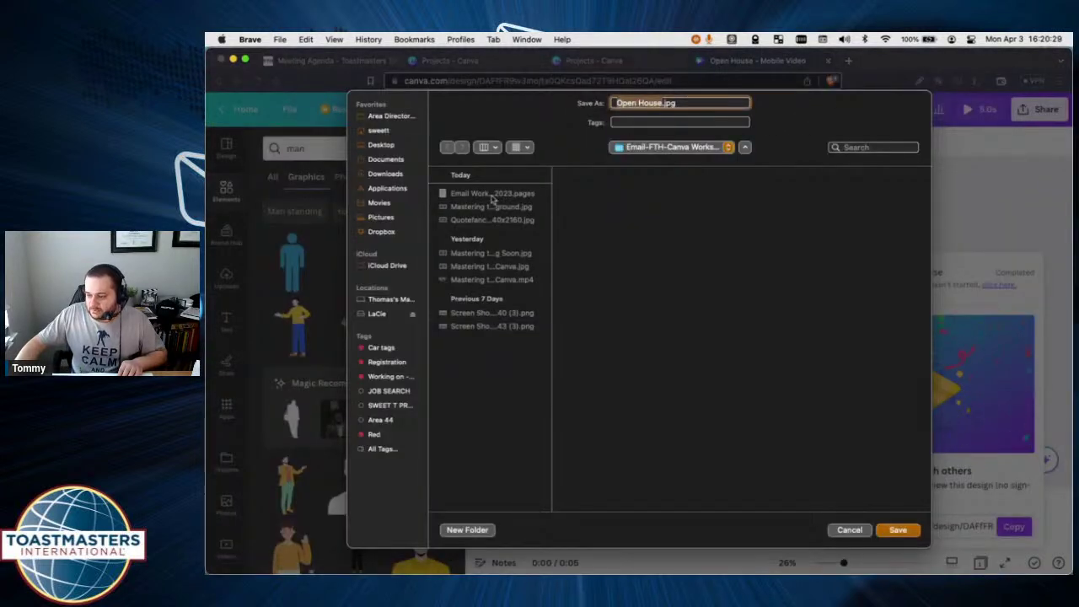
{"action": "left_click", "coordinate": [896, 529]}
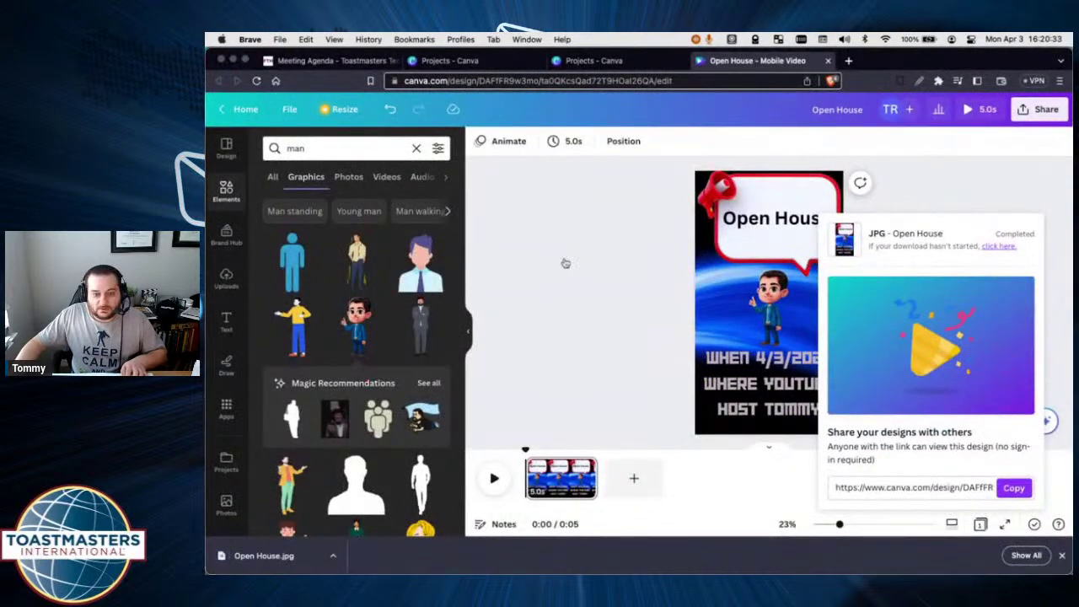
Drag Open House.jpg from the workshop folder into the agenda email's Custom Message.
{"action": "key", "text": "super+Tab"}
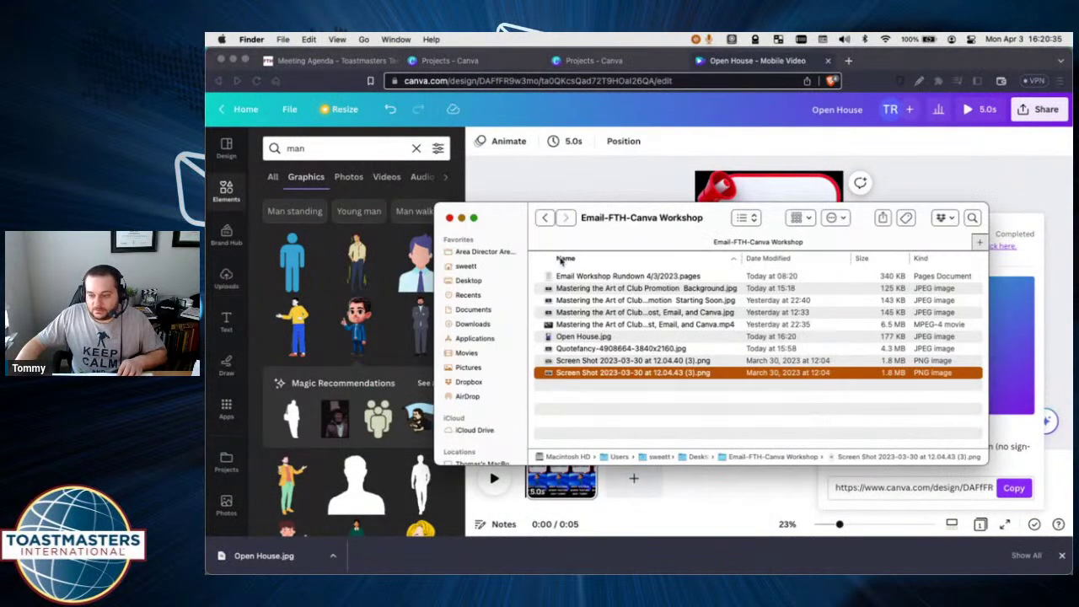
{"action": "left_click", "coordinate": [284, 39]}
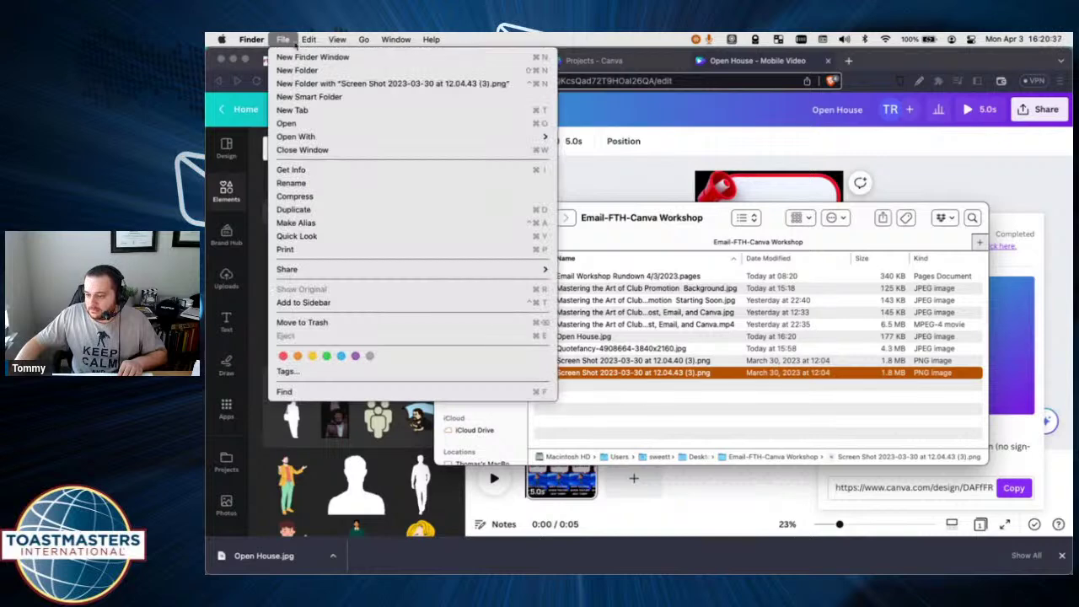
{"action": "left_click", "coordinate": [284, 39]}
{"action": "left_click", "coordinate": [321, 64]}
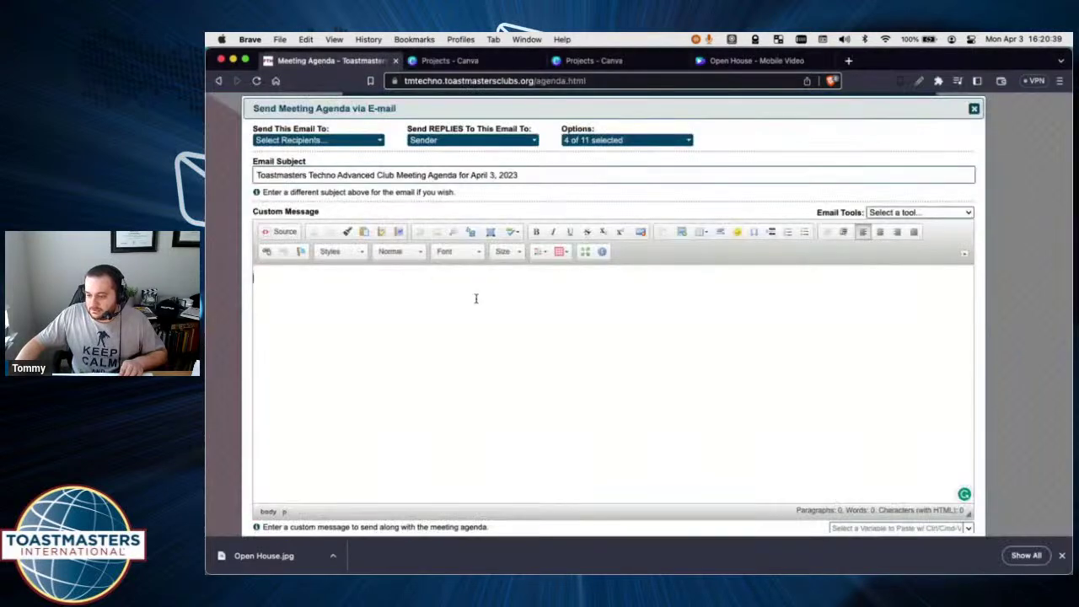
{"action": "key", "text": "super+Tab"}
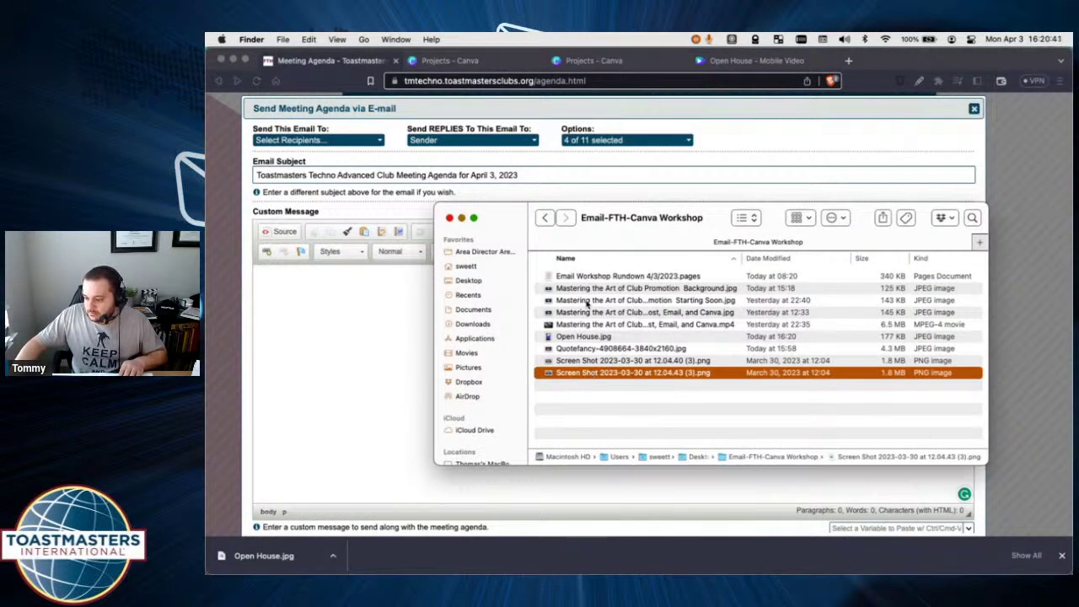
{"action": "left_click", "coordinate": [597, 393]}
{"action": "left_click_drag", "start_coordinate": [584, 337], "coordinate": [517, 423]}
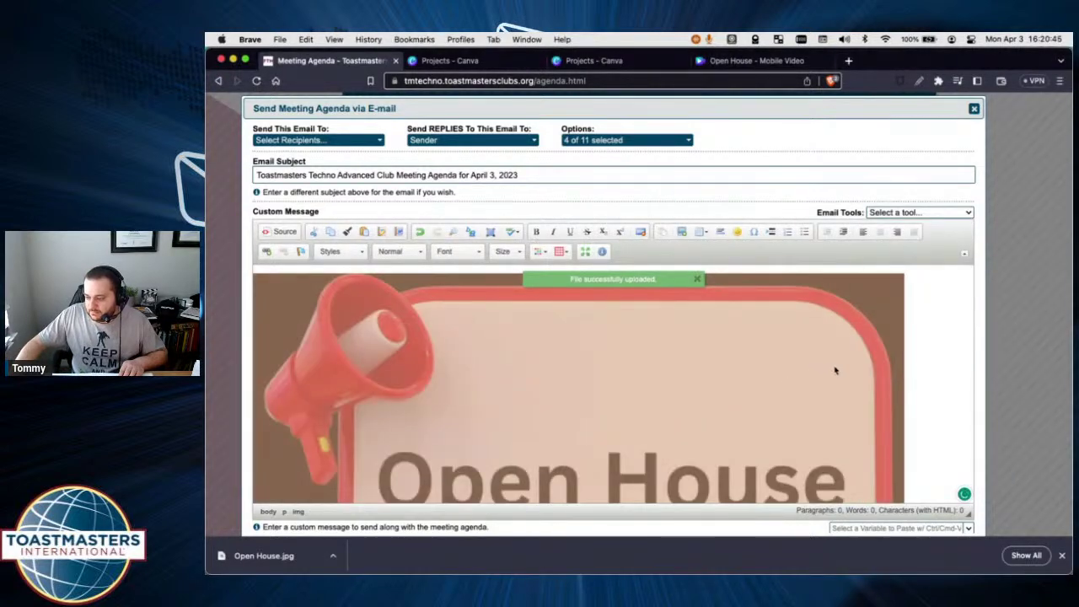
{"action": "left_click", "coordinate": [515, 251]}
{"action": "left_click", "coordinate": [687, 361]}
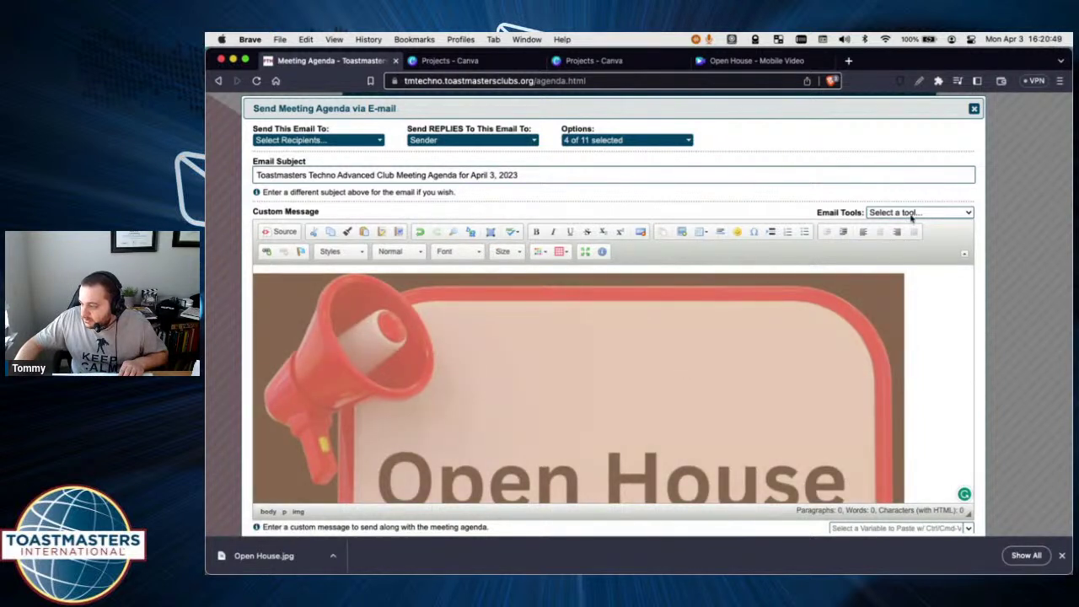
{"action": "scroll", "coordinate": [892, 354], "scroll_direction": "down", "scroll_amount": 15}
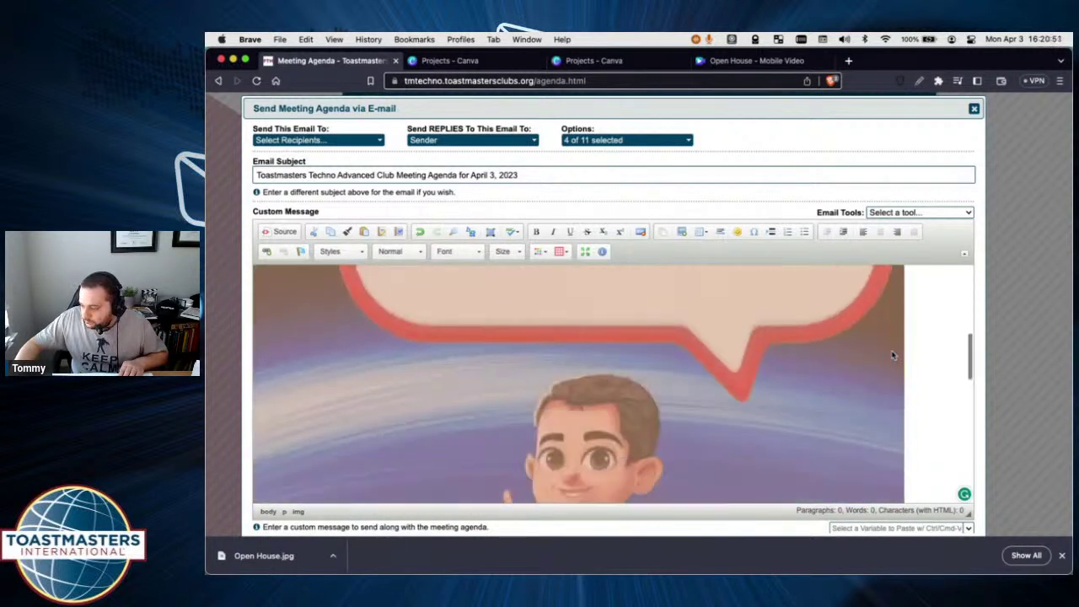
{"action": "scroll", "coordinate": [891, 350], "scroll_direction": "up", "scroll_amount": 15}
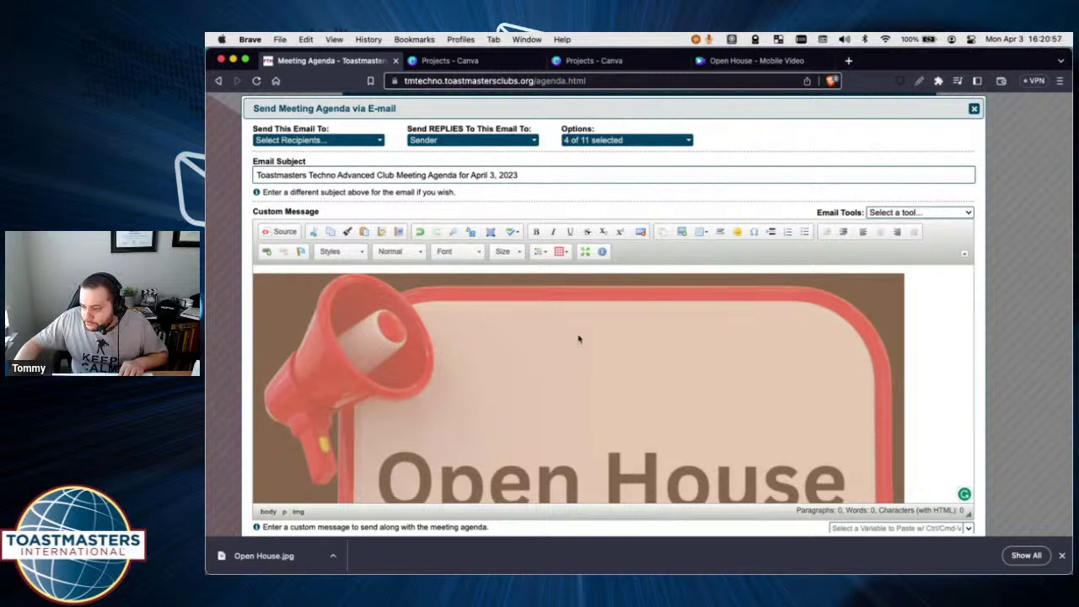
Delete the Open House image, zoom the page to 133%, and start an image insert.
{"action": "key", "text": "Delete"}
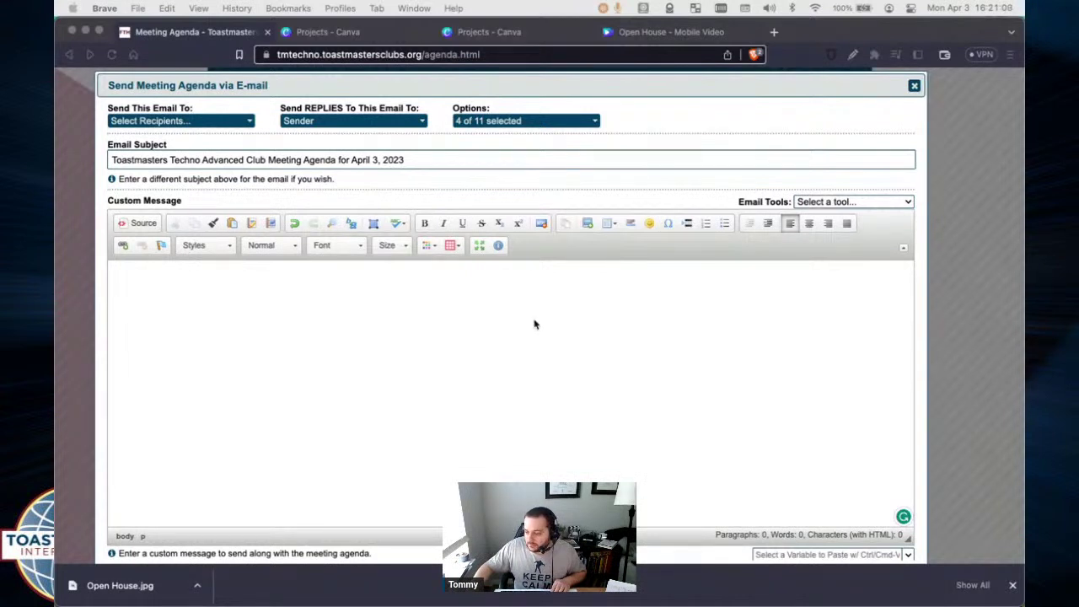
{"action": "left_click", "coordinate": [527, 318]}
{"action": "key", "text": "super+equal"}
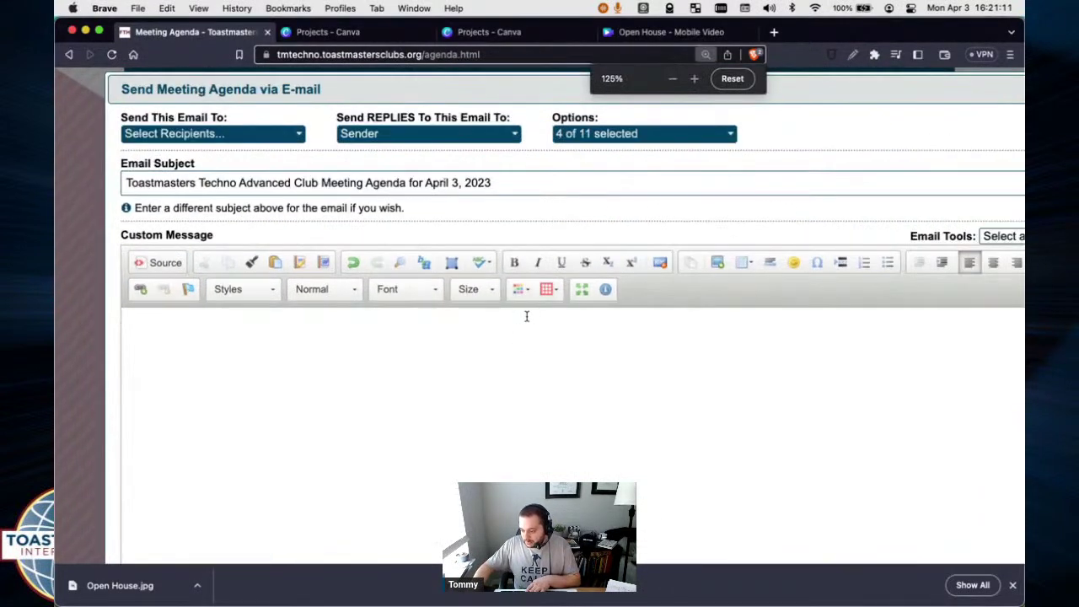
{"action": "scroll", "coordinate": [798, 101], "scroll_direction": "right", "scroll_amount": 5}
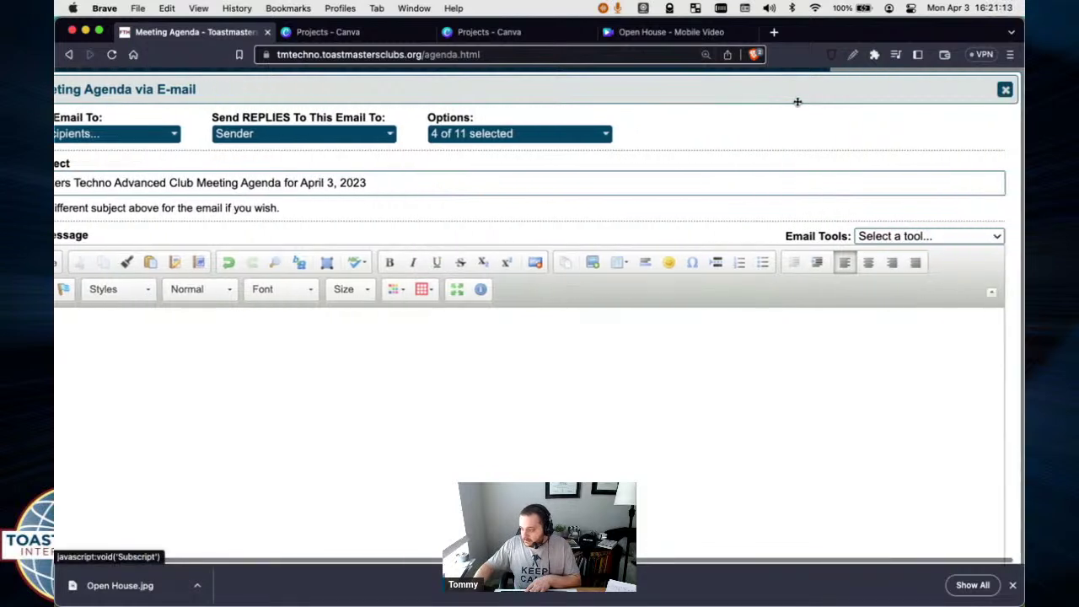
{"action": "scroll", "coordinate": [776, 118], "scroll_direction": "left", "scroll_amount": 1}
{"action": "key", "text": "super+equal"}
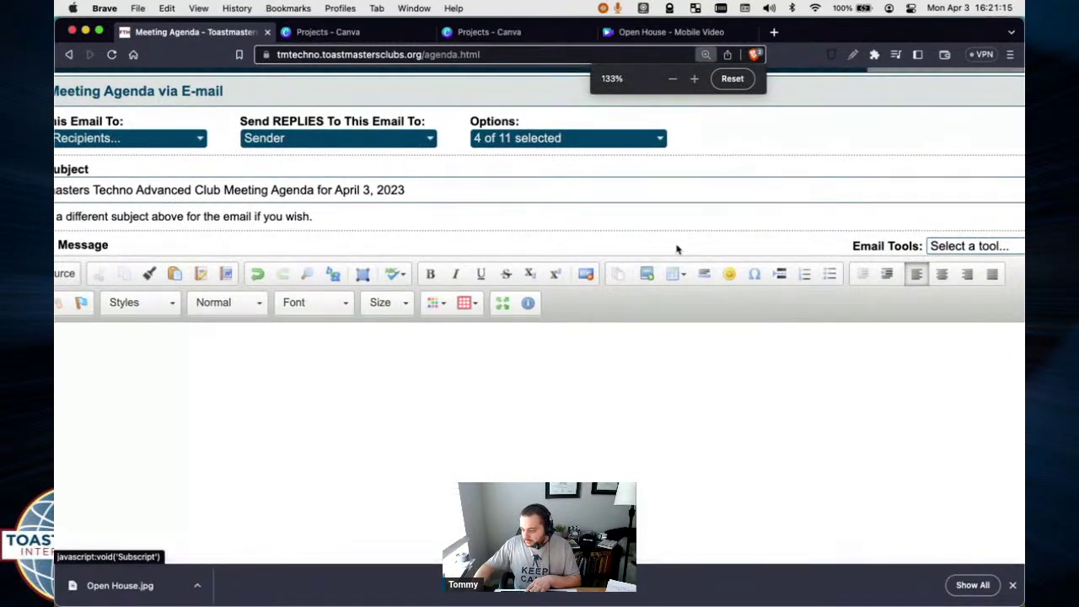
{"action": "scroll", "coordinate": [641, 285], "scroll_direction": "left", "scroll_amount": 4}
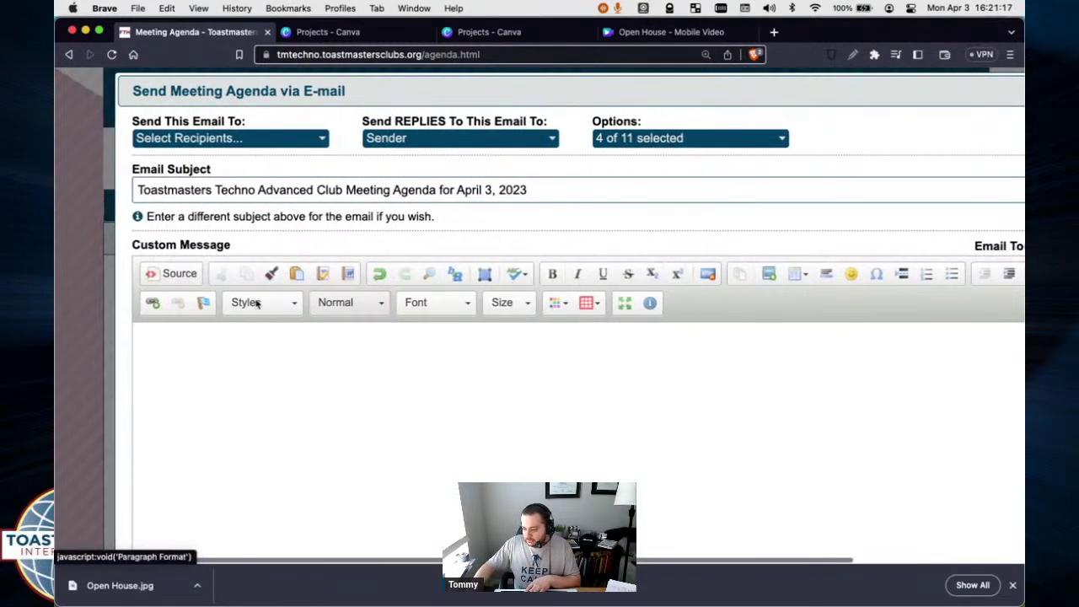
{"action": "scroll", "coordinate": [194, 286], "scroll_direction": "right", "scroll_amount": 5}
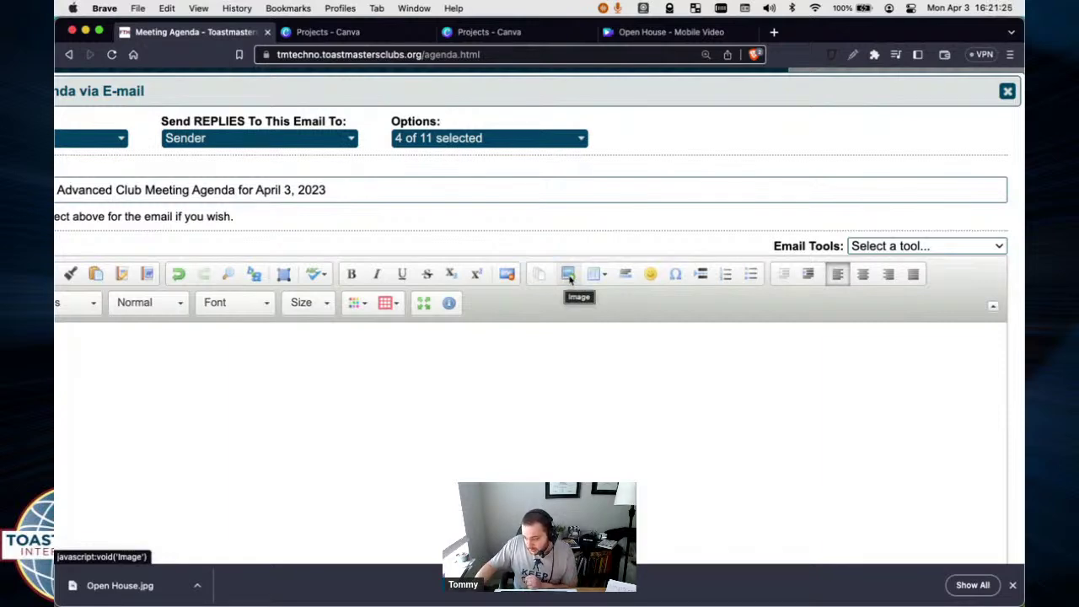
{"action": "left_click", "coordinate": [569, 275]}
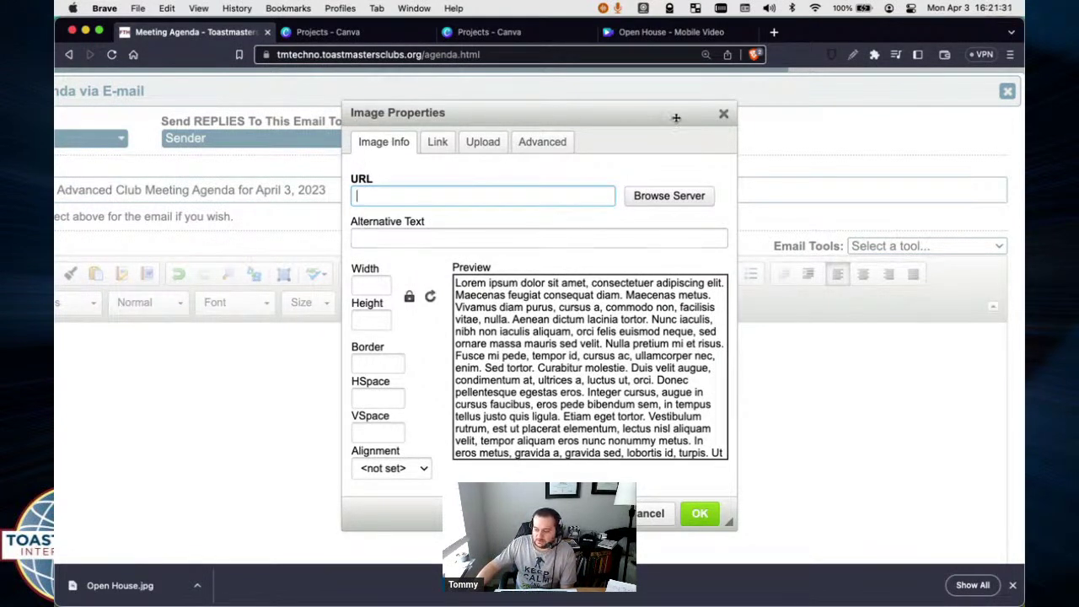
In Image Properties' Upload tab, choose Open House.jpg from the computer.
{"action": "left_click", "coordinate": [390, 148]}
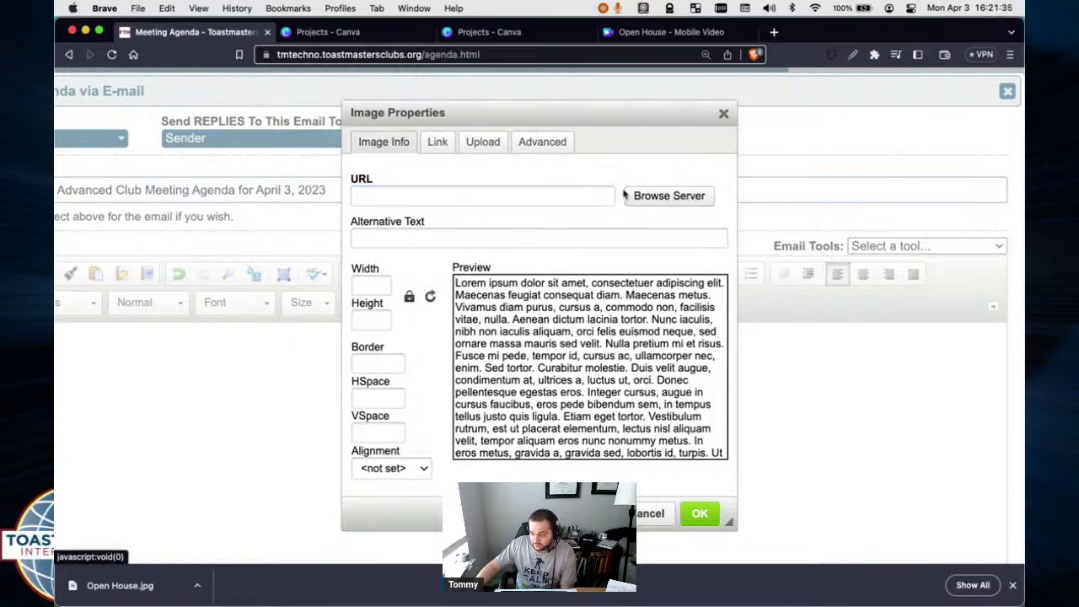
{"action": "left_click", "coordinate": [483, 142]}
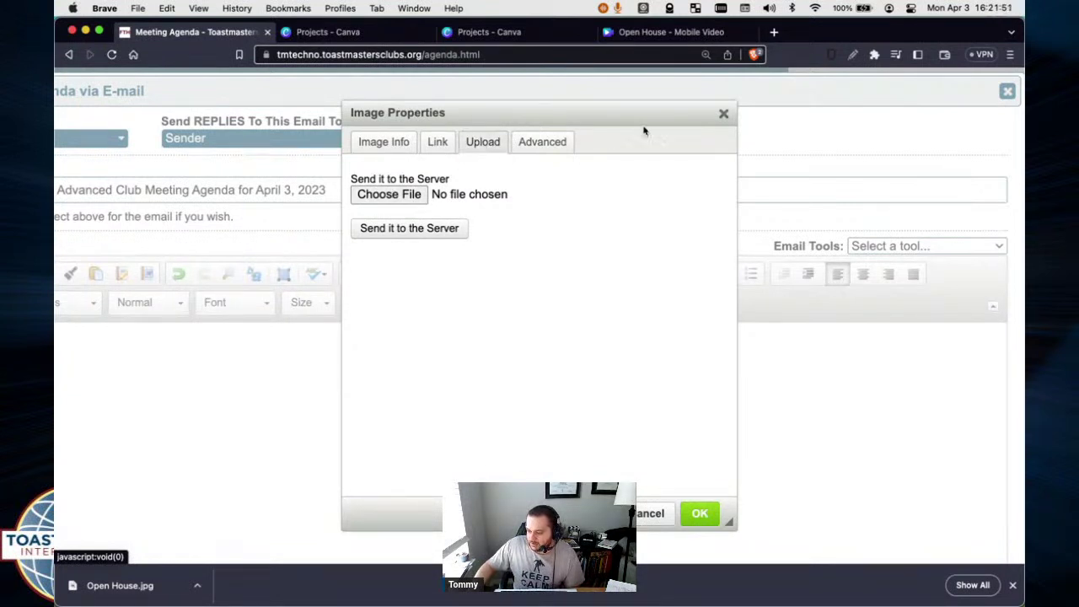
{"action": "left_click", "coordinate": [724, 113]}
{"action": "left_click", "coordinate": [568, 273]}
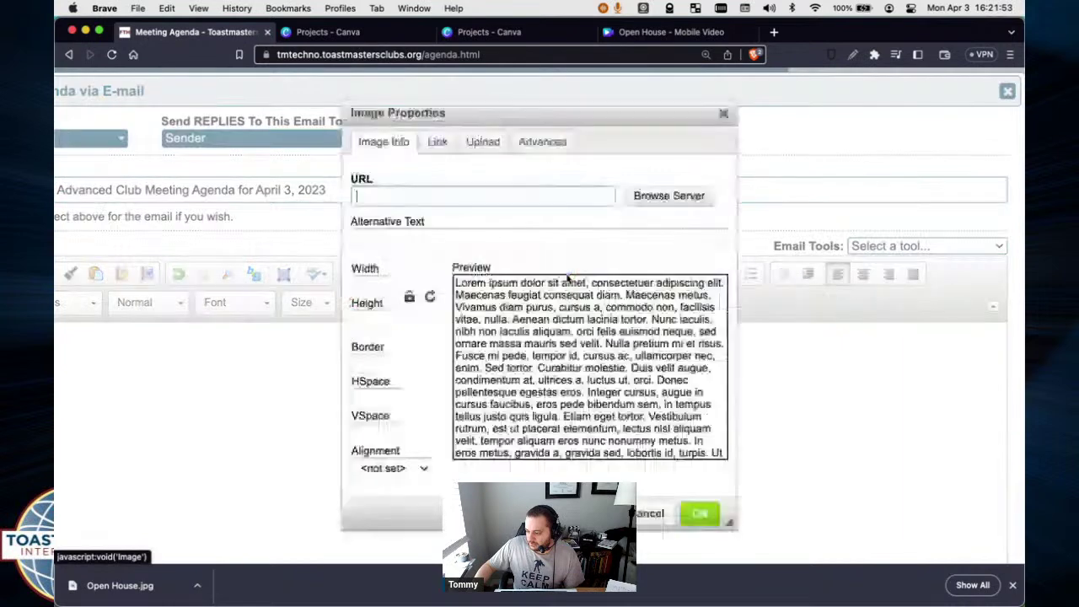
{"action": "left_click", "coordinate": [383, 142]}
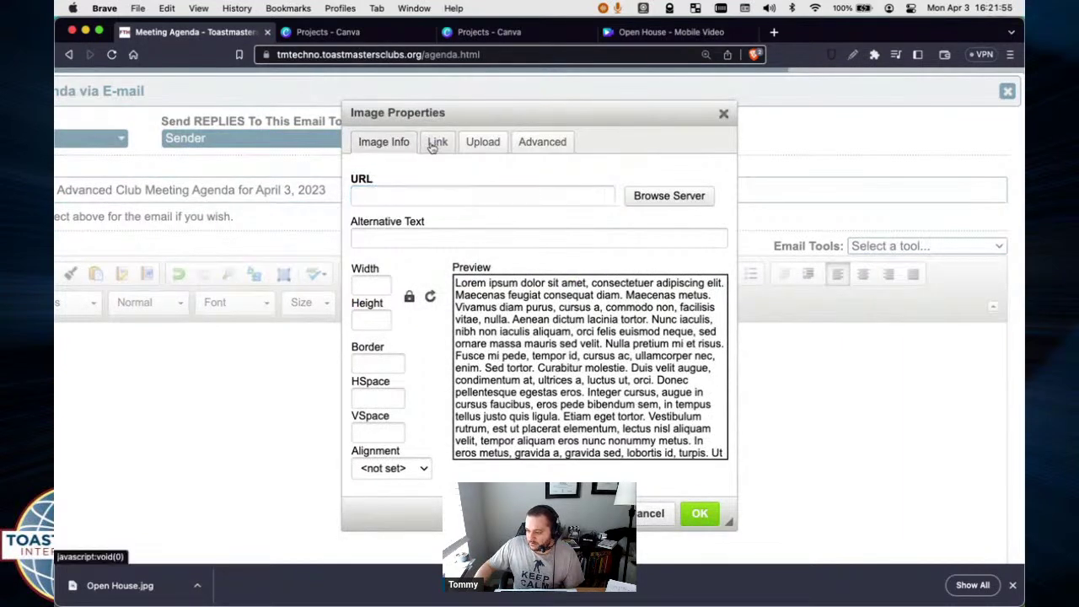
{"action": "left_click", "coordinate": [484, 144]}
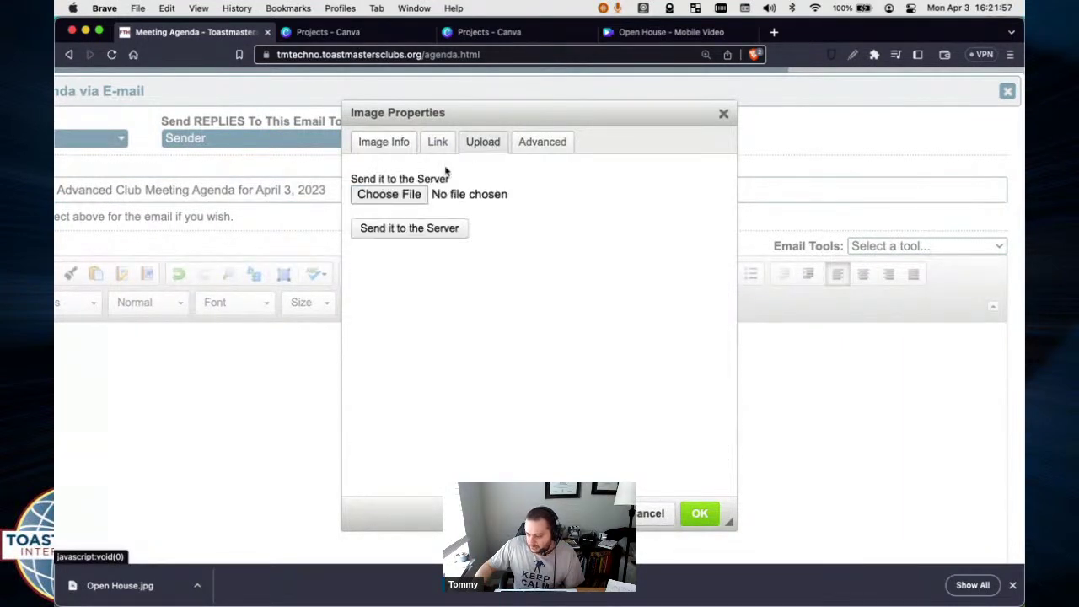
{"action": "left_click", "coordinate": [388, 195]}
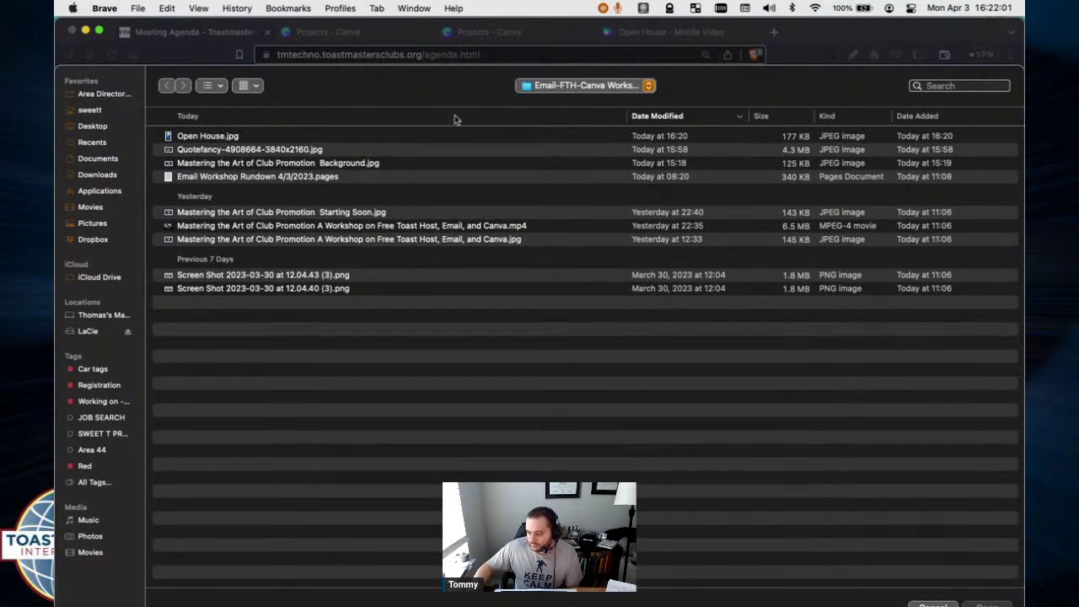
{"action": "left_click", "coordinate": [193, 139]}
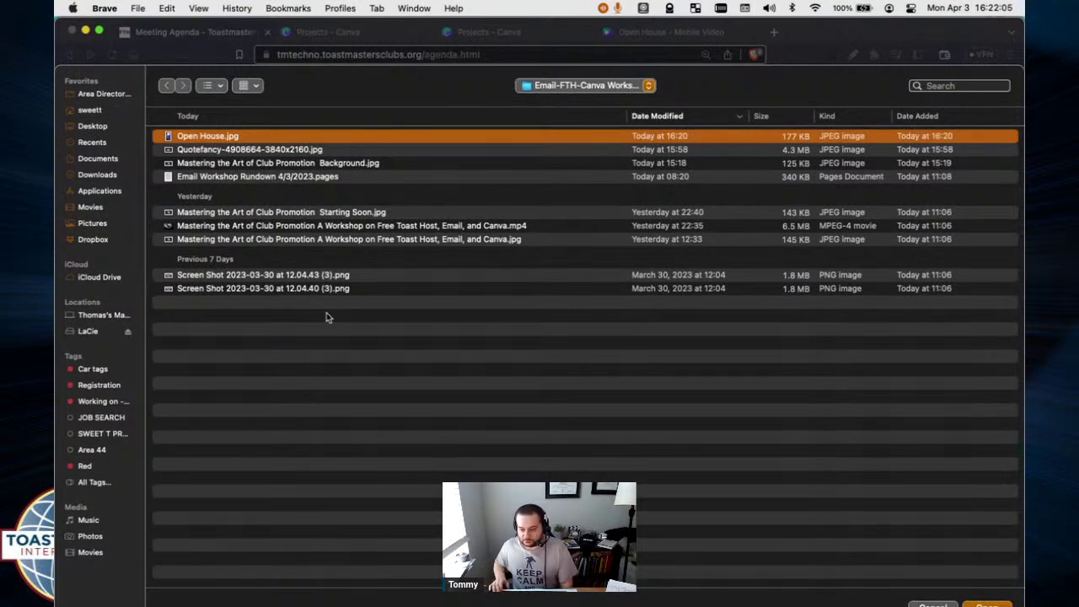
{"action": "key", "text": "Return"}
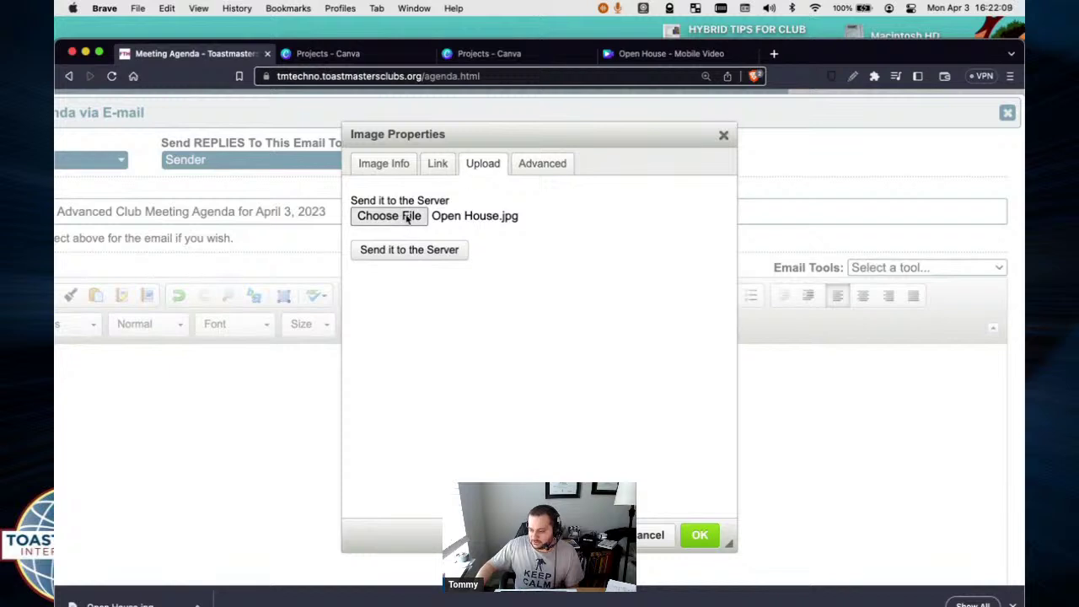
Send Open House.jpg to the server and return to Image Info.
{"action": "left_click", "coordinate": [399, 257]}
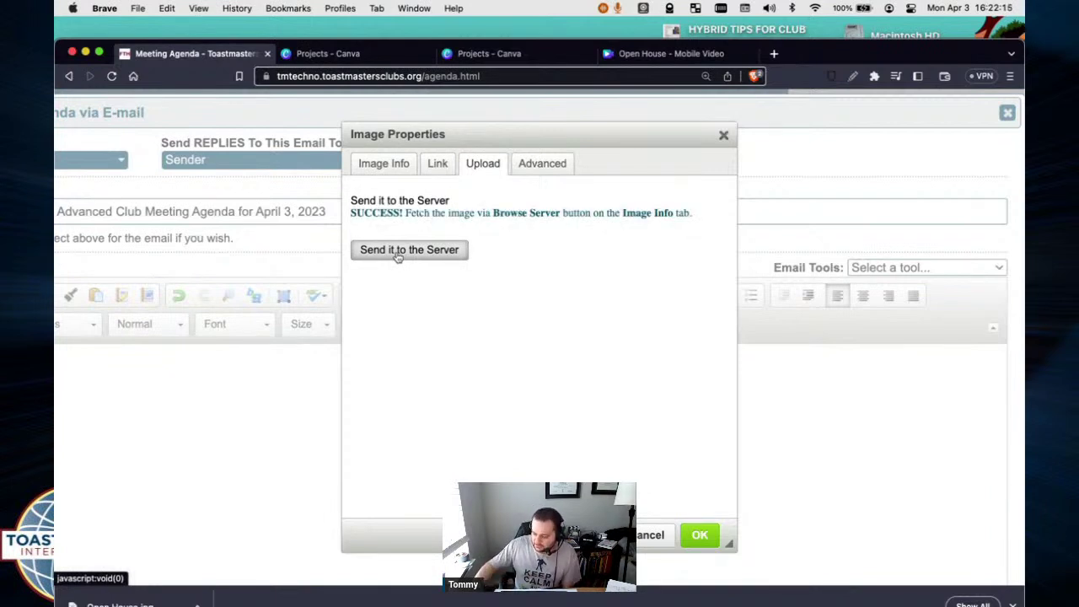
{"action": "left_click_drag", "start_coordinate": [350, 212], "coordinate": [563, 213]}
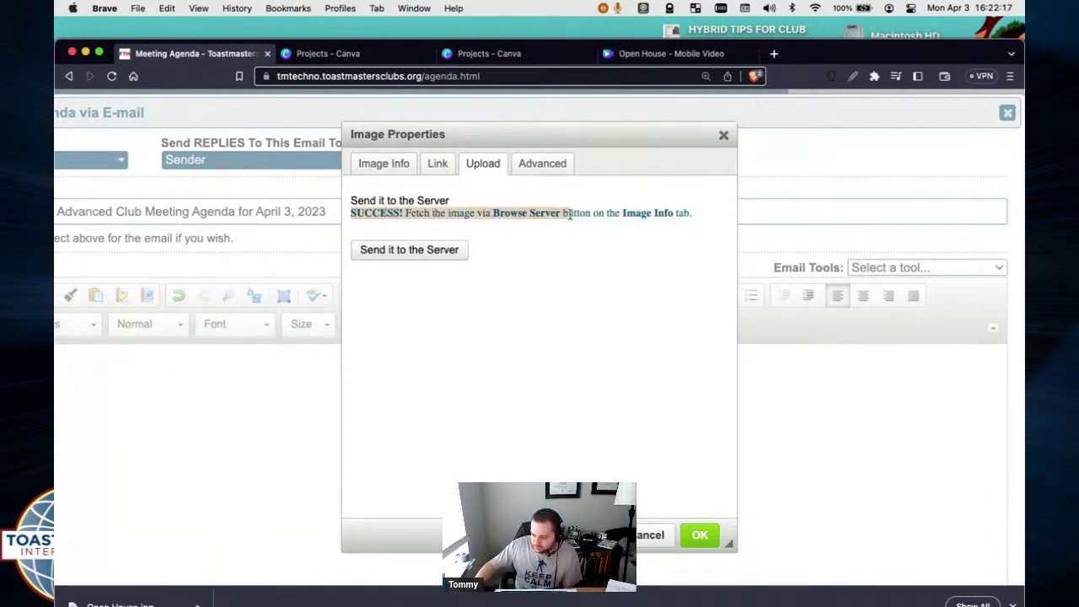
{"action": "left_click", "coordinate": [564, 167]}
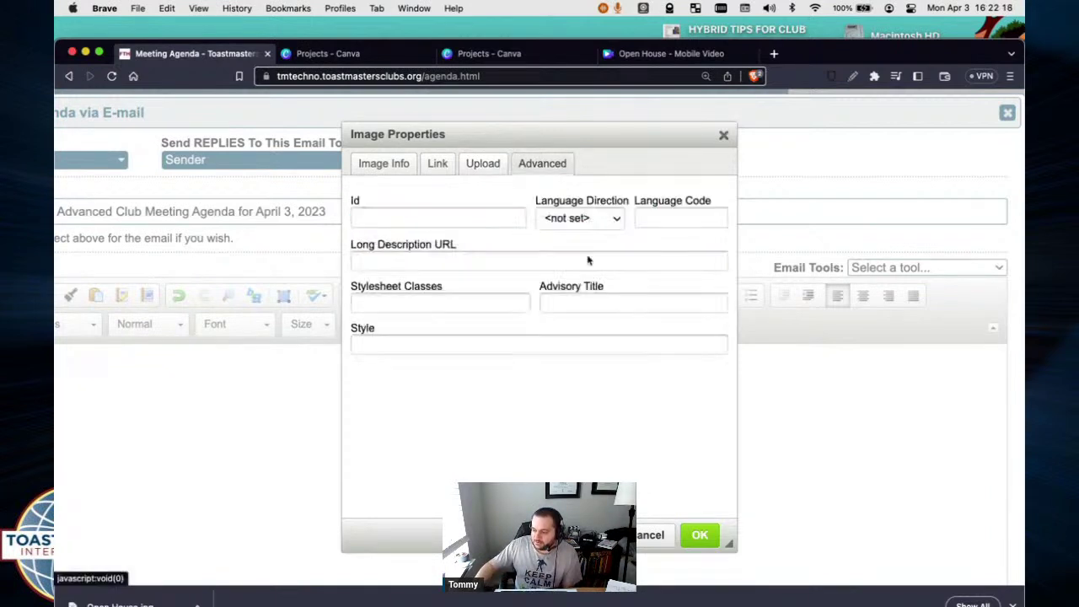
{"action": "left_click", "coordinate": [376, 168]}
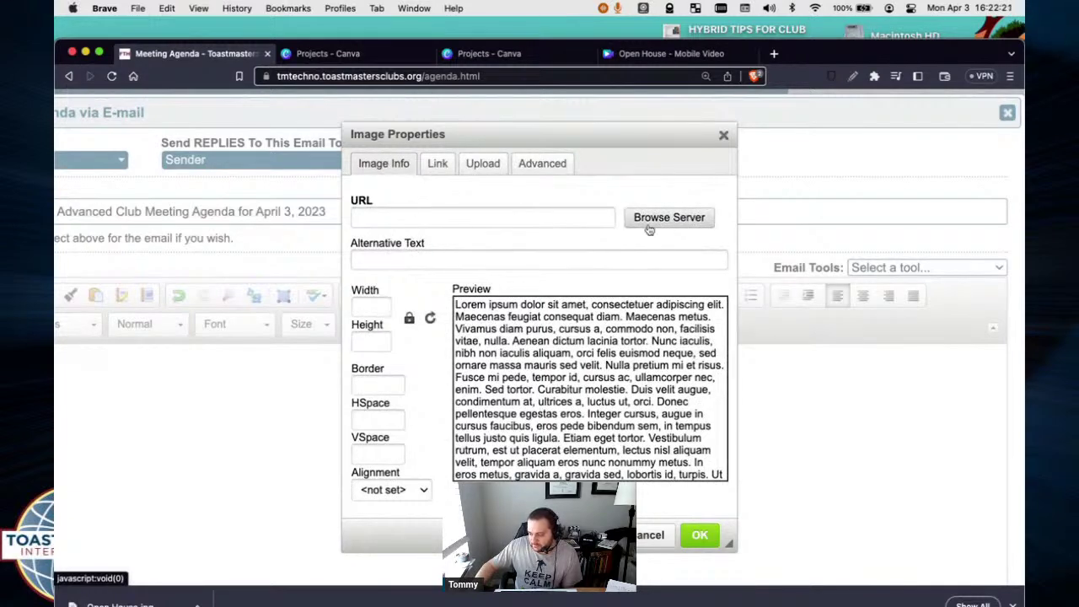
Insert the server's Open House image at height 700 (width 394) into the message.
{"action": "left_click", "coordinate": [683, 219]}
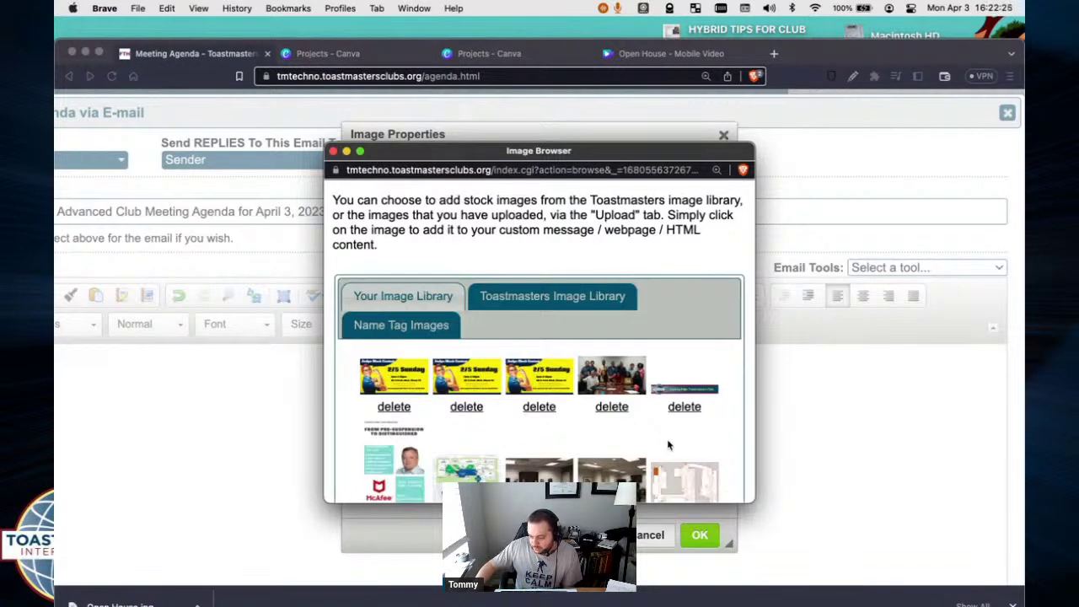
{"action": "scroll", "coordinate": [668, 445], "scroll_direction": "down", "scroll_amount": 10}
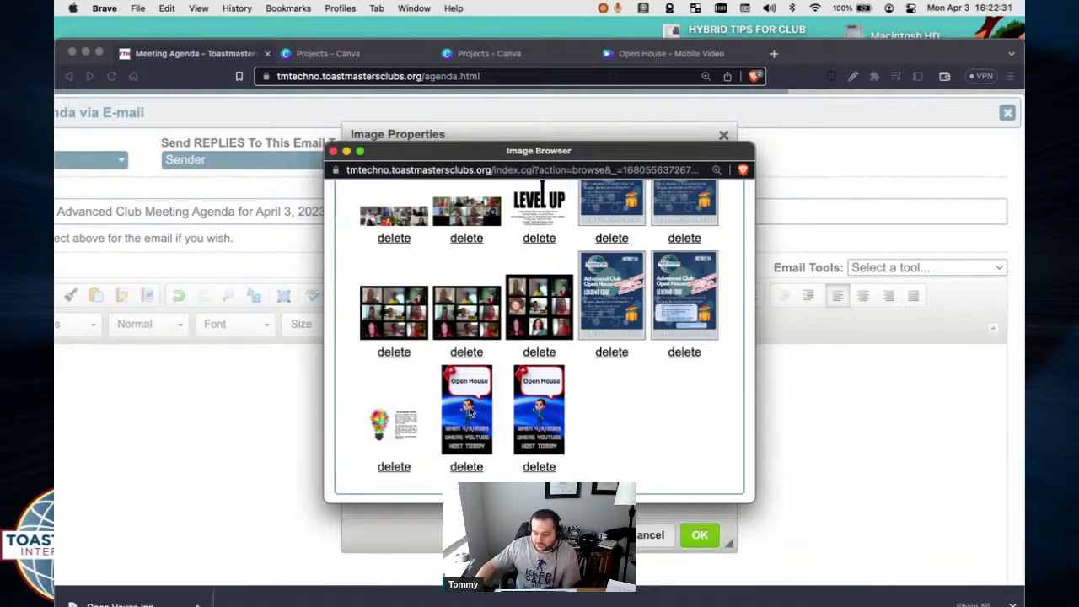
{"action": "left_click", "coordinate": [545, 421]}
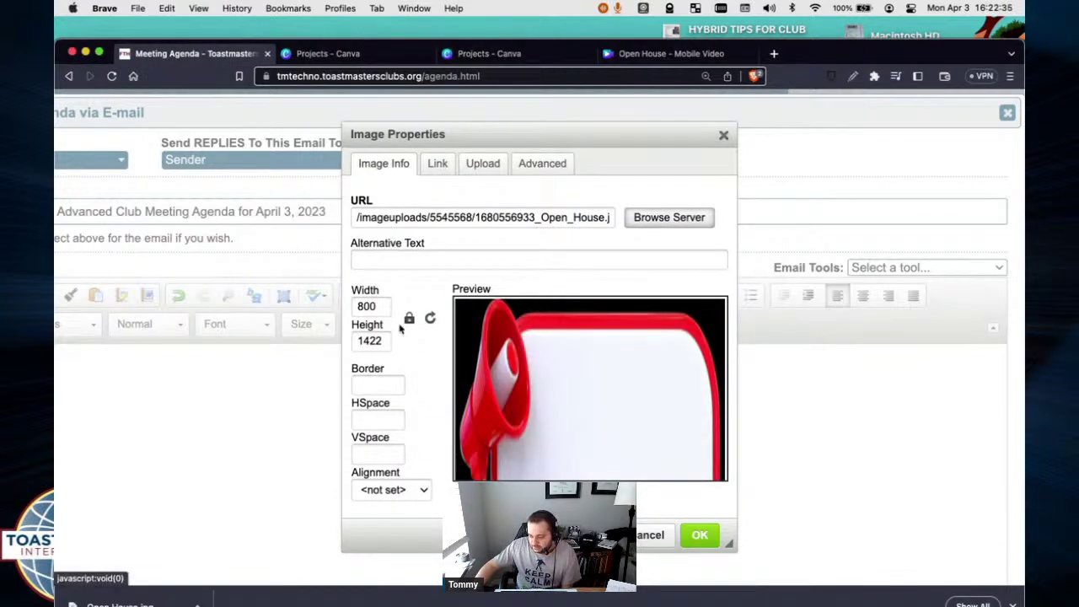
{"action": "left_click", "coordinate": [354, 307]}
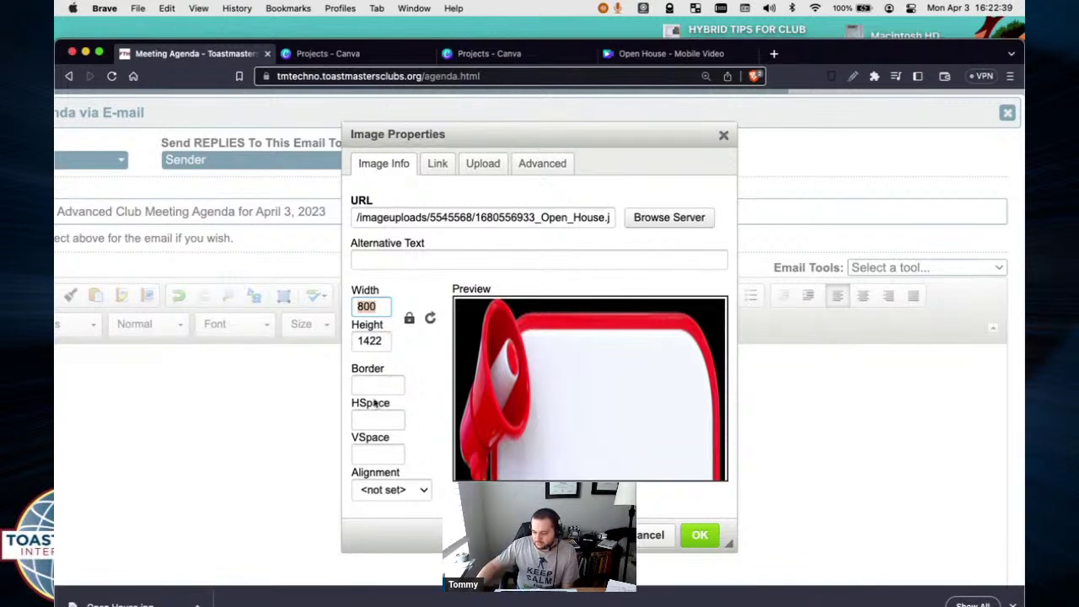
{"action": "left_click", "coordinate": [371, 341]}
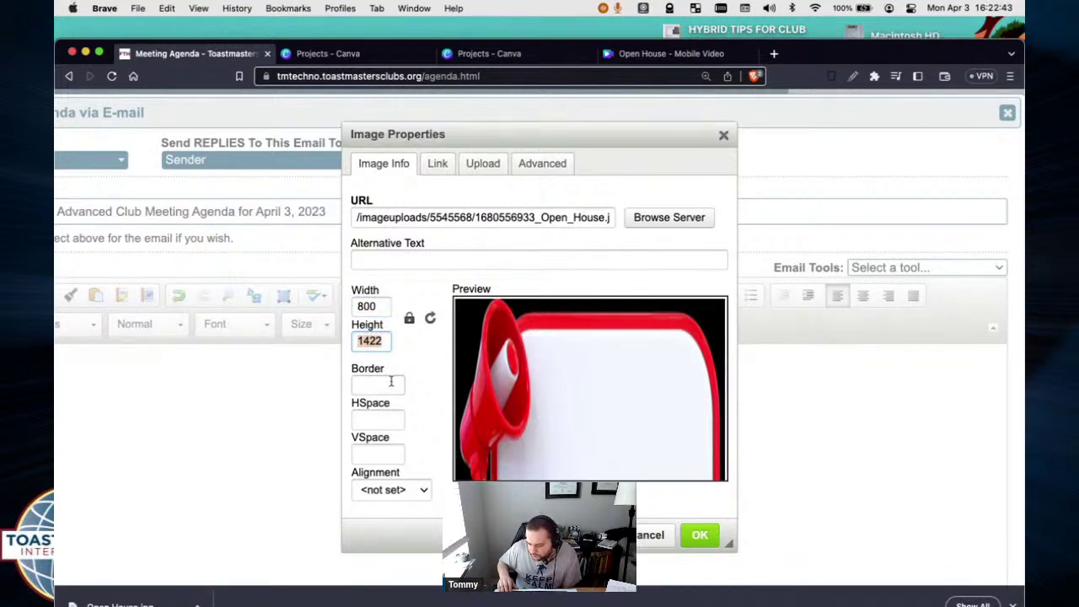
{"action": "type", "text": "700"}
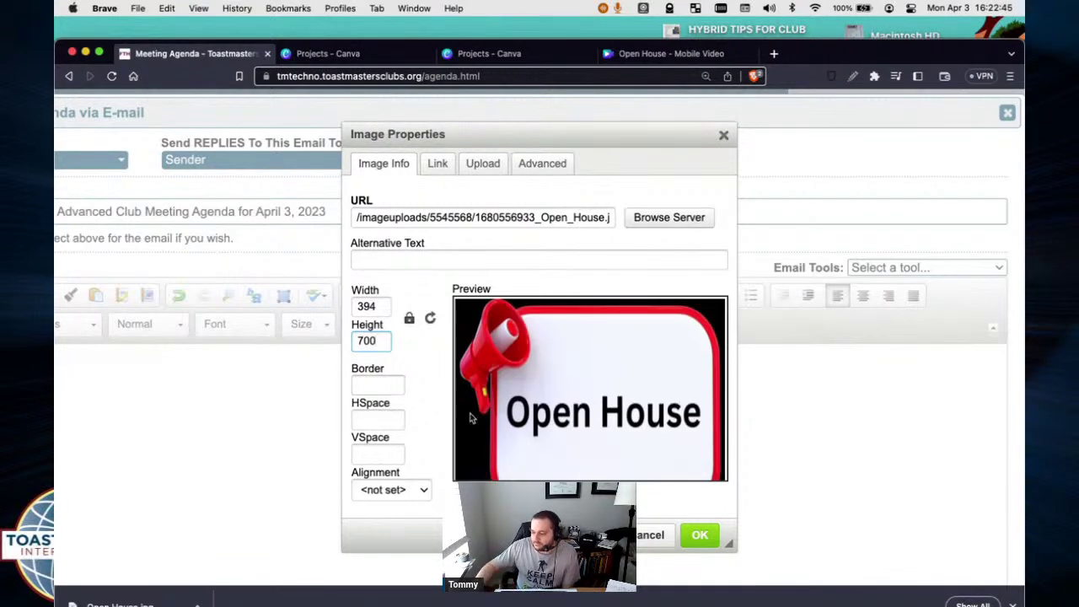
{"action": "left_click", "coordinate": [700, 535]}
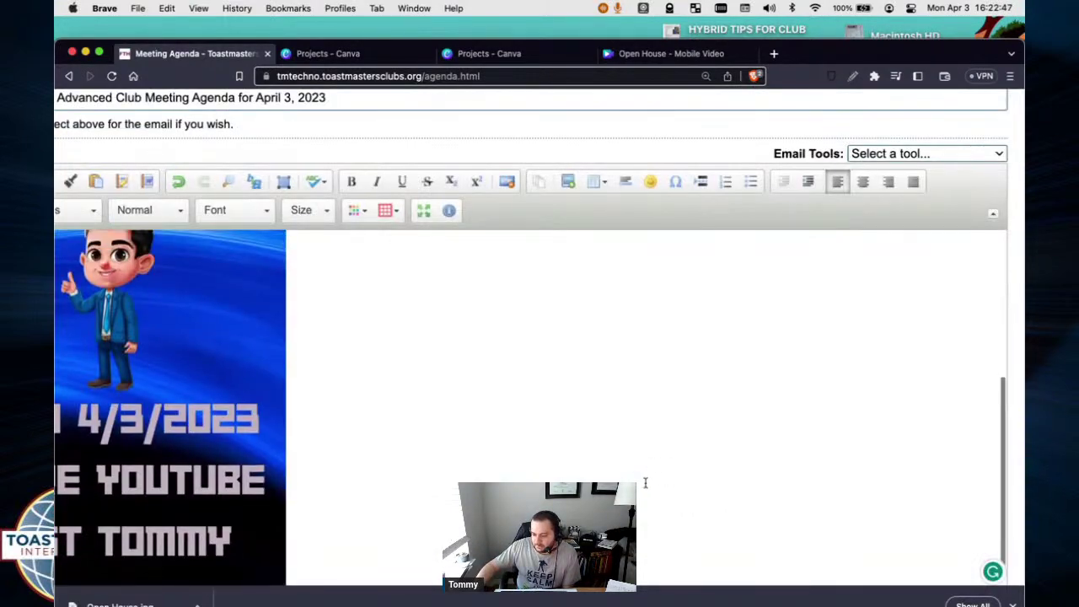
{"action": "scroll", "coordinate": [645, 482], "scroll_direction": "up", "scroll_amount": 5}
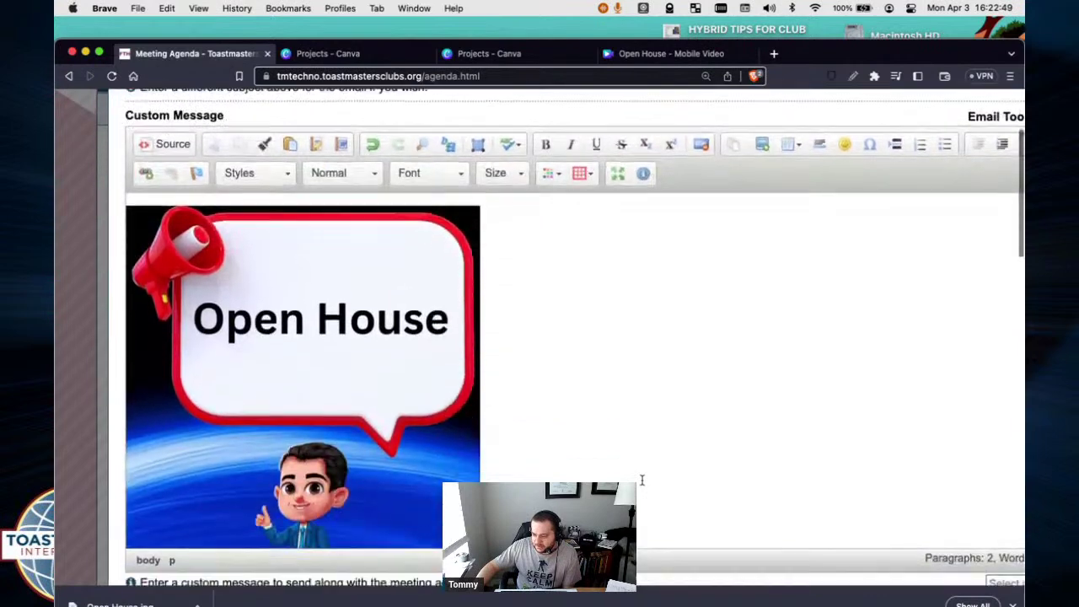
{"action": "scroll", "coordinate": [642, 480], "scroll_direction": "down", "scroll_amount": 5}
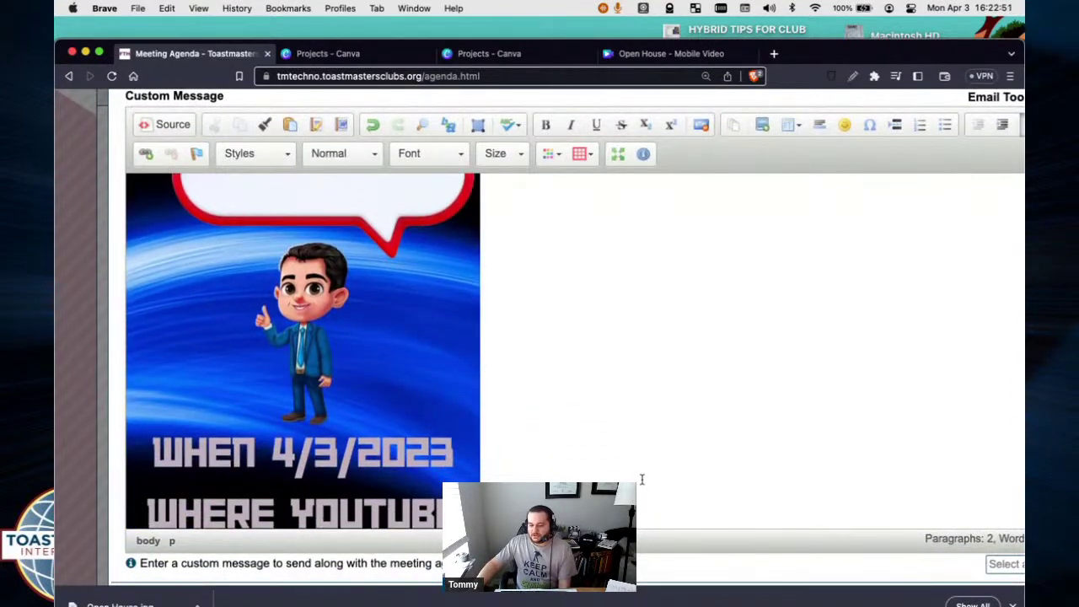
{"action": "scroll", "coordinate": [630, 479], "scroll_direction": "up", "scroll_amount": 10}
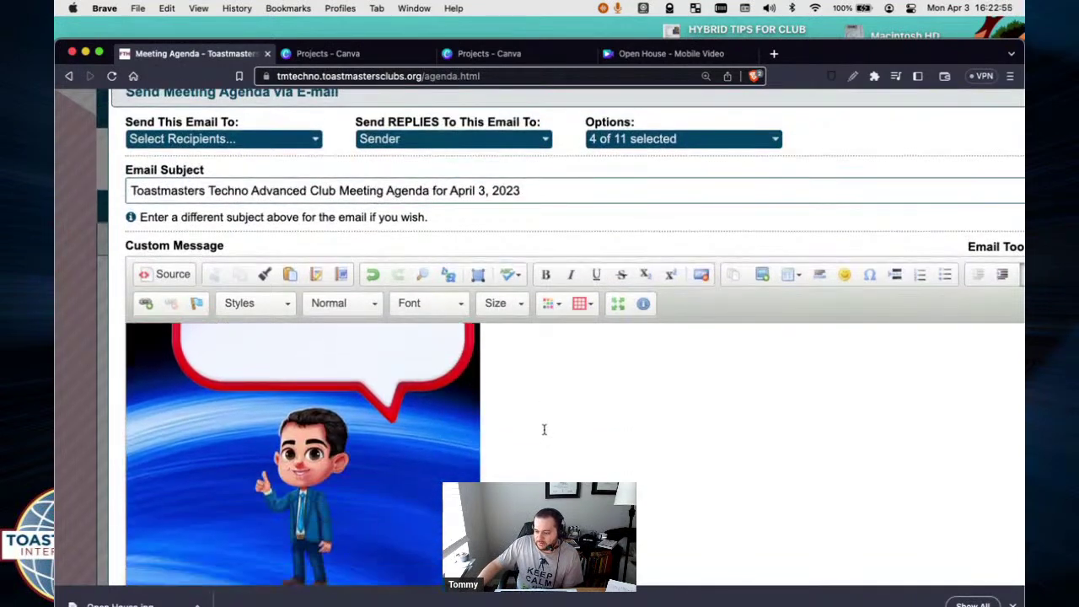
Check All Club Members in the Send This Email To list.
{"action": "scroll", "coordinate": [514, 337], "scroll_direction": "up", "scroll_amount": 2}
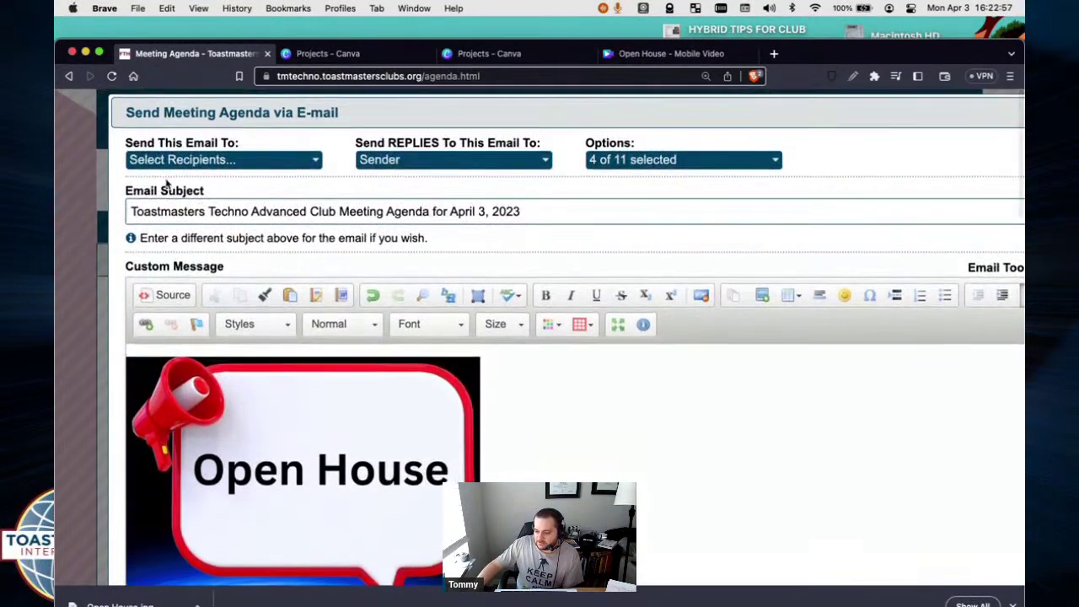
{"action": "left_click", "coordinate": [175, 161]}
{"action": "scroll", "coordinate": [148, 217], "scroll_direction": "up", "scroll_amount": 3}
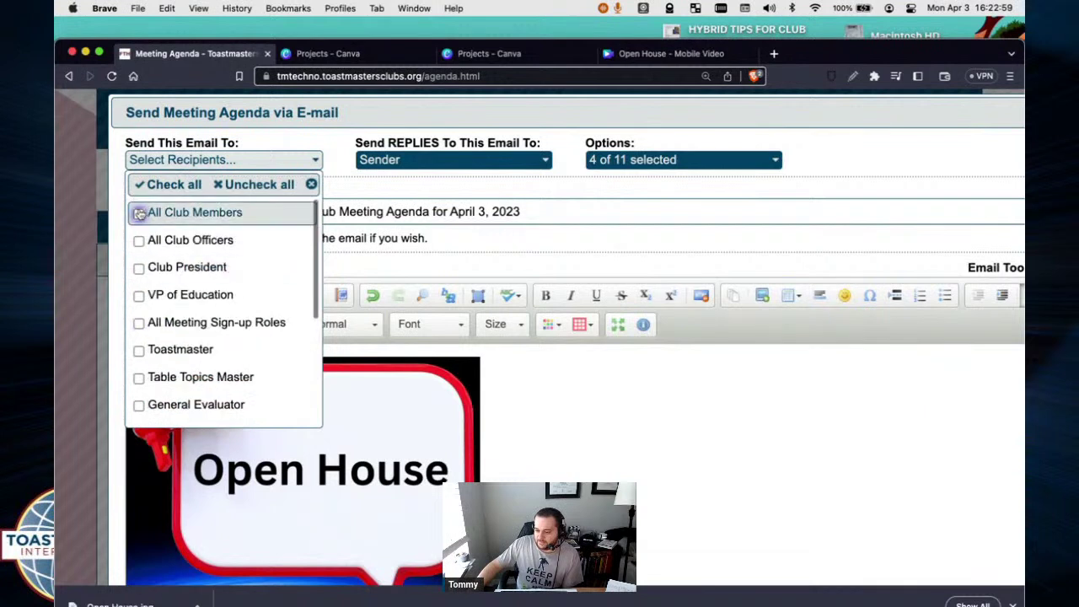
{"action": "left_click", "coordinate": [139, 213]}
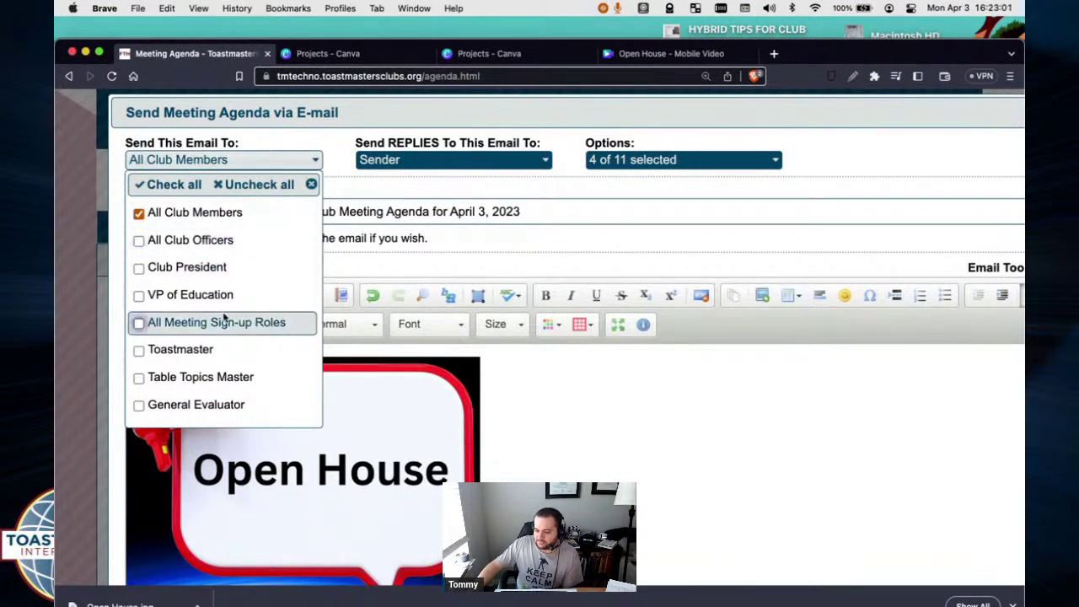
{"action": "scroll", "coordinate": [221, 319], "scroll_direction": "down", "scroll_amount": 5}
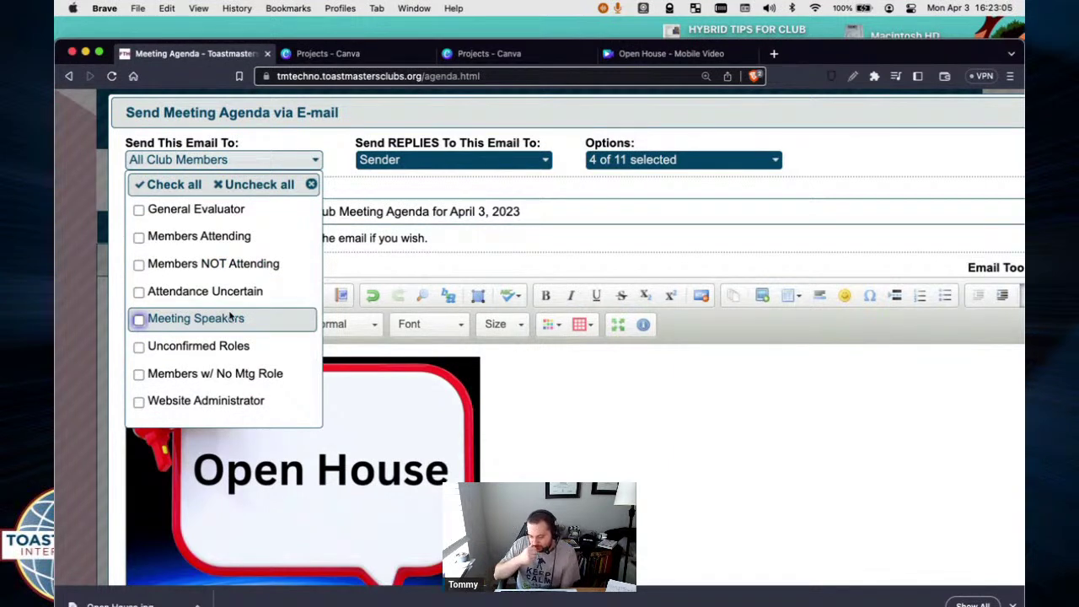
{"action": "key", "text": "Up"}
{"action": "key", "text": "Up"}
{"action": "key", "text": "Up"}
{"action": "key", "text": "Up"}
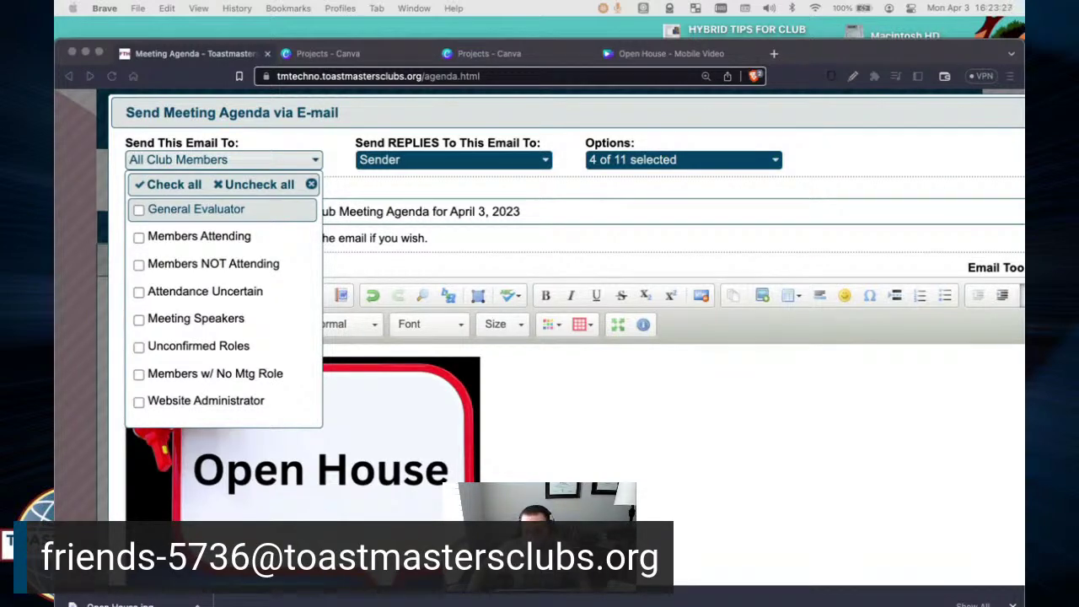
Attach the workshop rundown file to the Mail draft on Desktop 2, then undo it.
{"action": "key", "text": "super+Tab"}
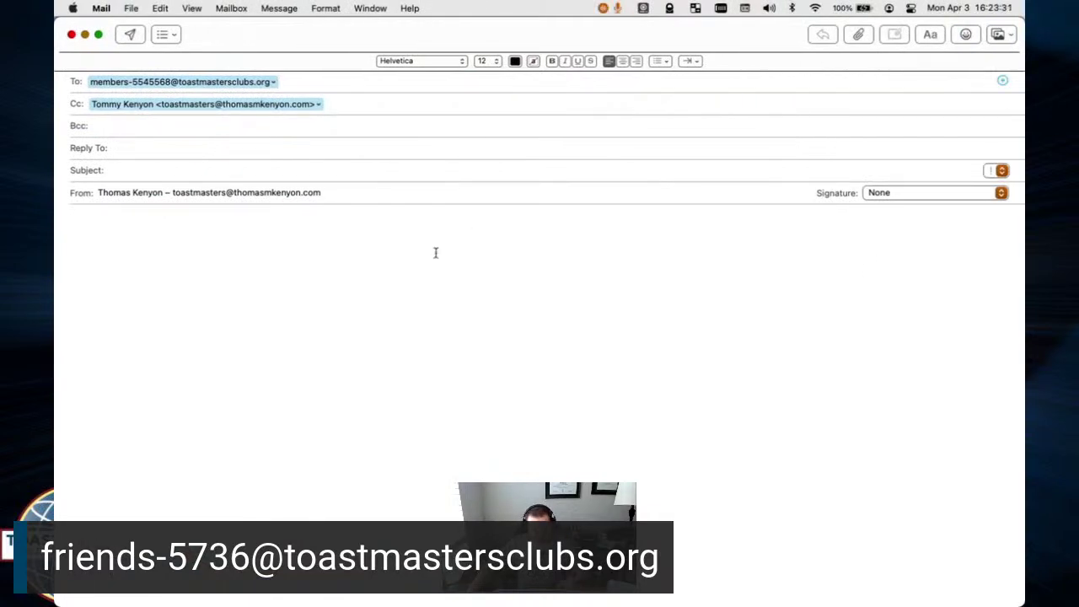
{"action": "key", "text": "super+Tab"}
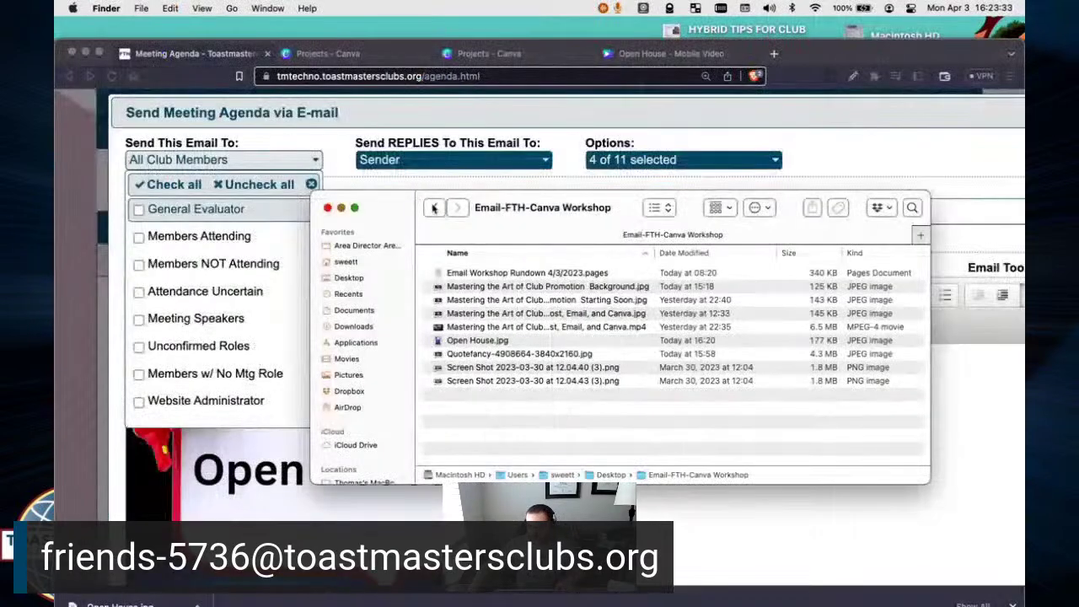
{"action": "left_click_drag", "start_coordinate": [477, 273], "coordinate": [334, 268]}
{"action": "key", "text": "super+Tab"}
{"action": "key", "text": "super+Tab"}
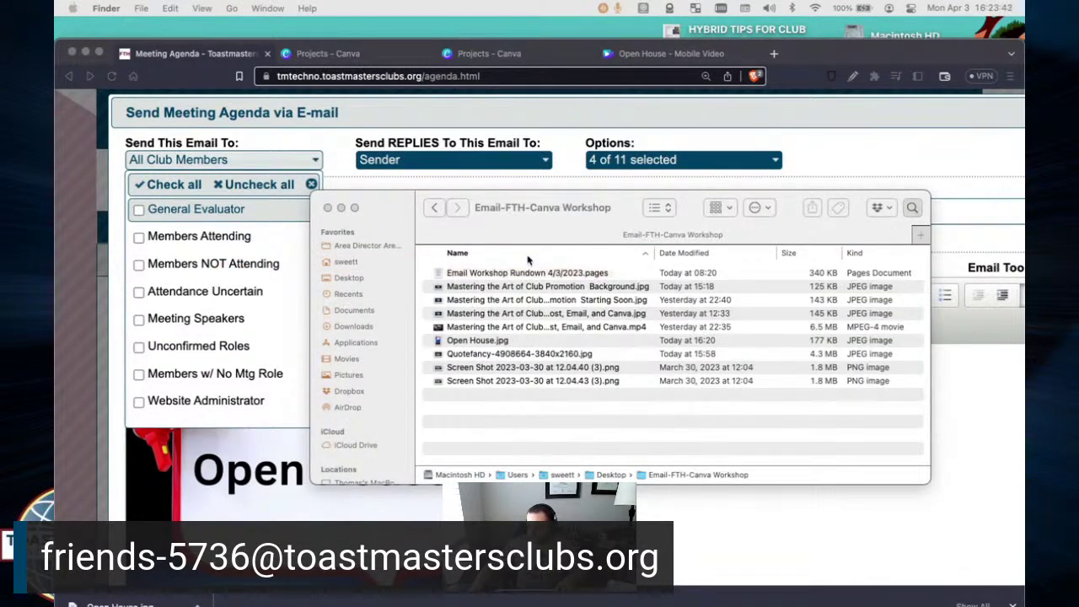
{"action": "key", "text": "ctrl+Up"}
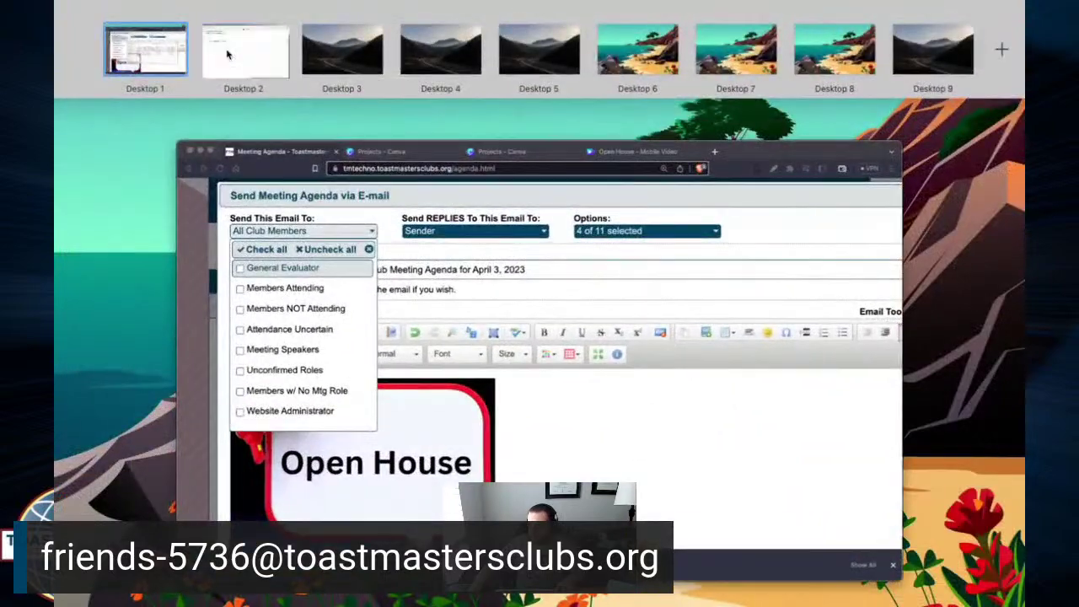
{"action": "left_click", "coordinate": [227, 54]}
{"action": "left_click_drag", "start_coordinate": [544, 275], "coordinate": [155, 281]}
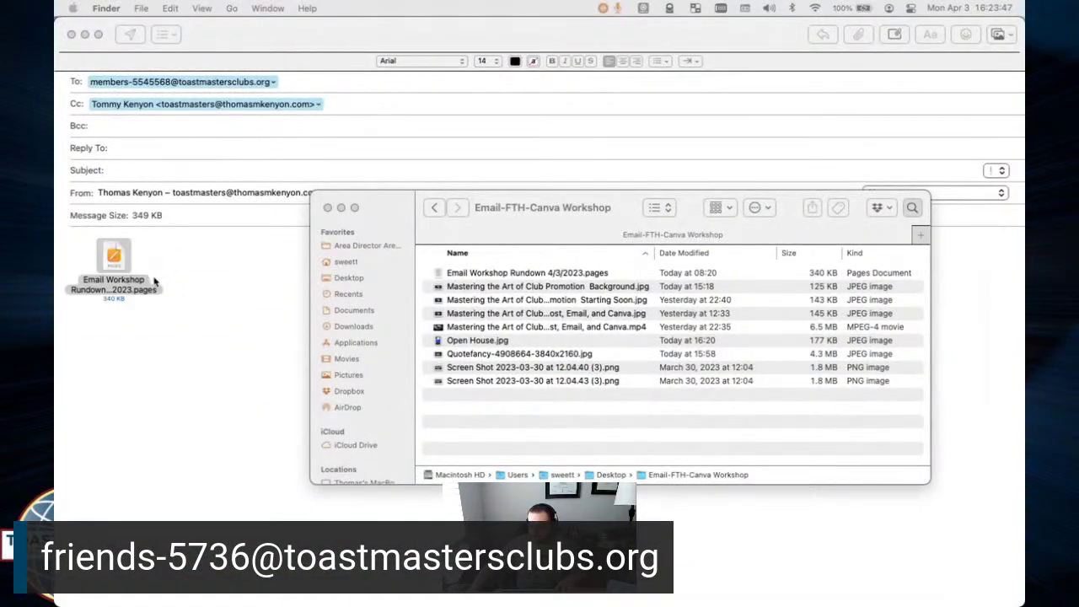
{"action": "left_click", "coordinate": [198, 297]}
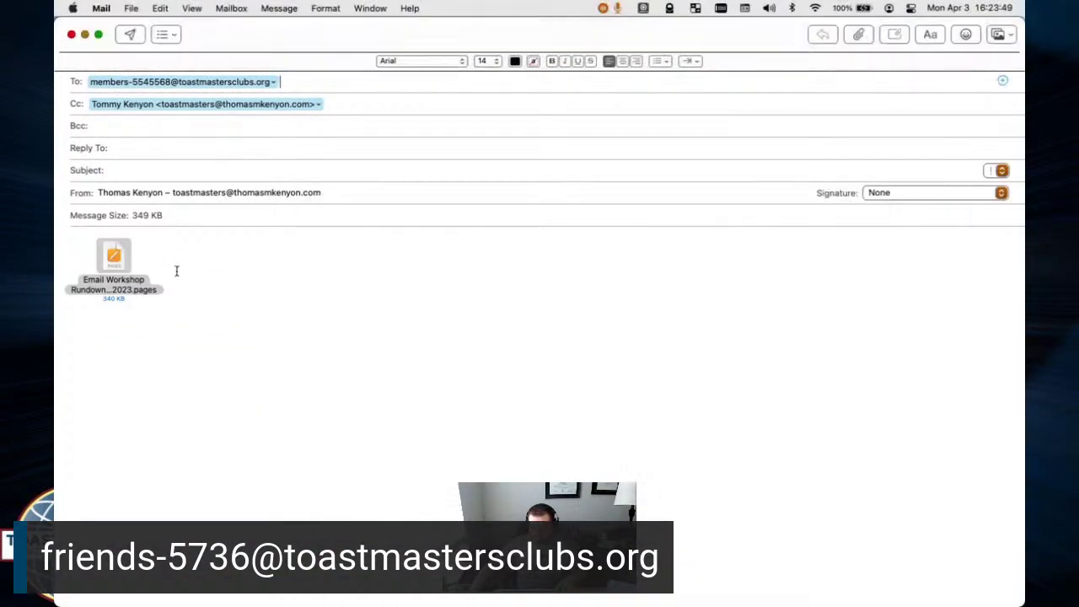
{"action": "key", "text": "super+z"}
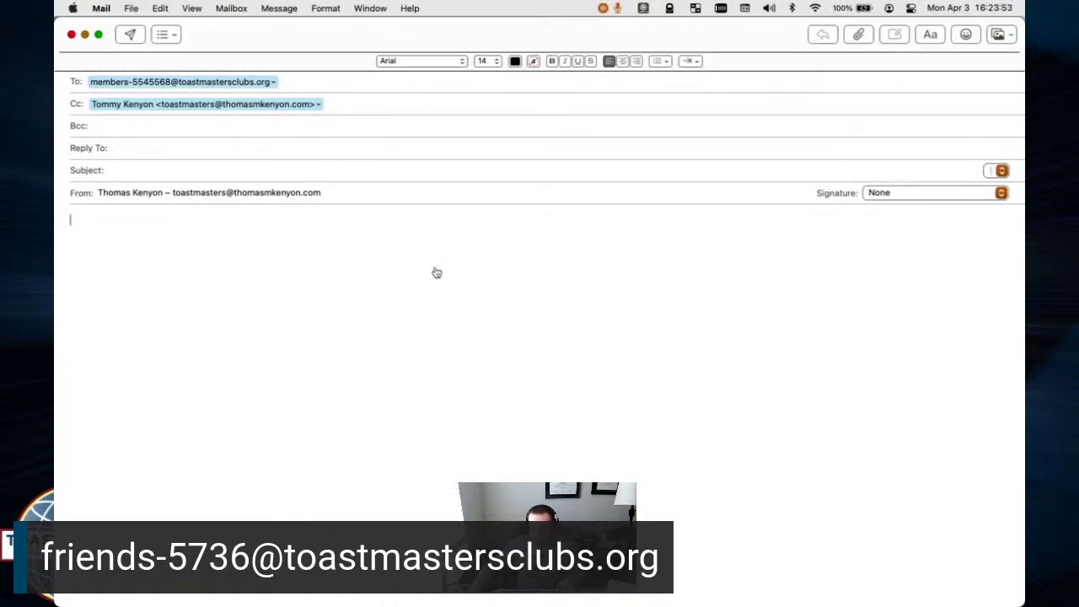
Paste Open House.jpg from Finder into the Mail message body.
{"action": "key", "text": "super+Tab"}
{"action": "left_click", "coordinate": [514, 273]}
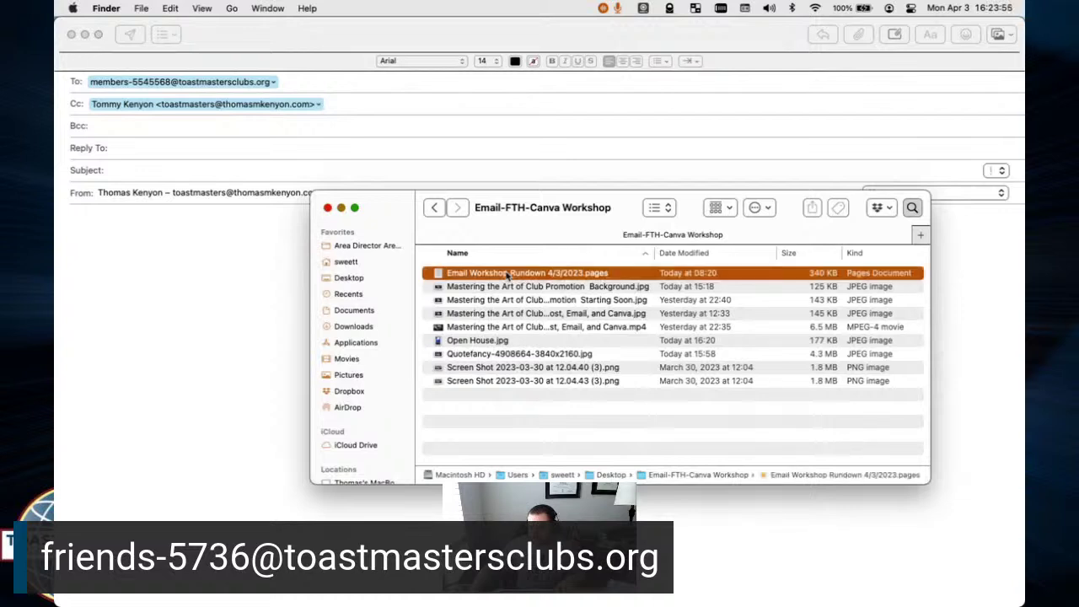
{"action": "left_click", "coordinate": [484, 341]}
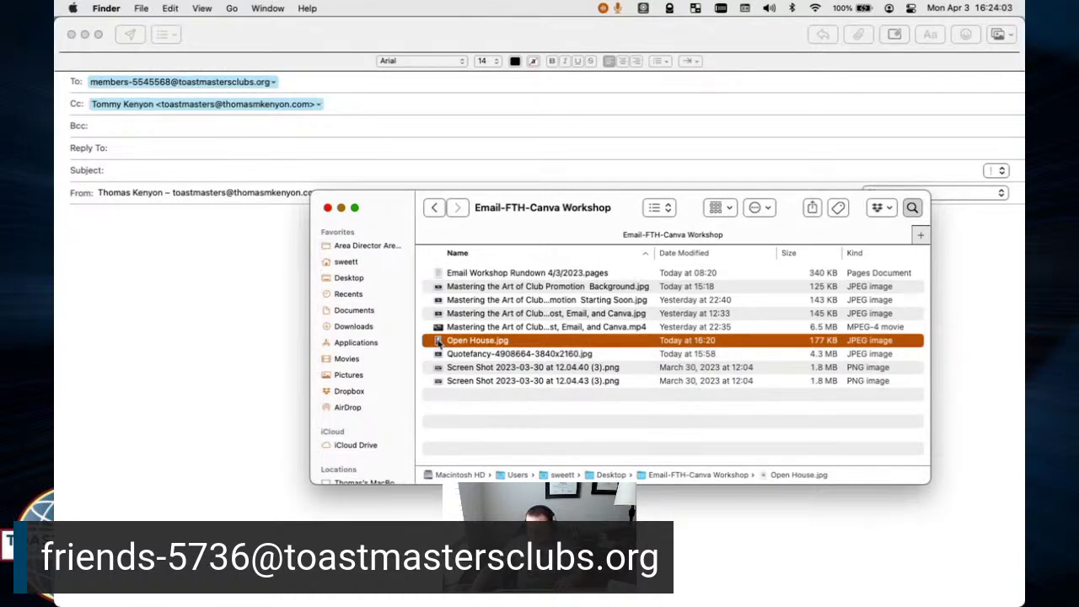
{"action": "left_click", "coordinate": [207, 291]}
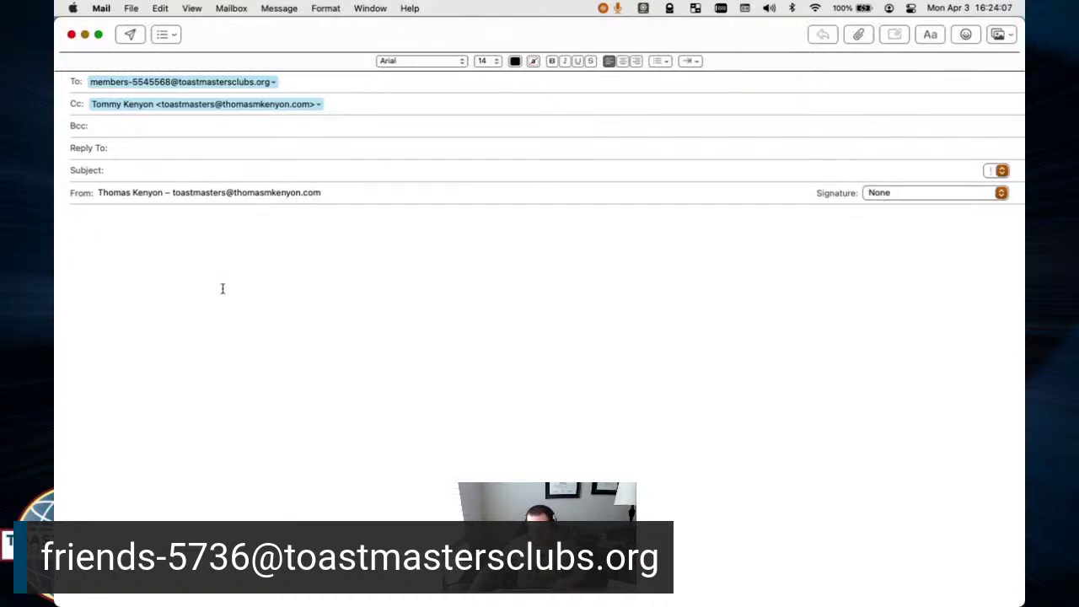
{"action": "key", "text": "super+v"}
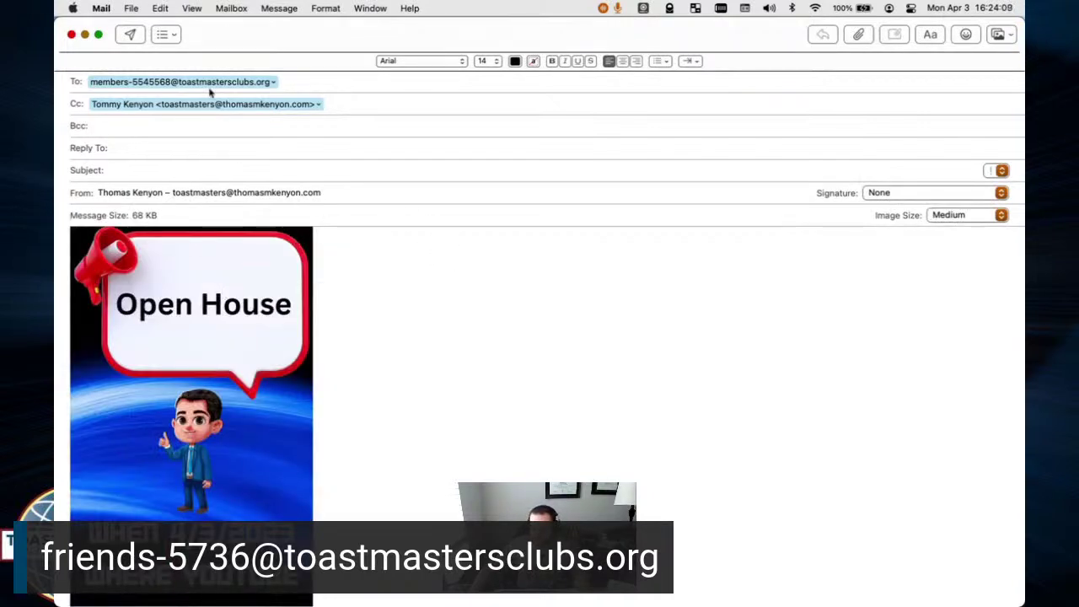
Add the friends, guests, formermembers and prospects lists to the To field after the members address.
{"action": "left_click", "coordinate": [249, 81]}
{"action": "left_click", "coordinate": [321, 76]}
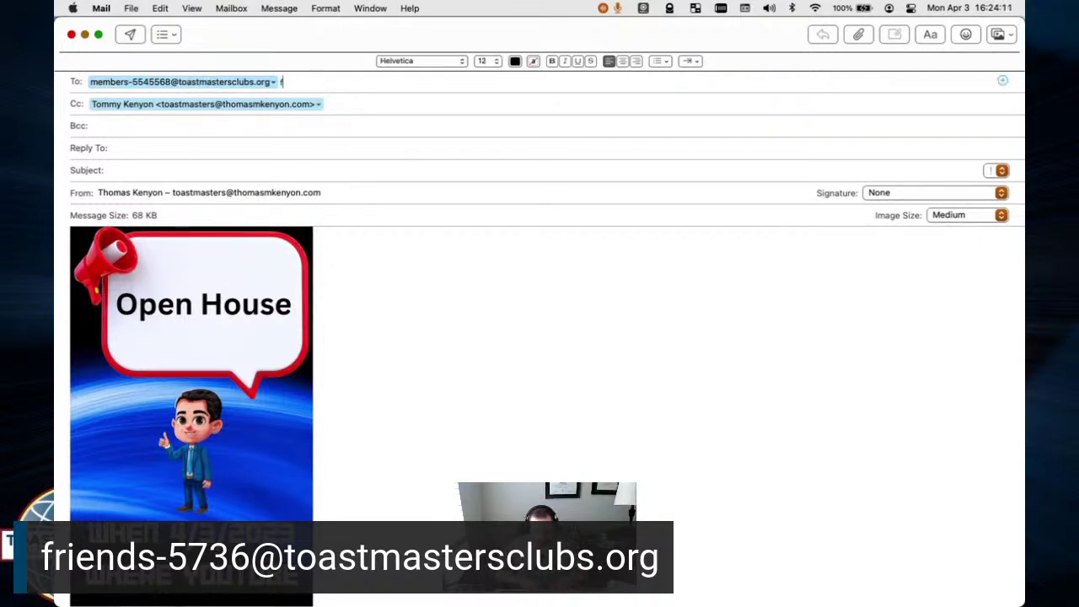
{"action": "key", "text": "Return"}
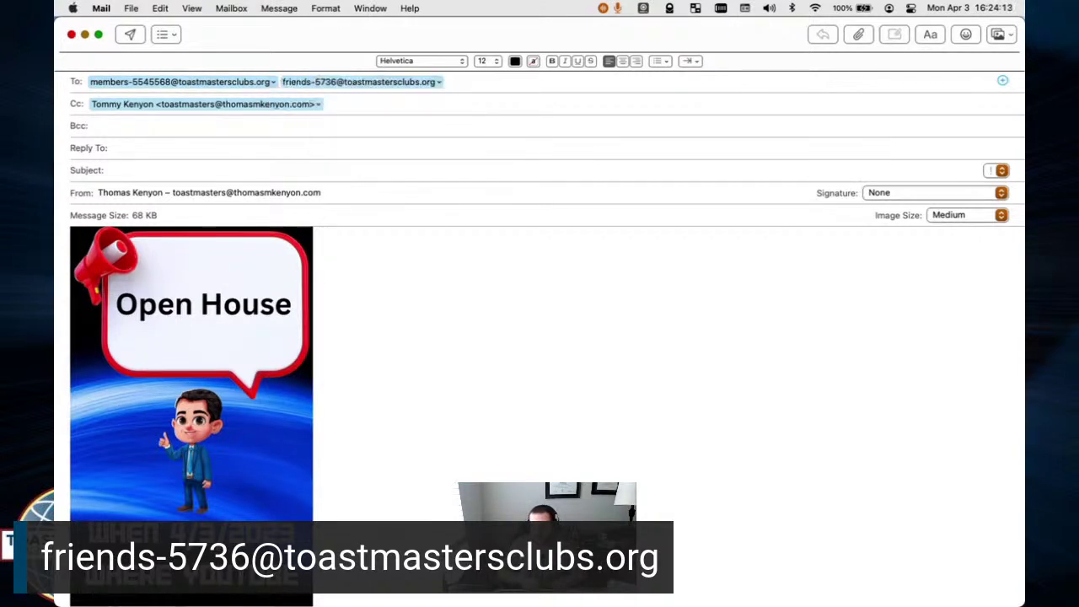
{"action": "key", "text": "Return"}
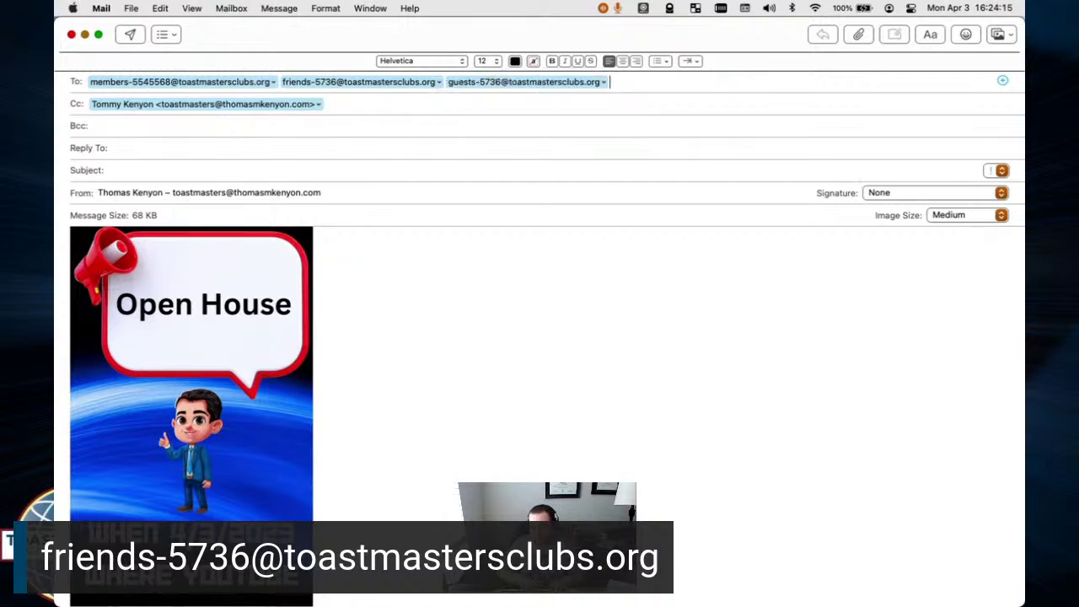
{"action": "type", "text": "for"}
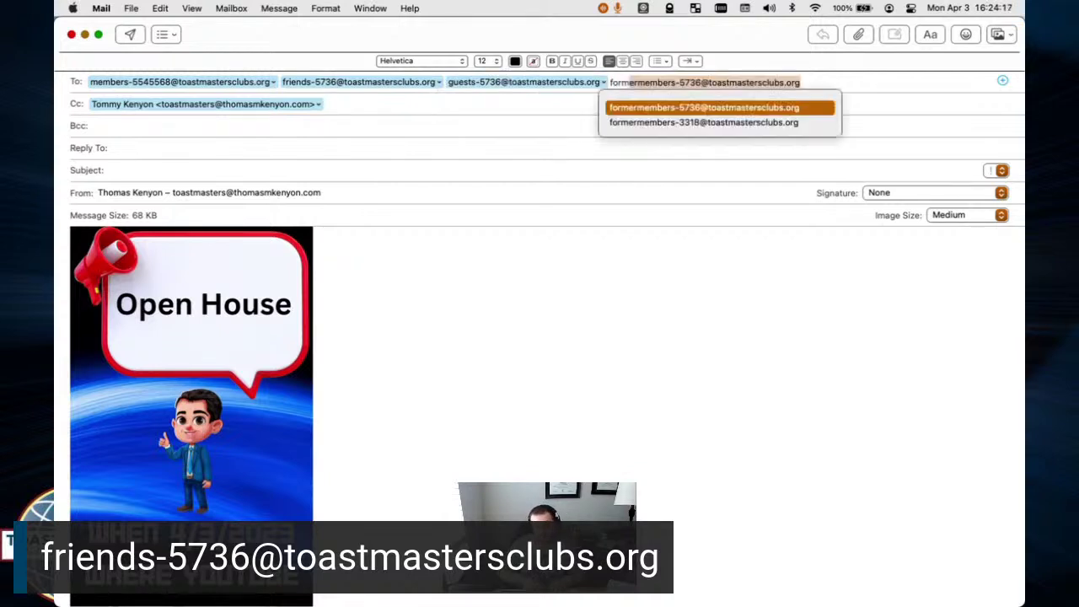
{"action": "key", "text": "Return"}
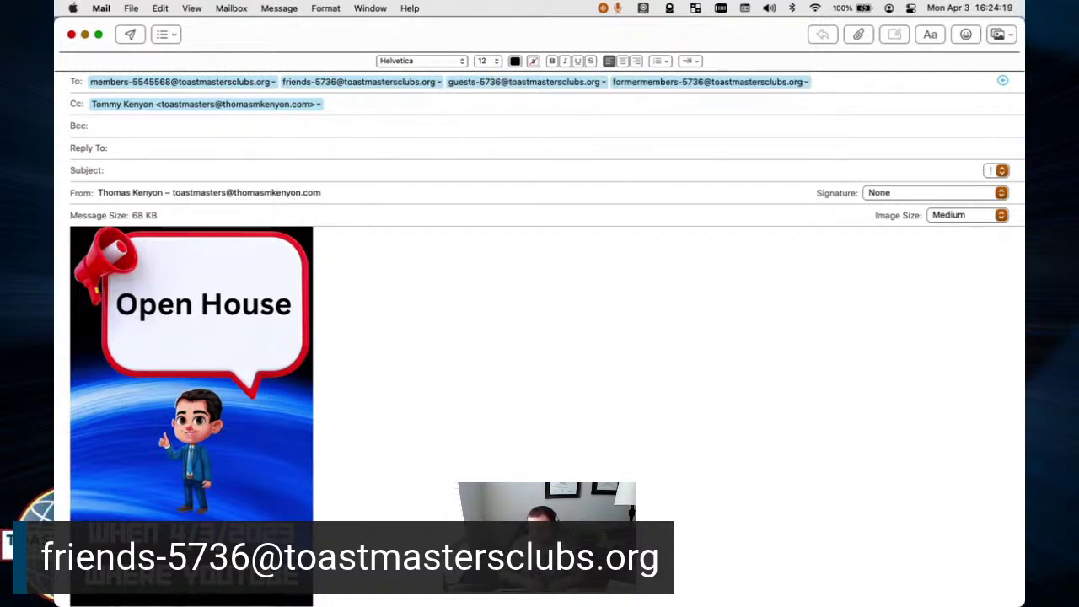
{"action": "type", "text": "pros"}
{"action": "key", "text": "Return"}
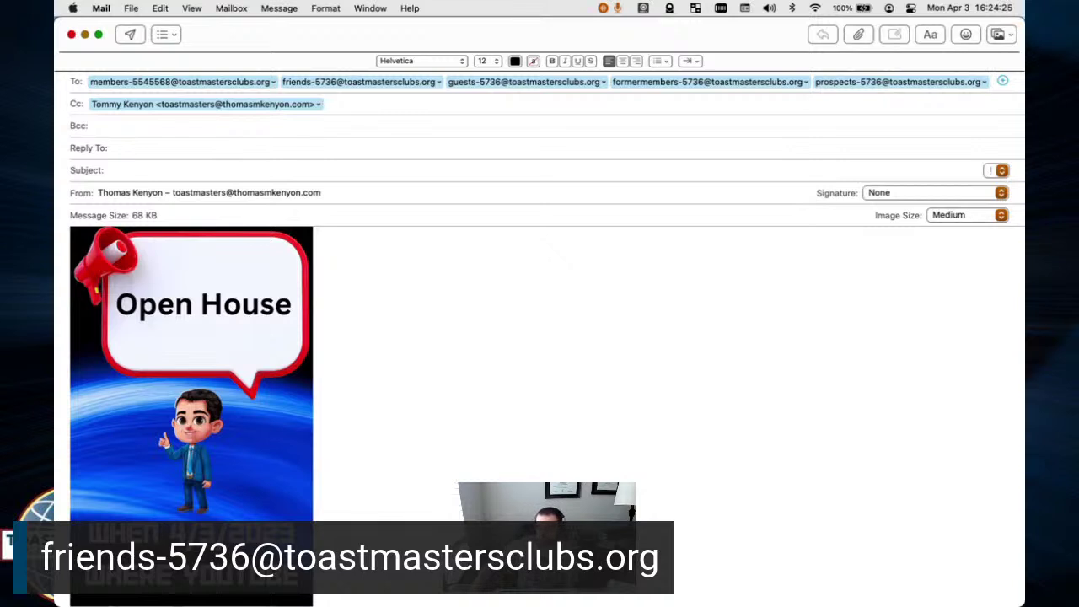
Check the Cc recipient and glance at the browser desktop before returning to the draft.
{"action": "left_click", "coordinate": [216, 107]}
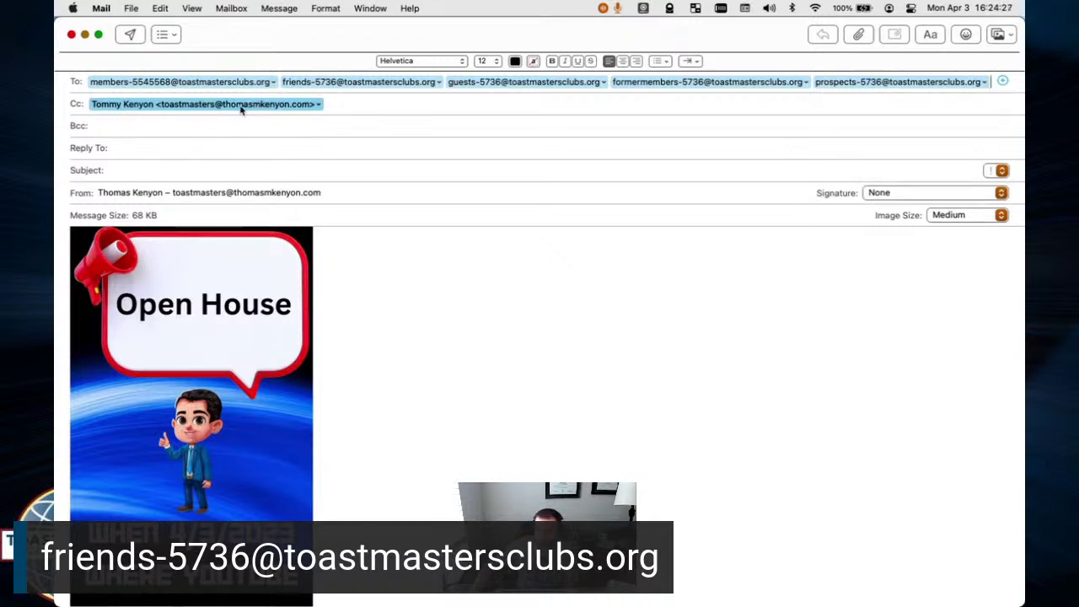
{"action": "left_click", "coordinate": [240, 106]}
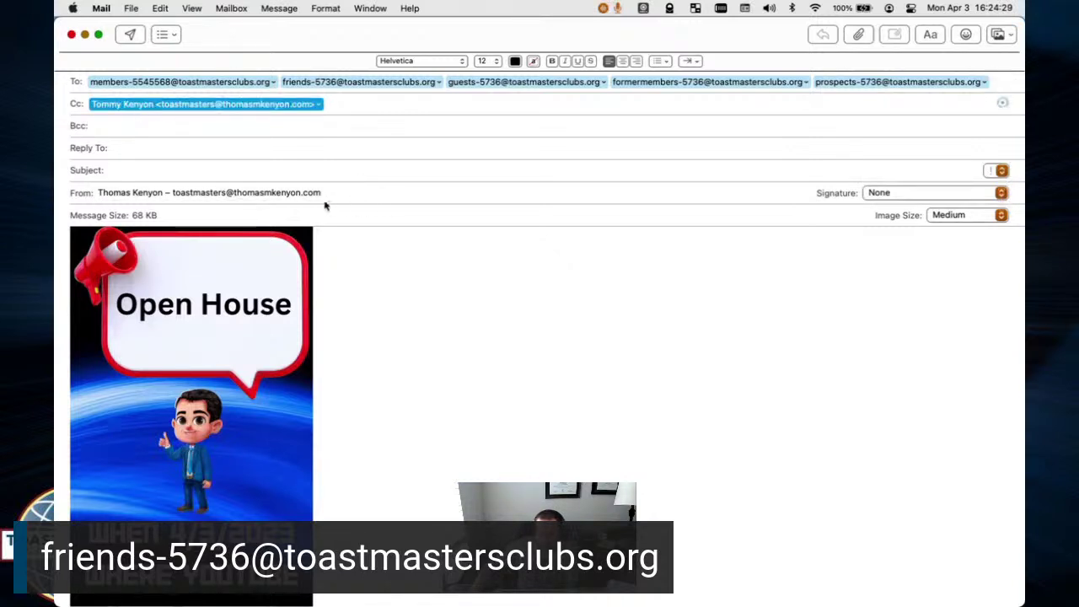
{"action": "key", "text": "ctrl+Left"}
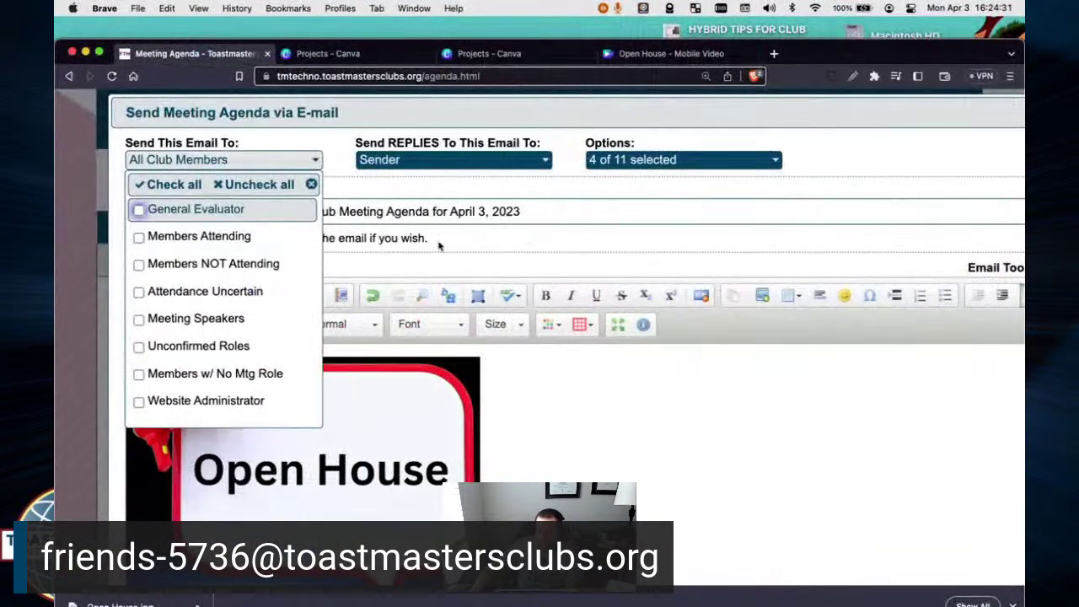
{"action": "key", "text": "ctrl+Right"}
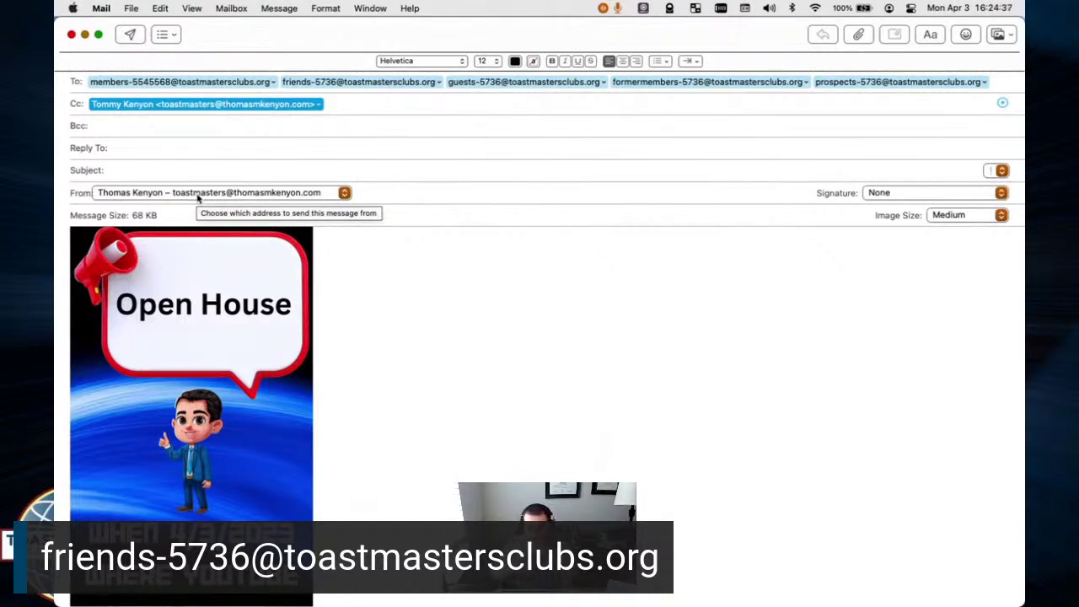
{"action": "left_click", "coordinate": [165, 84]}
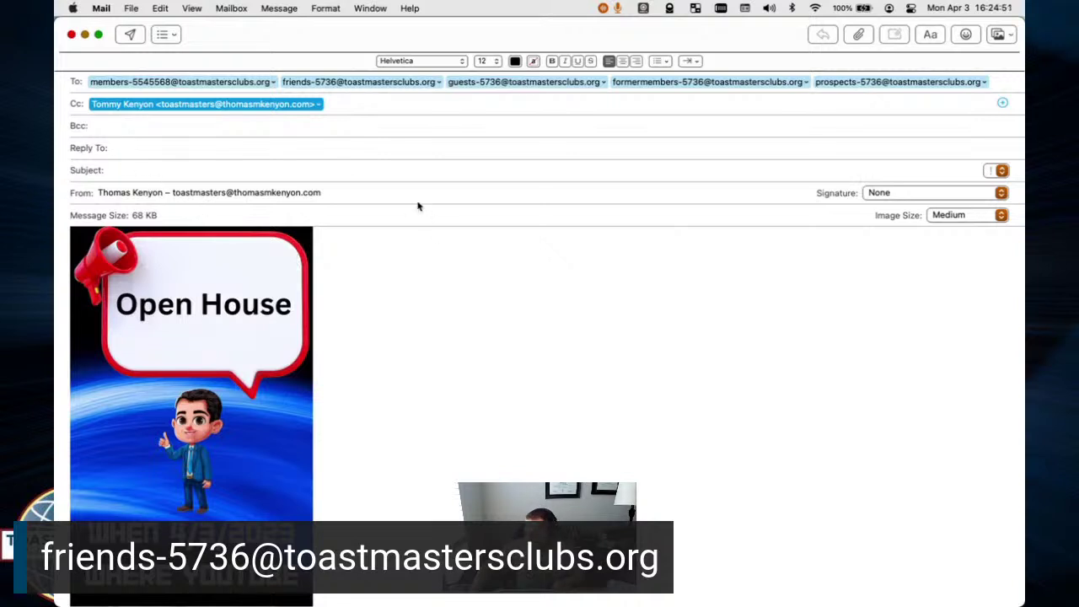
Enter 'Open House' as the message subject.
{"action": "left_click", "coordinate": [140, 172]}
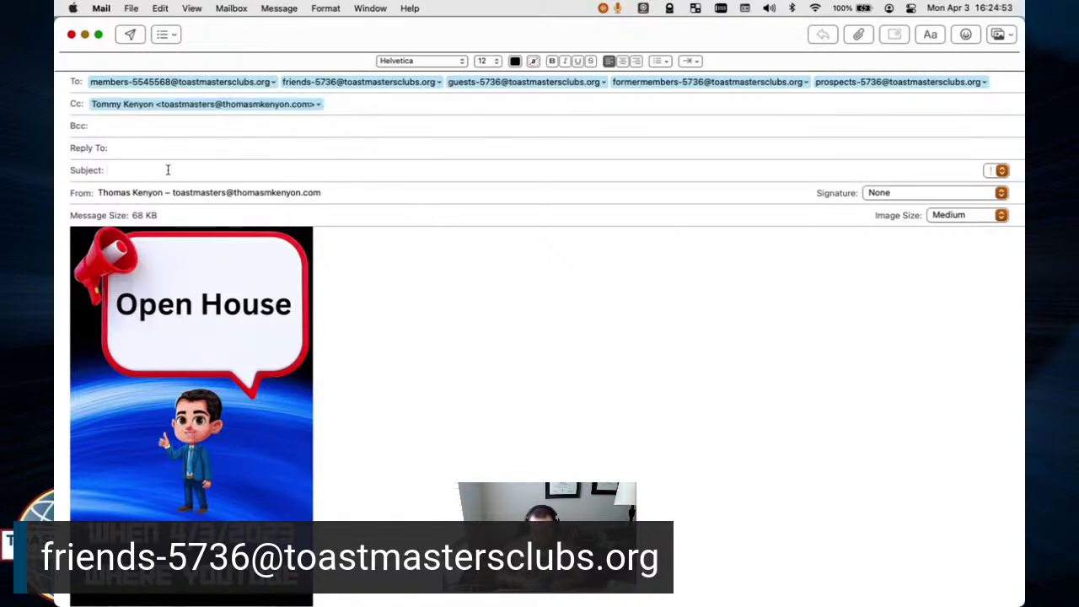
{"action": "type", "text": "Open Ho"}
{"action": "type", "text": "use"}
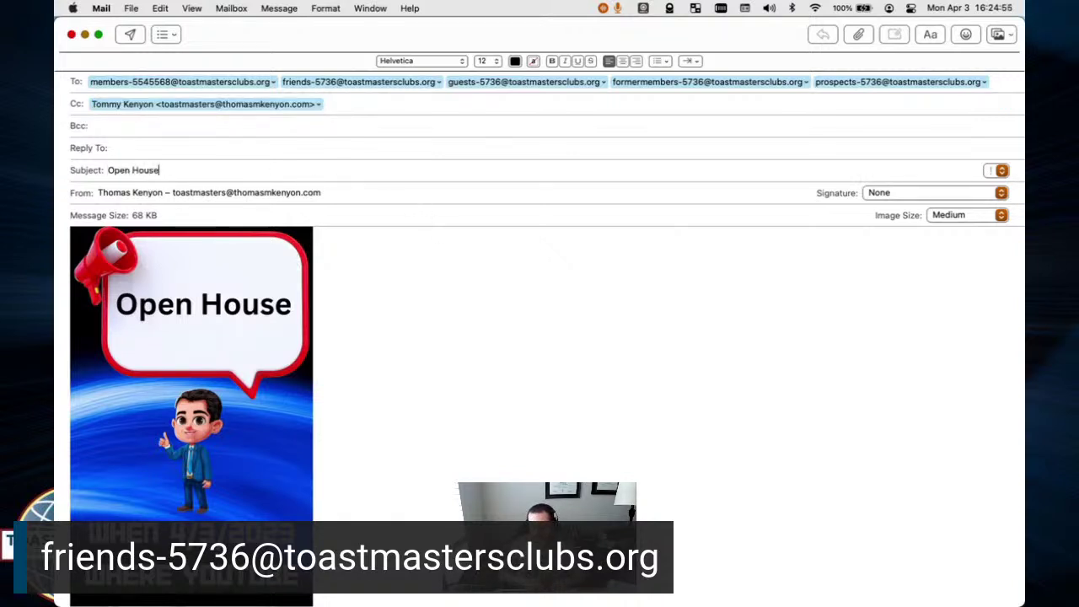
Insert the sender's signature below the image and select the signature text.
{"action": "left_click", "coordinate": [931, 193]}
{"action": "left_click", "coordinate": [927, 230]}
{"action": "scroll", "coordinate": [678, 349], "scroll_direction": "down", "scroll_amount": 5}
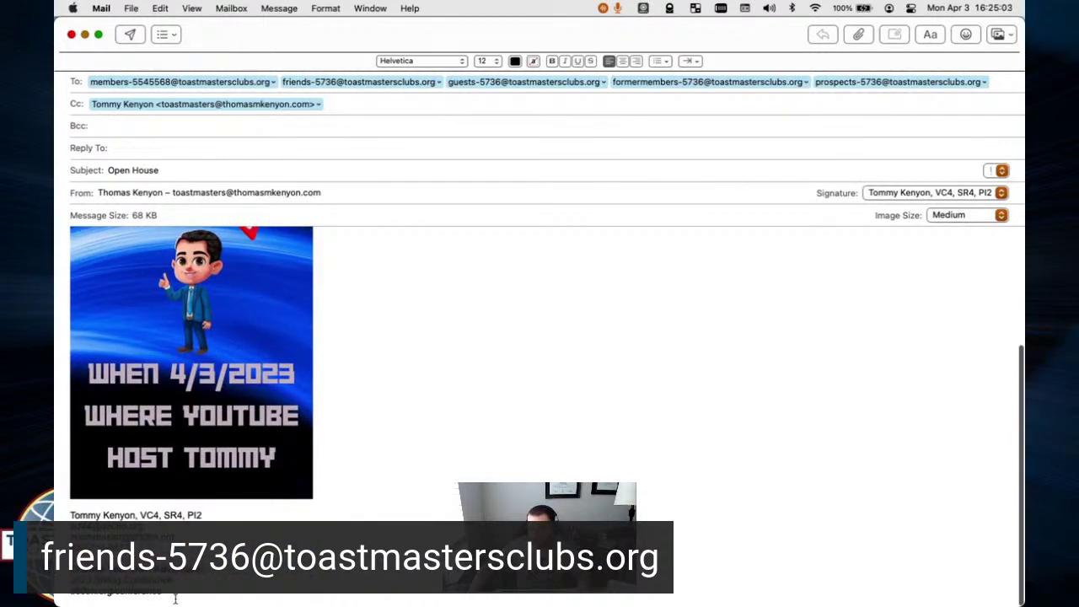
{"action": "left_click_drag", "start_coordinate": [157, 594], "coordinate": [160, 564]}
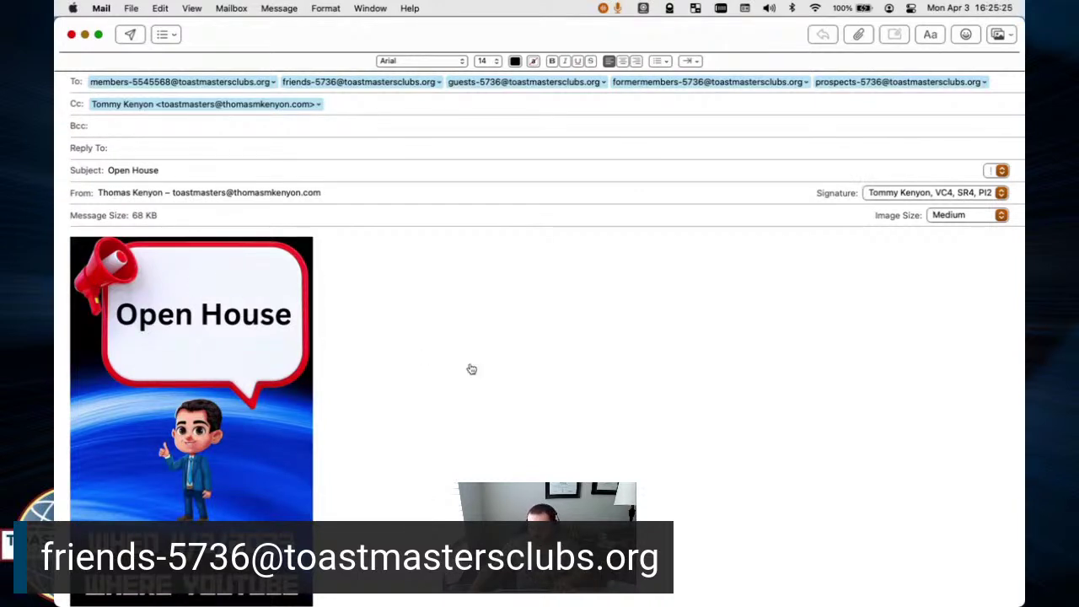
Quick Look the club promotion background image in the Email-FTH-Canva Workshop folder.
{"action": "key", "text": "super+Tab"}
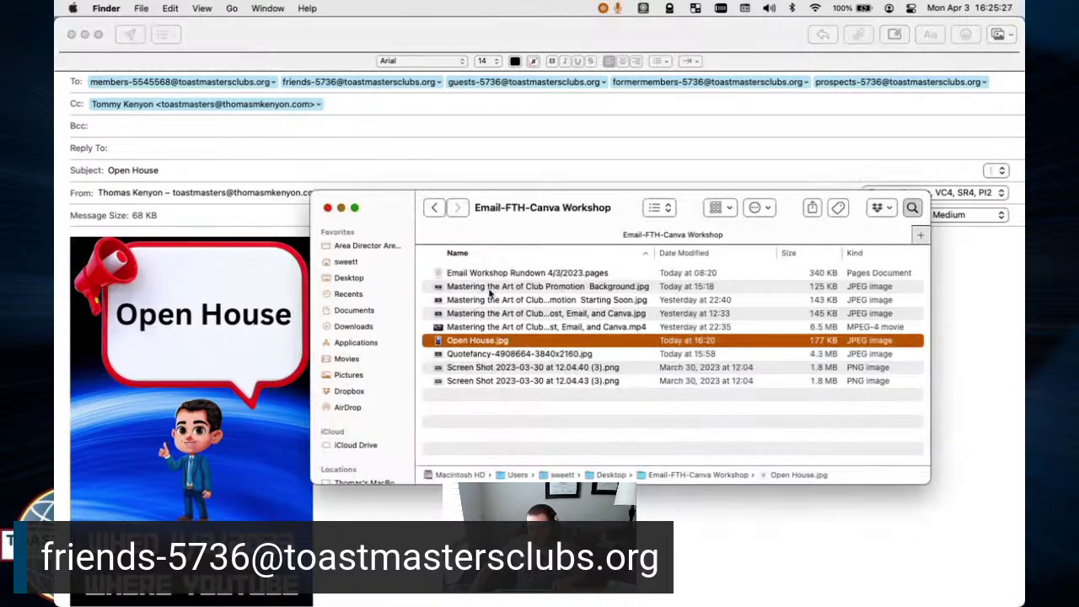
{"action": "left_click", "coordinate": [491, 289]}
{"action": "key", "text": "space"}
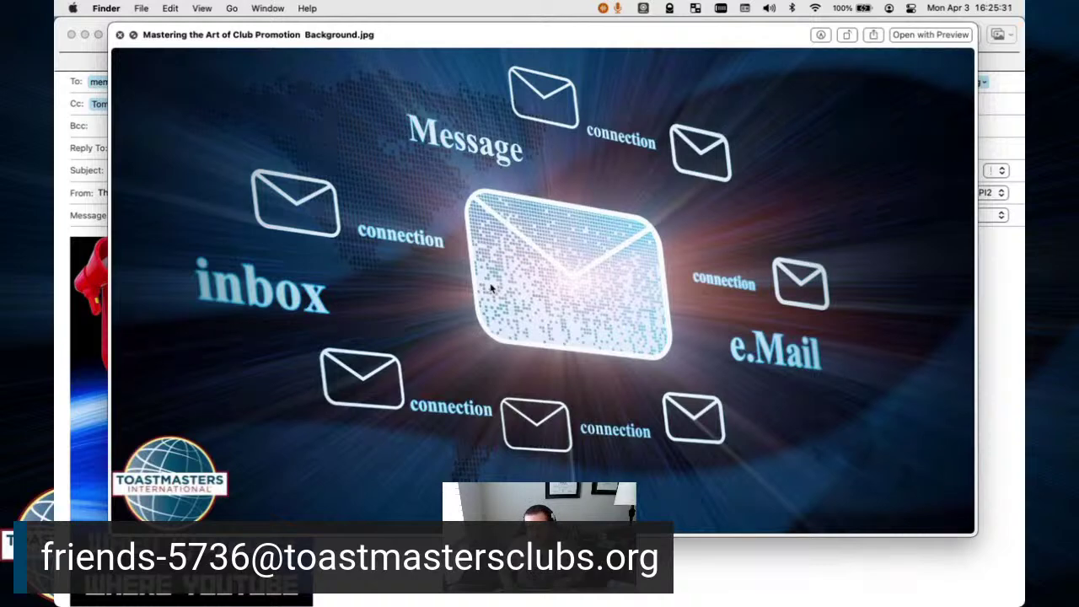
{"action": "key", "text": "space"}
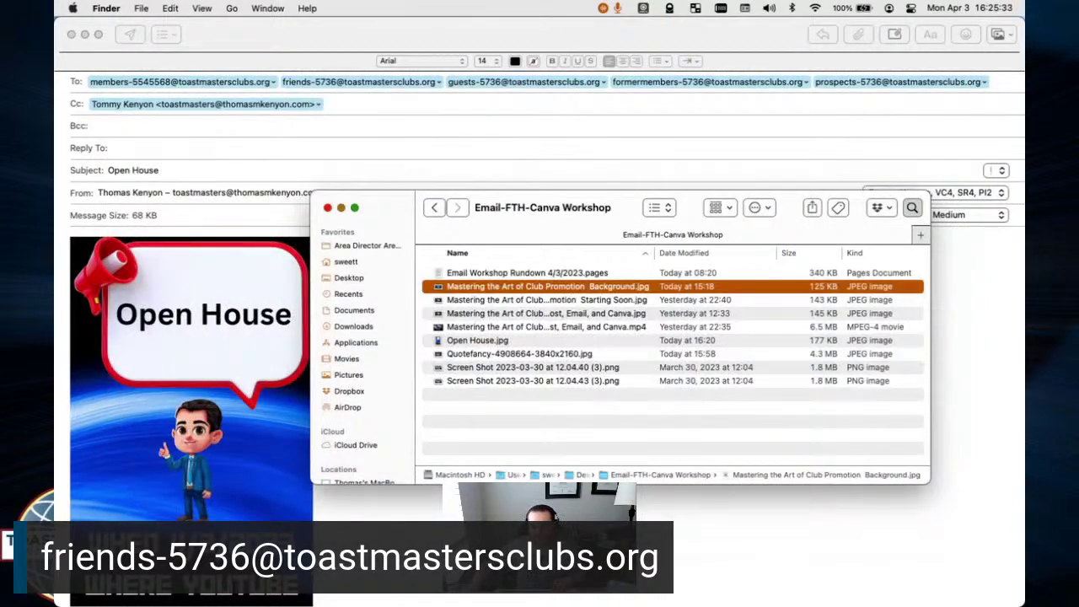
{"action": "key", "text": "super+Tab"}
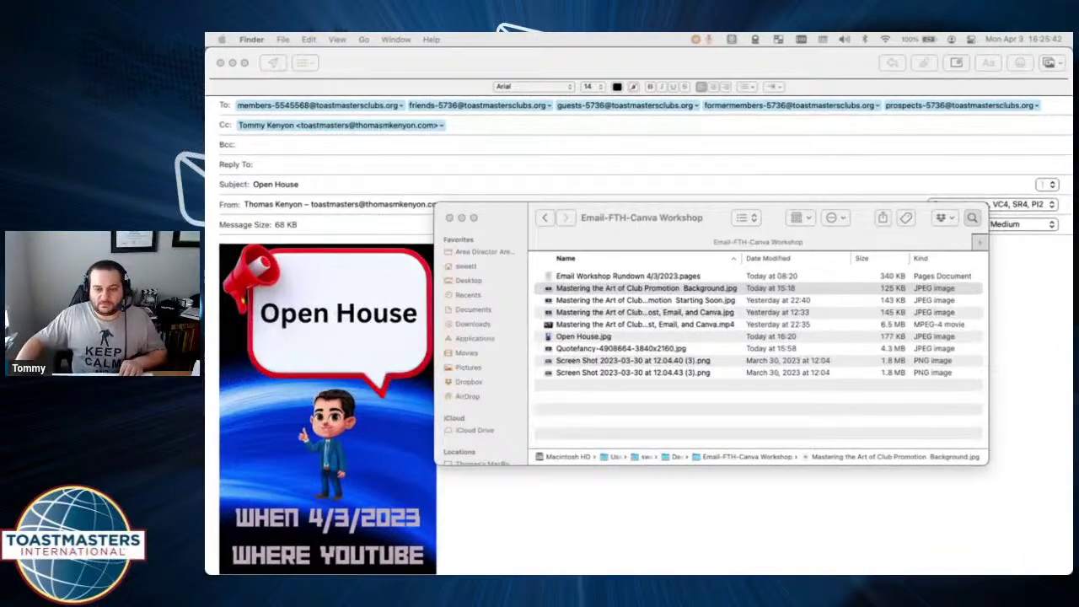
{"action": "left_click", "coordinate": [683, 289]}
{"action": "key", "text": "space"}
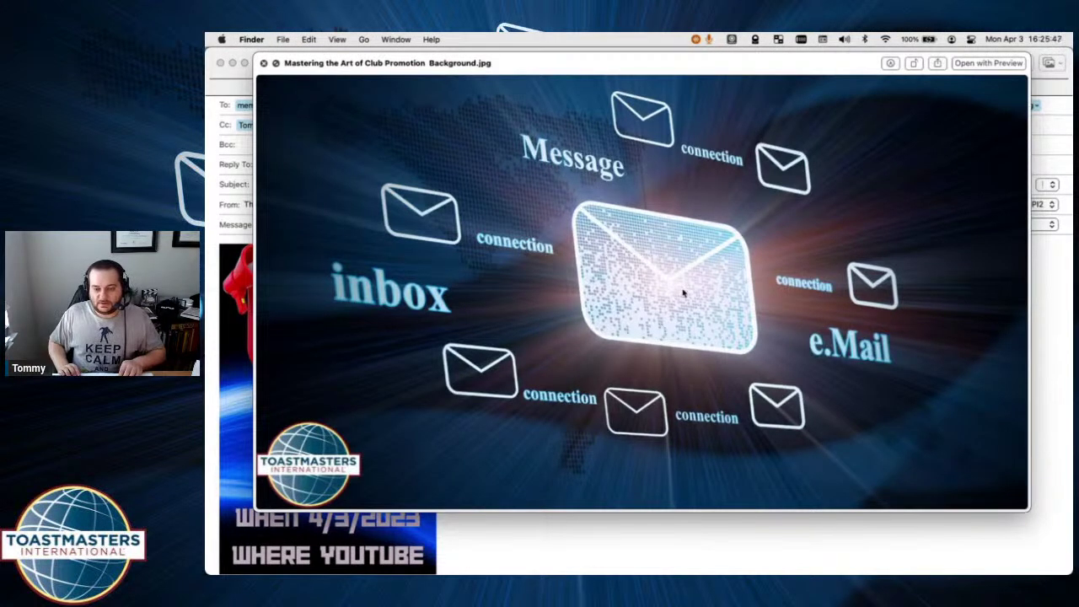
Preview the Starting Soon slide, the workshop title image and the countdown video.
{"action": "key", "text": "Down"}
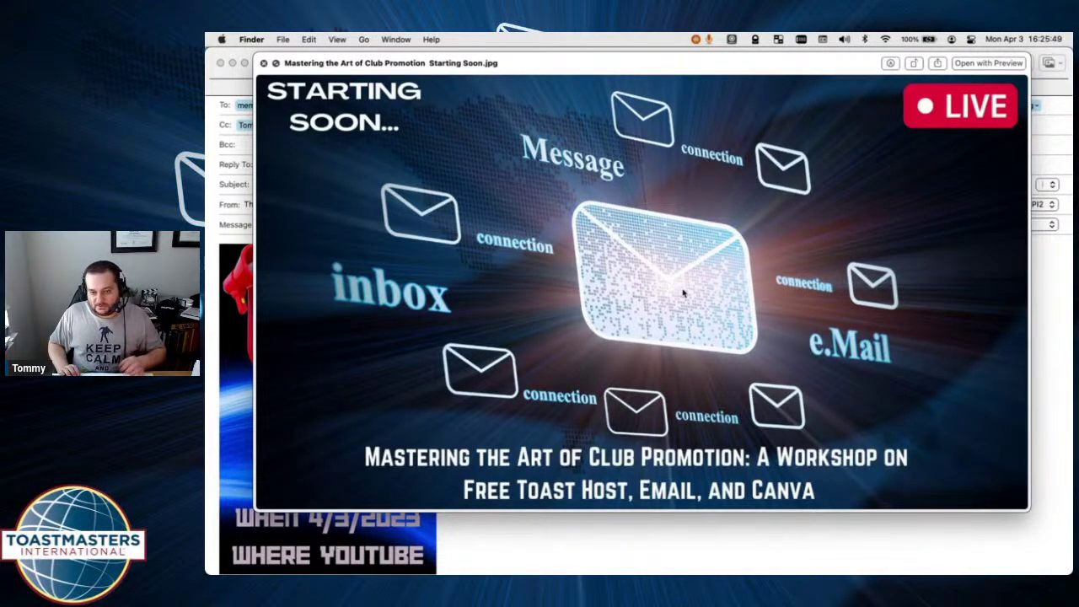
{"action": "key", "text": "Down"}
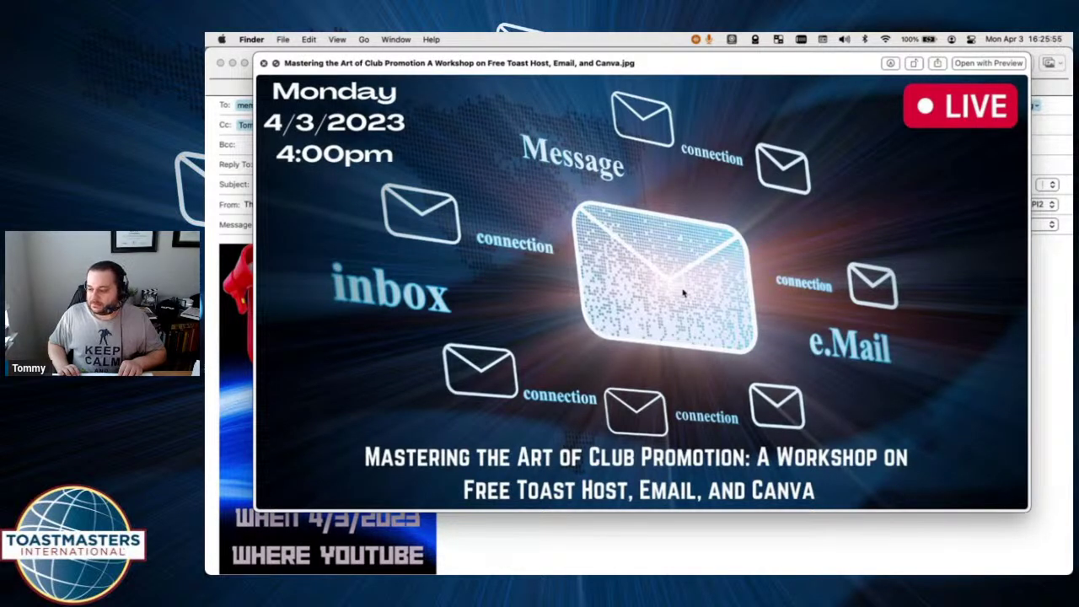
{"action": "key", "text": "space"}
{"action": "key", "text": "Down"}
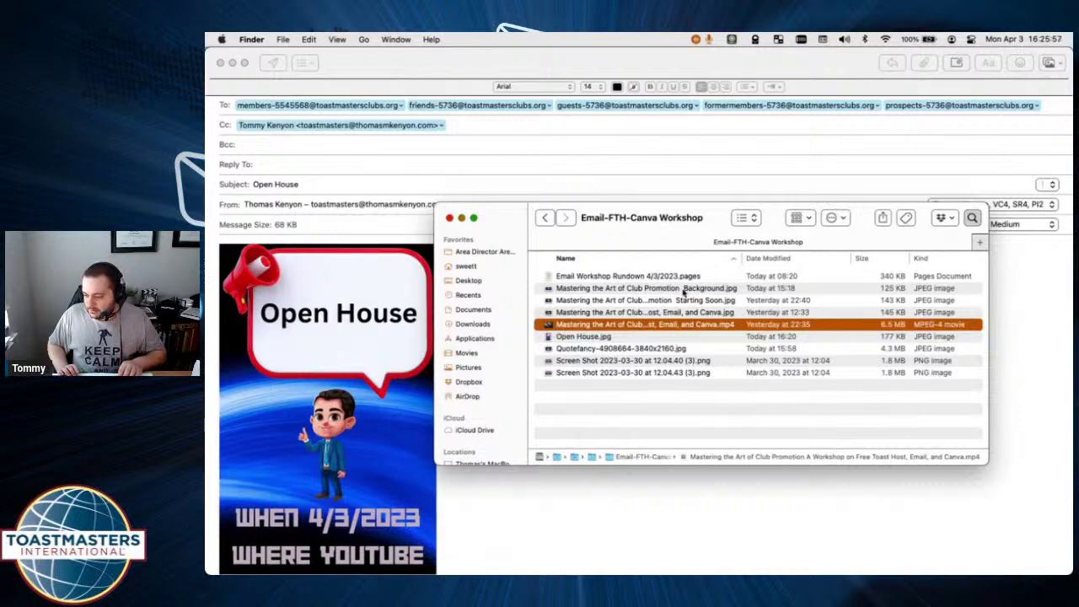
{"action": "key", "text": "space"}
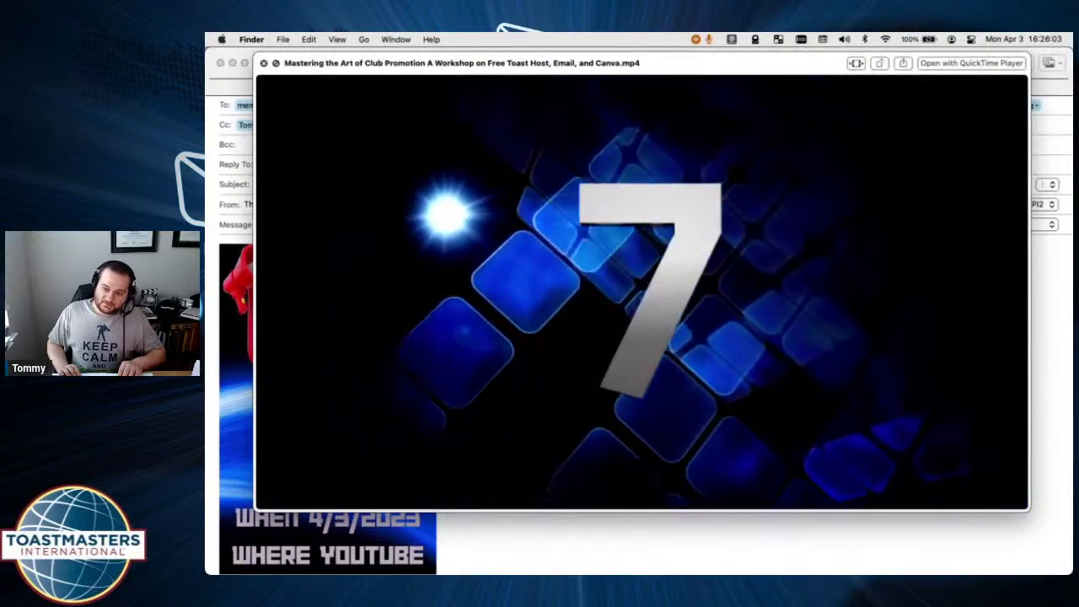
{"action": "key", "text": "space"}
Preview the Open House.jpg flyer, the quote image and the meeting screenshot.
{"action": "key", "text": "Down"}
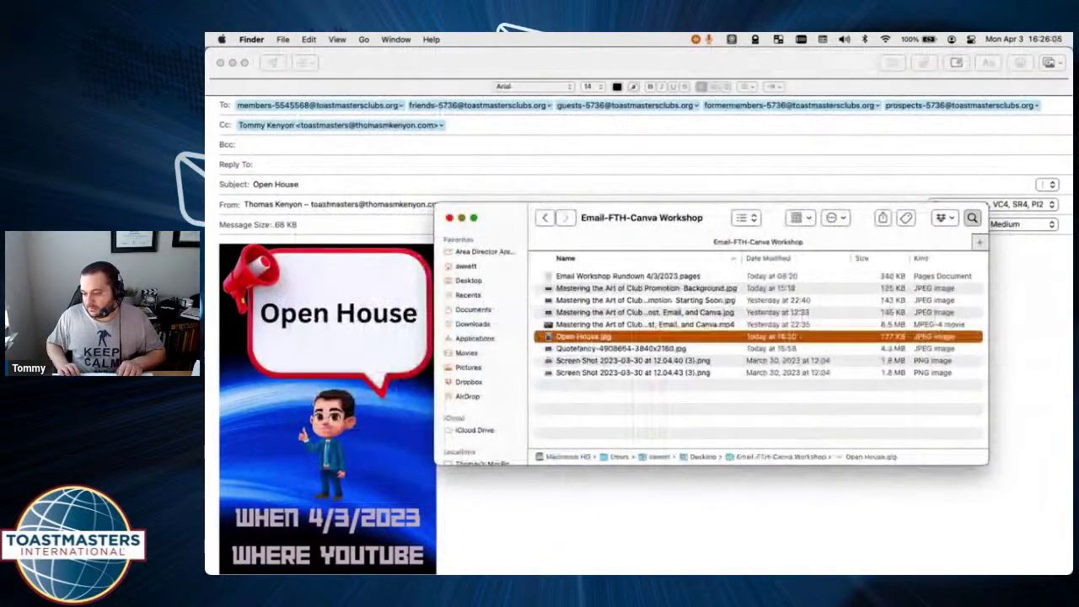
{"action": "key", "text": "space"}
{"action": "key", "text": "space"}
{"action": "key", "text": "Down"}
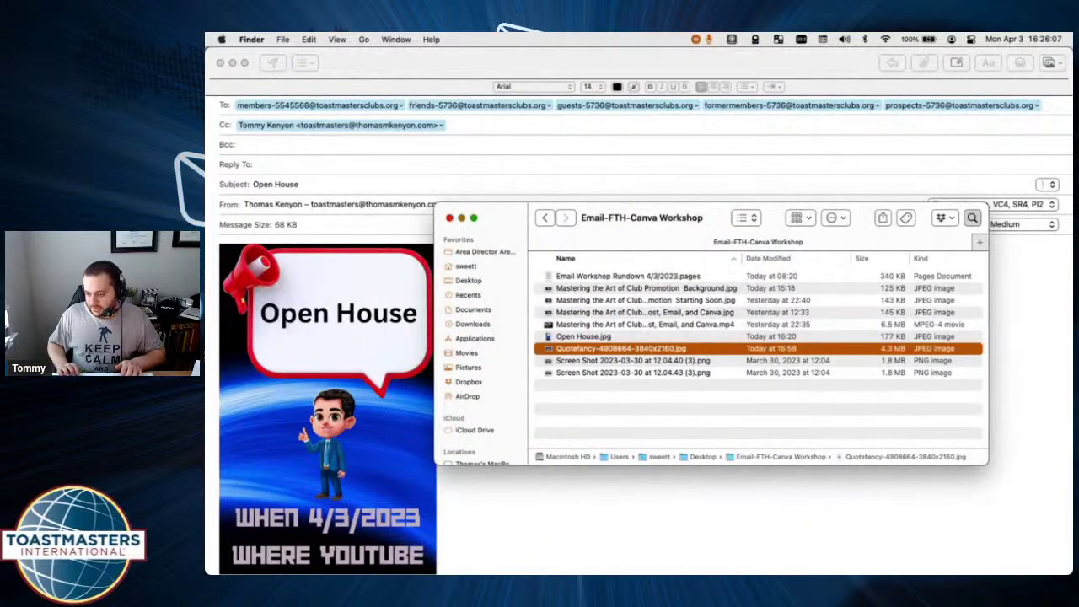
{"action": "key", "text": "space"}
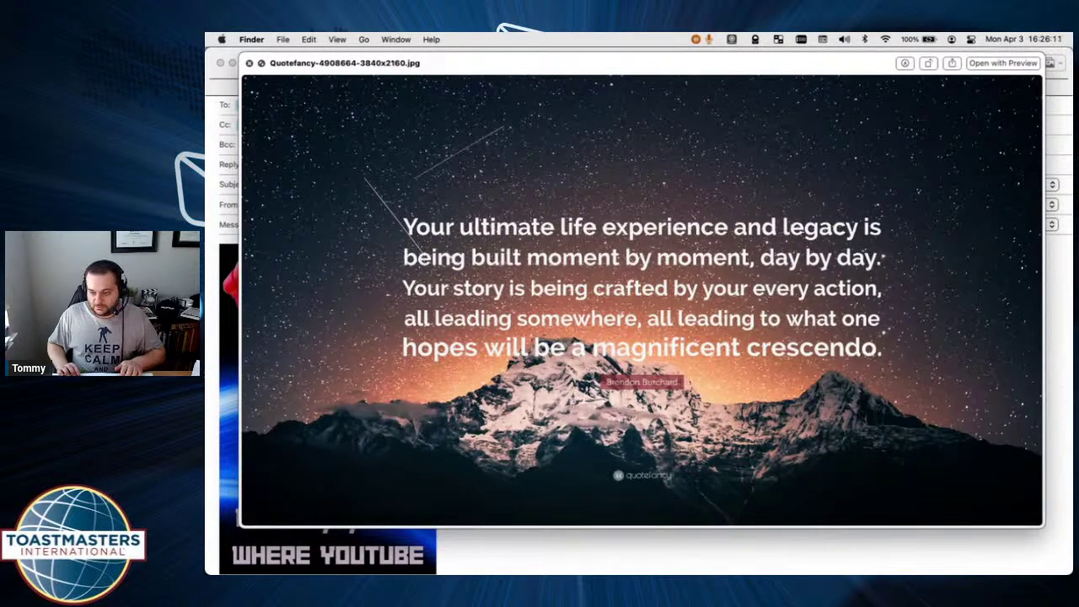
{"action": "key", "text": "space"}
{"action": "key", "text": "Down"}
{"action": "key", "text": "space"}
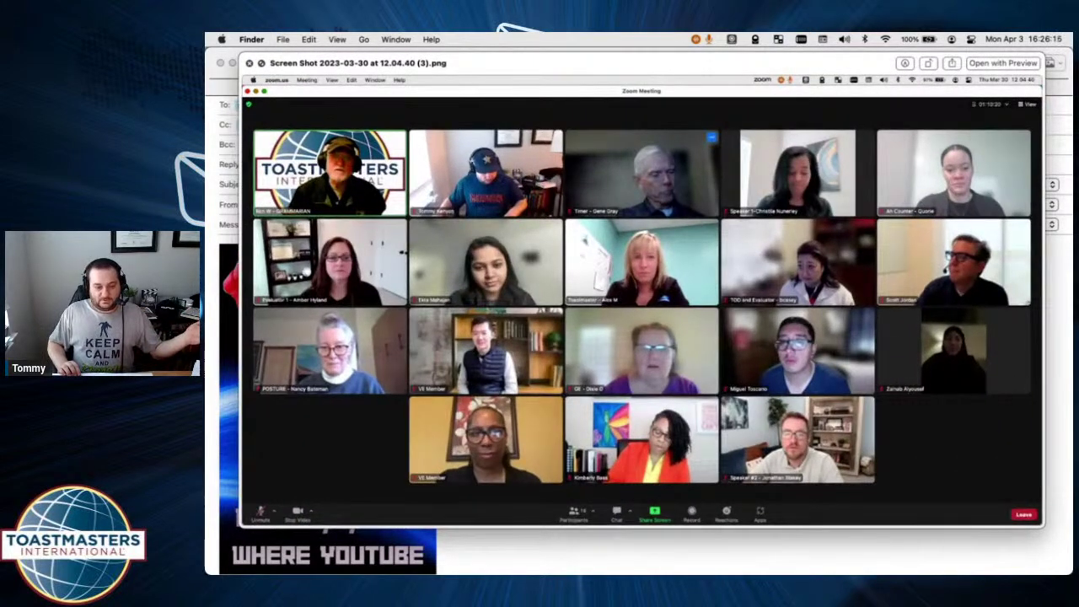
{"action": "key", "text": "space"}
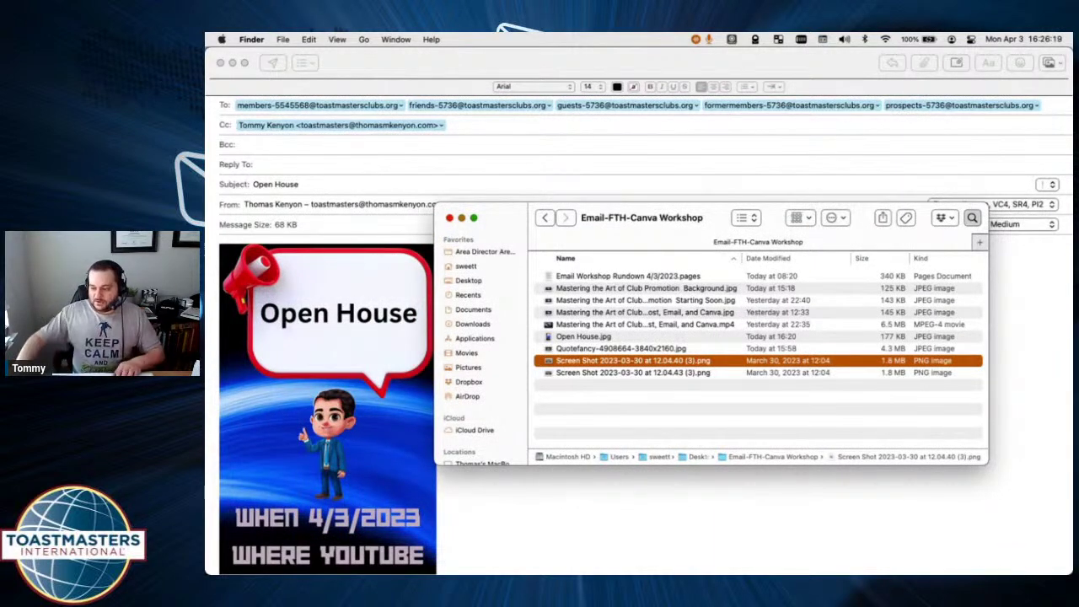
Select the whole message body and centre the Open House flyer.
{"action": "left_click", "coordinate": [543, 533]}
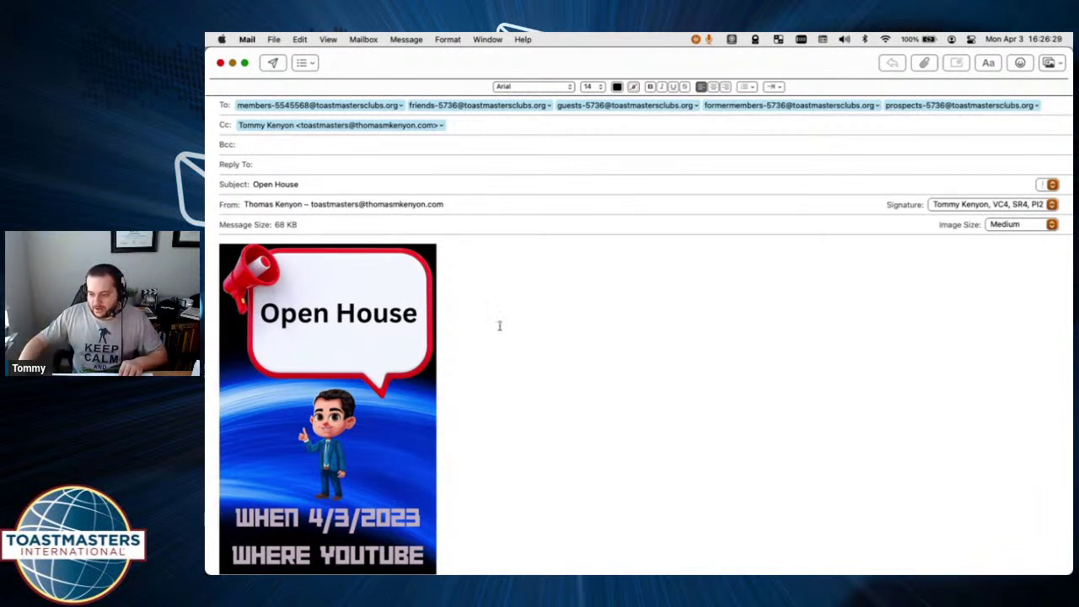
{"action": "key", "text": "super+a"}
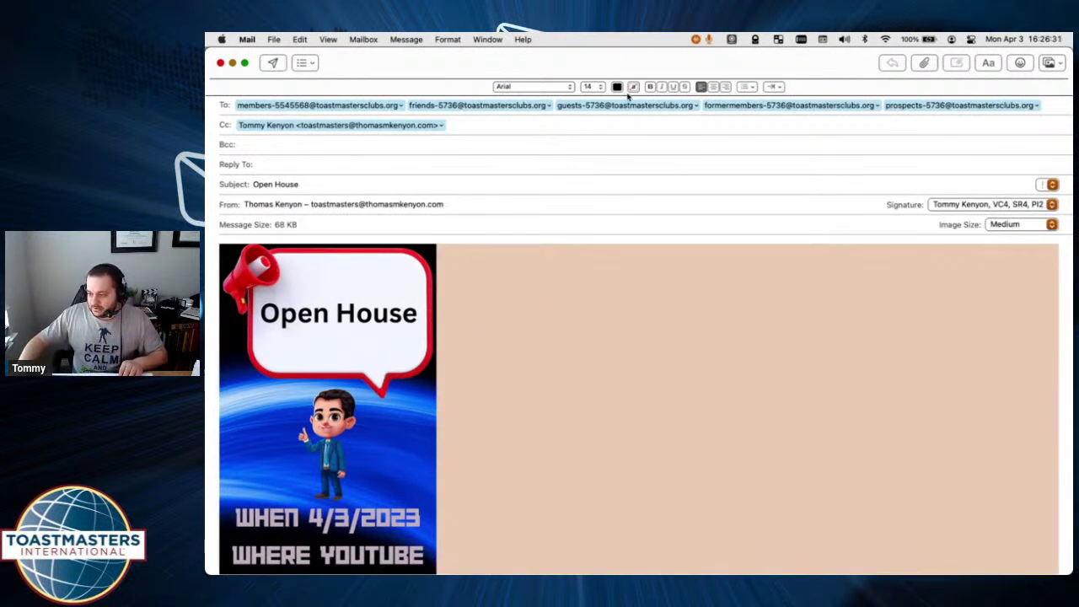
{"action": "left_click", "coordinate": [713, 86]}
Type the lines 'Link', 'Verbal ExpressionS is' and 'Having an Open House' above the flyer.
{"action": "left_click", "coordinate": [514, 259]}
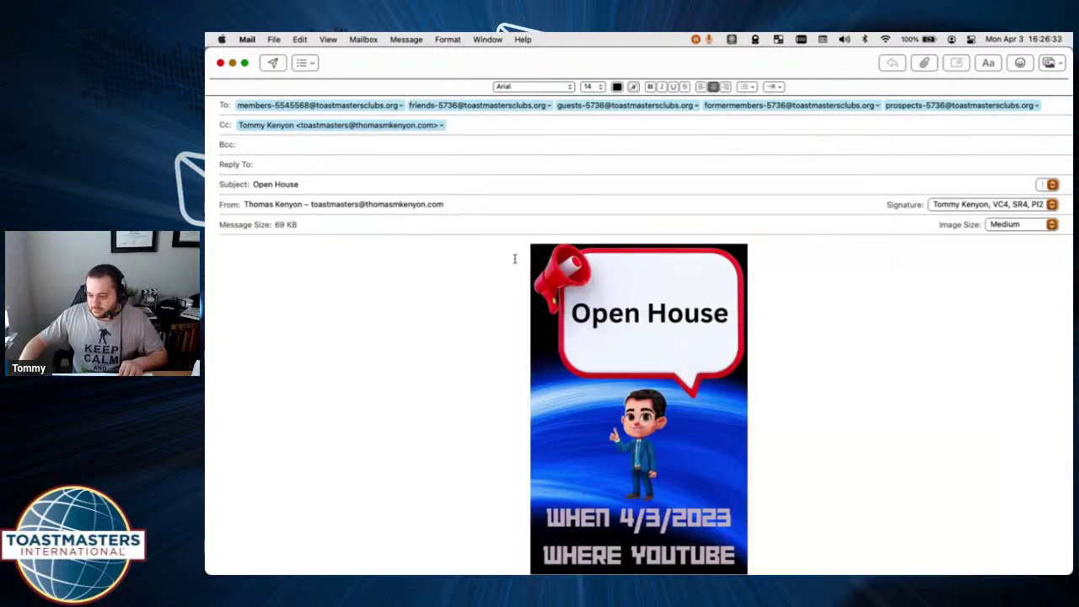
{"action": "key", "text": "Return"}
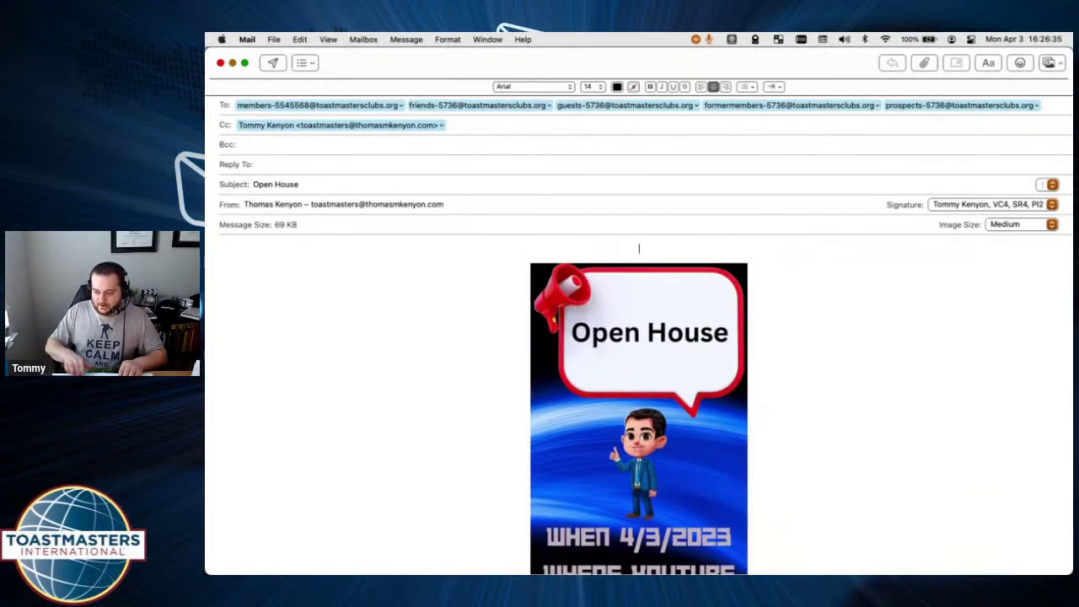
{"action": "type", "text": "Link"}
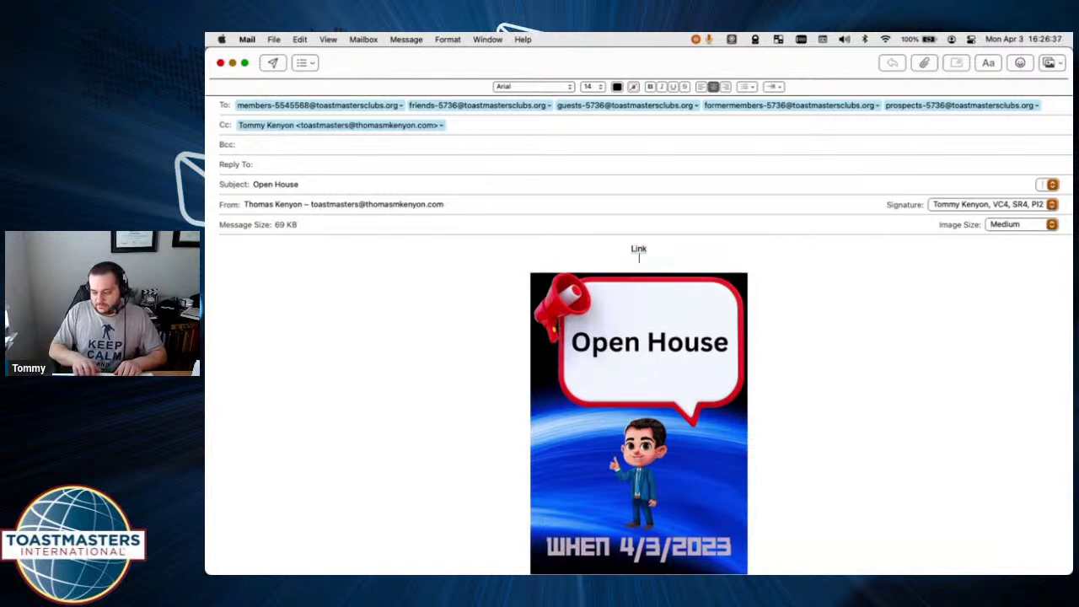
{"action": "key", "text": "Return"}
{"action": "type", "text": "Ver"}
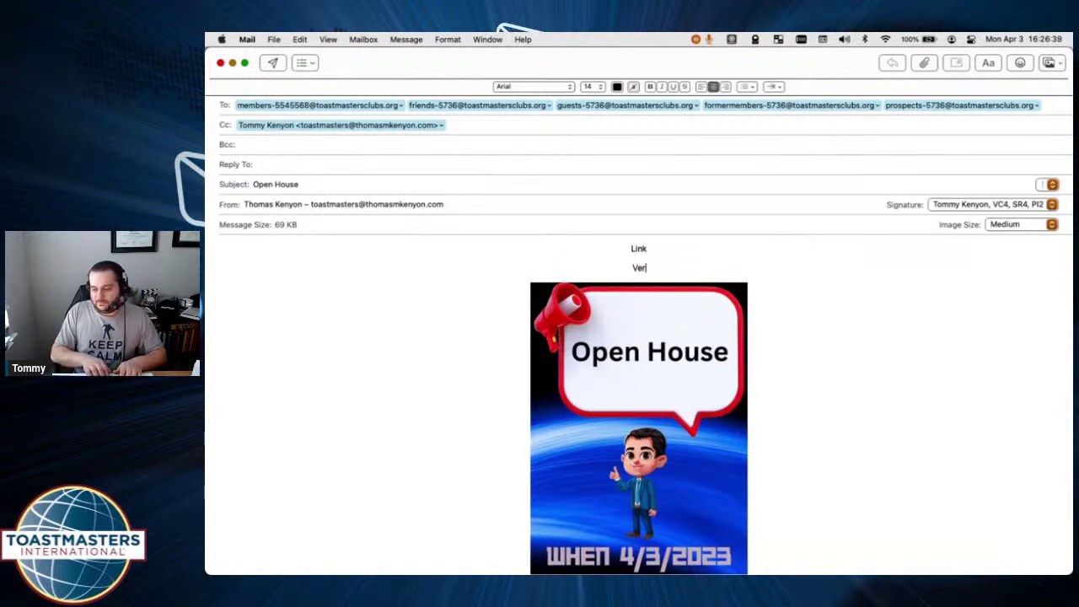
{"action": "type", "text": "bal ExpressionS is"}
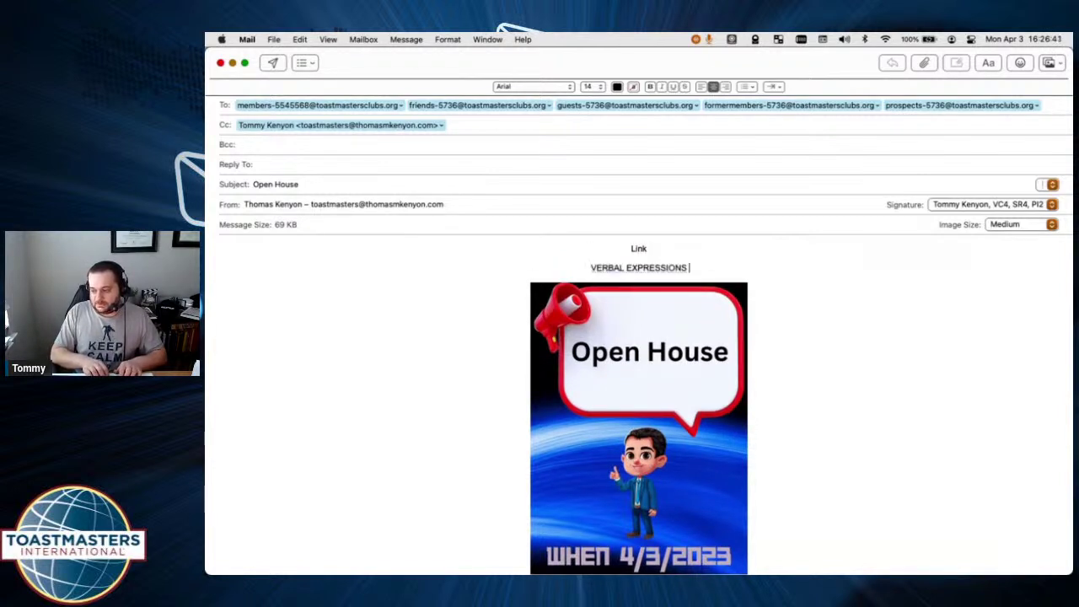
{"action": "key", "text": "Return"}
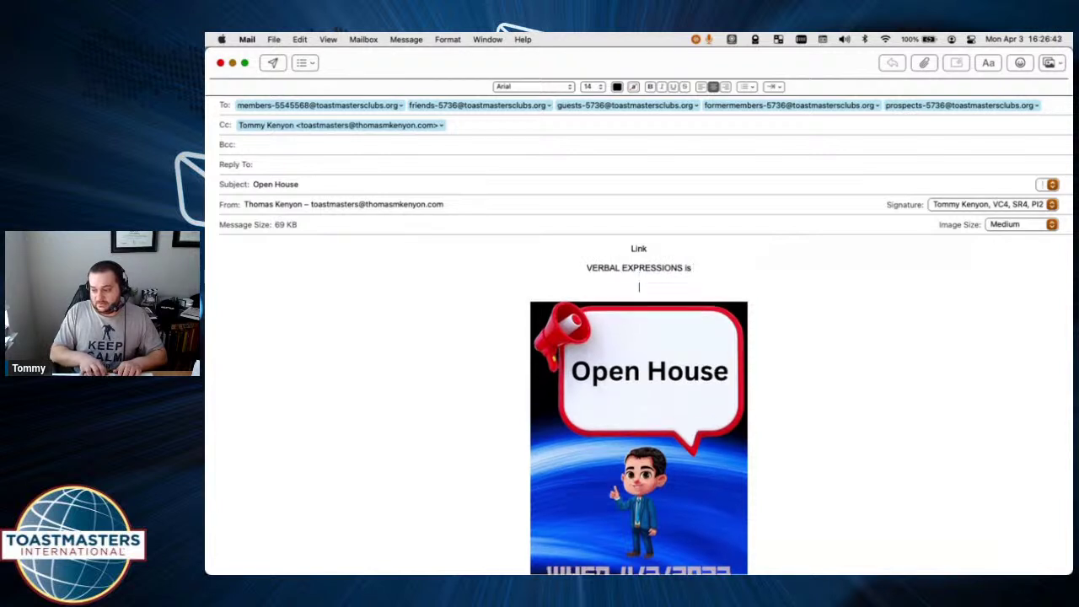
{"action": "type", "text": "Having an o"}
{"action": "key", "text": "BackSpace"}
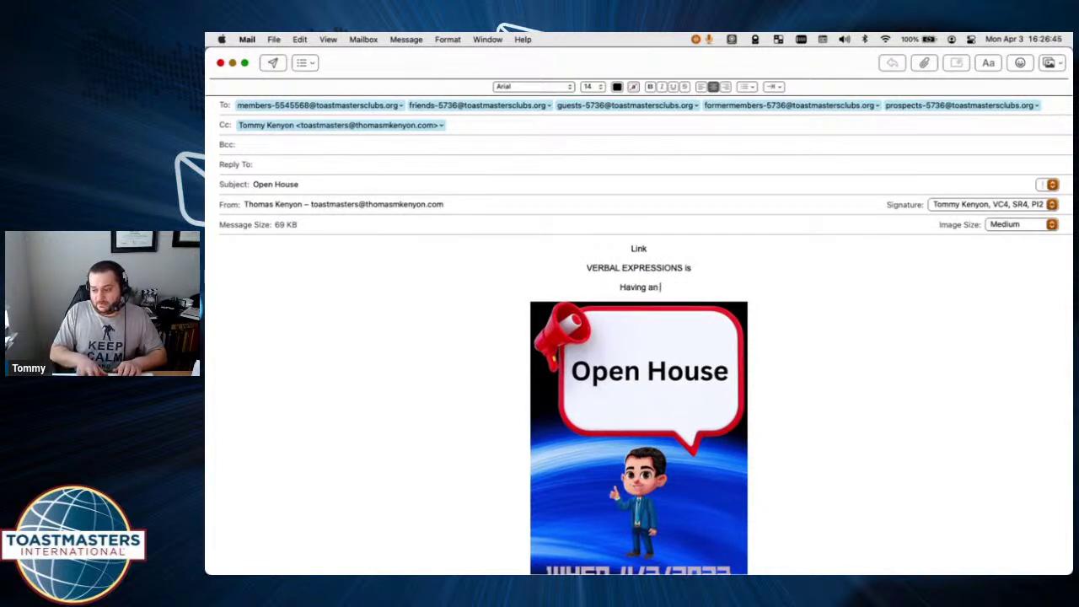
{"action": "type", "text": "Open House"}
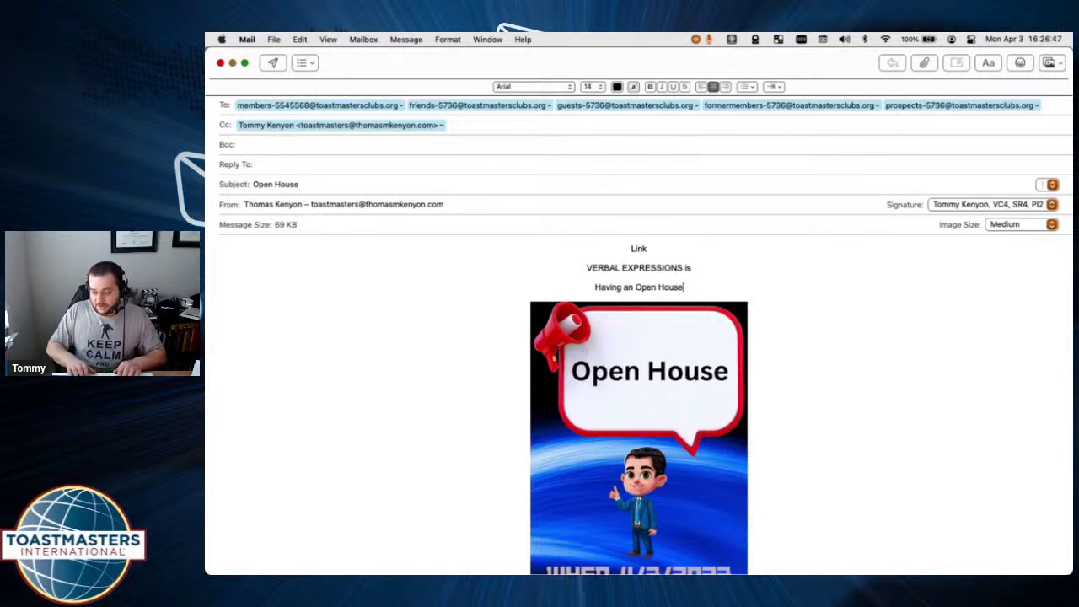
{"action": "key", "text": "Return"}
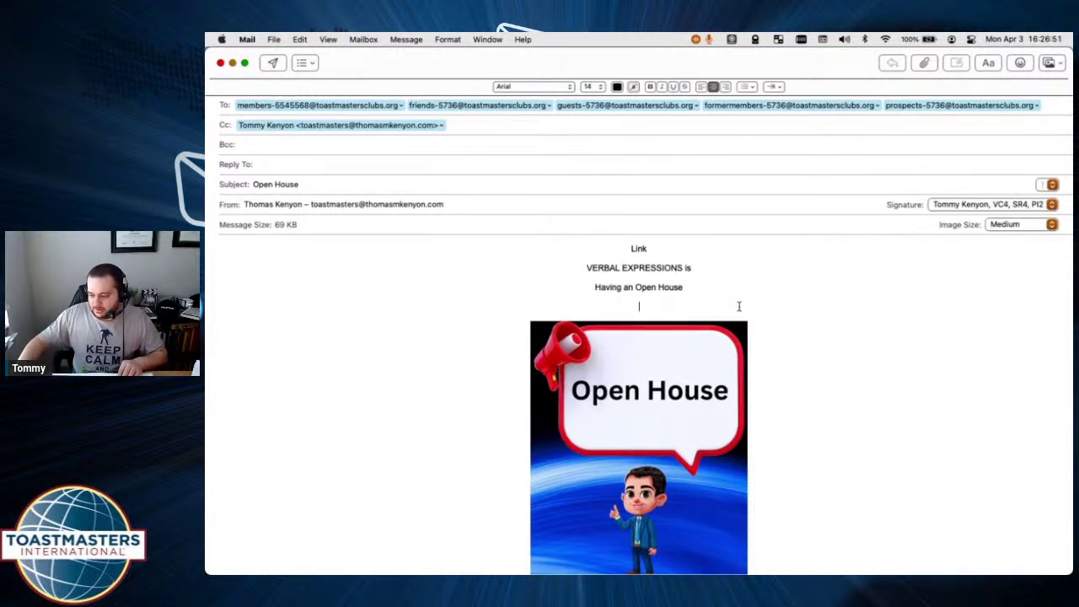
Set the three heading lines above the flyer to 36 pt Avenir.
{"action": "left_click_drag", "start_coordinate": [739, 306], "coordinate": [563, 236]}
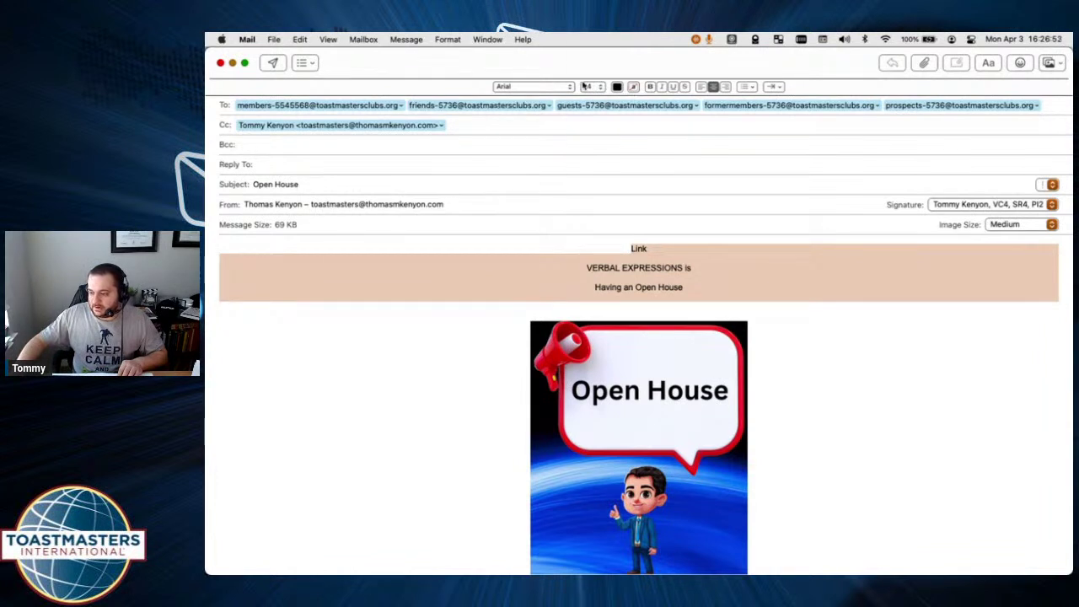
{"action": "left_click", "coordinate": [590, 87]}
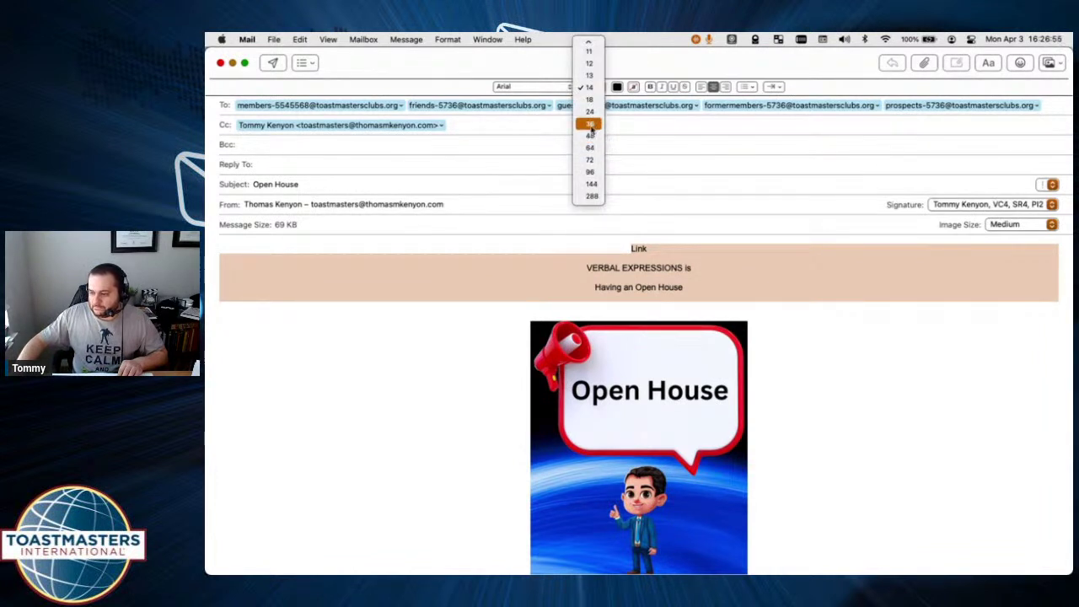
{"action": "left_click", "coordinate": [590, 123]}
{"action": "left_click", "coordinate": [881, 390]}
{"action": "left_click_drag", "start_coordinate": [755, 357], "coordinate": [590, 250]}
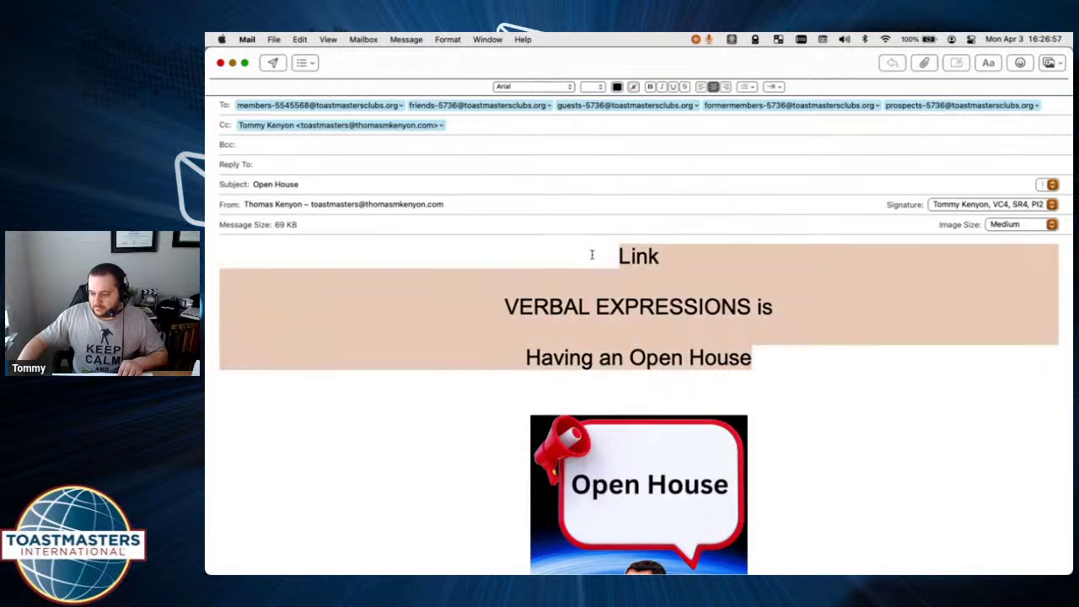
{"action": "left_click", "coordinate": [521, 87]}
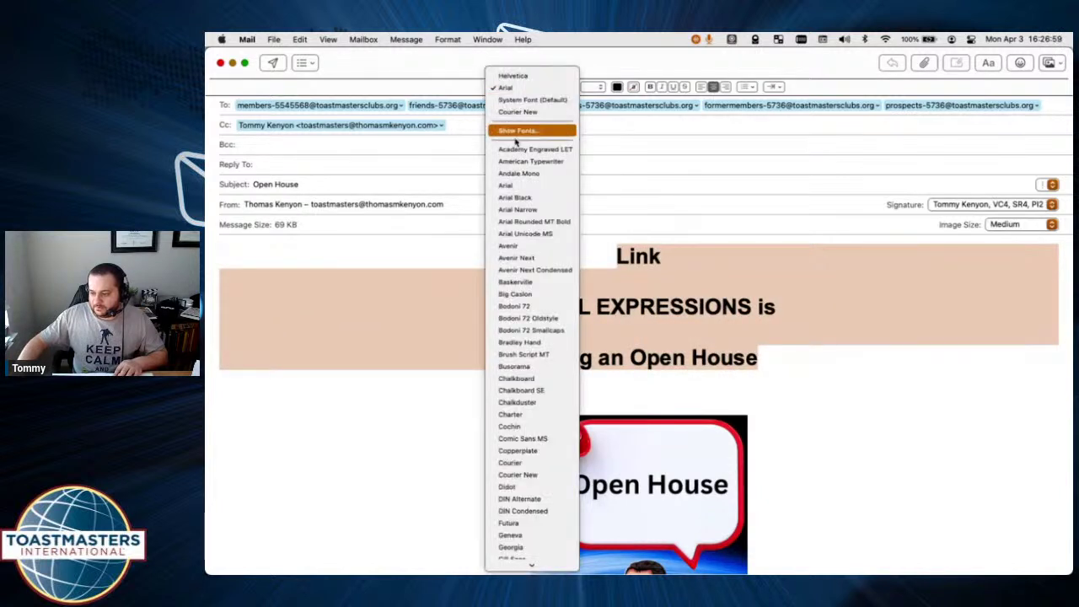
{"action": "left_click", "coordinate": [529, 247]}
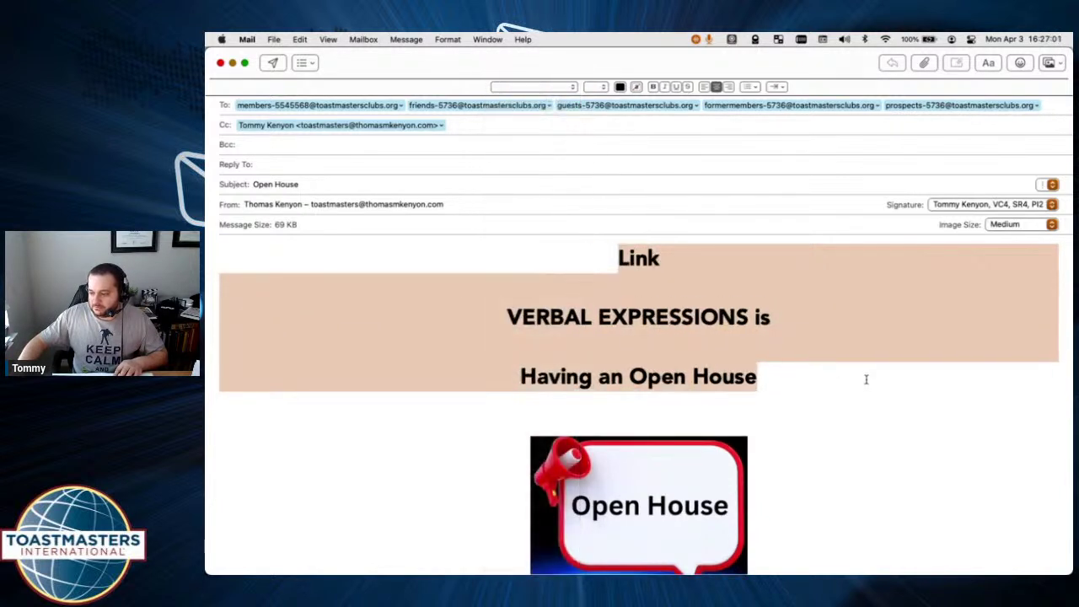
{"action": "left_click", "coordinate": [859, 377]}
Left-align the signature block below the flyer.
{"action": "scroll", "coordinate": [856, 377], "scroll_direction": "down", "scroll_amount": 10}
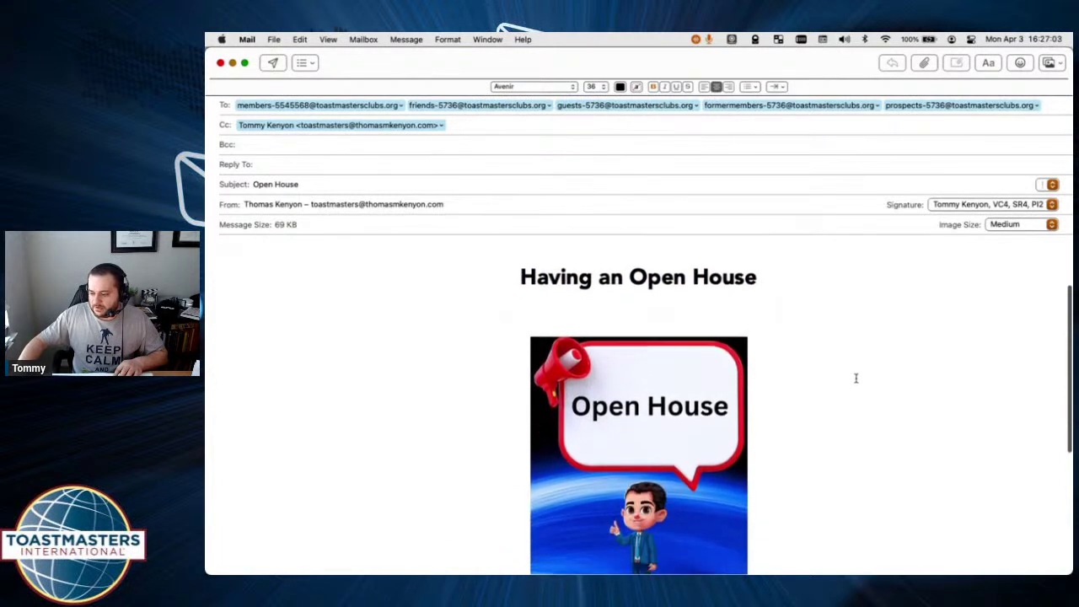
{"action": "scroll", "coordinate": [854, 379], "scroll_direction": "up", "scroll_amount": 2}
{"action": "scroll", "coordinate": [855, 379], "scroll_direction": "down", "scroll_amount": 2}
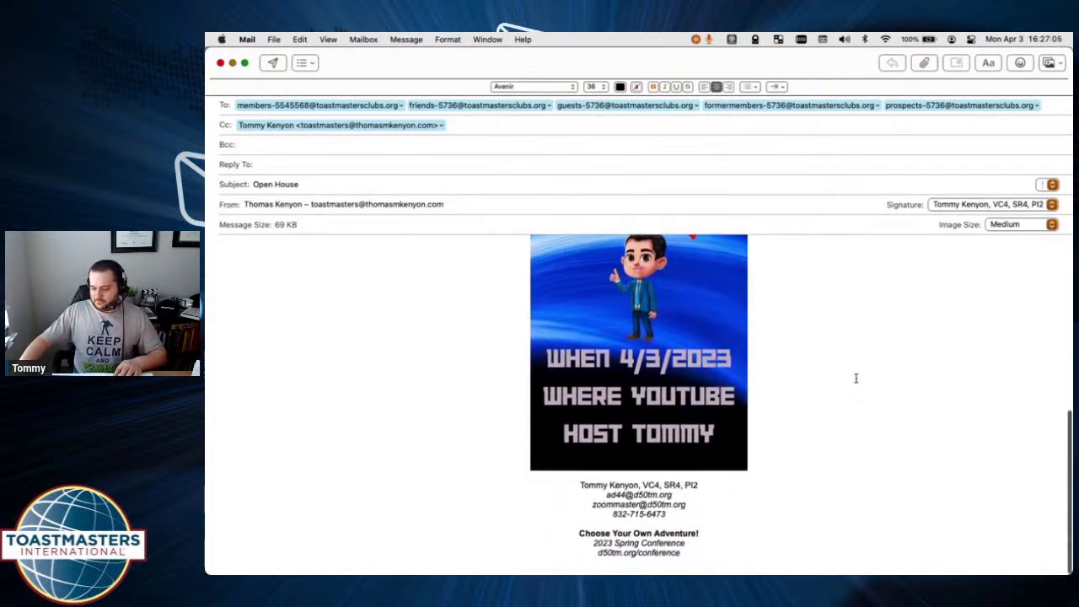
{"action": "left_click", "coordinate": [726, 563]}
{"action": "left_click_drag", "start_coordinate": [721, 564], "coordinate": [570, 486]}
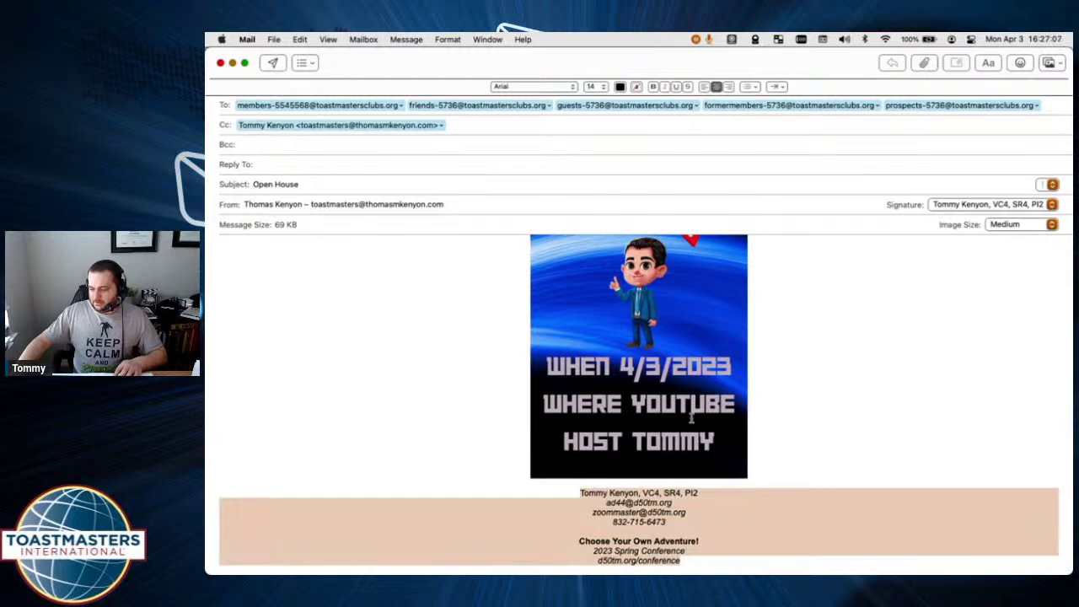
{"action": "left_click", "coordinate": [706, 88]}
{"action": "left_click", "coordinate": [824, 496]}
{"action": "scroll", "coordinate": [826, 493], "scroll_direction": "up", "scroll_amount": 15}
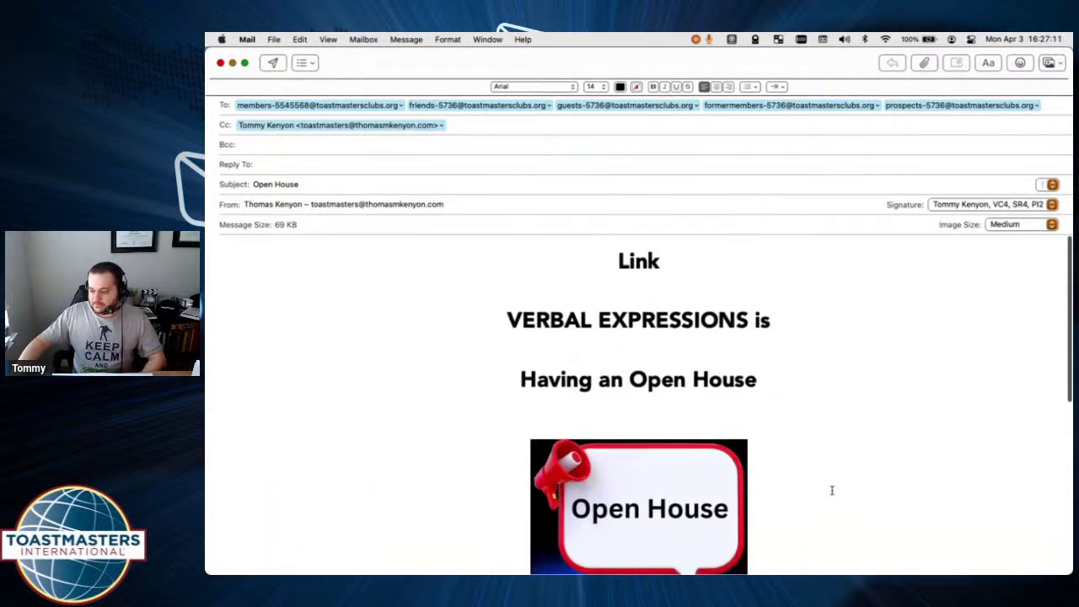
{"action": "scroll", "coordinate": [829, 490], "scroll_direction": "down", "scroll_amount": 2}
{"action": "scroll", "coordinate": [826, 480], "scroll_direction": "up", "scroll_amount": 3}
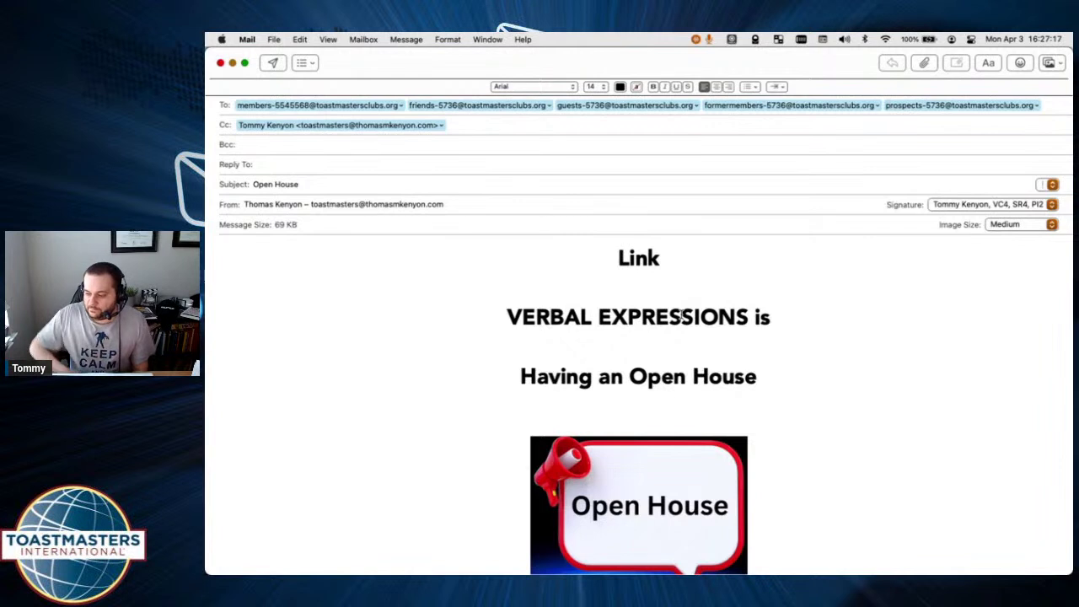
{"action": "scroll", "coordinate": [839, 317], "scroll_direction": "down", "scroll_amount": 2}
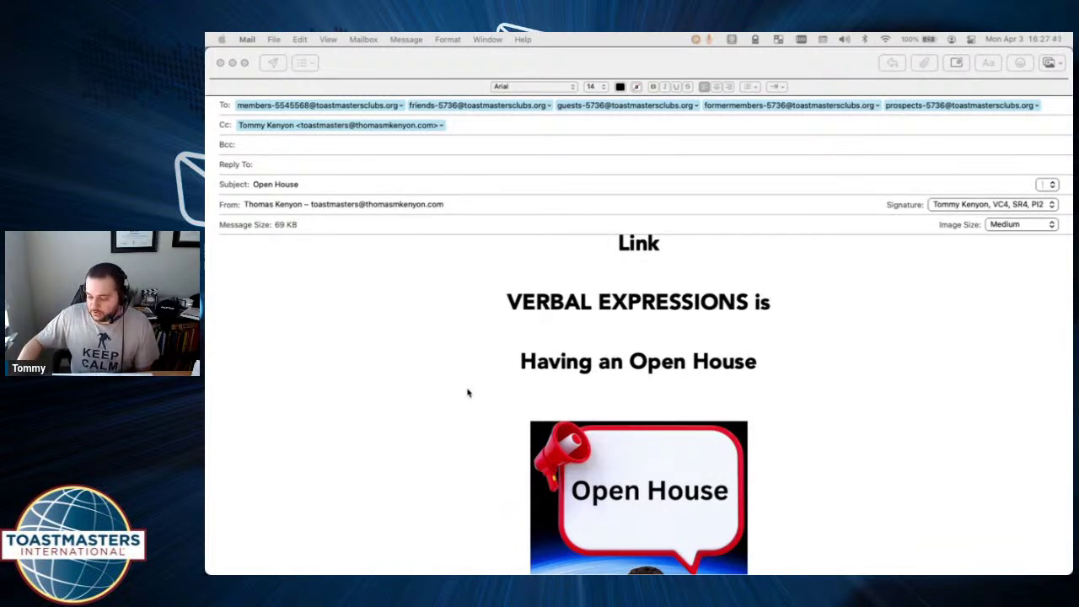
Return to the agenda e-mail page and view Image Properties' Upload tab, closing without changes.
{"action": "key", "text": "ctrl+Left"}
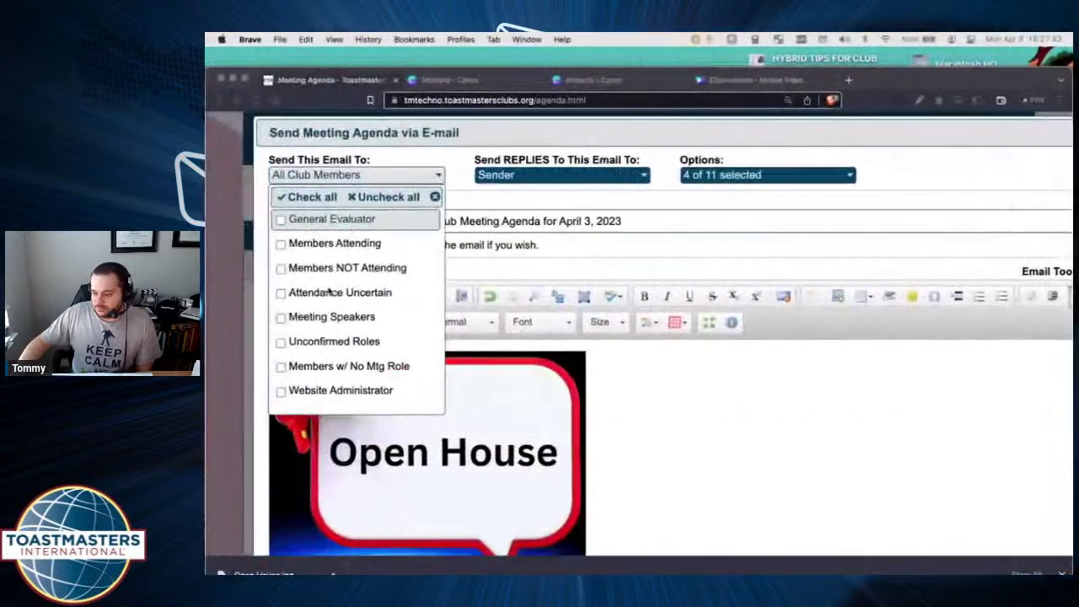
{"action": "left_click", "coordinate": [649, 407]}
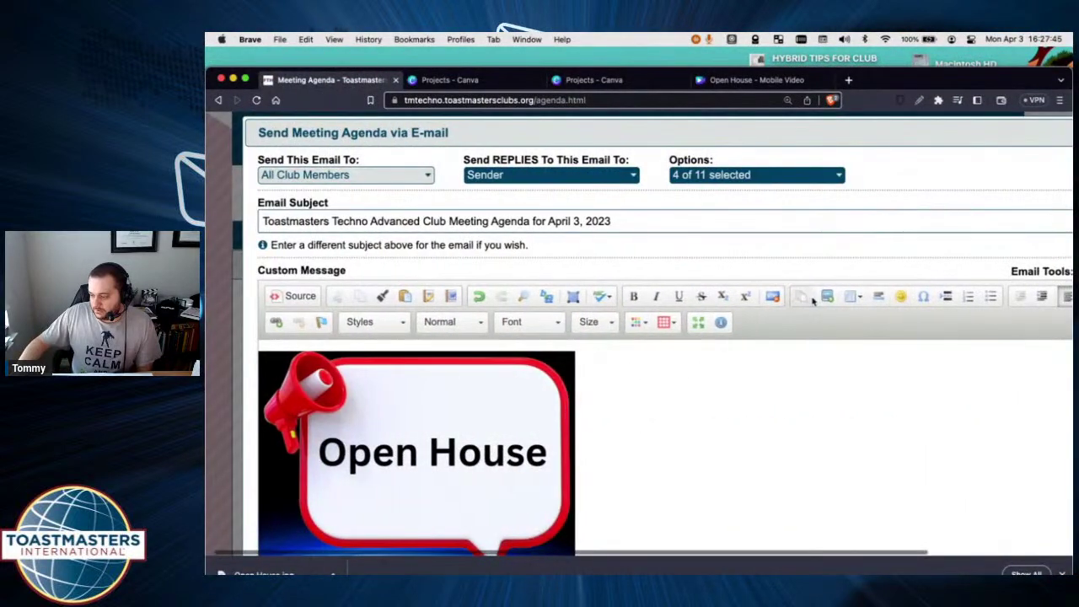
{"action": "left_click", "coordinate": [838, 295]}
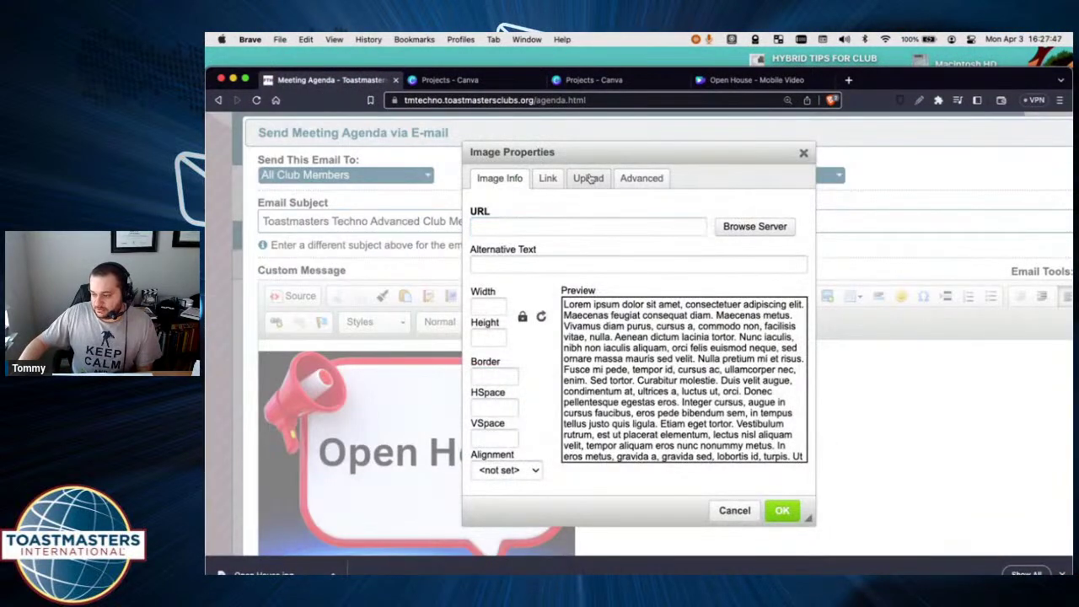
{"action": "left_click", "coordinate": [587, 178]}
{"action": "left_click", "coordinate": [804, 154]}
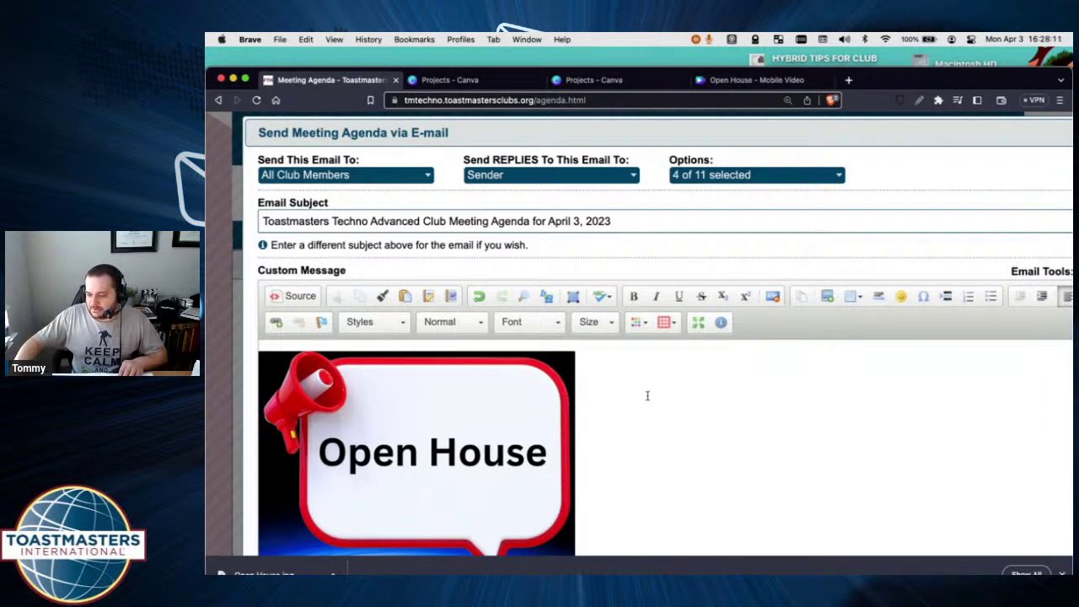
Delete the Open House image from the custom message and peek at the Table size picker.
{"action": "key", "text": "BackSpace"}
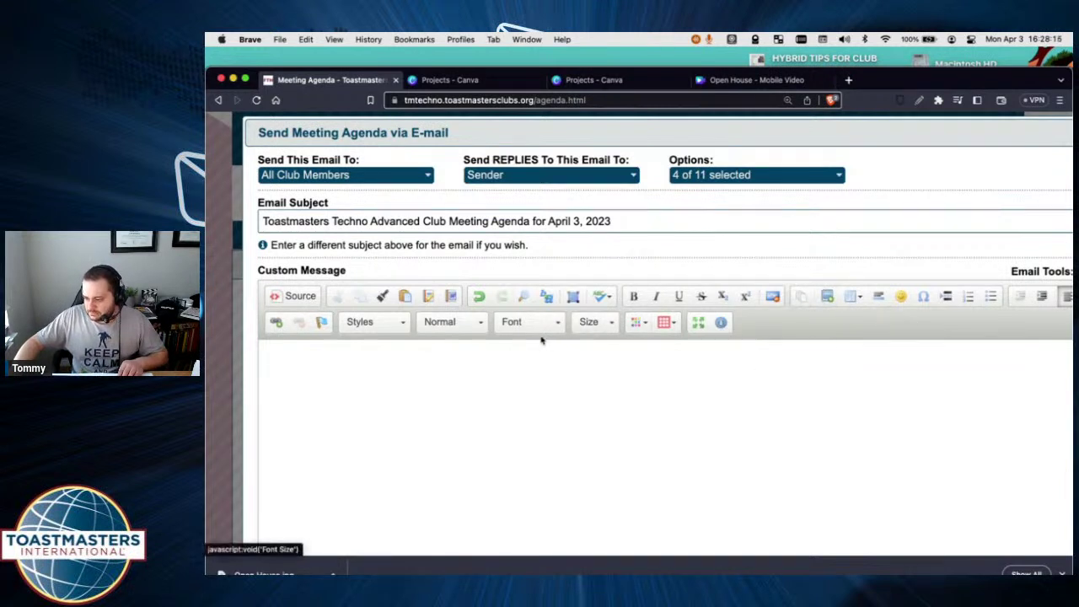
{"action": "left_click", "coordinate": [859, 297]}
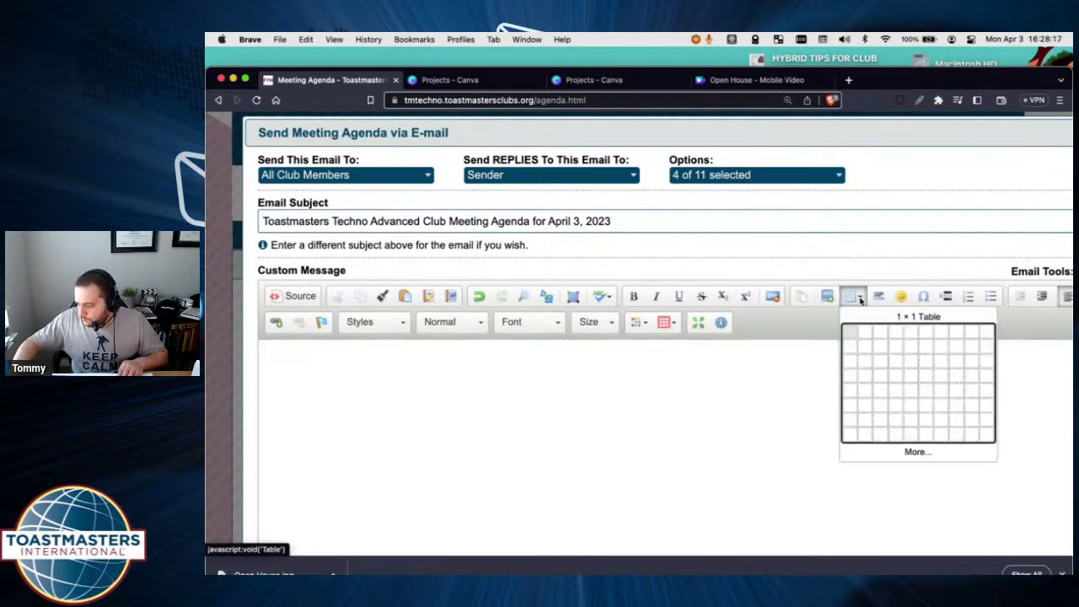
{"action": "left_click", "coordinate": [859, 298]}
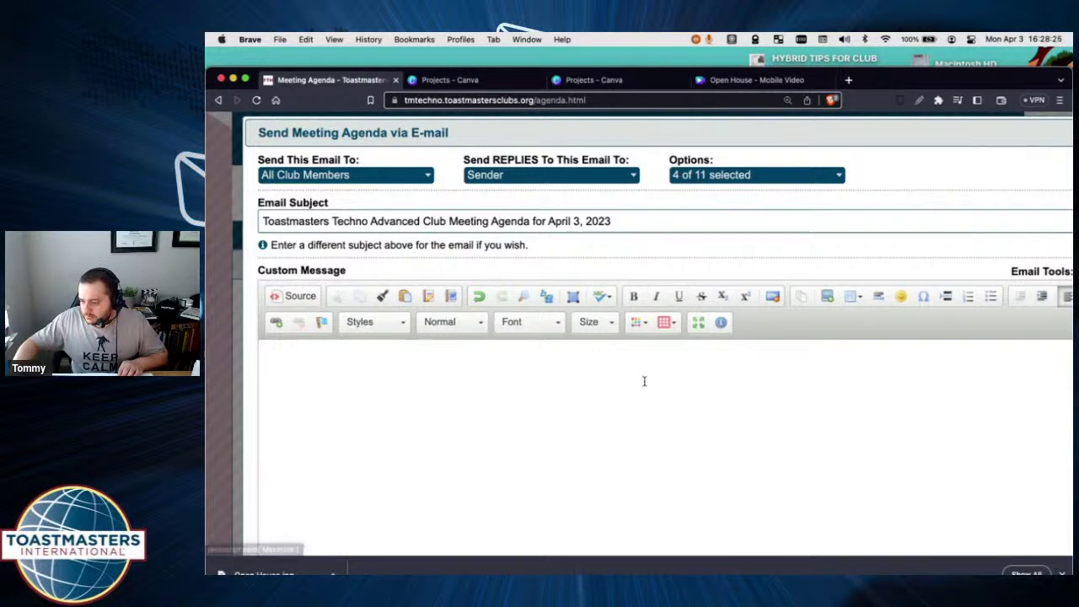
{"action": "scroll", "coordinate": [649, 379], "scroll_direction": "down", "scroll_amount": 5}
{"action": "scroll", "coordinate": [654, 379], "scroll_direction": "up", "scroll_amount": 4}
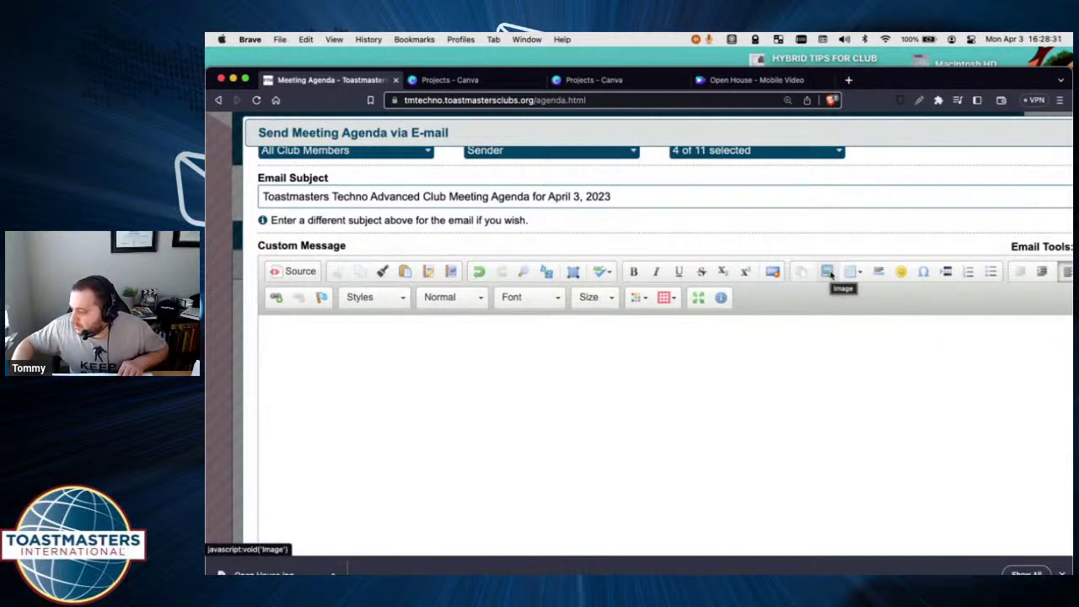
Browse the Email Tools dropdown without choosing anything.
{"action": "scroll", "coordinate": [834, 283], "scroll_direction": "right", "scroll_amount": 3}
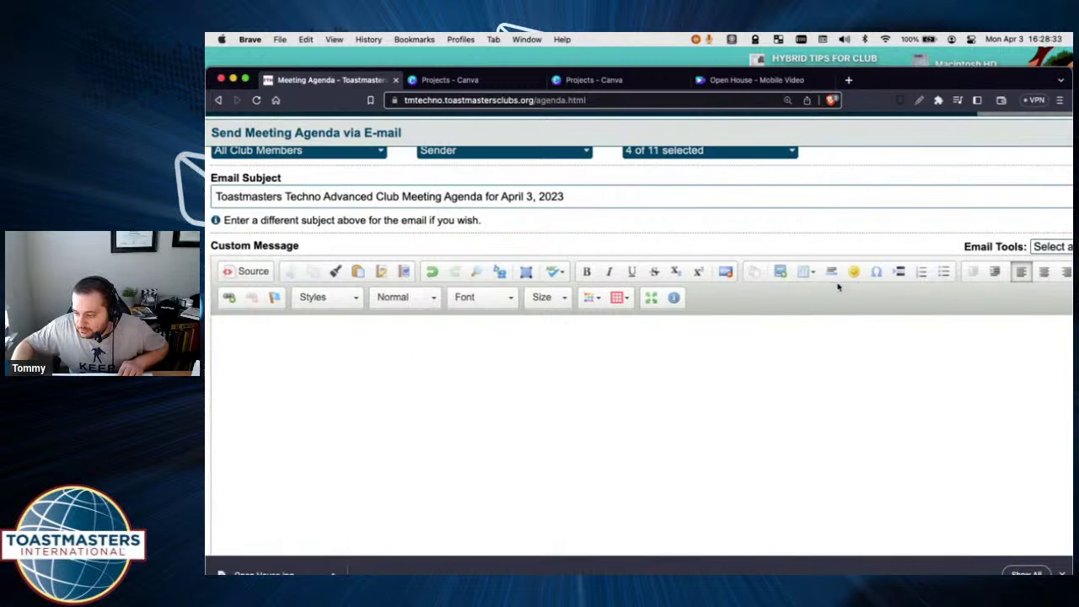
{"action": "scroll", "coordinate": [841, 288], "scroll_direction": "right", "scroll_amount": 4}
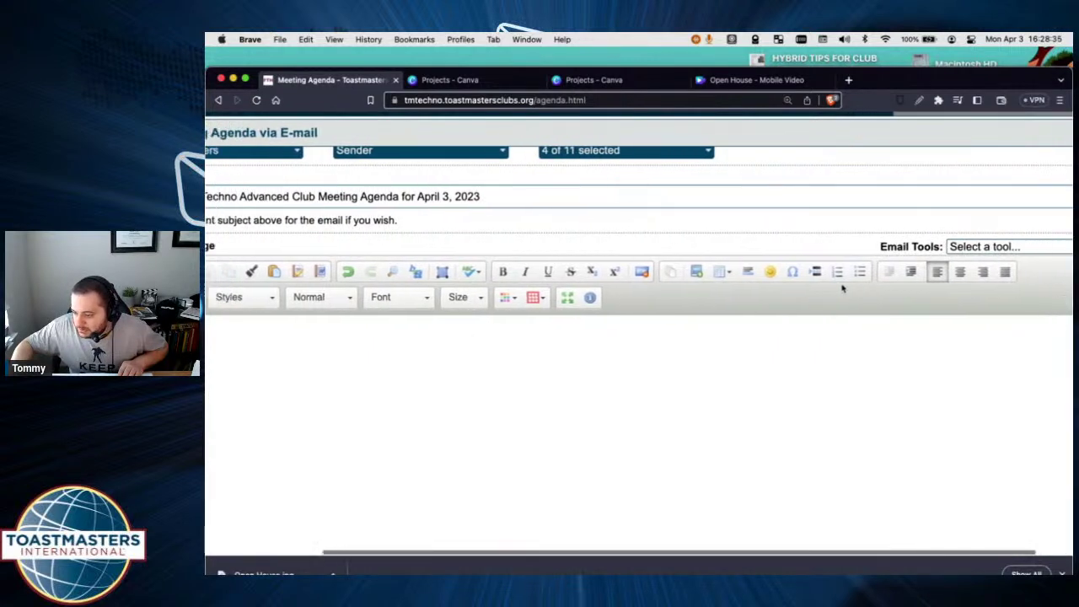
{"action": "scroll", "coordinate": [841, 288], "scroll_direction": "right", "scroll_amount": 3}
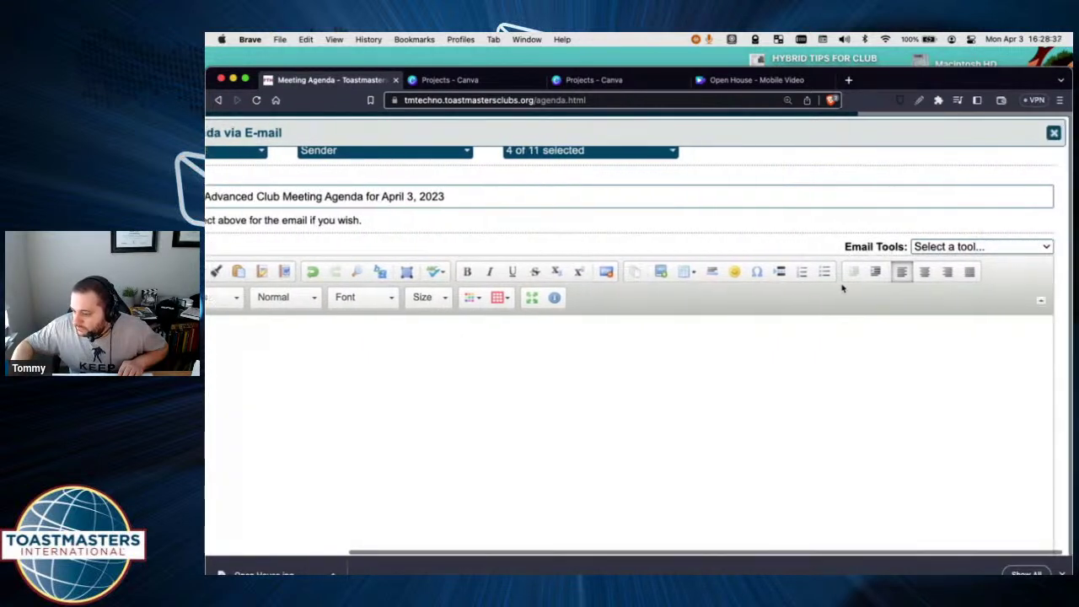
{"action": "left_click", "coordinate": [978, 248]}
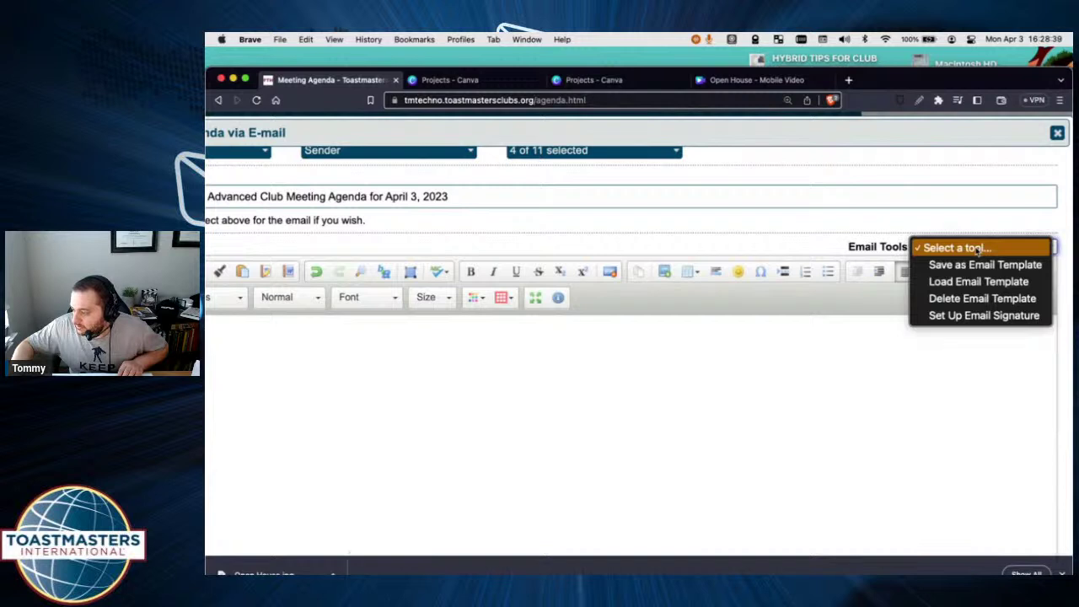
{"action": "left_click", "coordinate": [829, 363]}
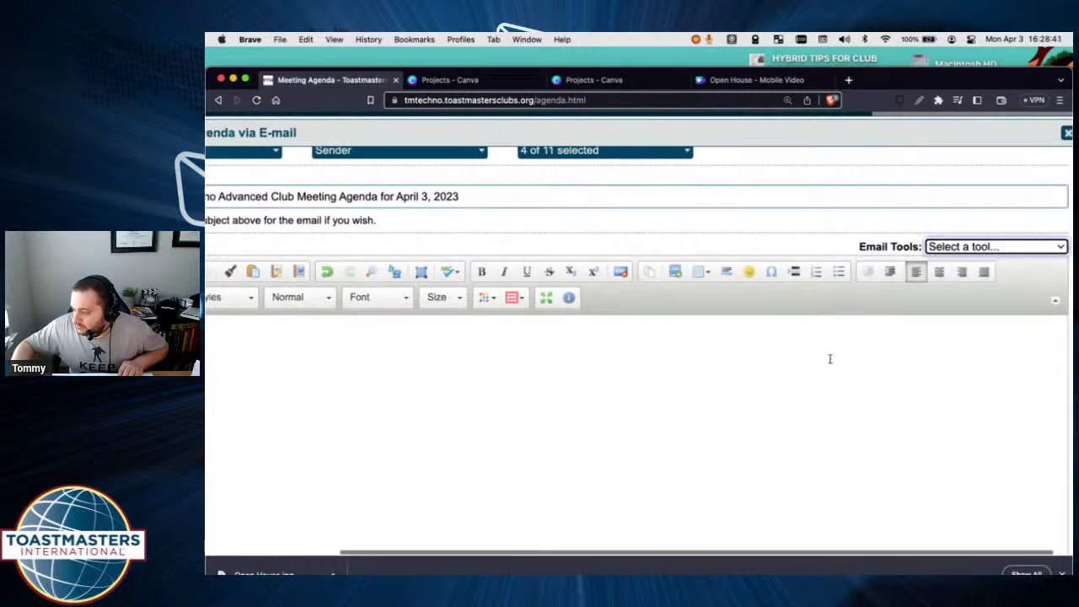
{"action": "scroll", "coordinate": [829, 361], "scroll_direction": "left", "scroll_amount": 10}
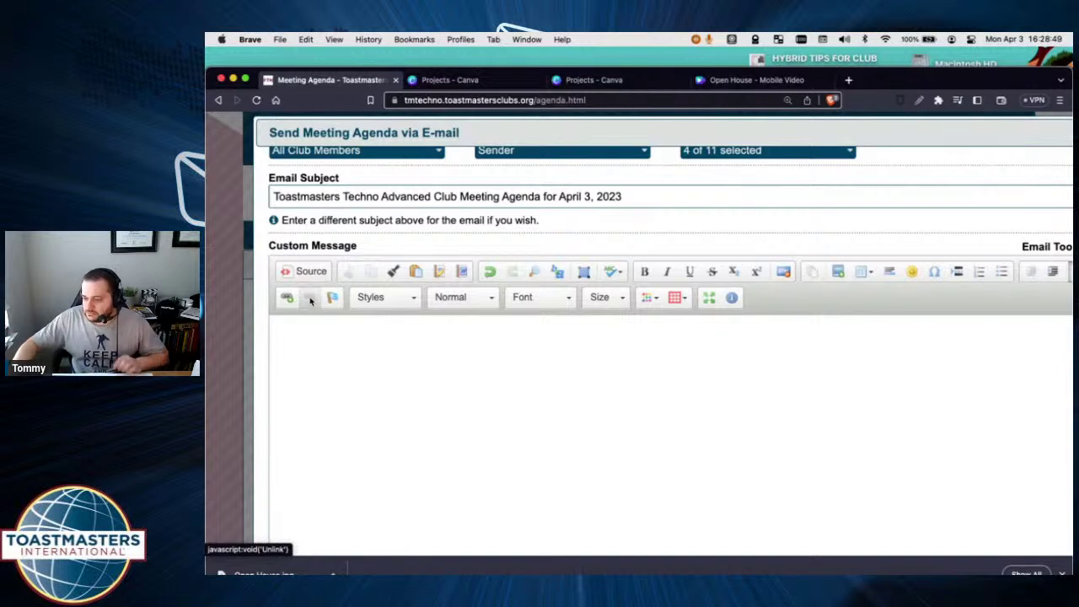
{"action": "scroll", "coordinate": [638, 361], "scroll_direction": "up", "scroll_amount": 1}
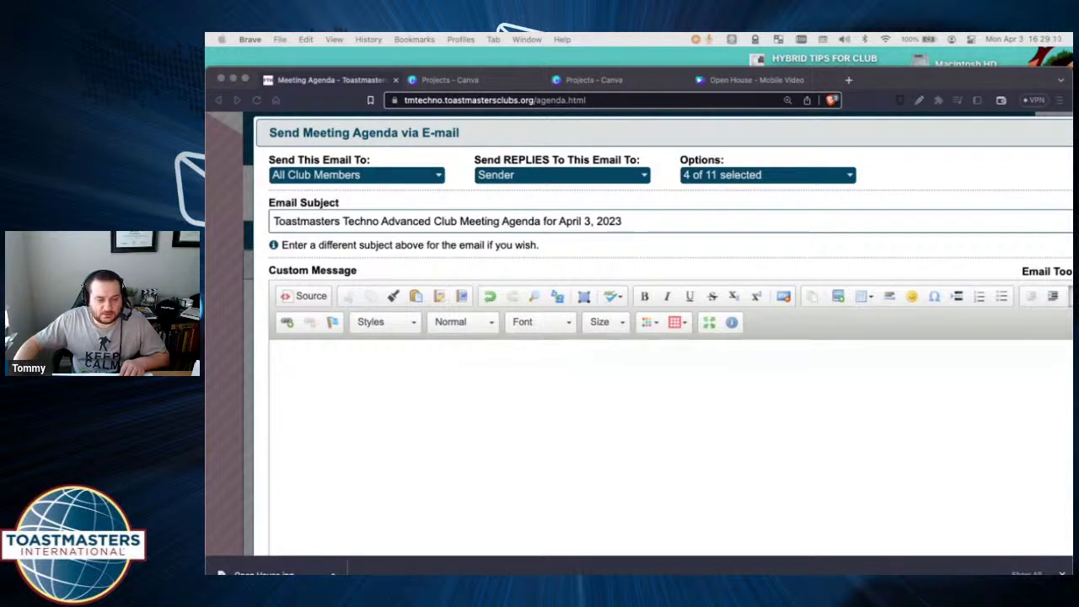
Paste the copied Free Toast Host agenda text and mailing-list addresses into the custom message.
{"action": "left_click", "coordinate": [525, 379]}
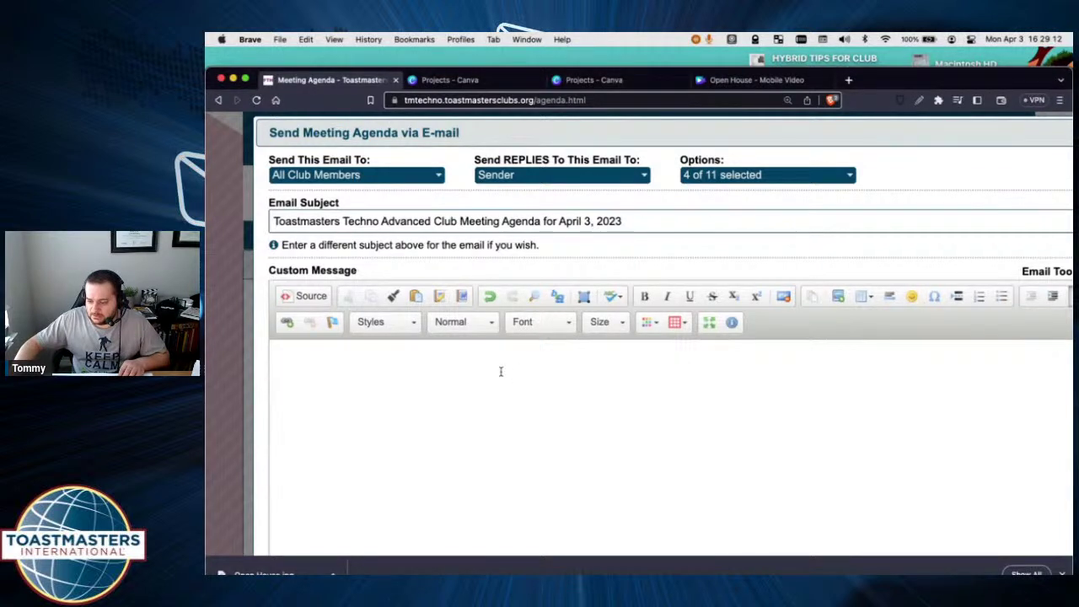
{"action": "left_click", "coordinate": [461, 296]}
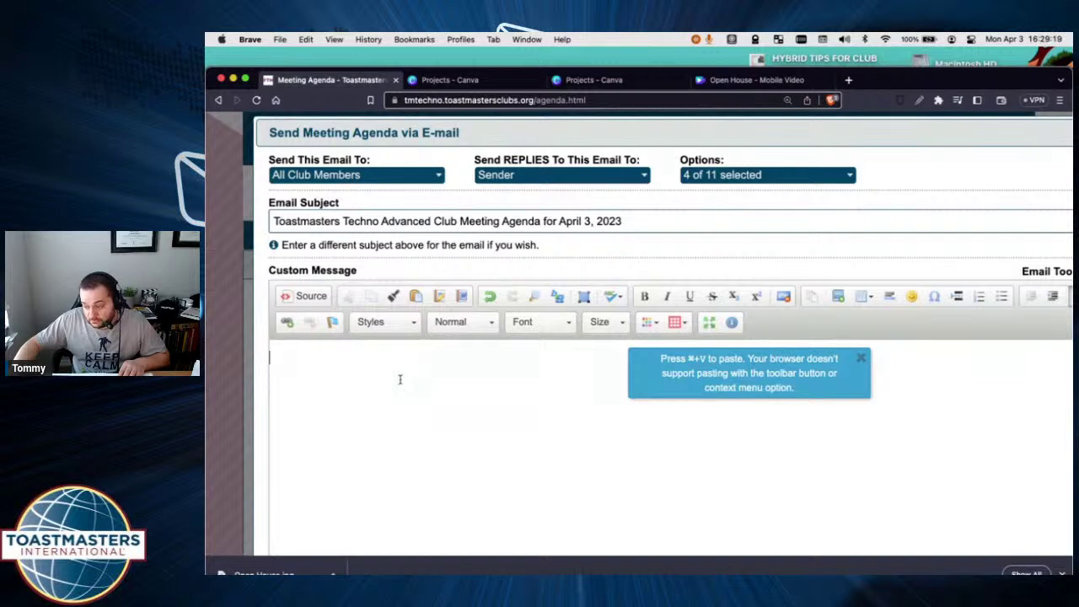
{"action": "key", "text": "super+v"}
{"action": "scroll", "coordinate": [455, 388], "scroll_direction": "down", "scroll_amount": 2}
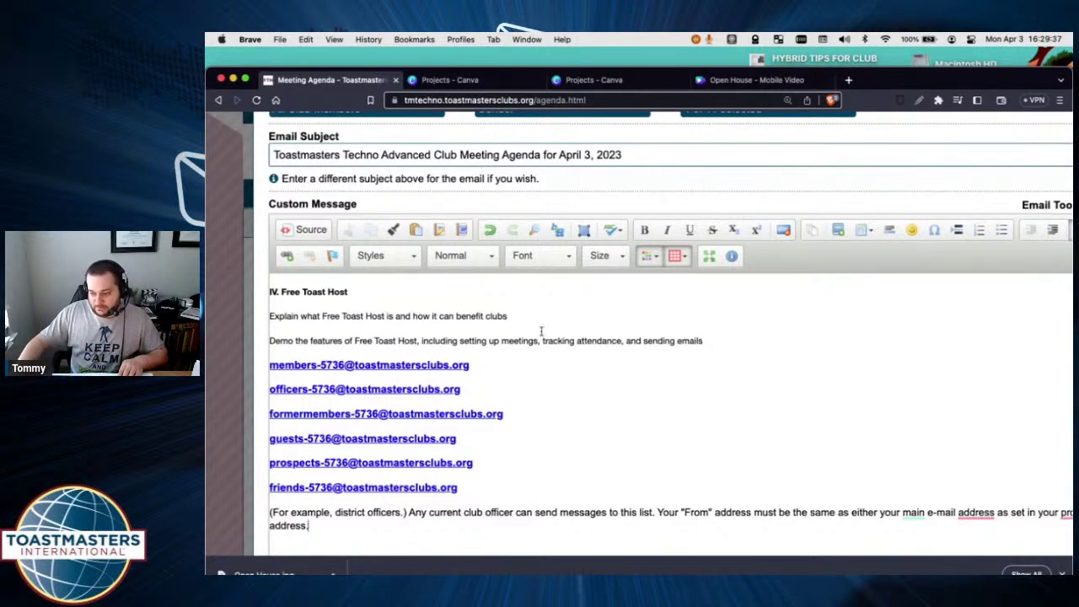
{"action": "key", "text": "super+Tab"}
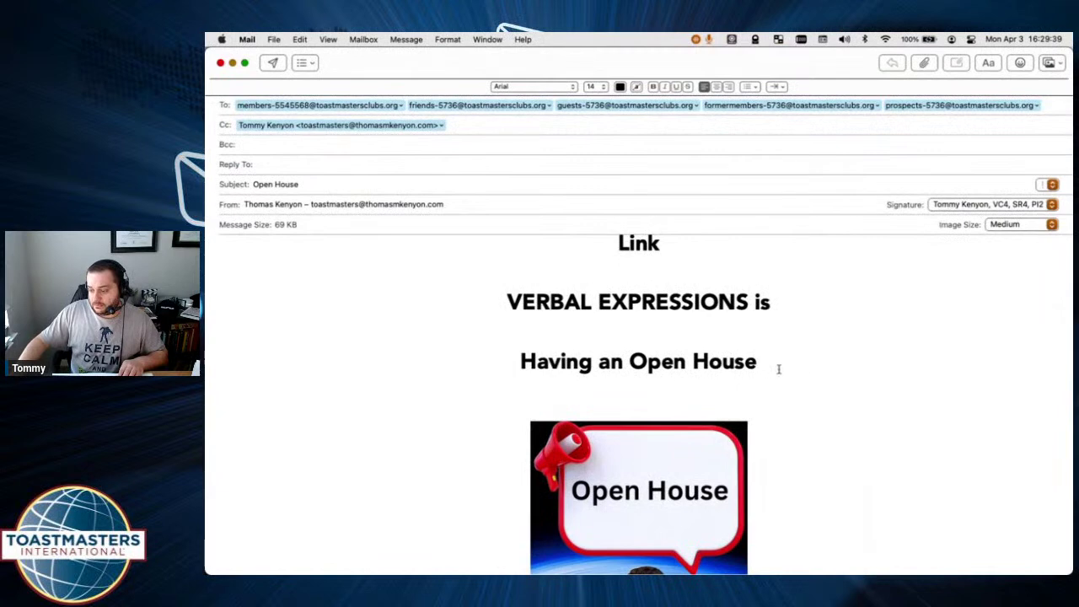
Replace the heading lines above the flyer with the pasted Free Toast Host section and enlarge its font.
{"action": "left_click_drag", "start_coordinate": [779, 369], "coordinate": [491, 176]}
{"action": "key", "text": "super+v"}
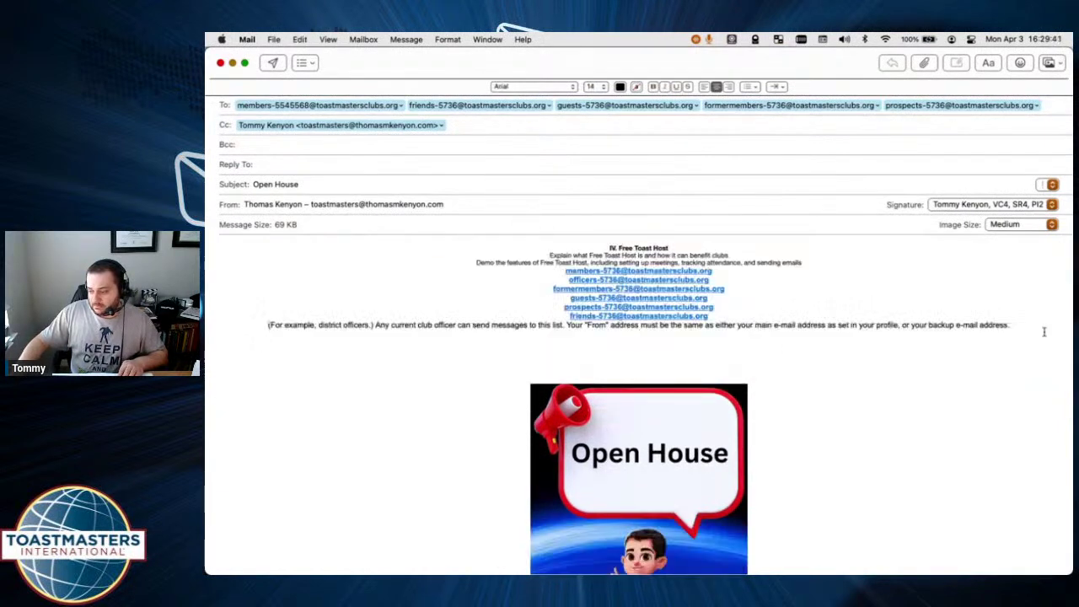
{"action": "left_click_drag", "start_coordinate": [1043, 332], "coordinate": [551, 219]}
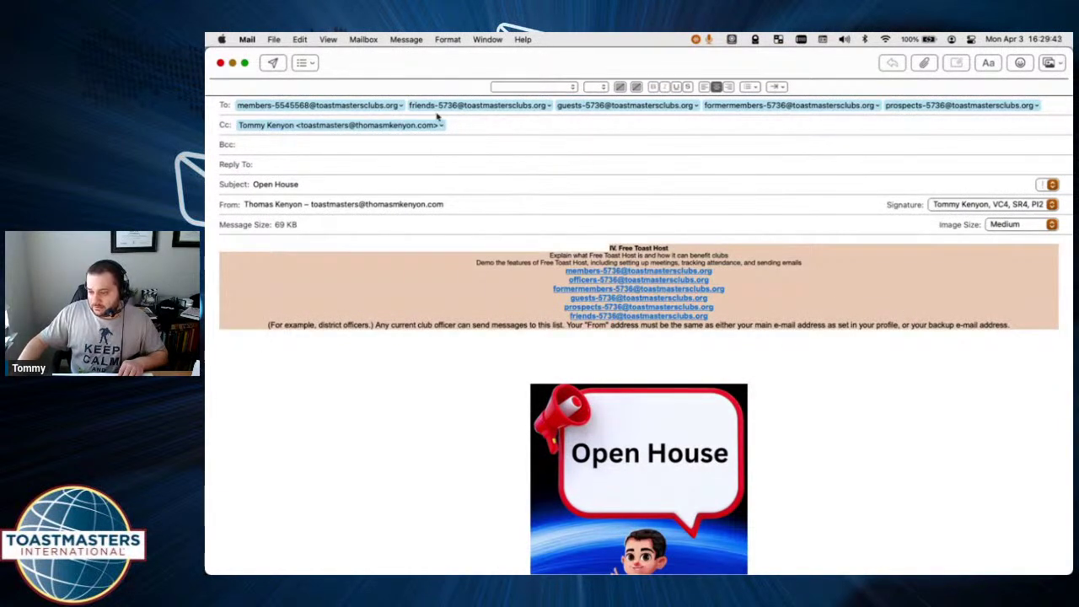
{"action": "left_click", "coordinate": [603, 87]}
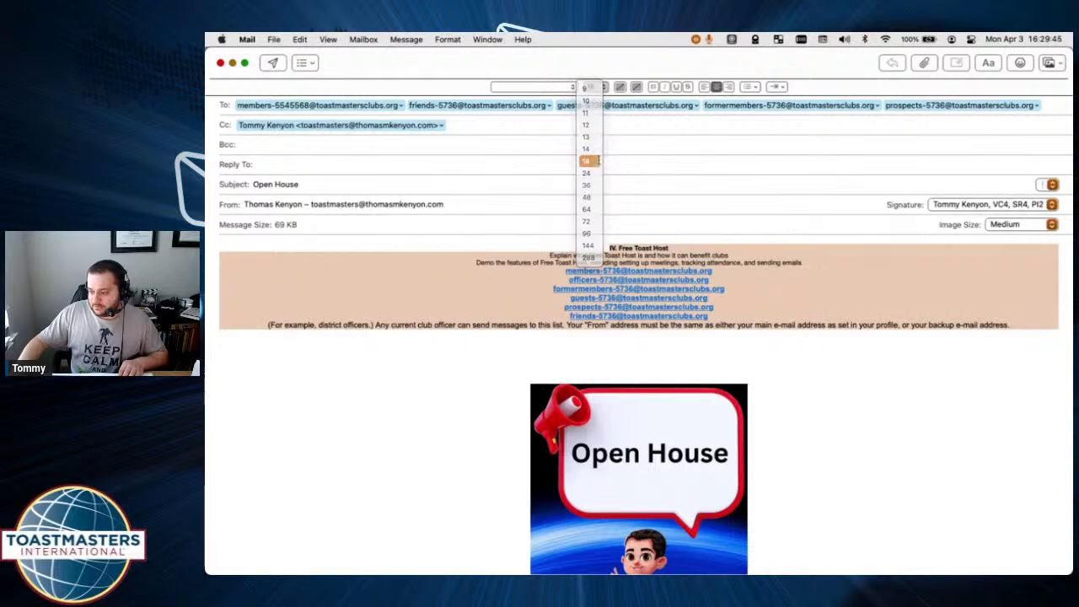
{"action": "left_click", "coordinate": [588, 161]}
{"action": "left_click", "coordinate": [896, 401]}
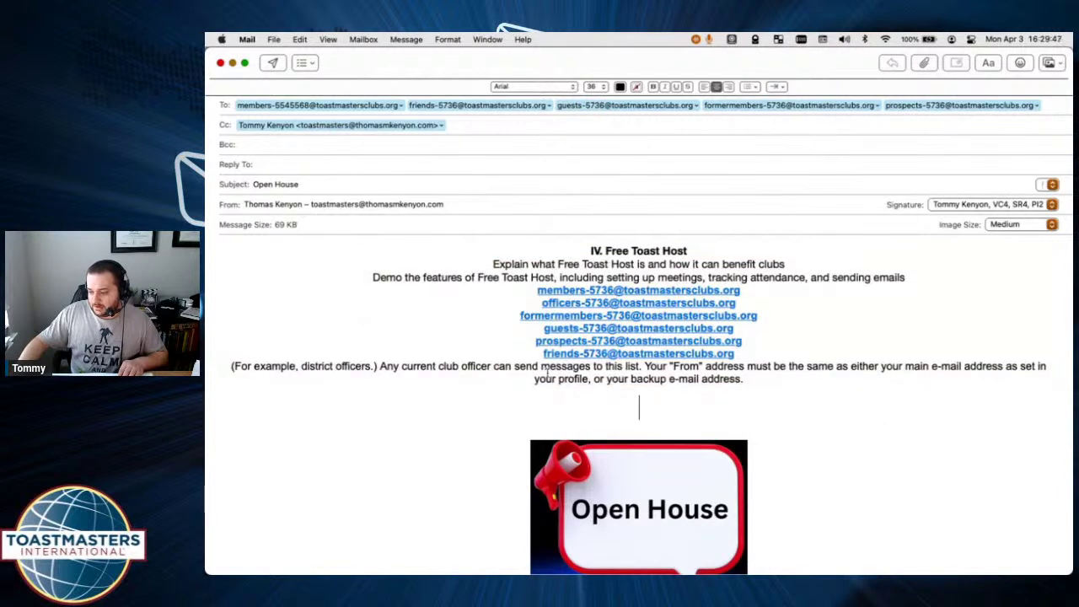
{"action": "left_click_drag", "start_coordinate": [736, 355], "coordinate": [503, 229]}
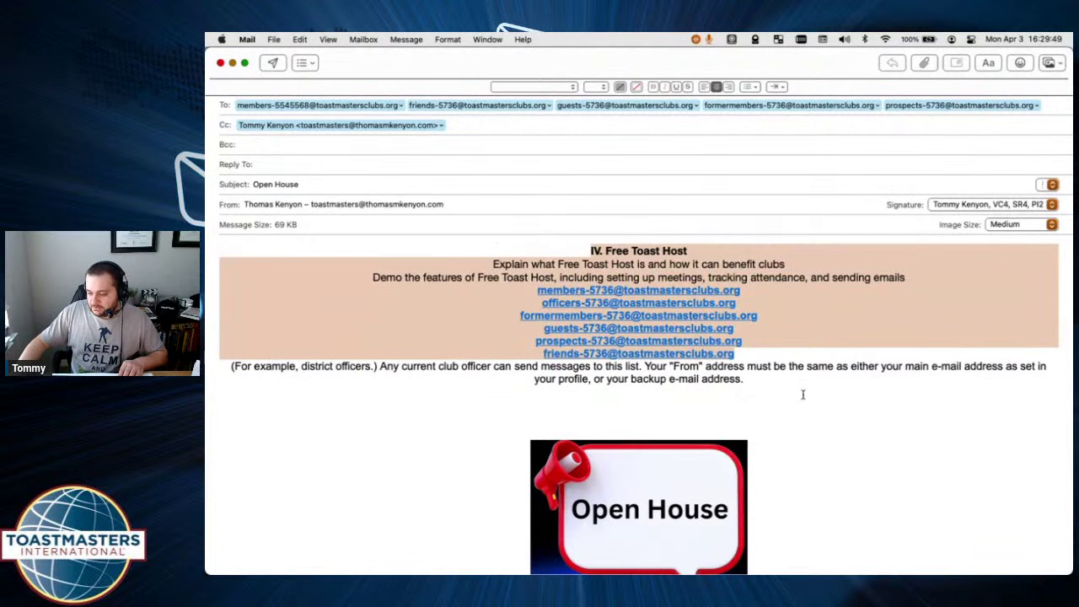
{"action": "scroll", "coordinate": [814, 382], "scroll_direction": "down", "scroll_amount": 2}
{"action": "scroll", "coordinate": [814, 382], "scroll_direction": "up", "scroll_amount": 2}
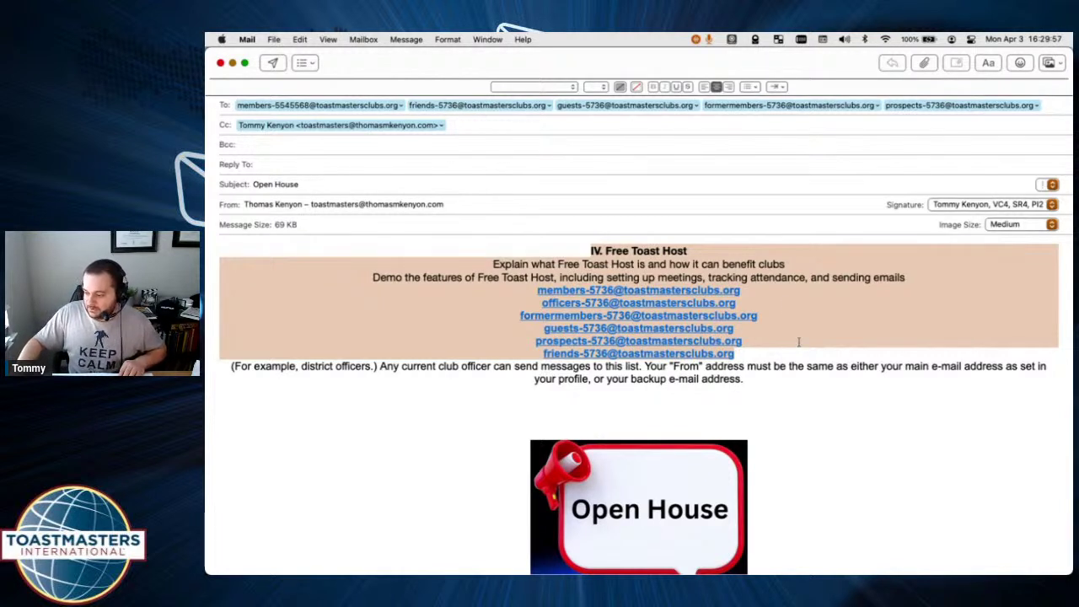
{"action": "left_click", "coordinate": [504, 326]}
Attach the Area 41-44 Contest-Slides PowerPoint file from the Desktop to the email.
{"action": "left_click", "coordinate": [924, 63]}
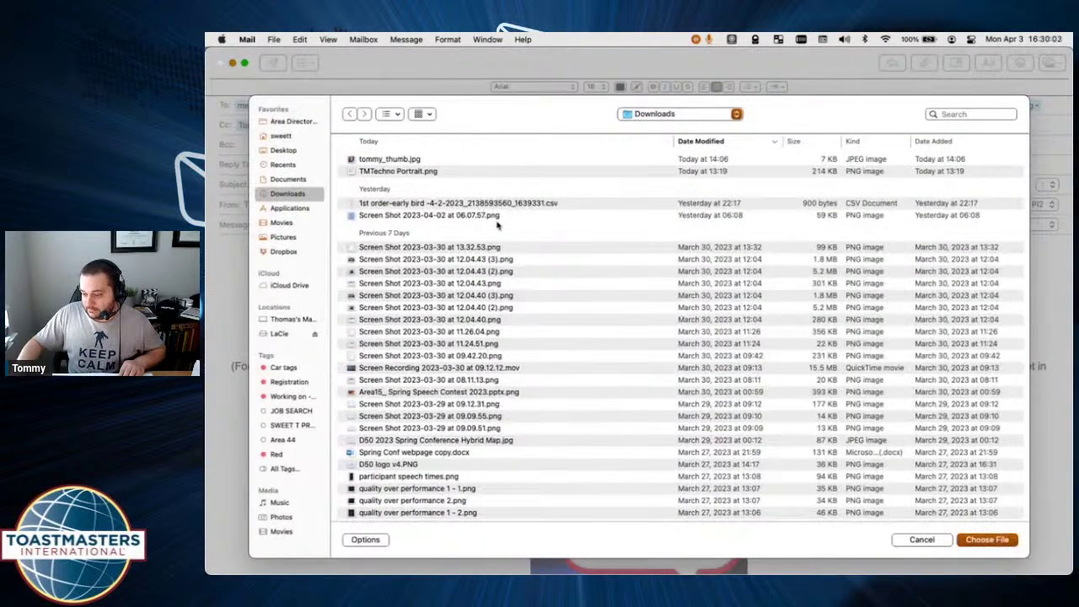
{"action": "left_click", "coordinate": [666, 116]}
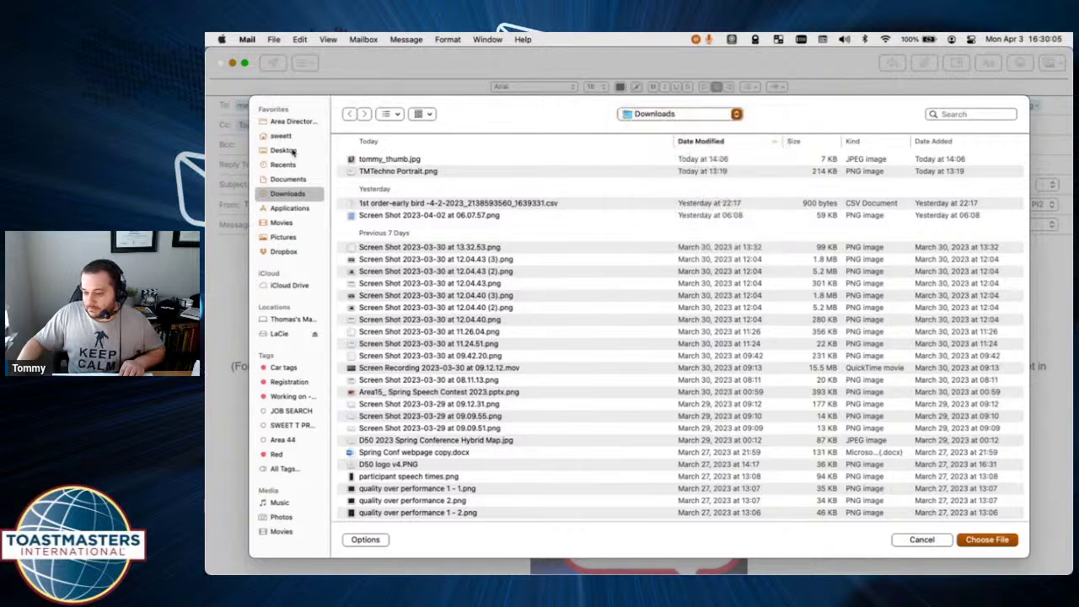
{"action": "left_click", "coordinate": [291, 151]}
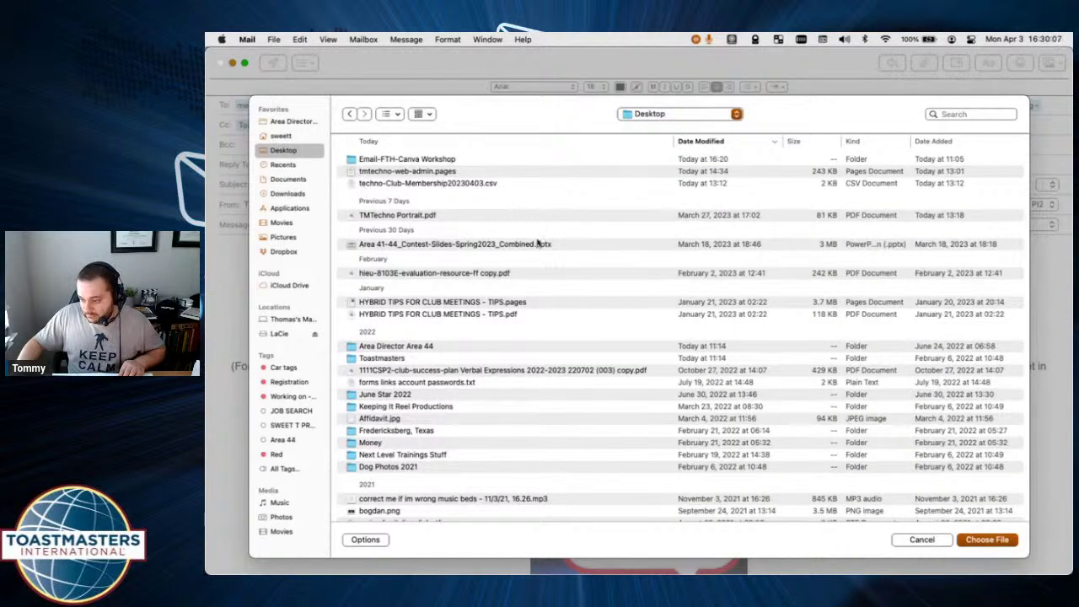
{"action": "left_click", "coordinate": [571, 244]}
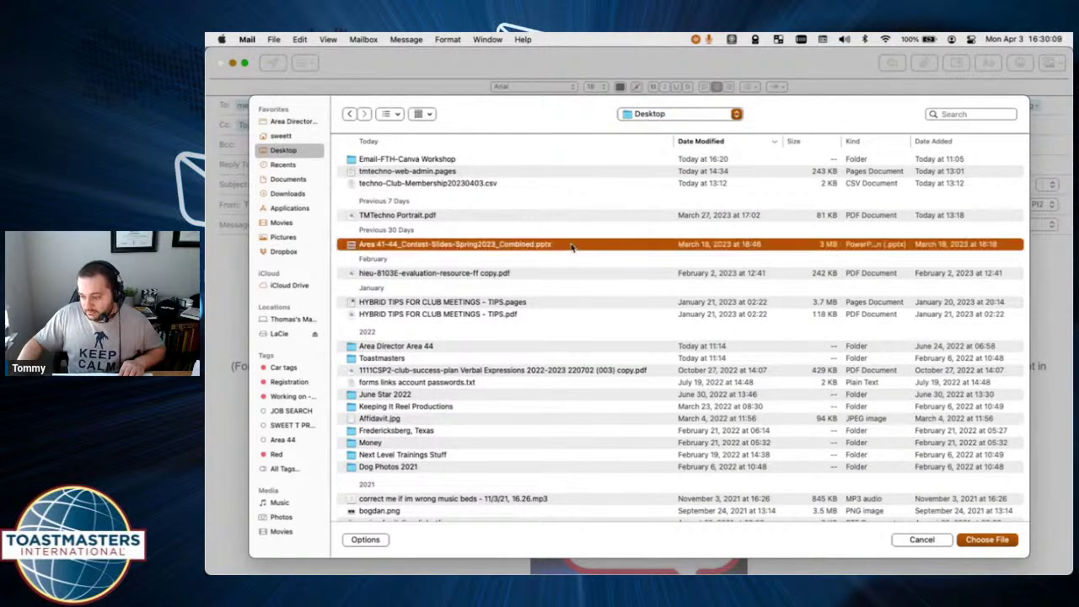
{"action": "left_click", "coordinate": [990, 540]}
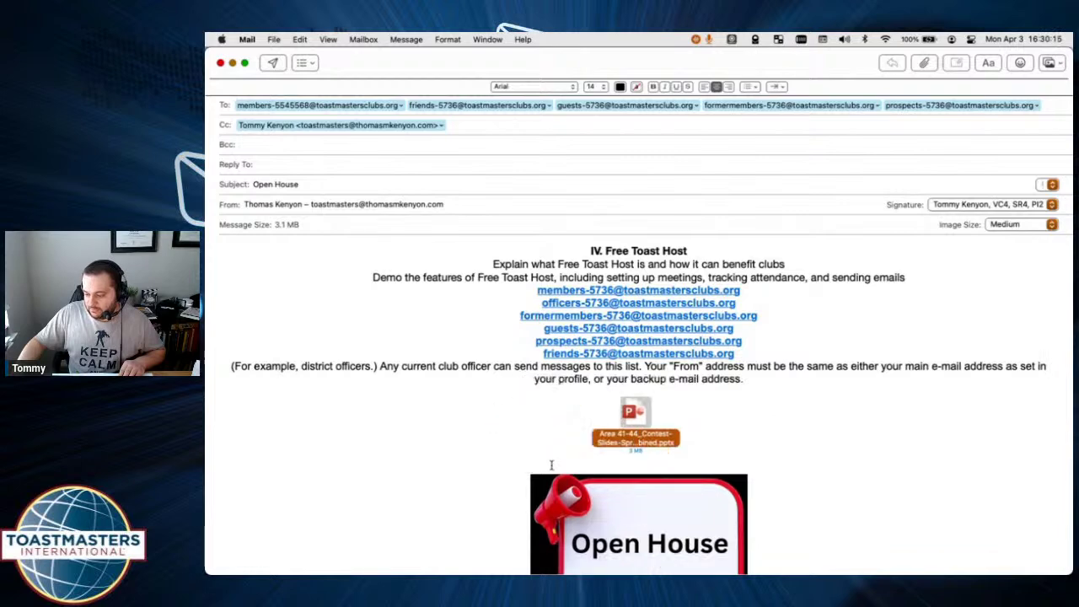
{"action": "left_click", "coordinate": [867, 459]}
Move the slides attachment below the signature block at the end of the email.
{"action": "scroll", "coordinate": [860, 455], "scroll_direction": "down", "scroll_amount": 2}
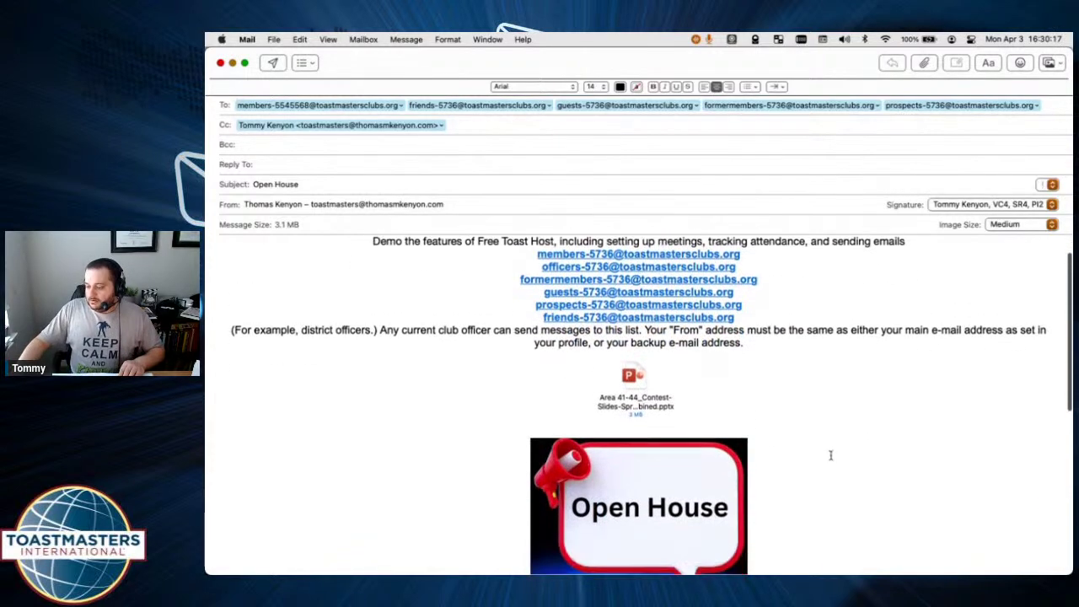
{"action": "mouse_move", "coordinate": [636, 377]}
{"action": "left_mouse_down"}
{"action": "mouse_move", "coordinate": [663, 503]}
{"action": "mouse_move", "coordinate": [662, 565]}
{"action": "mouse_move", "coordinate": [664, 509]}
{"action": "mouse_move", "coordinate": [455, 480]}
{"action": "mouse_move", "coordinate": [379, 569]}
{"action": "mouse_move", "coordinate": [287, 552]}
{"action": "mouse_move", "coordinate": [303, 601]}
{"action": "left_mouse_up"}
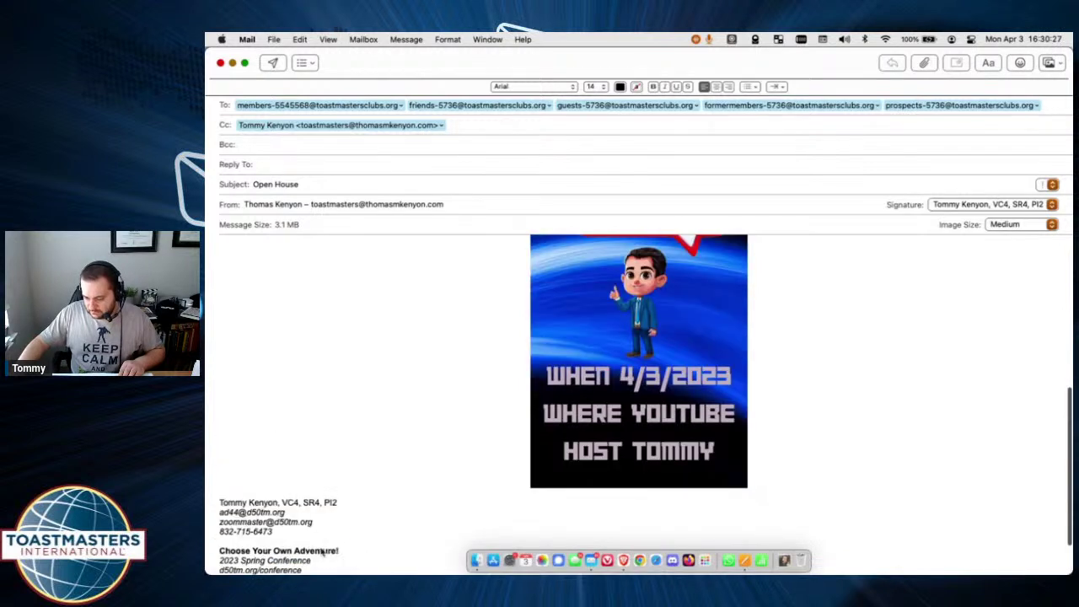
{"action": "left_click", "coordinate": [405, 499]}
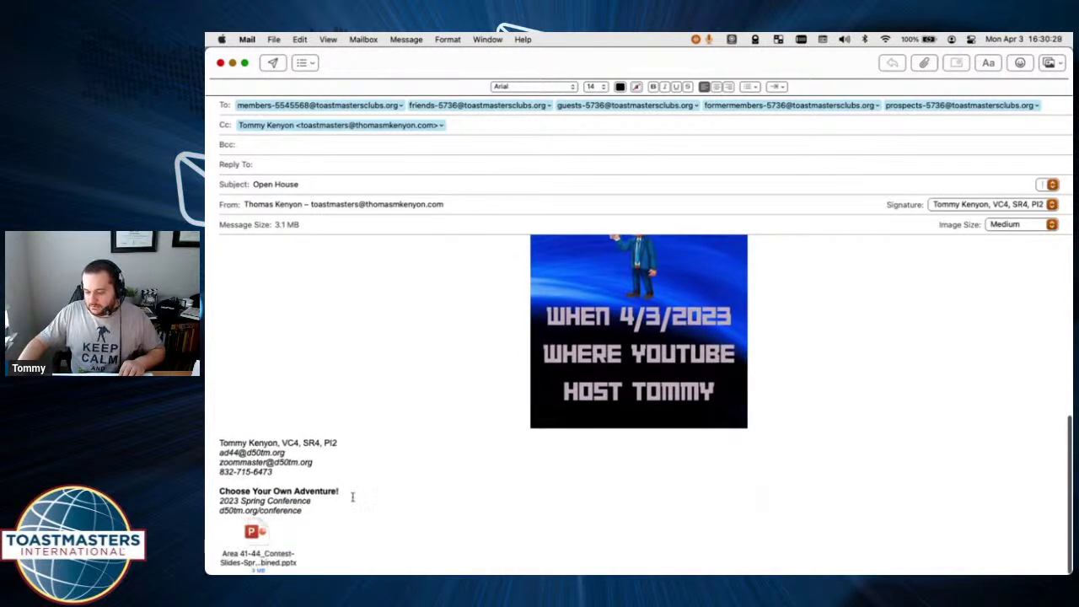
{"action": "scroll", "coordinate": [434, 499], "scroll_direction": "up", "scroll_amount": 10}
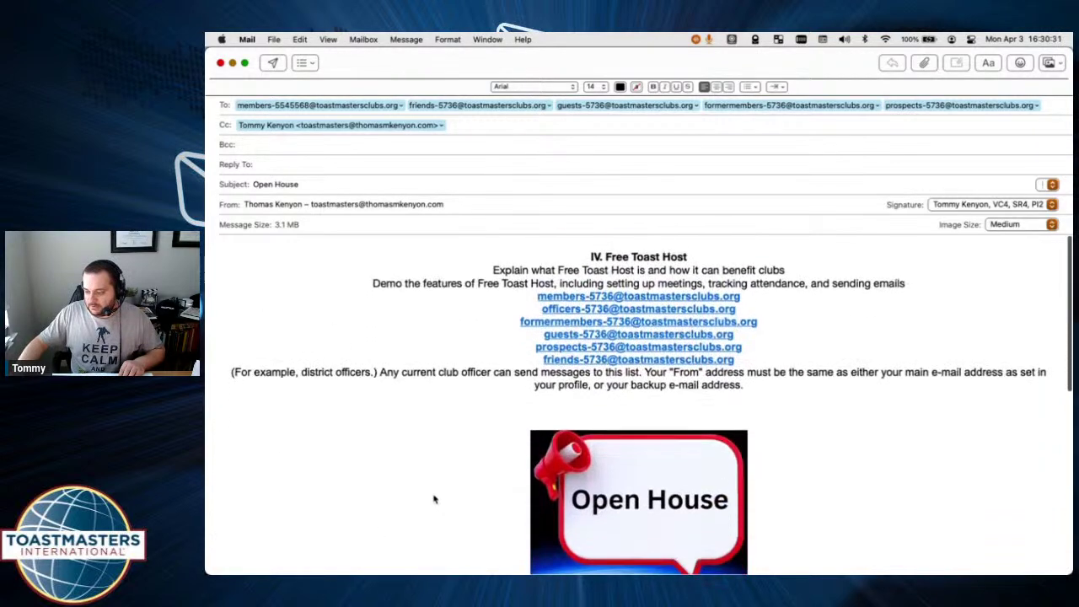
Switch from the full-screen Mail draft to Brave's 'Projects - Canva' tab.
{"action": "key", "text": "ctrl+Left"}
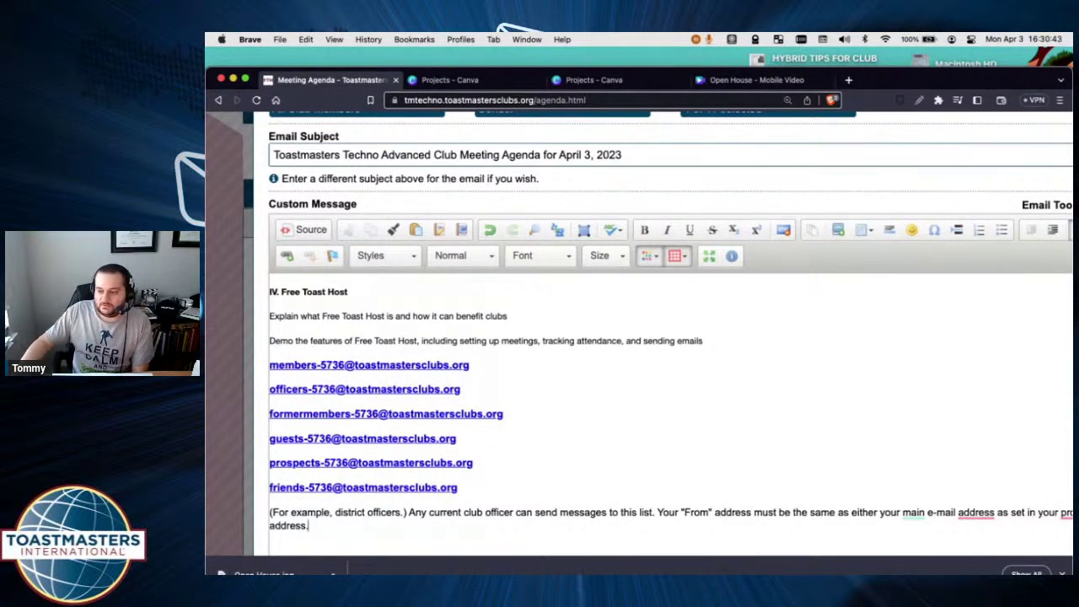
{"action": "left_click", "coordinate": [449, 79]}
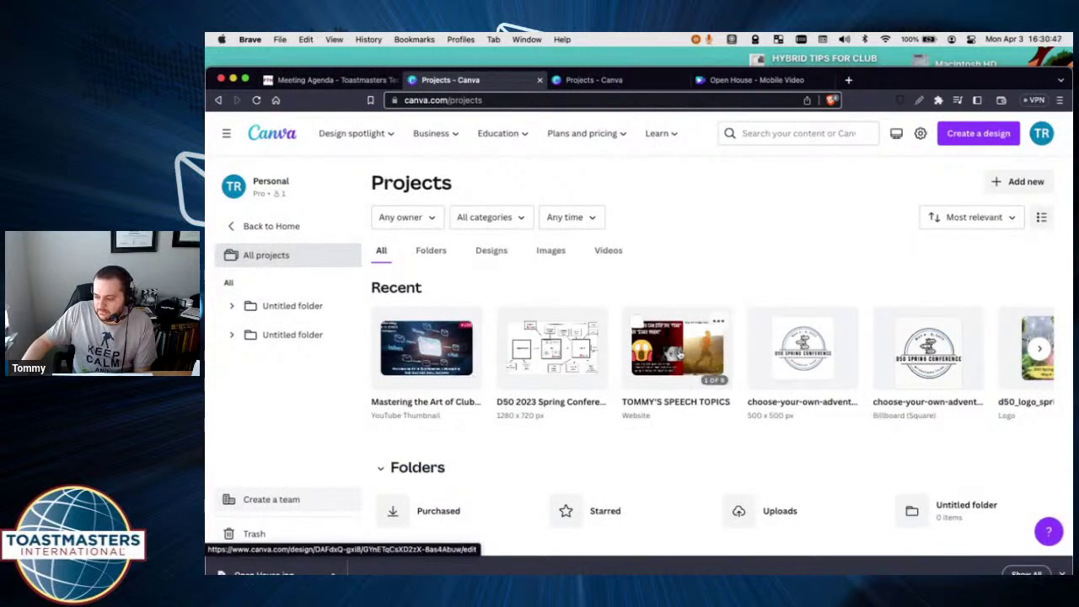
{"action": "left_click", "coordinate": [678, 354]}
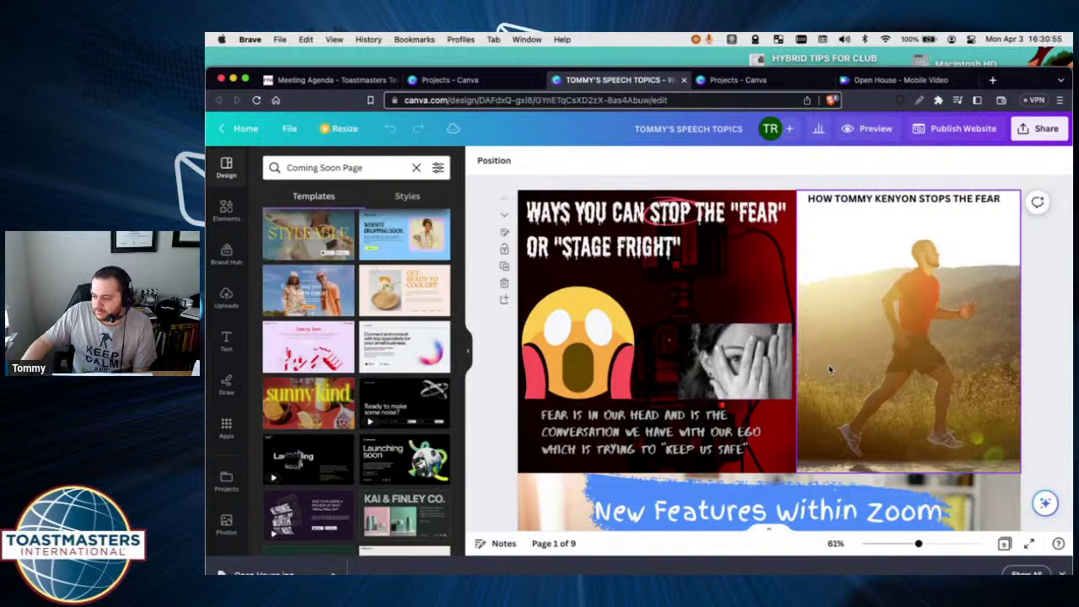
{"action": "scroll", "coordinate": [830, 369], "scroll_direction": "down", "scroll_amount": 4}
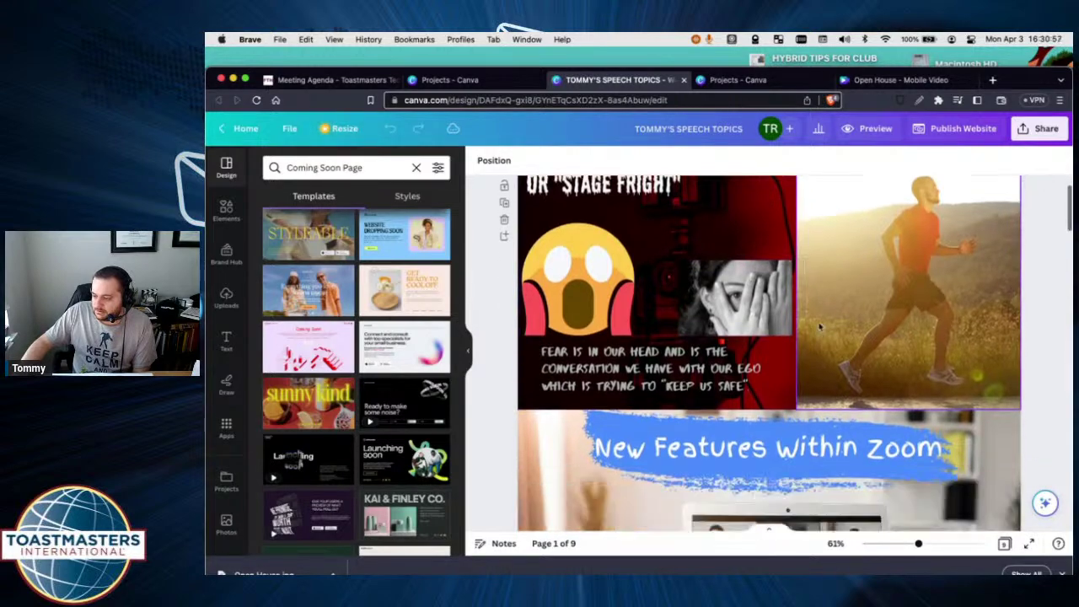
{"action": "scroll", "coordinate": [820, 325], "scroll_direction": "down", "scroll_amount": 10}
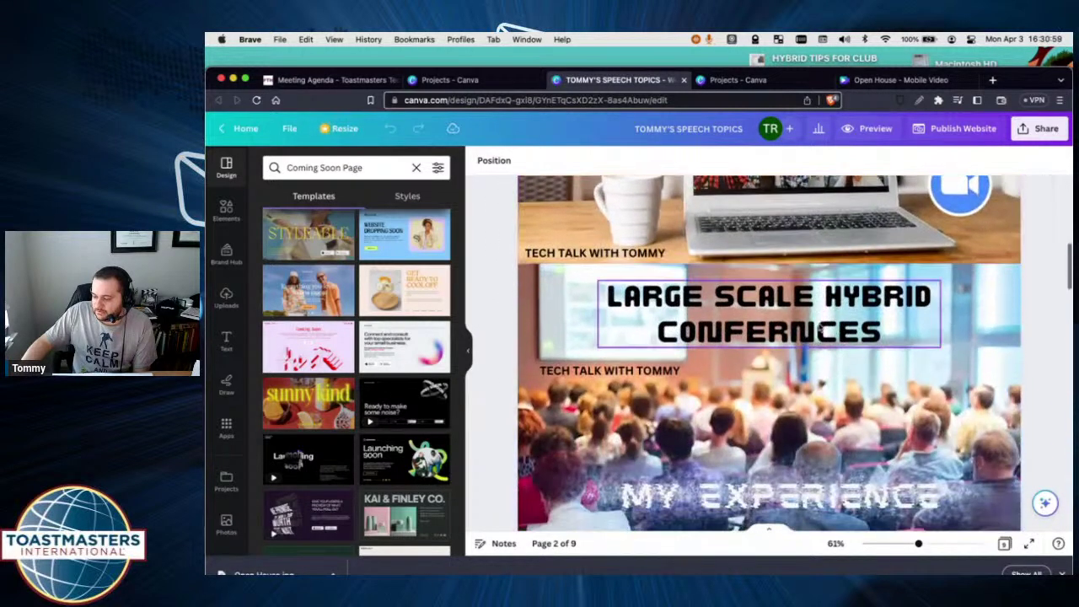
{"action": "scroll", "coordinate": [821, 324], "scroll_direction": "down", "scroll_amount": 5}
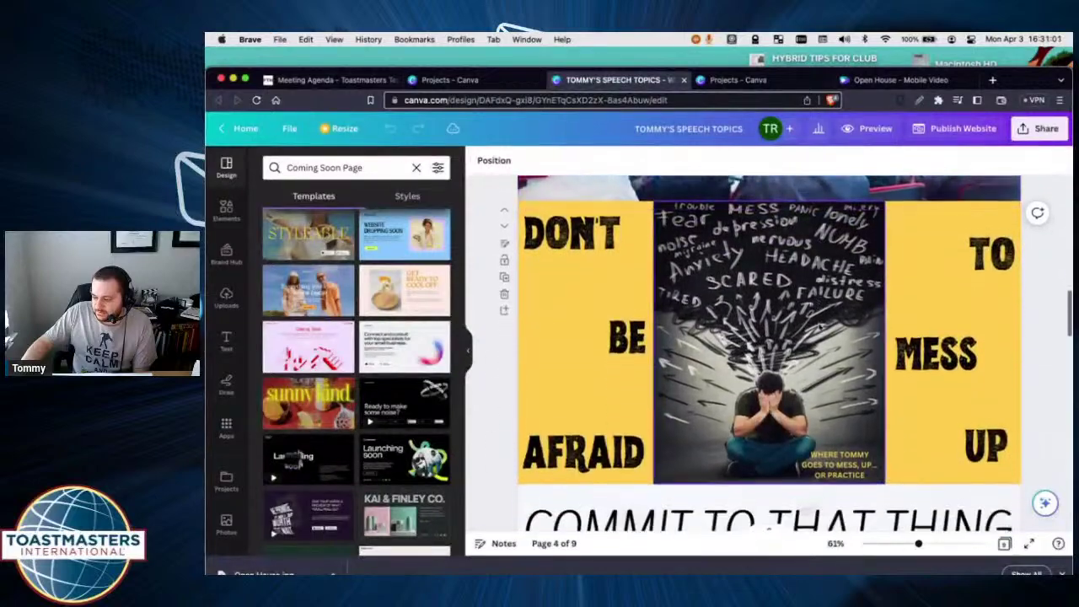
{"action": "scroll", "coordinate": [820, 325], "scroll_direction": "down", "scroll_amount": 6}
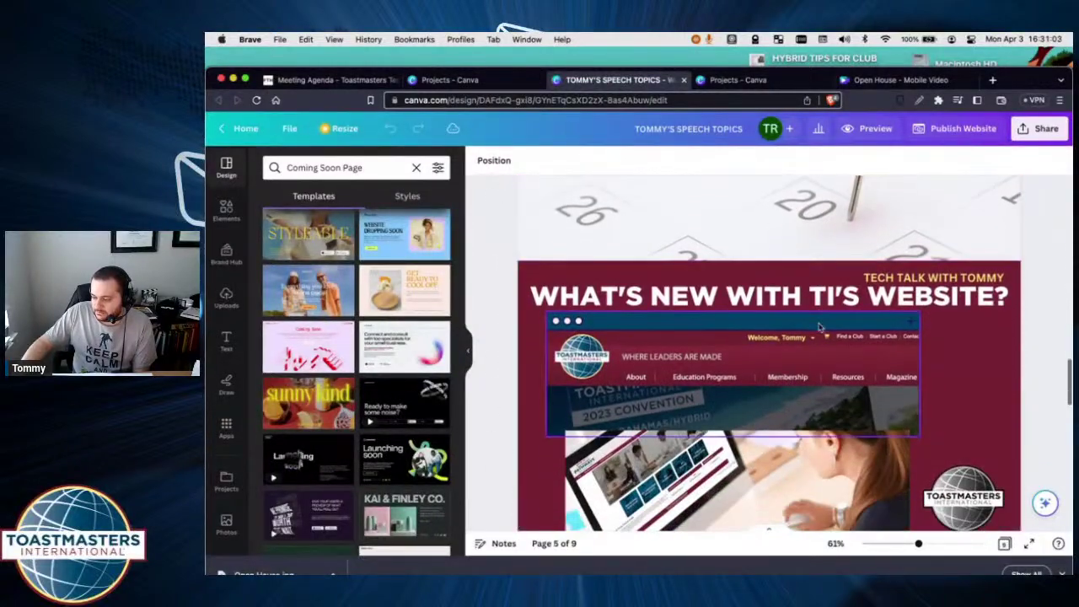
{"action": "scroll", "coordinate": [819, 325], "scroll_direction": "down", "scroll_amount": 3}
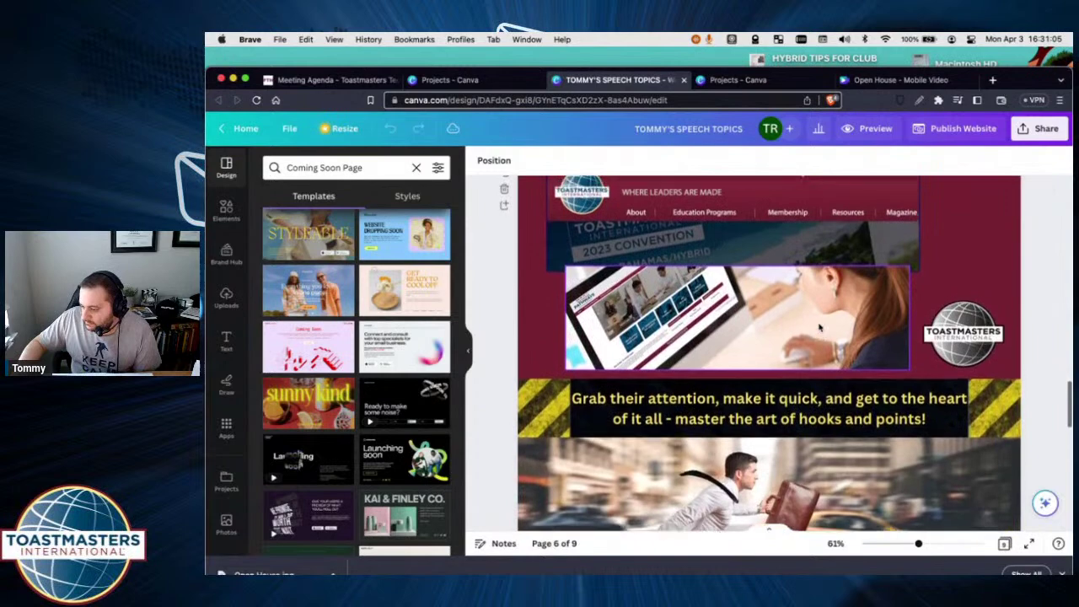
{"action": "scroll", "coordinate": [820, 327], "scroll_direction": "up", "scroll_amount": 2}
{"action": "scroll", "coordinate": [821, 327], "scroll_direction": "down", "scroll_amount": 1}
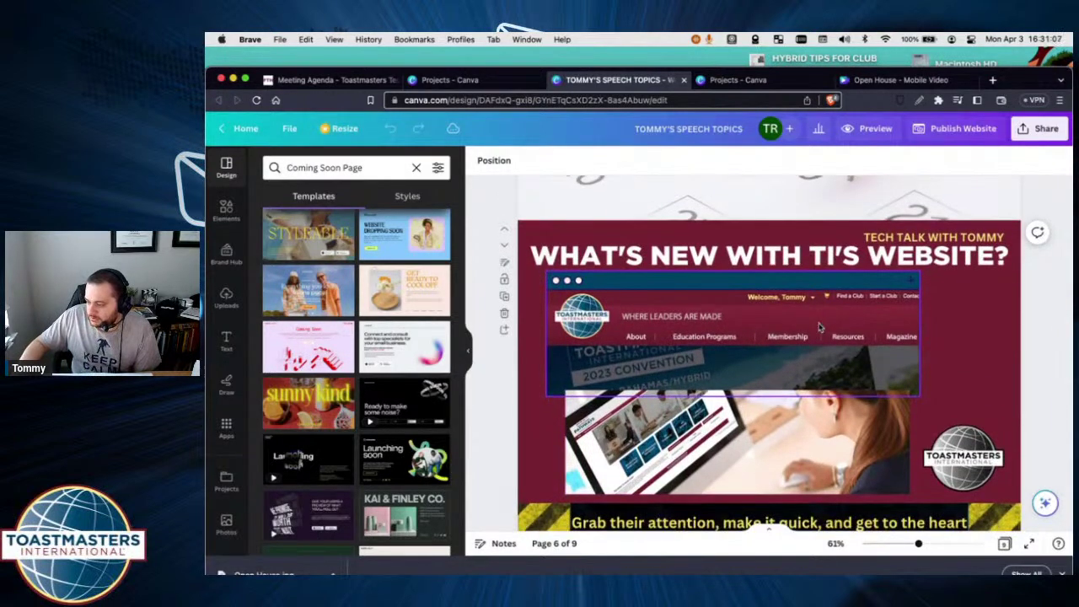
{"action": "scroll", "coordinate": [820, 328], "scroll_direction": "down", "scroll_amount": 3}
{"action": "scroll", "coordinate": [820, 327], "scroll_direction": "down", "scroll_amount": 3}
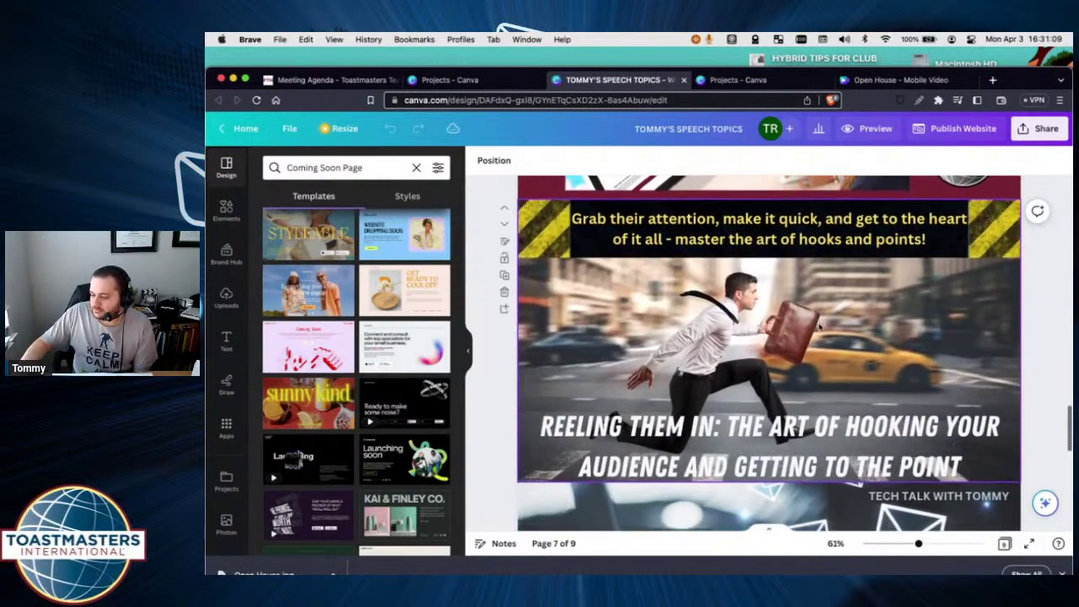
{"action": "scroll", "coordinate": [819, 327], "scroll_direction": "up", "scroll_amount": 1}
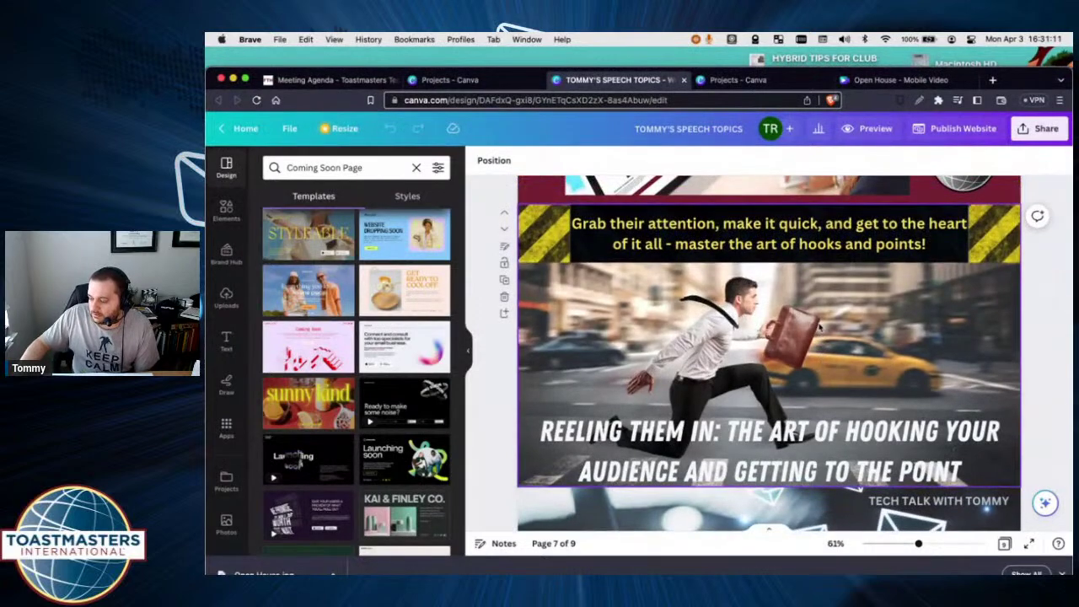
{"action": "scroll", "coordinate": [820, 327], "scroll_direction": "down", "scroll_amount": 5}
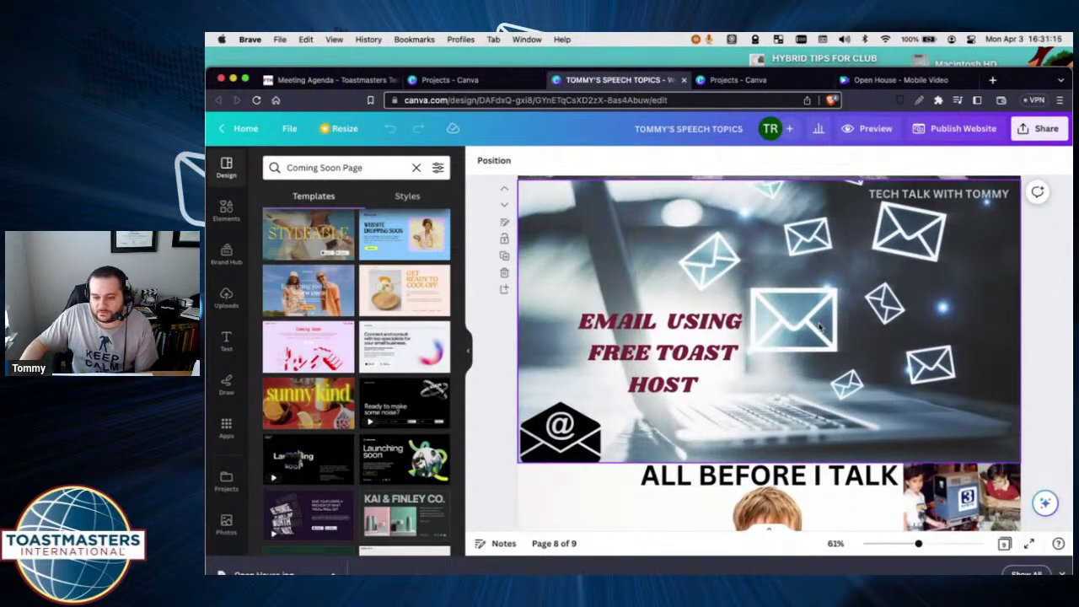
{"action": "scroll", "coordinate": [820, 326], "scroll_direction": "down", "scroll_amount": 5}
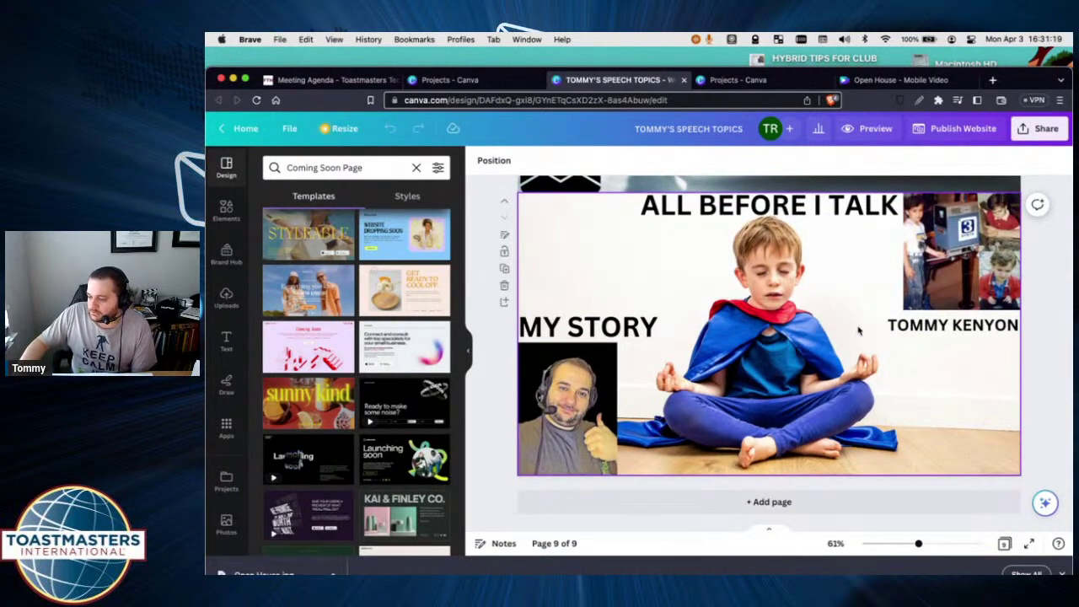
{"action": "scroll", "coordinate": [858, 331], "scroll_direction": "up", "scroll_amount": 3}
{"action": "scroll", "coordinate": [859, 330], "scroll_direction": "down", "scroll_amount": 2}
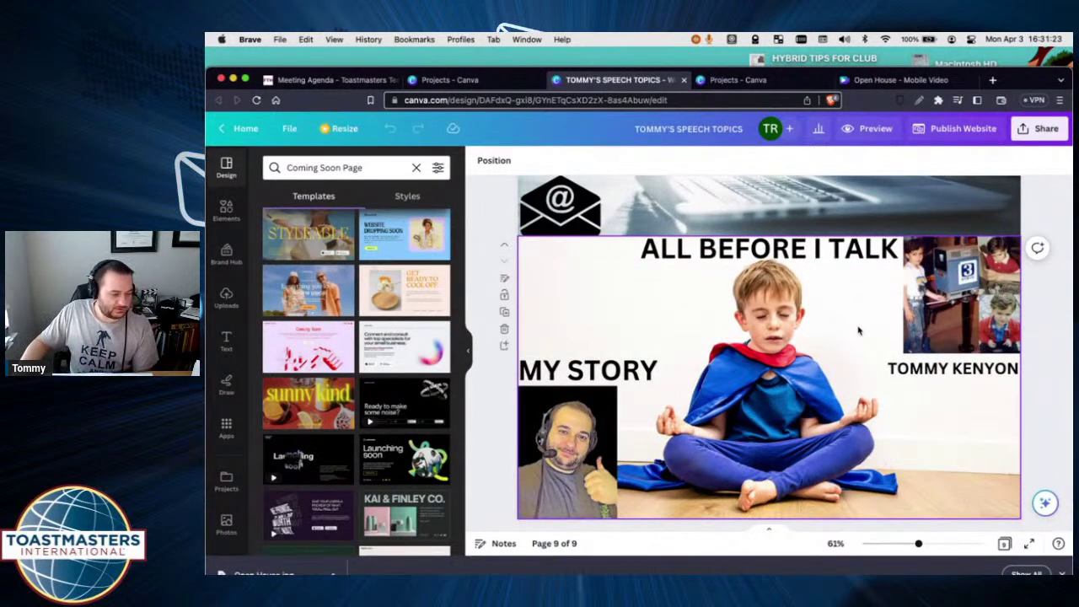
{"action": "scroll", "coordinate": [858, 330], "scroll_direction": "up", "scroll_amount": 10}
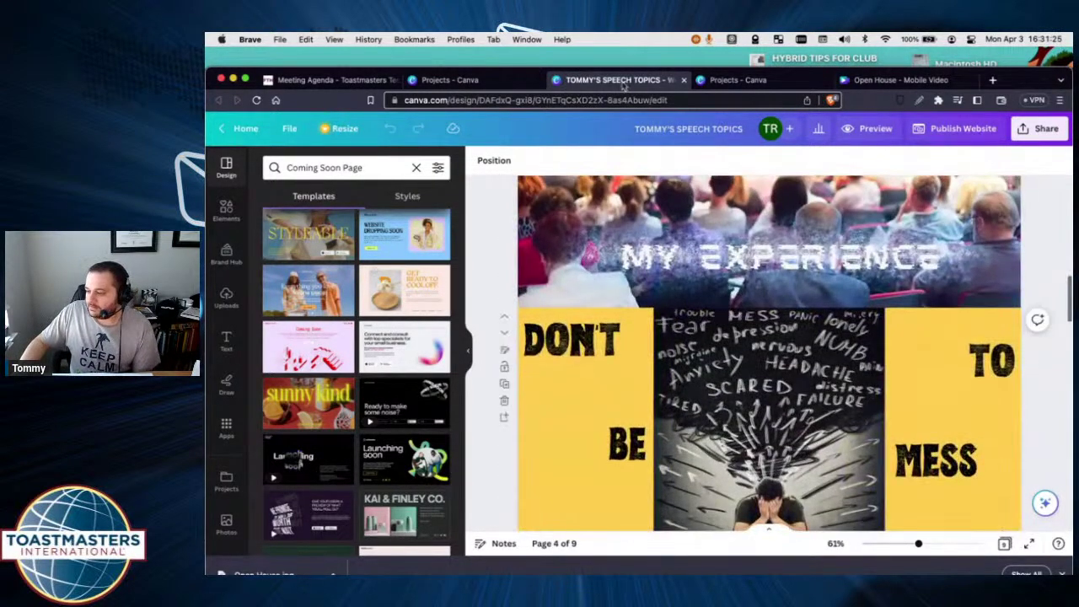
{"action": "left_click", "coordinate": [683, 79]}
{"action": "mouse_move", "coordinate": [508, 131]}
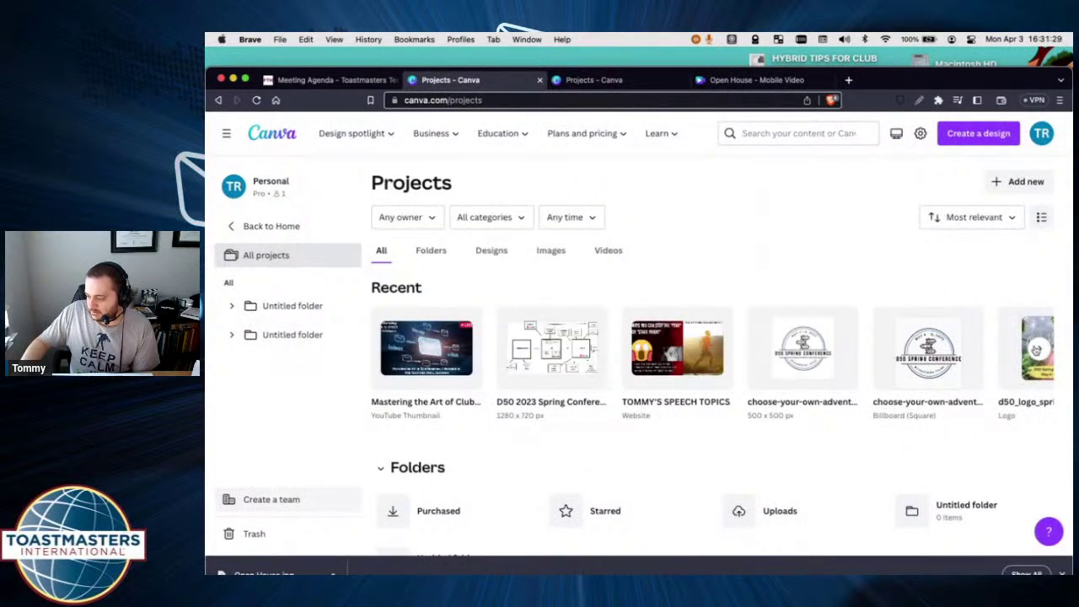
{"action": "left_click", "coordinate": [1036, 349]}
Review both pages of the d50_logo_spring_conference design, then go back to the Meeting Agenda tab.
{"action": "left_click", "coordinate": [436, 352]}
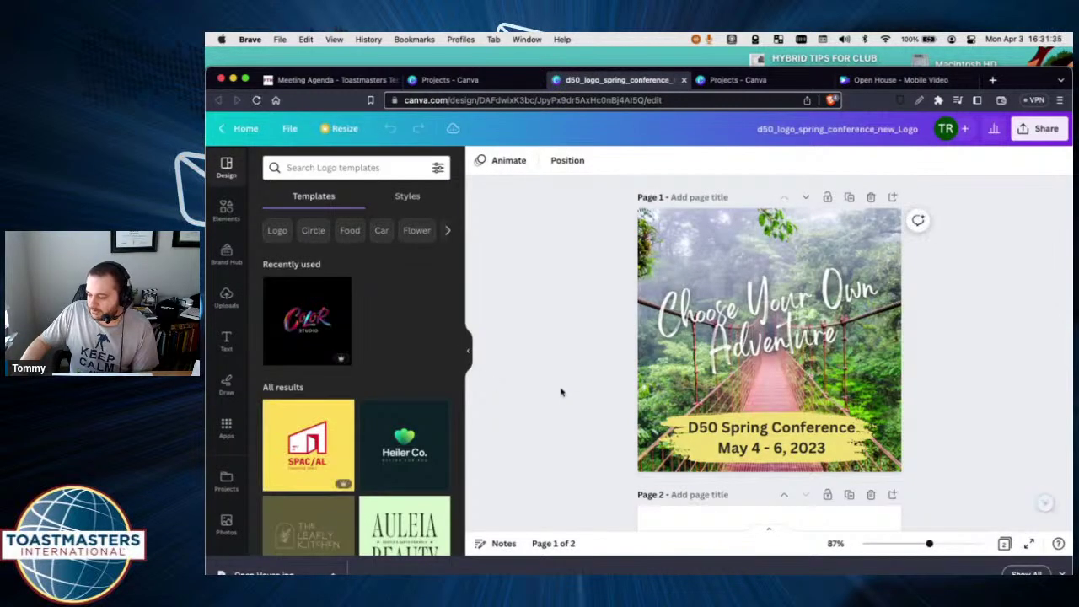
{"action": "scroll", "coordinate": [560, 392], "scroll_direction": "down", "scroll_amount": 5}
{"action": "scroll", "coordinate": [561, 391], "scroll_direction": "up", "scroll_amount": 1}
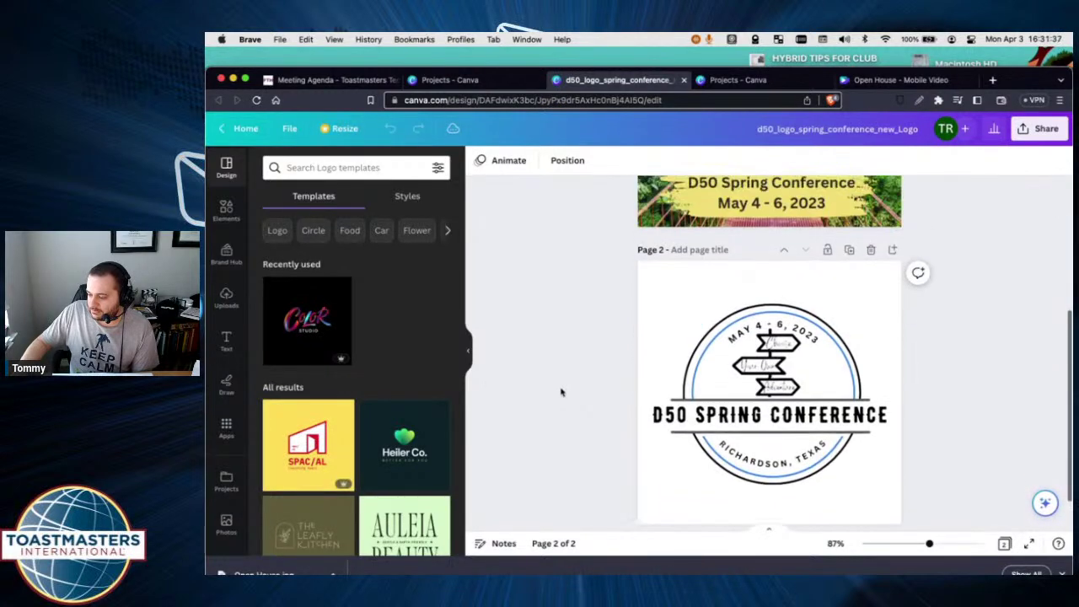
{"action": "left_click", "coordinate": [776, 411]}
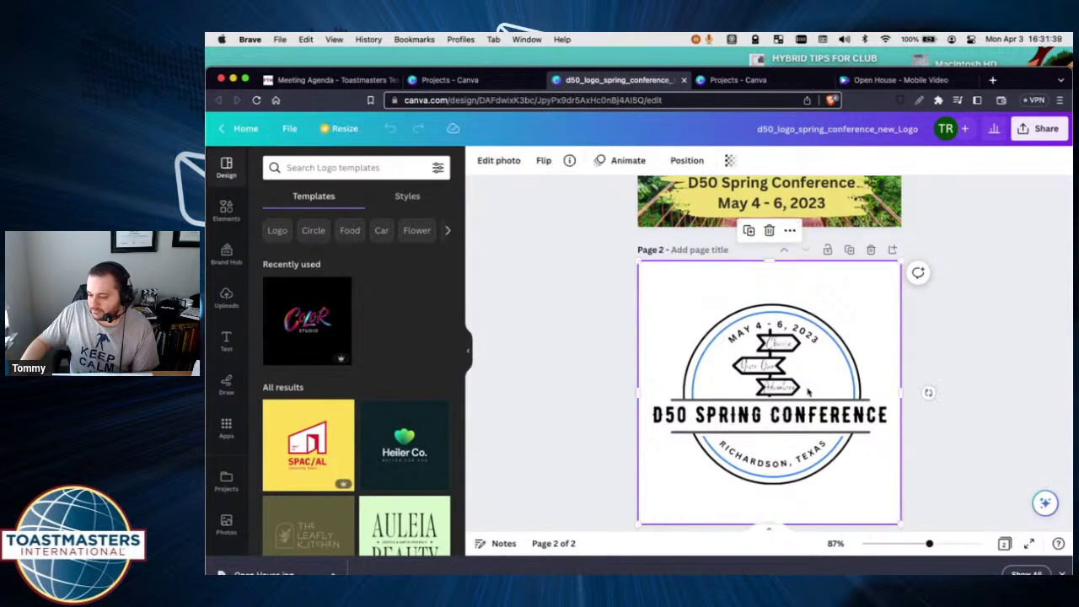
{"action": "scroll", "coordinate": [814, 426], "scroll_direction": "up", "scroll_amount": 4}
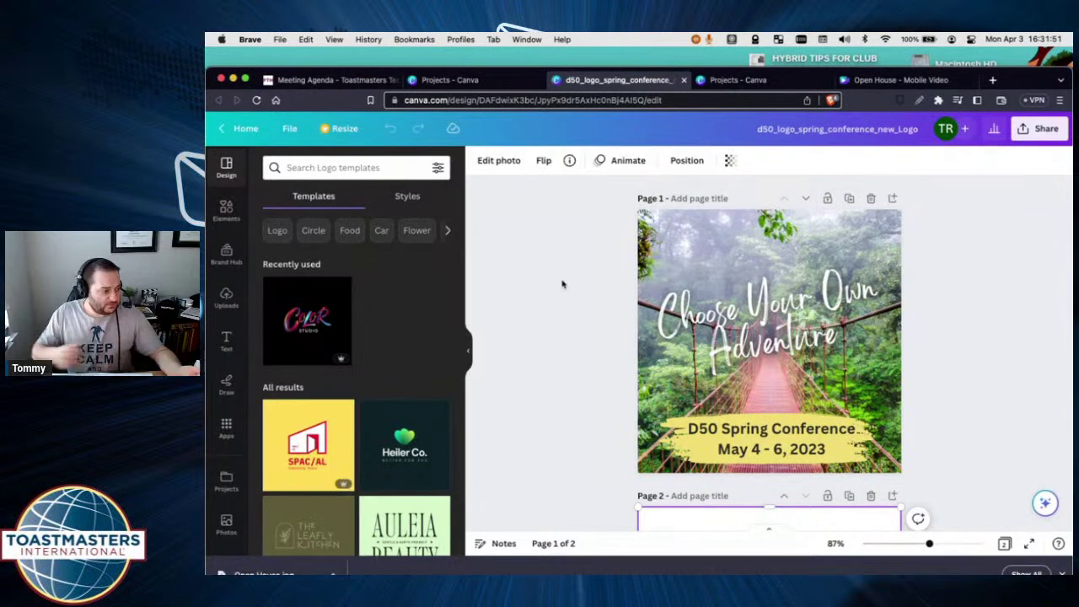
{"action": "left_click", "coordinate": [350, 82]}
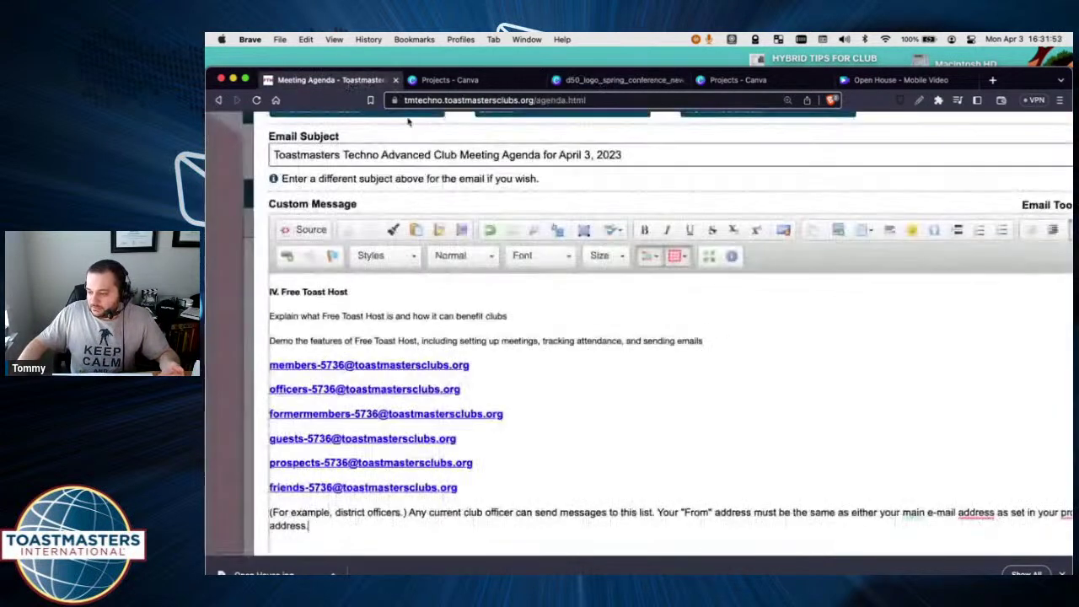
Zoom the browser out to 80% so the whole Send Meeting Agenda dialog fits.
{"action": "scroll", "coordinate": [801, 236], "scroll_direction": "up", "scroll_amount": 1}
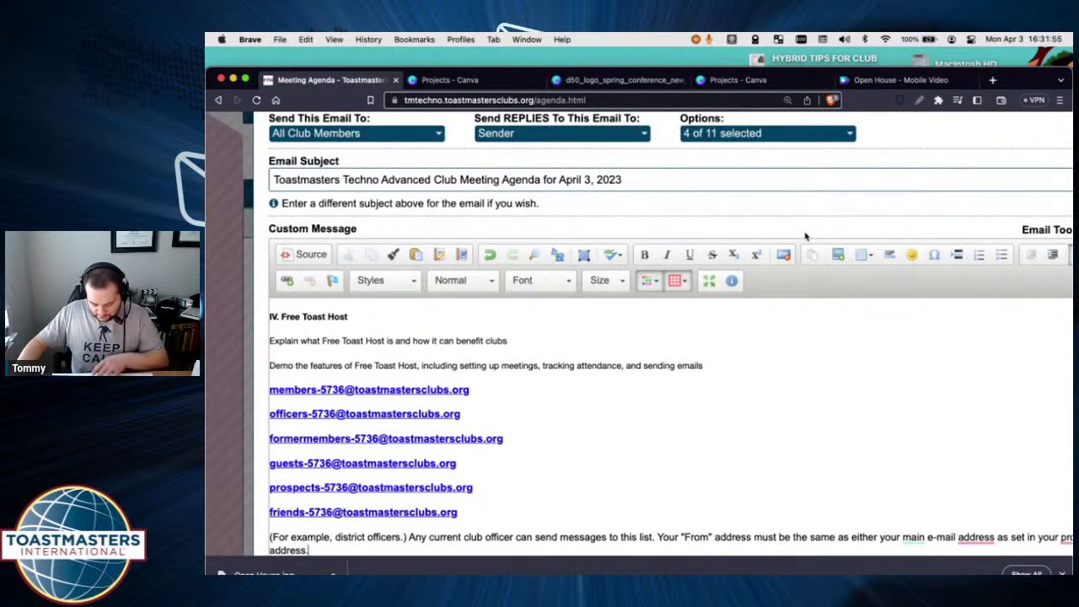
{"action": "key", "text": "super+minus"}
{"action": "key", "text": "super+minus"}
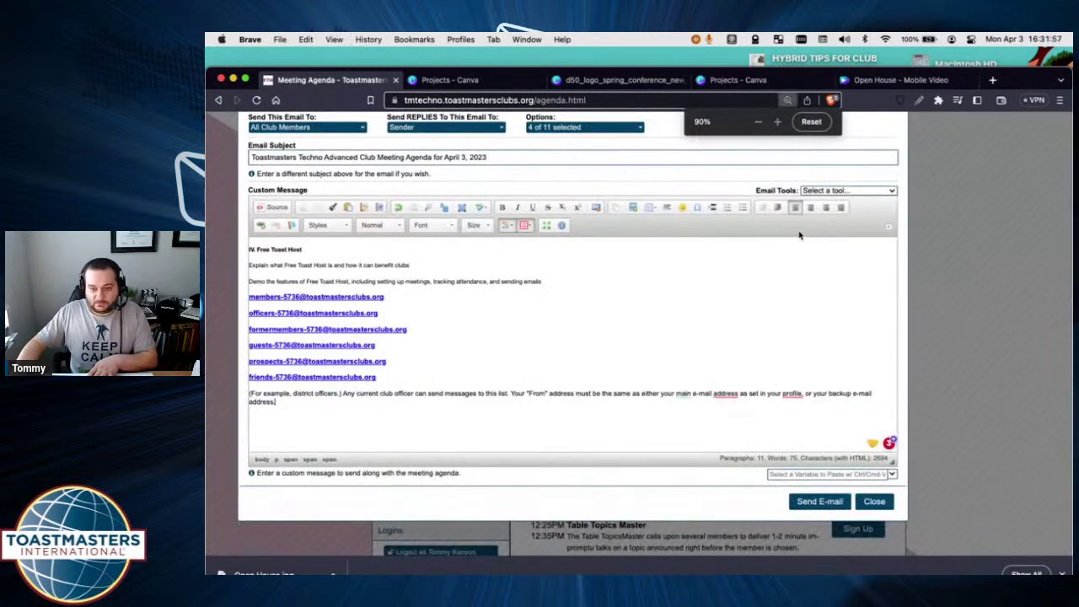
{"action": "key", "text": "super+minus"}
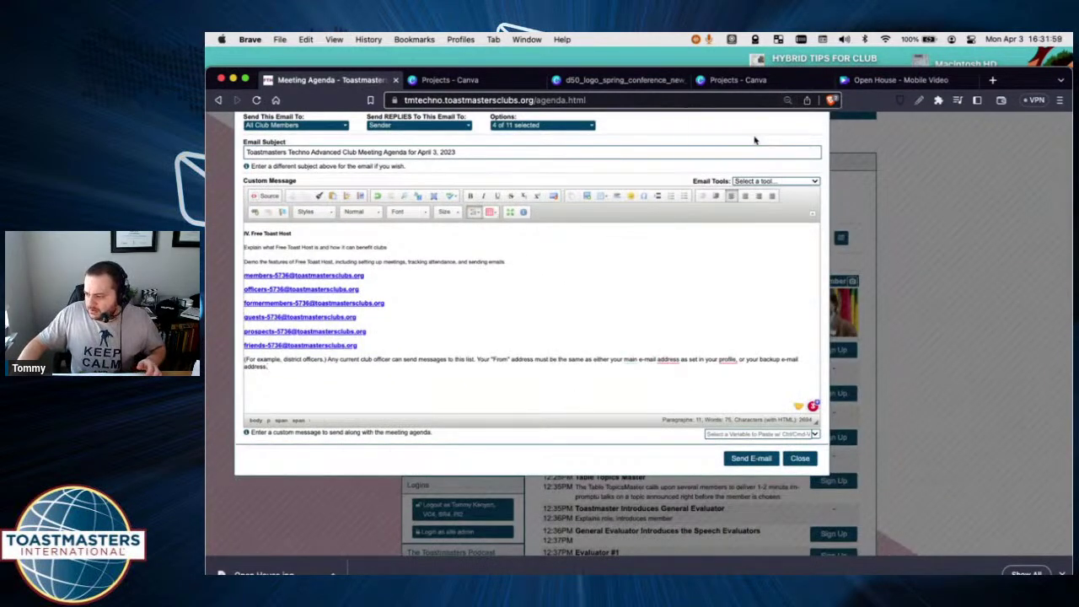
{"action": "scroll", "coordinate": [781, 134], "scroll_direction": "up", "scroll_amount": 1}
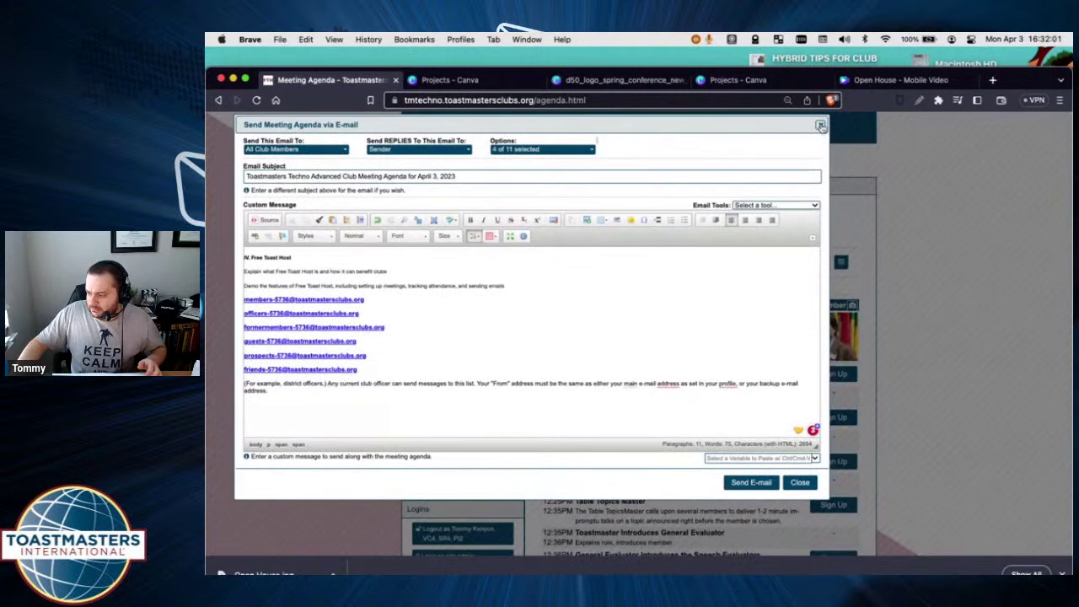
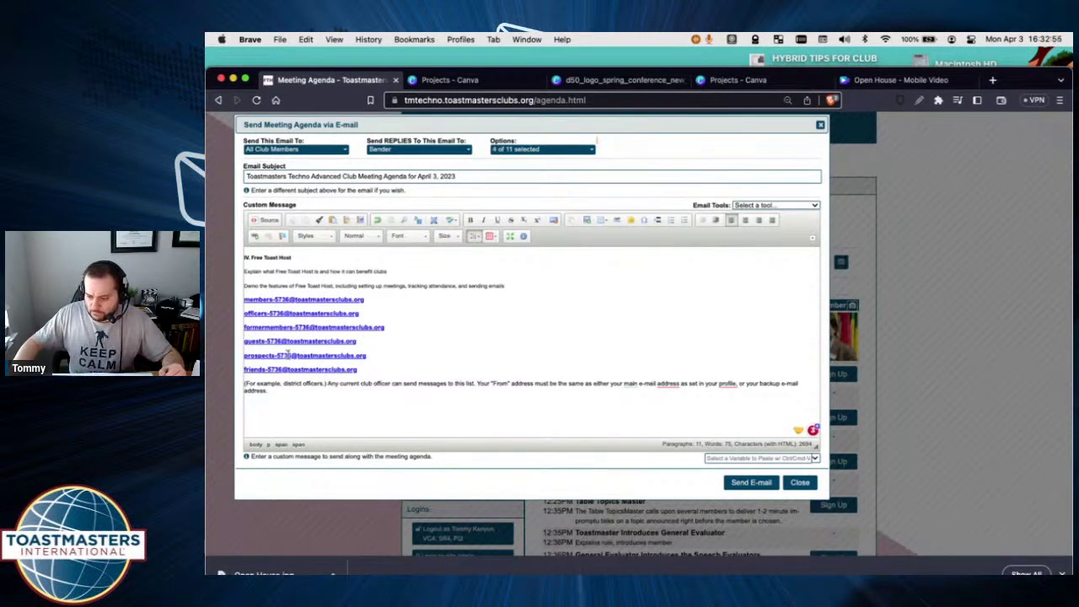
Close the meeting-agenda e-mail draft and show the Club E-mail Addresses list.
{"action": "left_click_drag", "start_coordinate": [390, 327], "coordinate": [241, 327]}
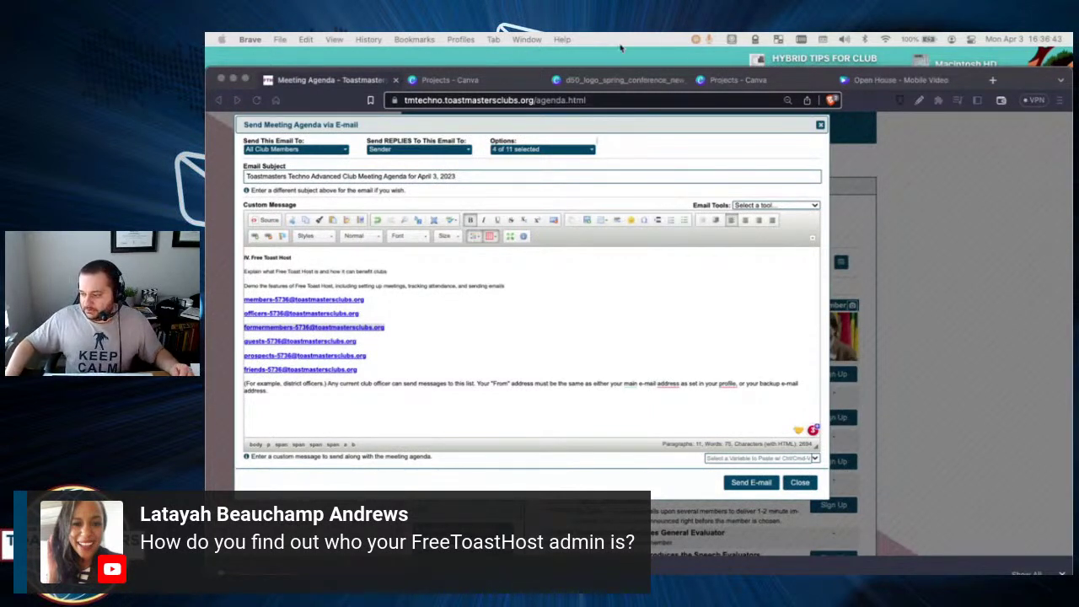
{"action": "left_click", "coordinate": [821, 124]}
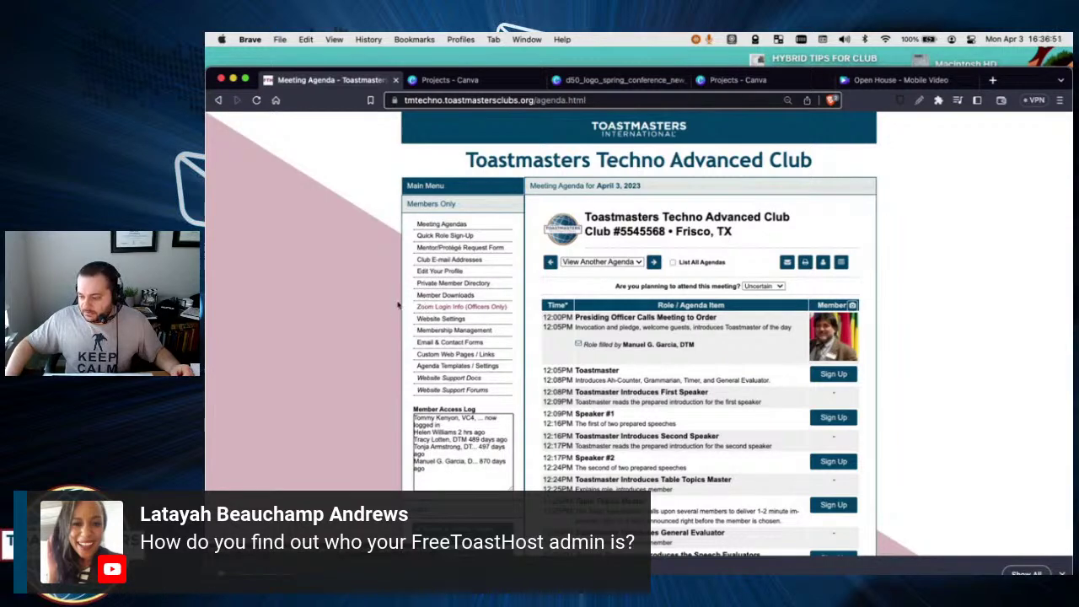
{"action": "left_click", "coordinate": [437, 263]}
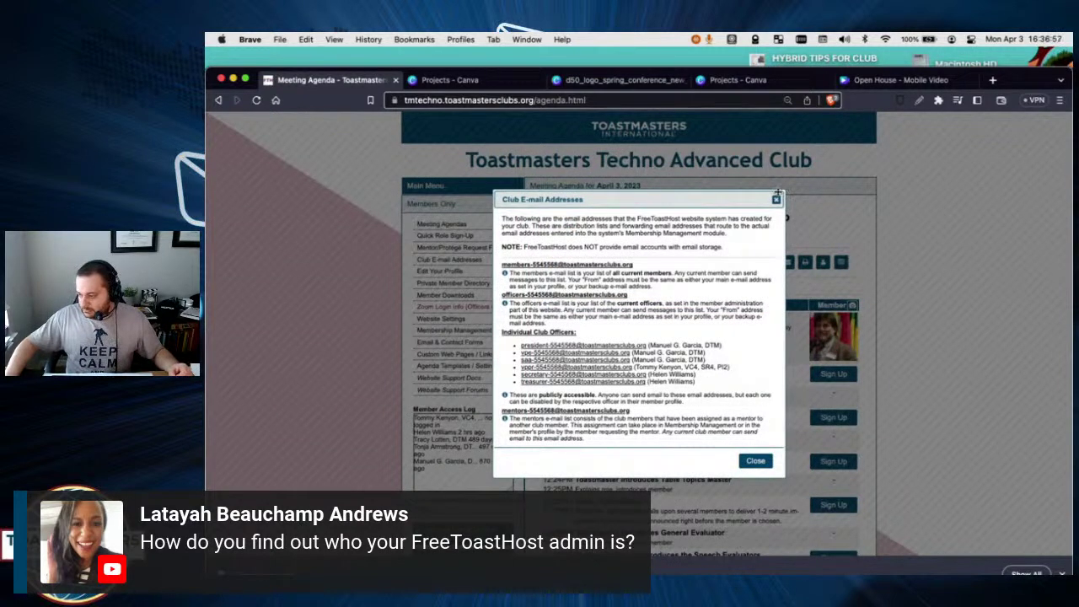
Move and enlarge the address list, then scroll to and highlight the club admin address.
{"action": "left_click_drag", "start_coordinate": [781, 192], "coordinate": [873, 129]}
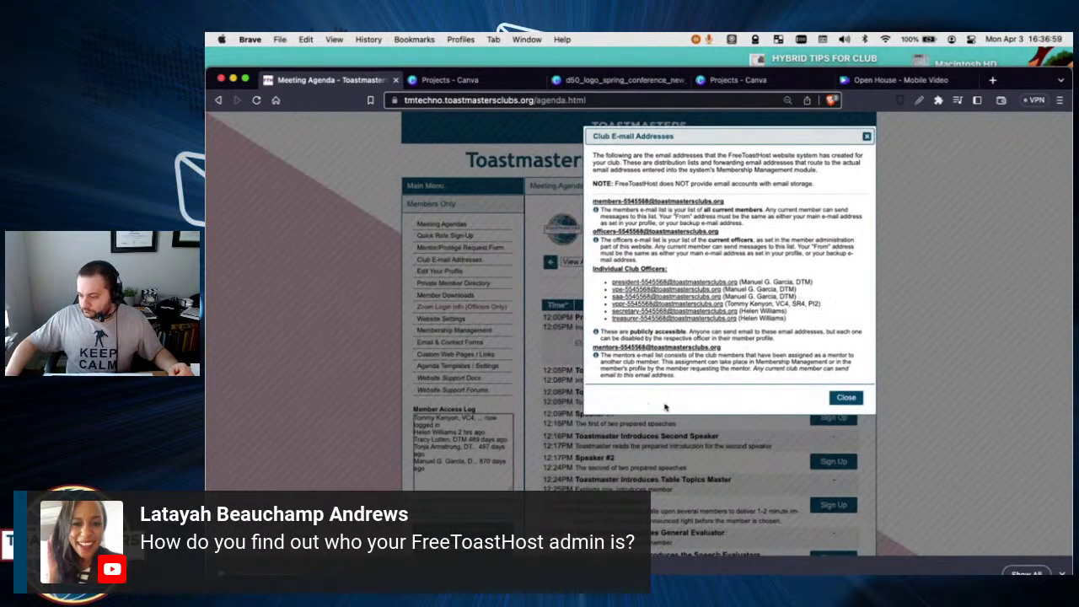
{"action": "left_click_drag", "start_coordinate": [584, 413], "coordinate": [376, 478]}
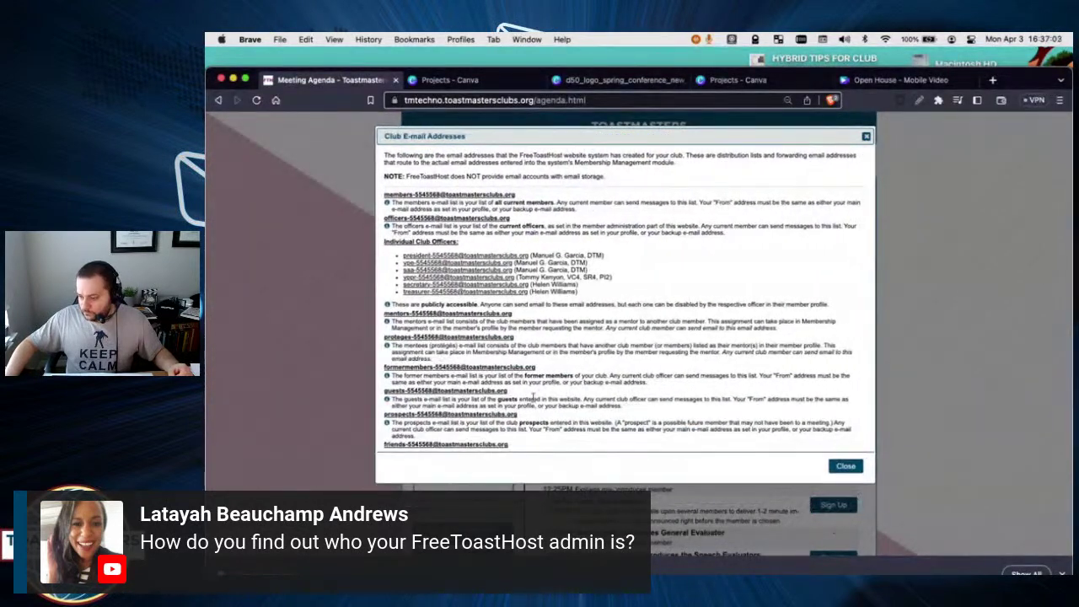
{"action": "scroll", "coordinate": [542, 371], "scroll_direction": "down", "scroll_amount": 2}
{"action": "scroll", "coordinate": [542, 371], "scroll_direction": "up", "scroll_amount": 2}
{"action": "scroll", "coordinate": [542, 370], "scroll_direction": "down", "scroll_amount": 2}
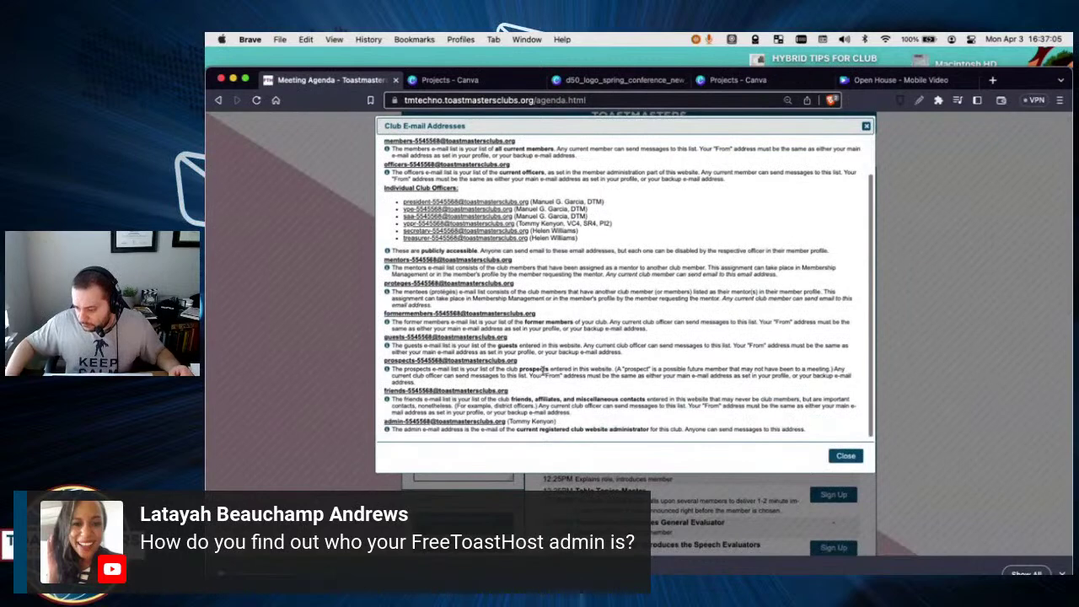
{"action": "left_click_drag", "start_coordinate": [385, 421], "coordinate": [545, 426]}
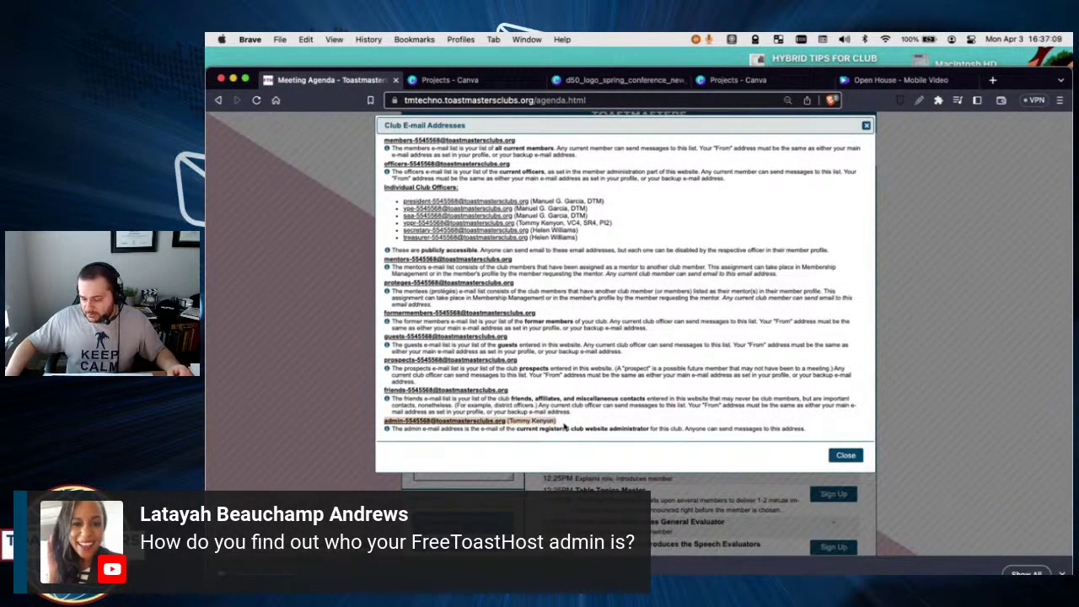
{"action": "scroll", "coordinate": [566, 426], "scroll_direction": "up", "scroll_amount": 1}
{"action": "left_click", "coordinate": [566, 426]}
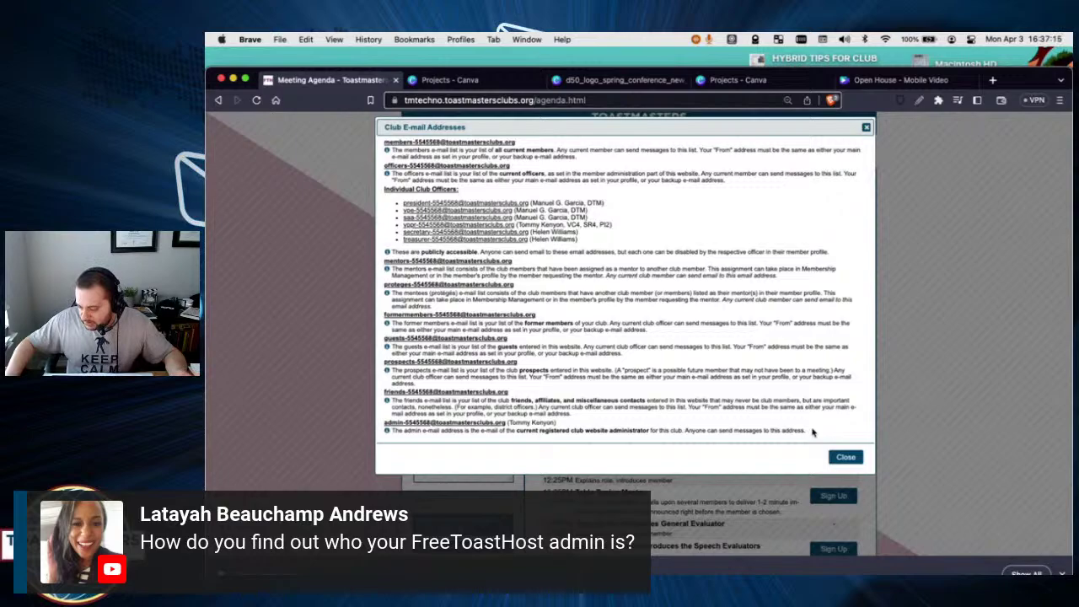
Re-highlight the admin address, zoom in to read it, then close the list.
{"action": "left_click_drag", "start_coordinate": [812, 432], "coordinate": [552, 419]}
{"action": "key", "text": "super+plus"}
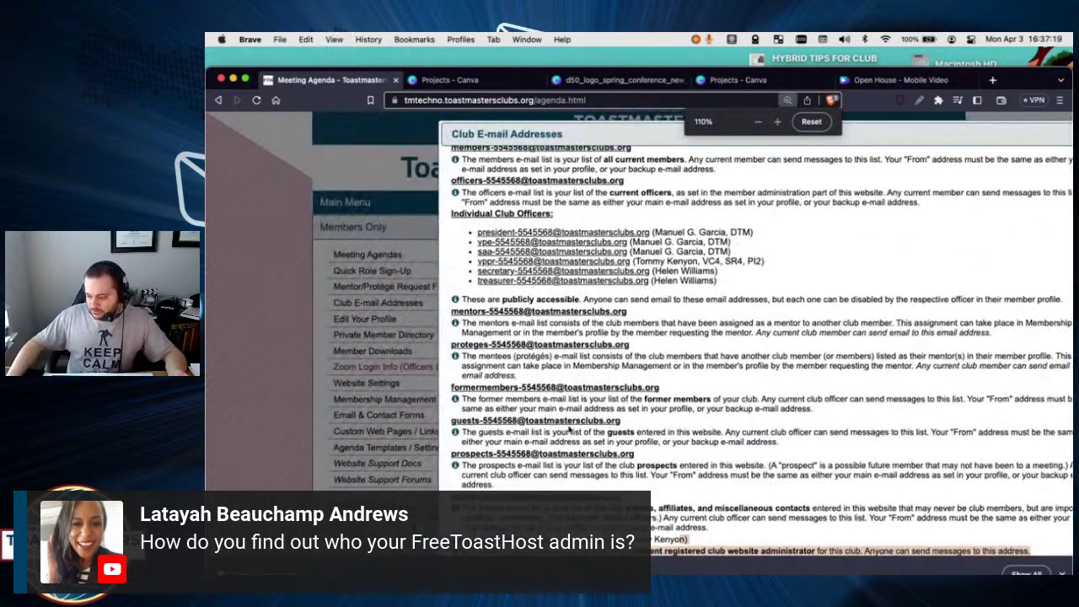
{"action": "scroll", "coordinate": [573, 434], "scroll_direction": "down", "scroll_amount": 5}
{"action": "scroll", "coordinate": [574, 433], "scroll_direction": "up", "scroll_amount": 5}
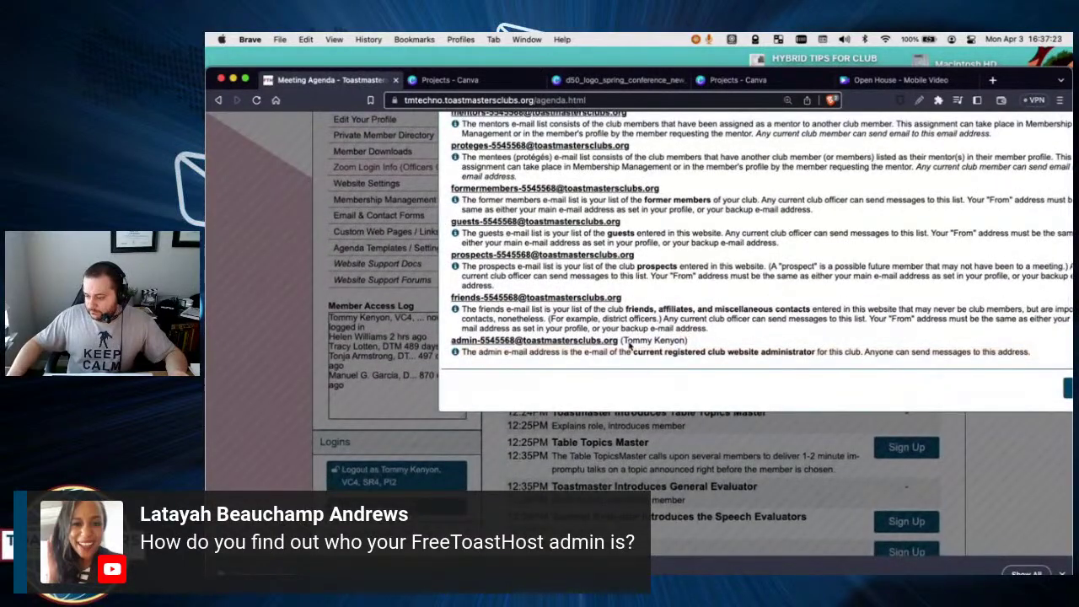
{"action": "scroll", "coordinate": [629, 342], "scroll_direction": "up", "scroll_amount": 2}
{"action": "scroll", "coordinate": [629, 343], "scroll_direction": "up", "scroll_amount": 6}
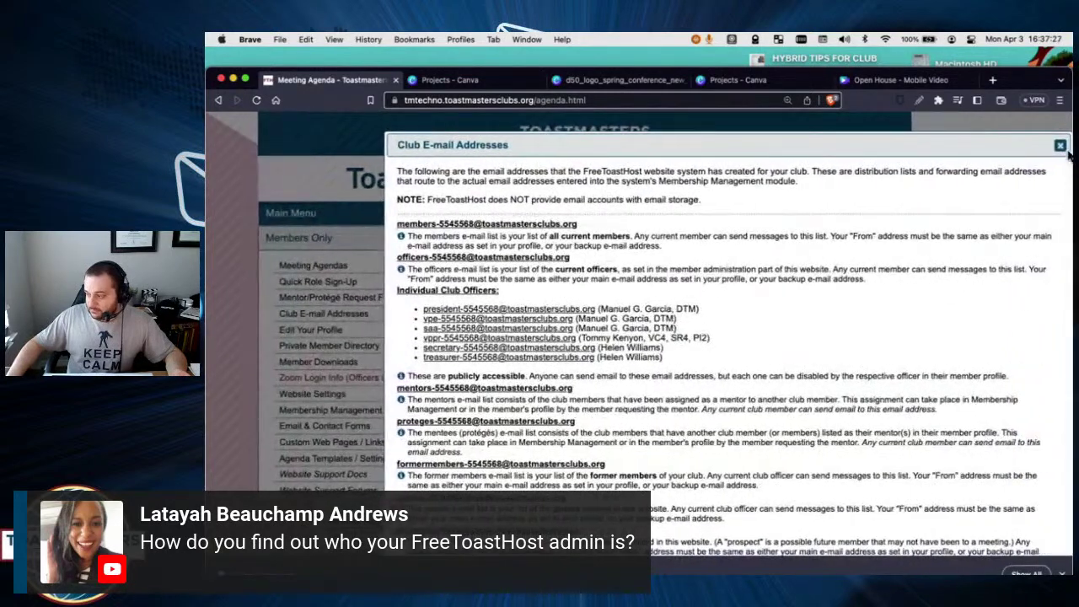
{"action": "key", "text": "Escape"}
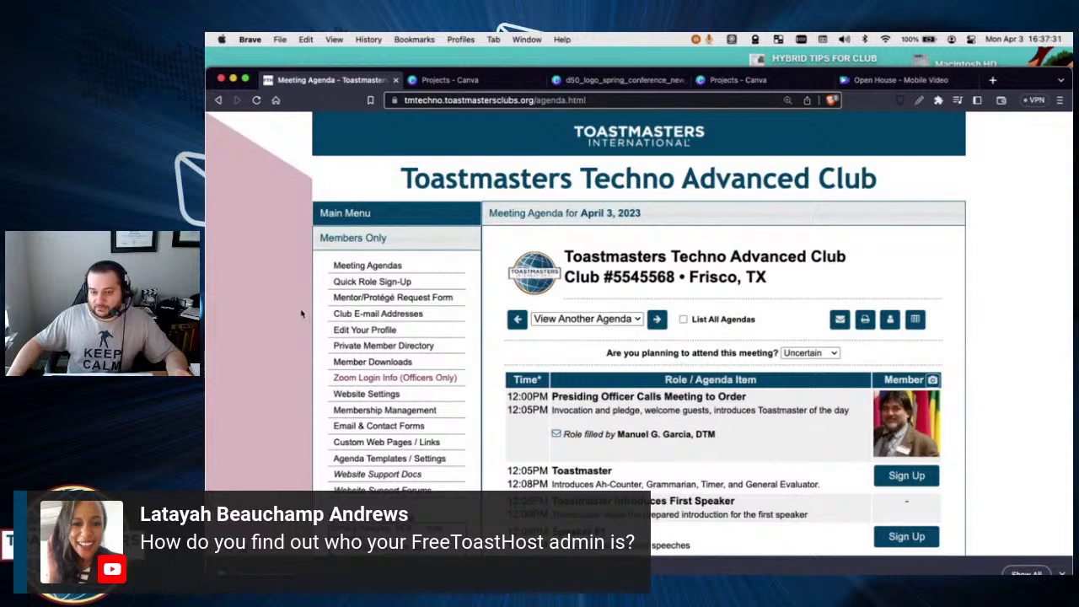
{"action": "left_click_drag", "start_coordinate": [435, 318], "coordinate": [326, 313]}
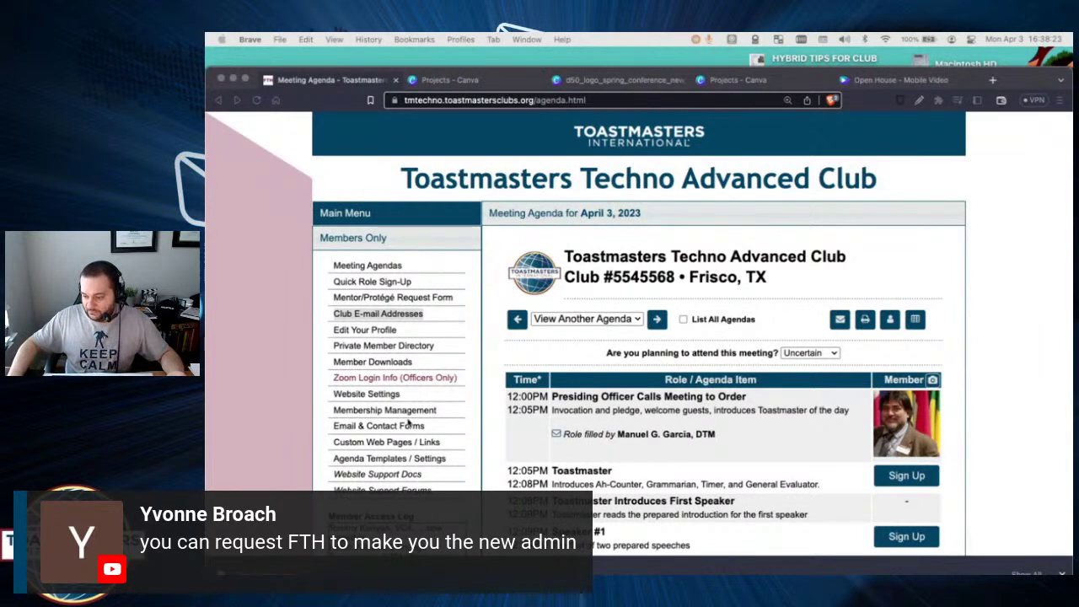
Log out of the FreeToastHost member account.
{"action": "left_click", "coordinate": [282, 355]}
{"action": "scroll", "coordinate": [282, 355], "scroll_direction": "down", "scroll_amount": 5}
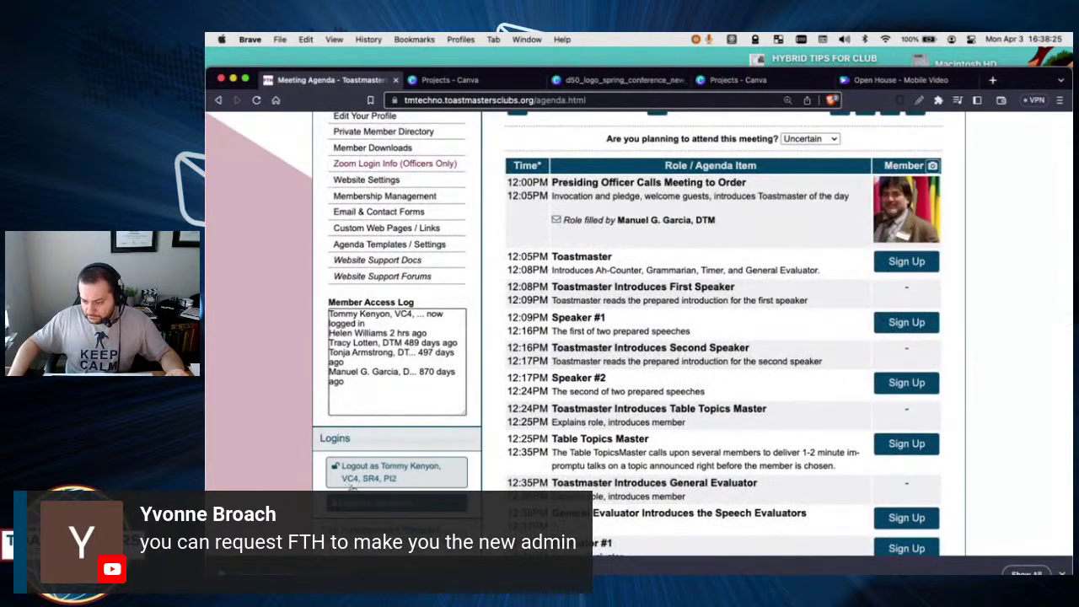
{"action": "left_click", "coordinate": [369, 475]}
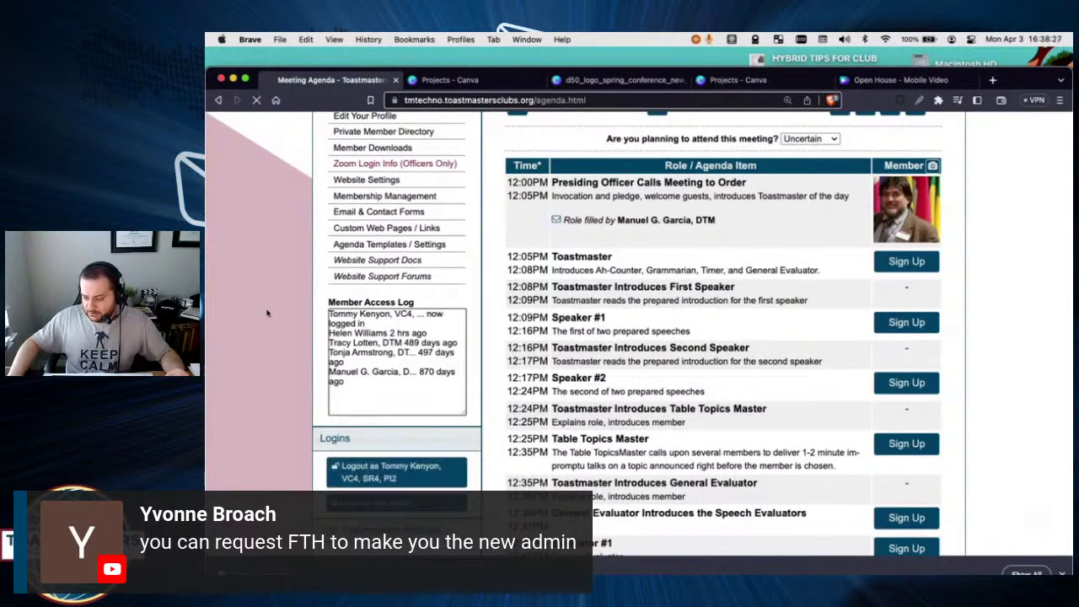
Open the Site Administrator login and its 'change the Site Administrator' request form.
{"action": "scroll", "coordinate": [501, 376], "scroll_direction": "down", "scroll_amount": 3}
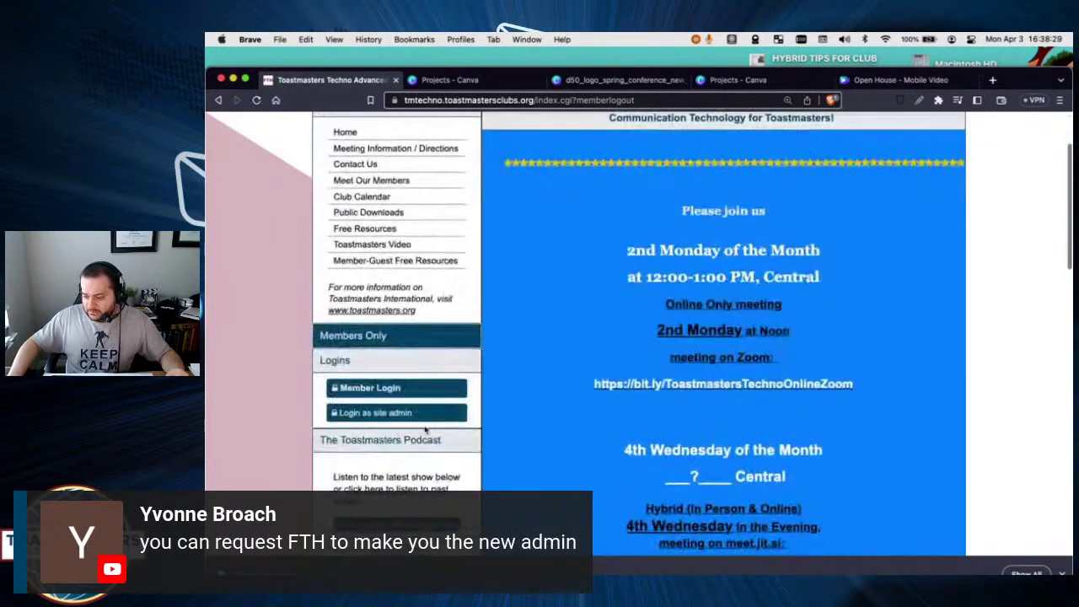
{"action": "left_click", "coordinate": [354, 415]}
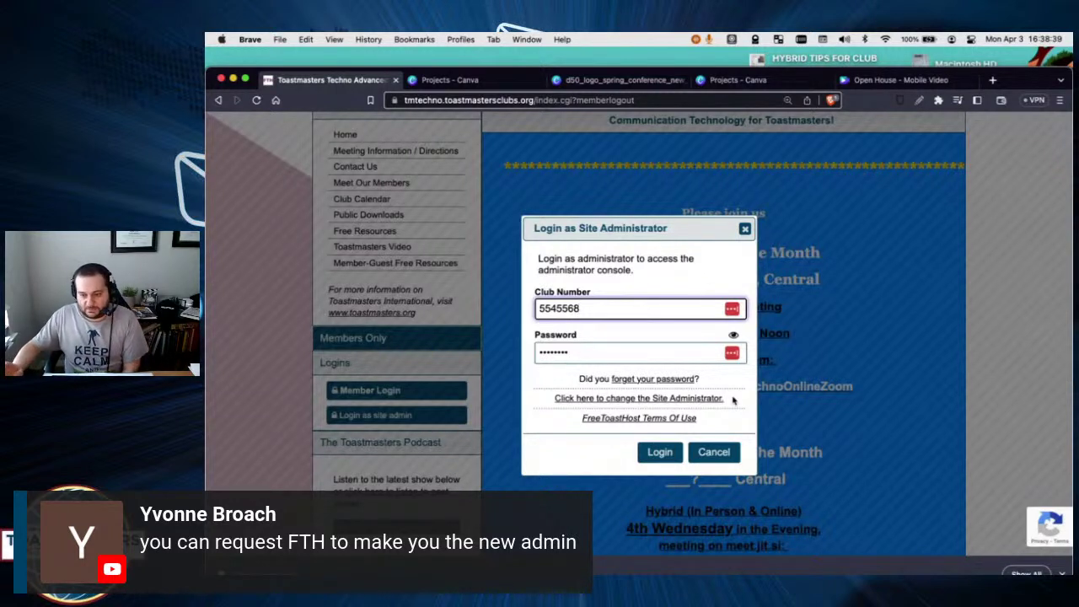
{"action": "left_click", "coordinate": [651, 399]}
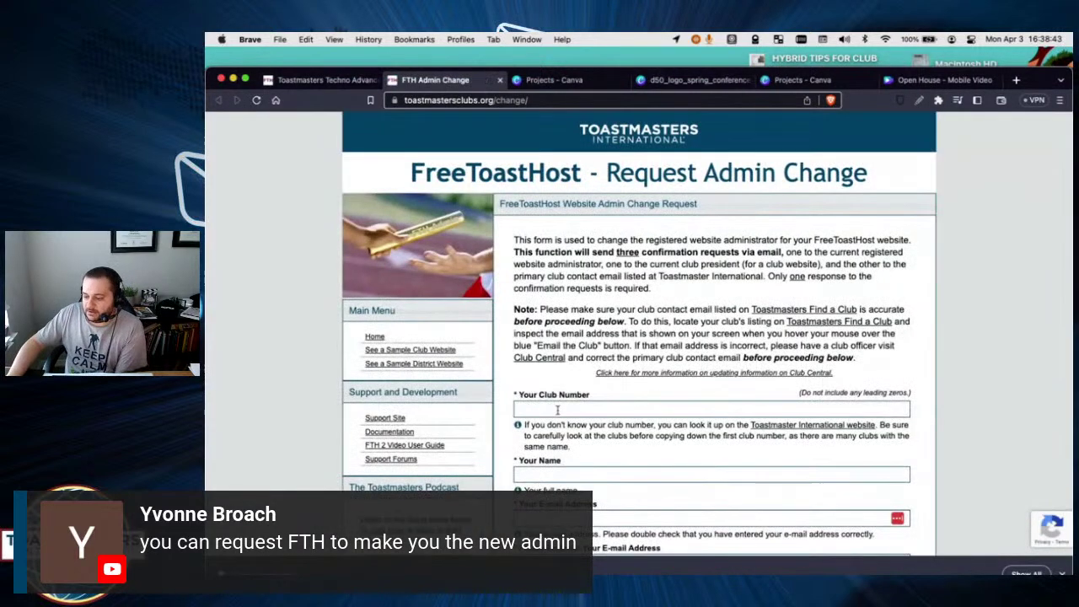
Check club number 5736, decline the Verbal Expressions Club match, and reopen the number suggestions.
{"action": "left_click", "coordinate": [557, 409]}
{"action": "left_click", "coordinate": [590, 434]}
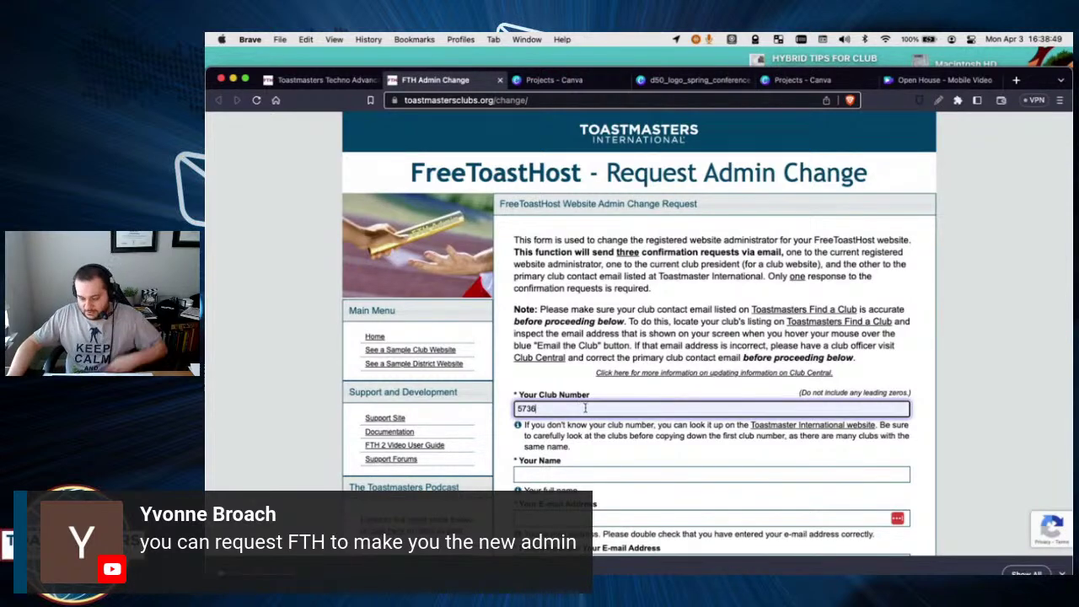
{"action": "key", "text": "Tab"}
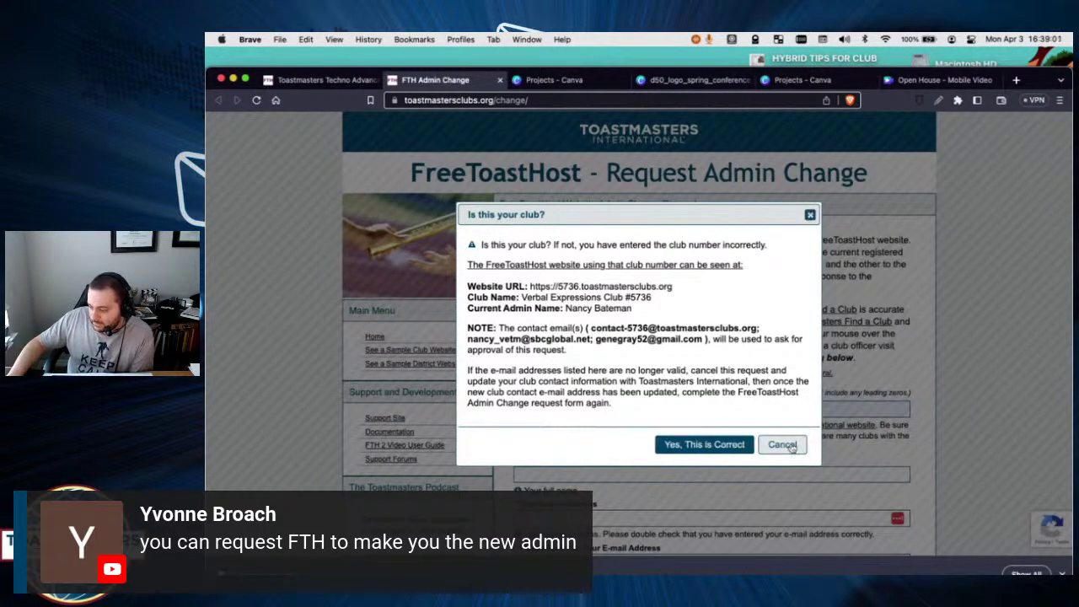
{"action": "left_click", "coordinate": [704, 444]}
{"action": "left_click", "coordinate": [527, 408]}
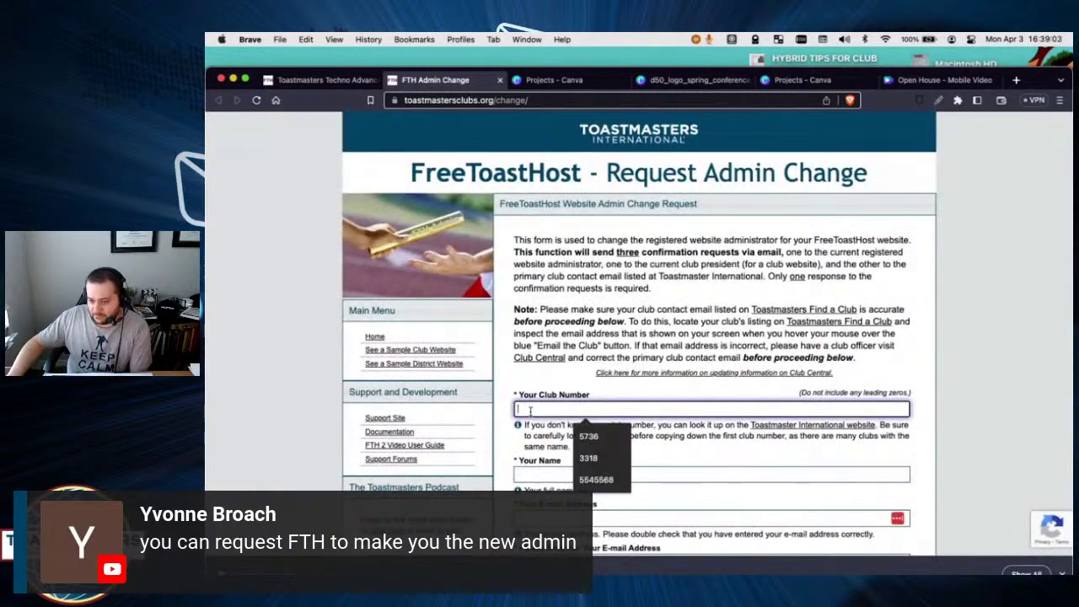
Check club number 3318, dismiss the Metrocrest Toastmasters match, and delete the number.
{"action": "left_click", "coordinate": [594, 458]}
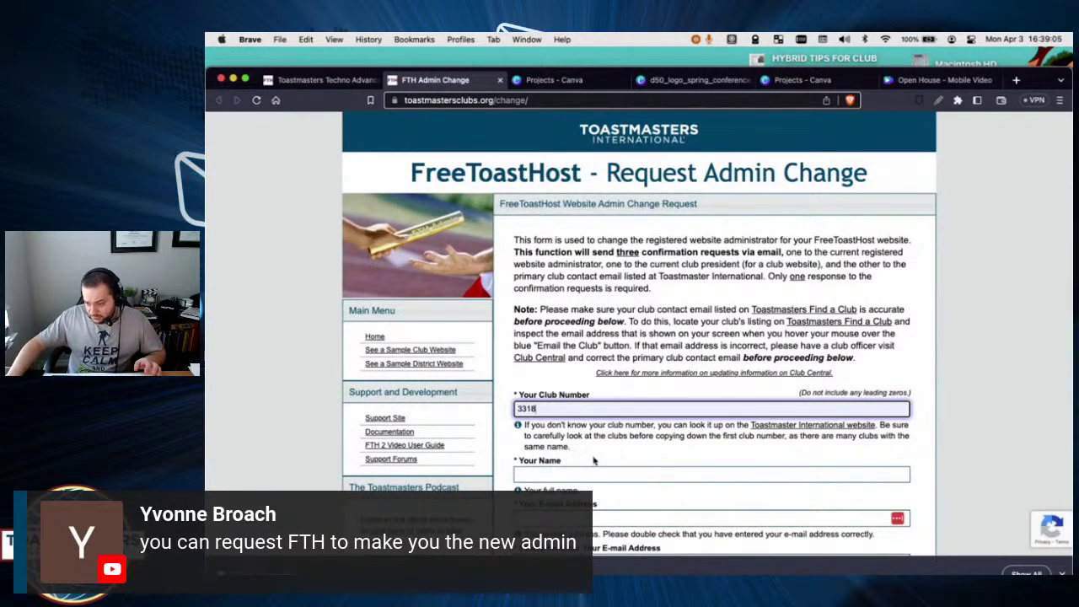
{"action": "key", "text": "Tab"}
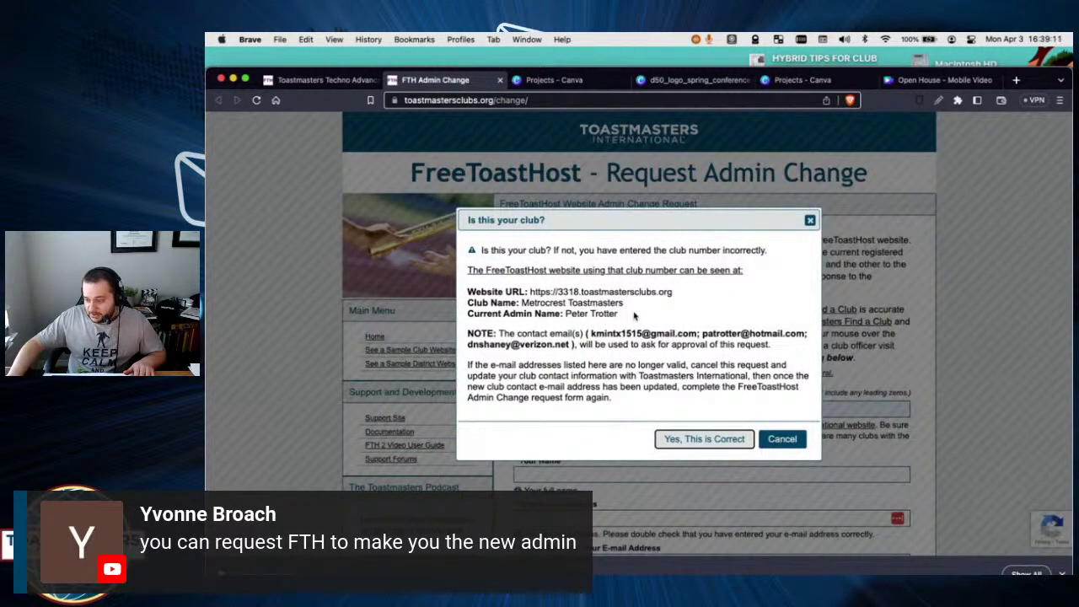
{"action": "left_click", "coordinate": [810, 220]}
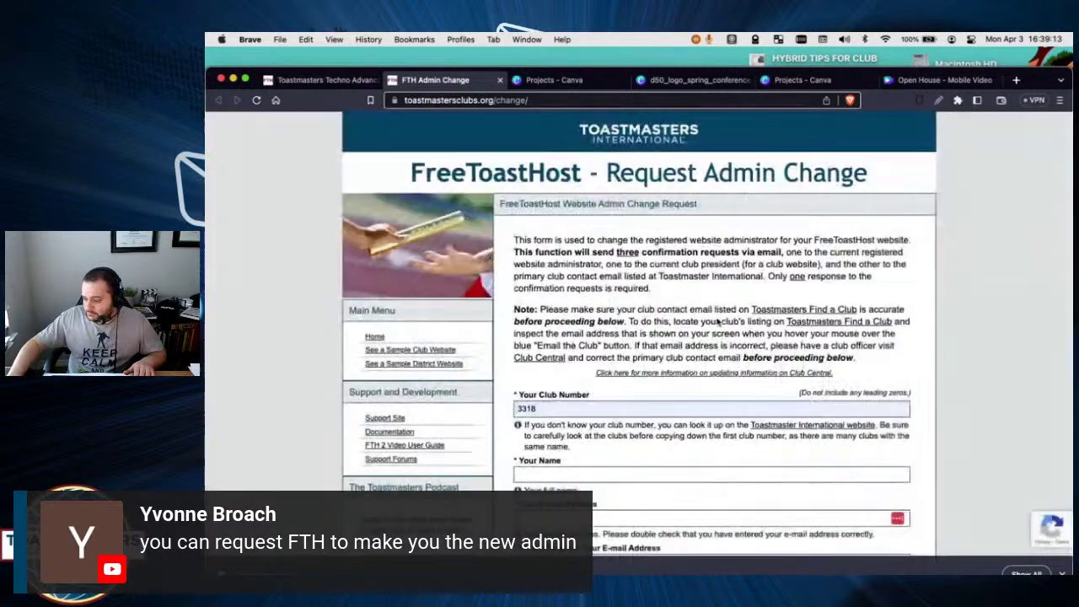
{"action": "double_click", "coordinate": [590, 408]}
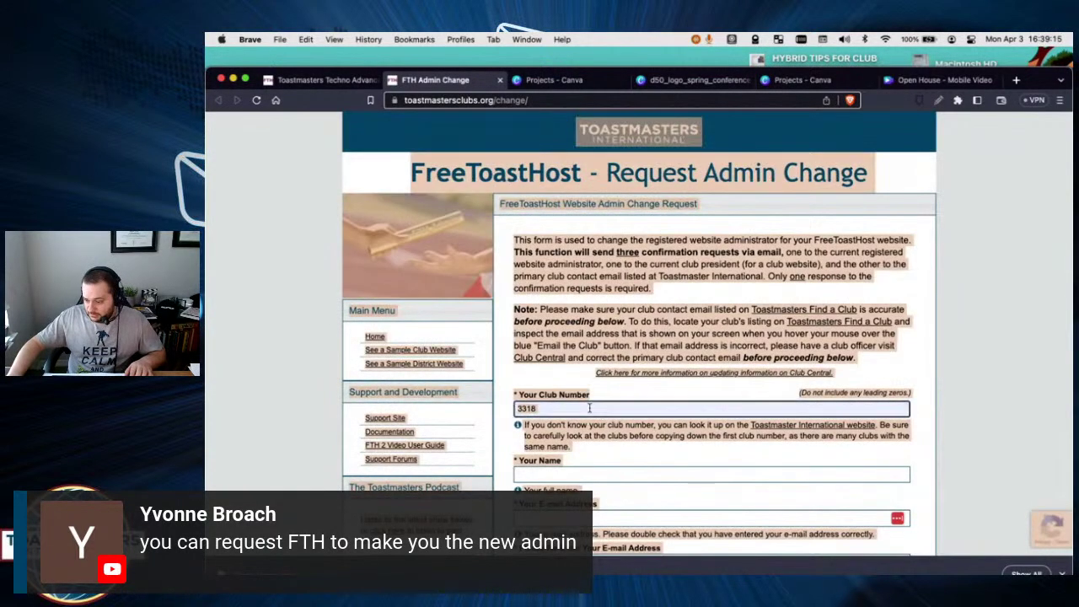
{"action": "key", "text": "BackSpace"}
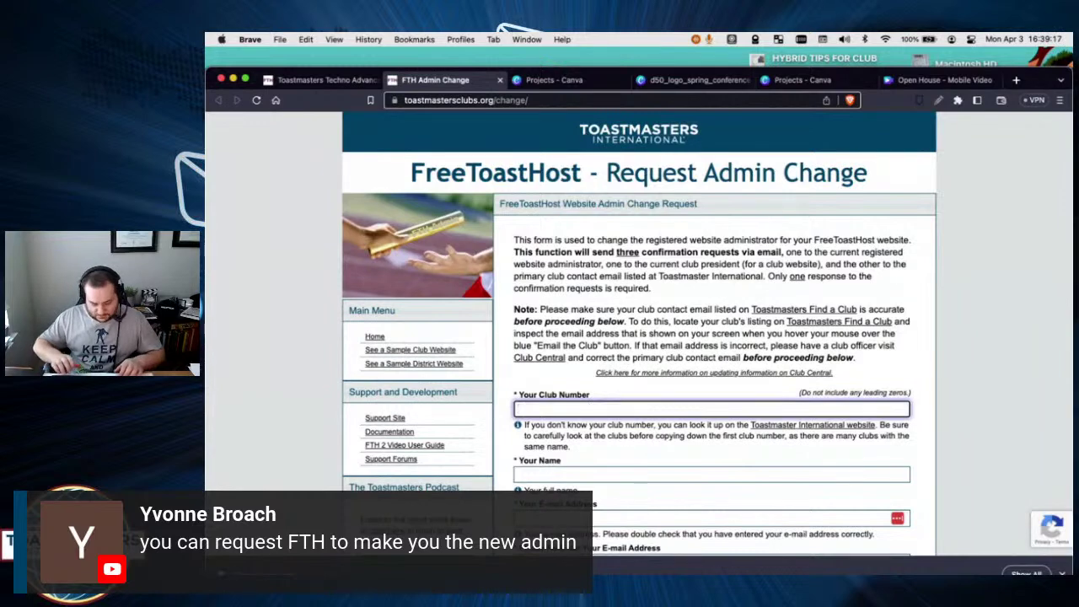
Fill in club number 5545568 and close the Toastmasters Techno confirmation.
{"action": "left_click", "coordinate": [589, 408]}
{"action": "left_click", "coordinate": [590, 477]}
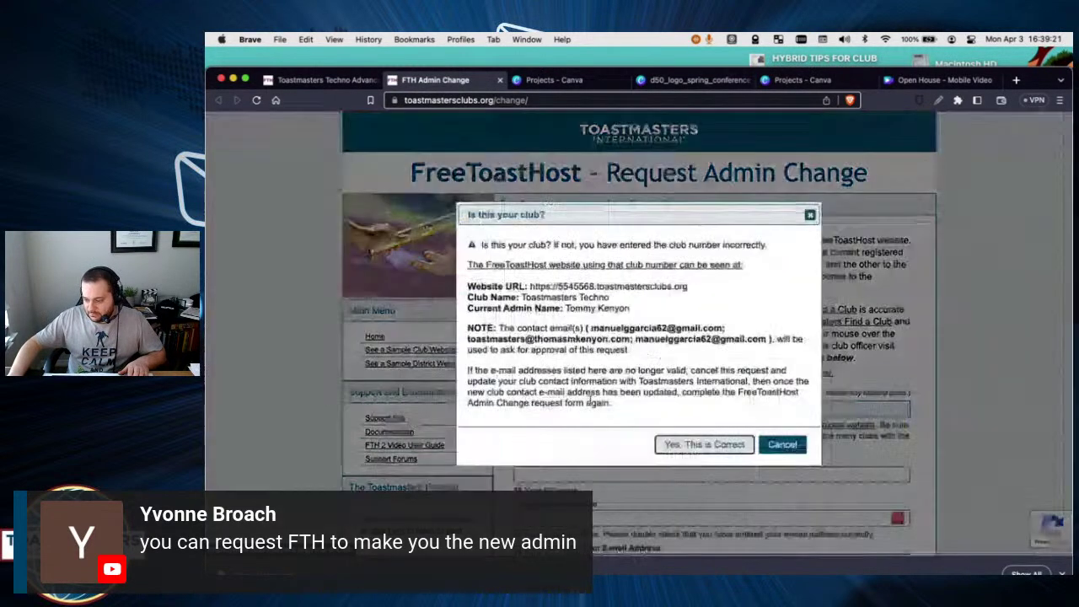
{"action": "left_click_drag", "start_coordinate": [666, 313], "coordinate": [533, 308]}
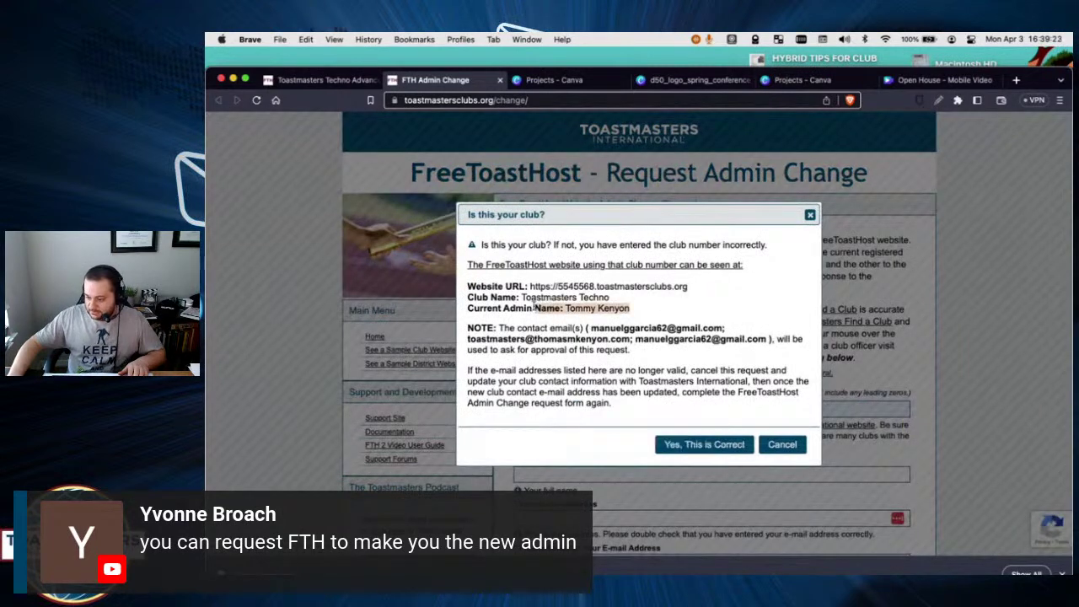
{"action": "left_click", "coordinate": [809, 215]}
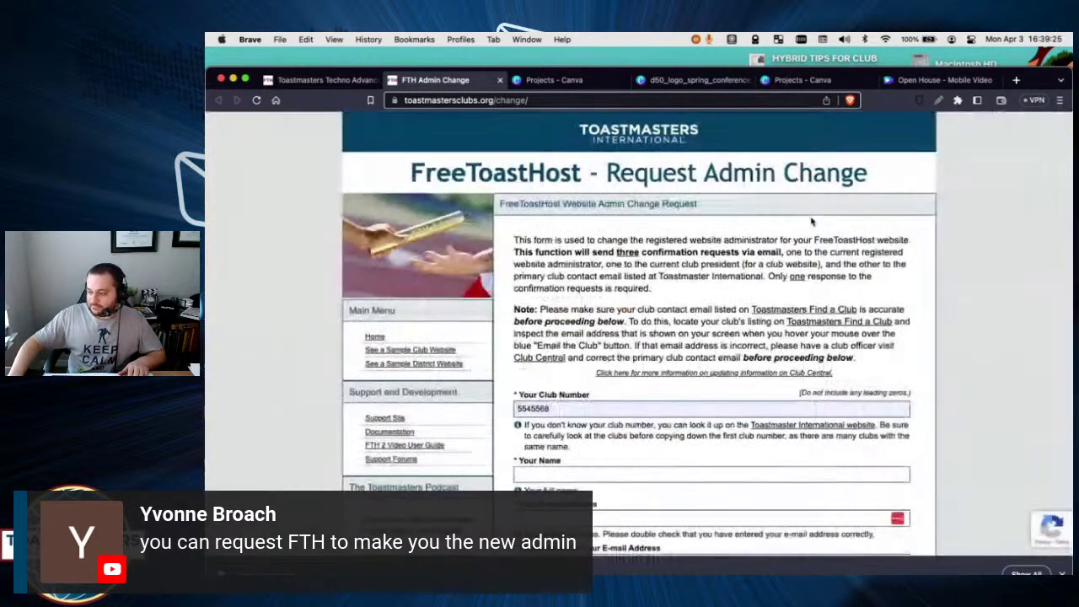
Click into the Your Name and E-mail fields, then dismiss the autofill suggestions.
{"action": "scroll", "coordinate": [537, 408], "scroll_direction": "down", "scroll_amount": 2}
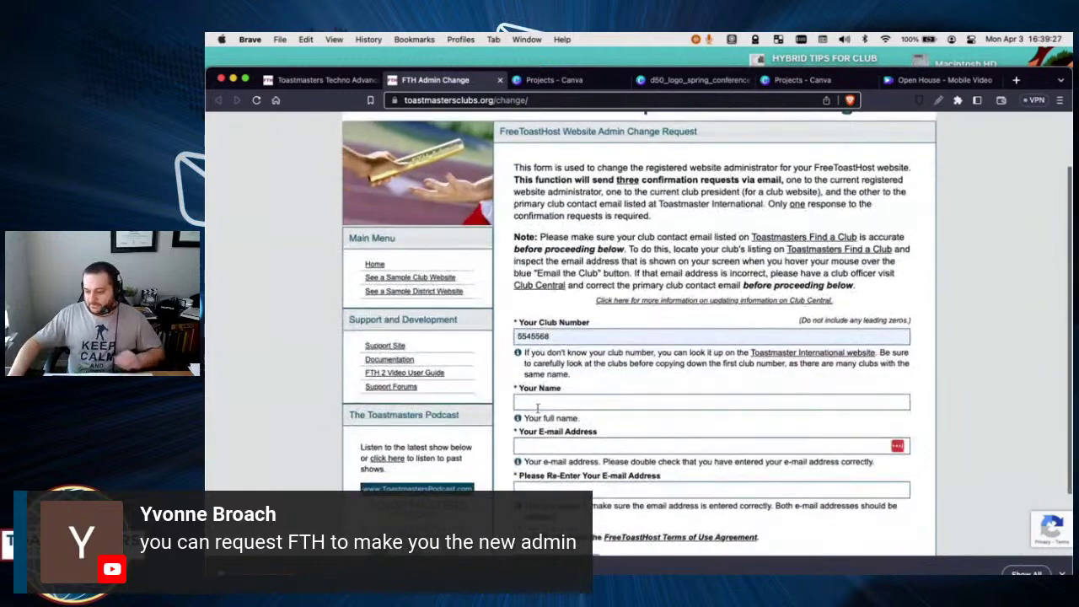
{"action": "left_click", "coordinate": [544, 402]}
{"action": "left_click", "coordinate": [547, 446]}
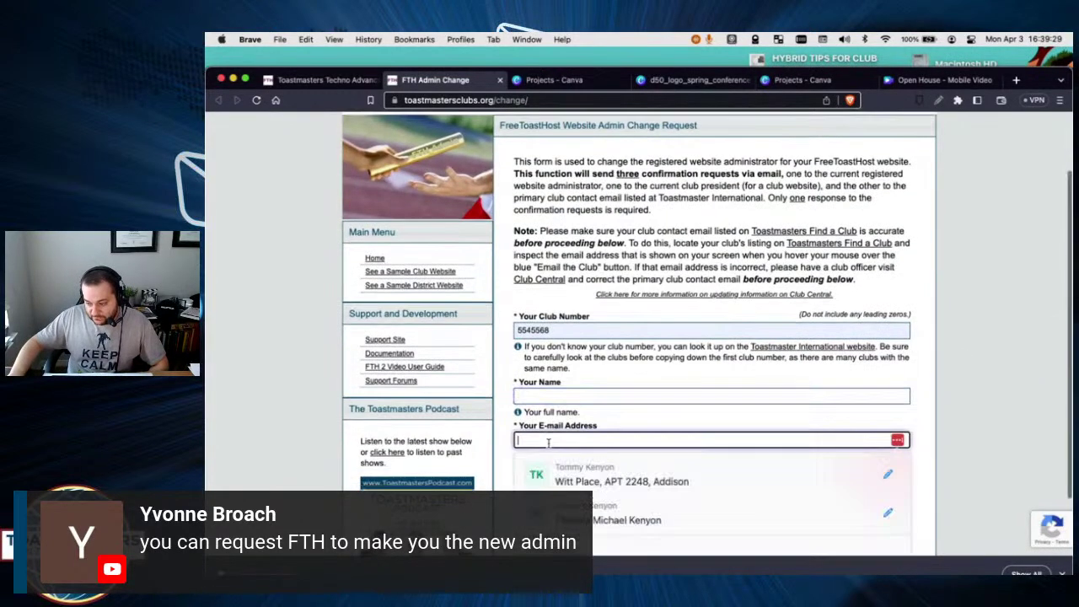
{"action": "scroll", "coordinate": [548, 443], "scroll_direction": "down", "scroll_amount": 2}
{"action": "left_click", "coordinate": [504, 398]}
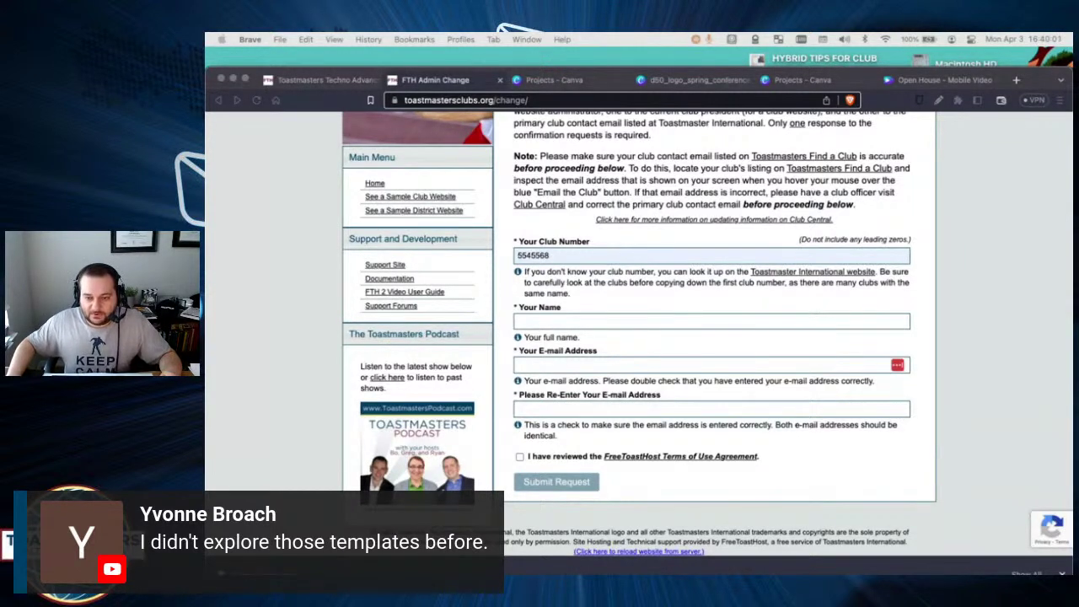
In the D50 spring conference design, search Logo templates for 'promote' and pick Golf Club.
{"action": "left_click", "coordinate": [559, 80]}
{"action": "left_click", "coordinate": [715, 81]}
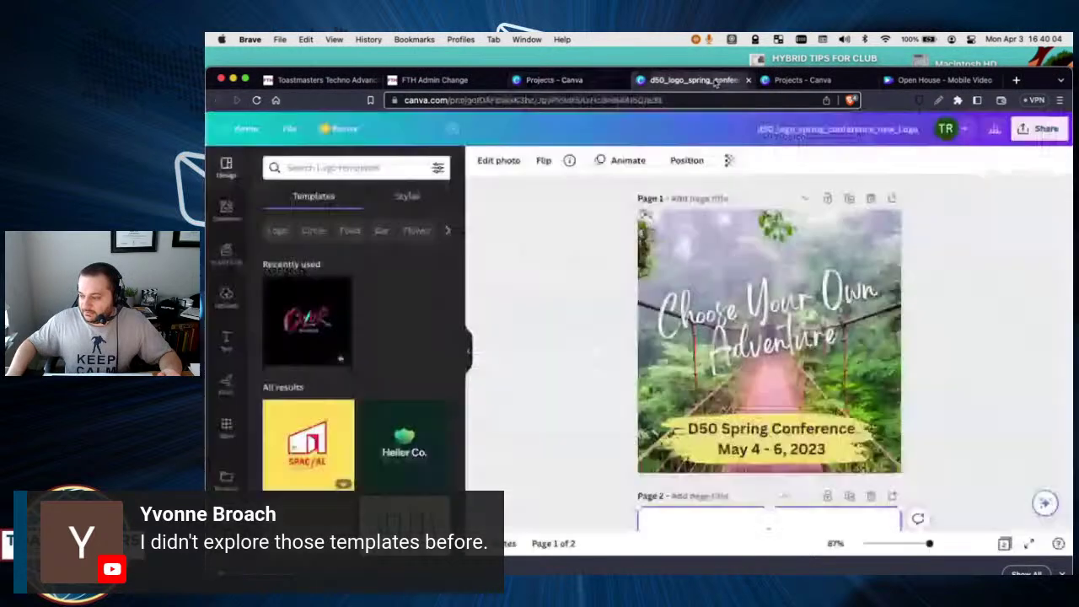
{"action": "left_click", "coordinate": [229, 212]}
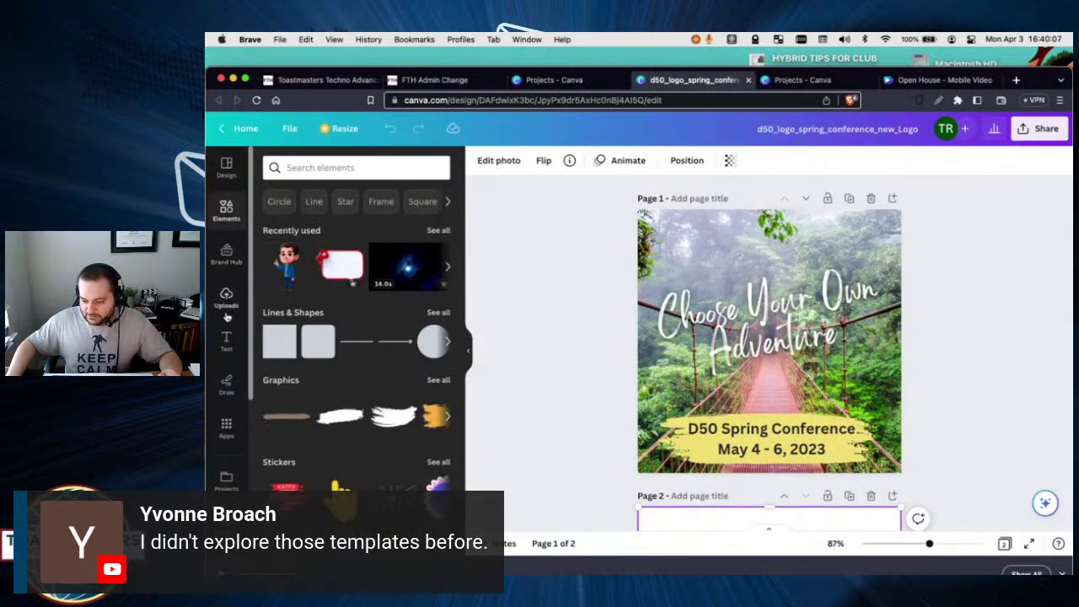
{"action": "left_click", "coordinate": [224, 164]}
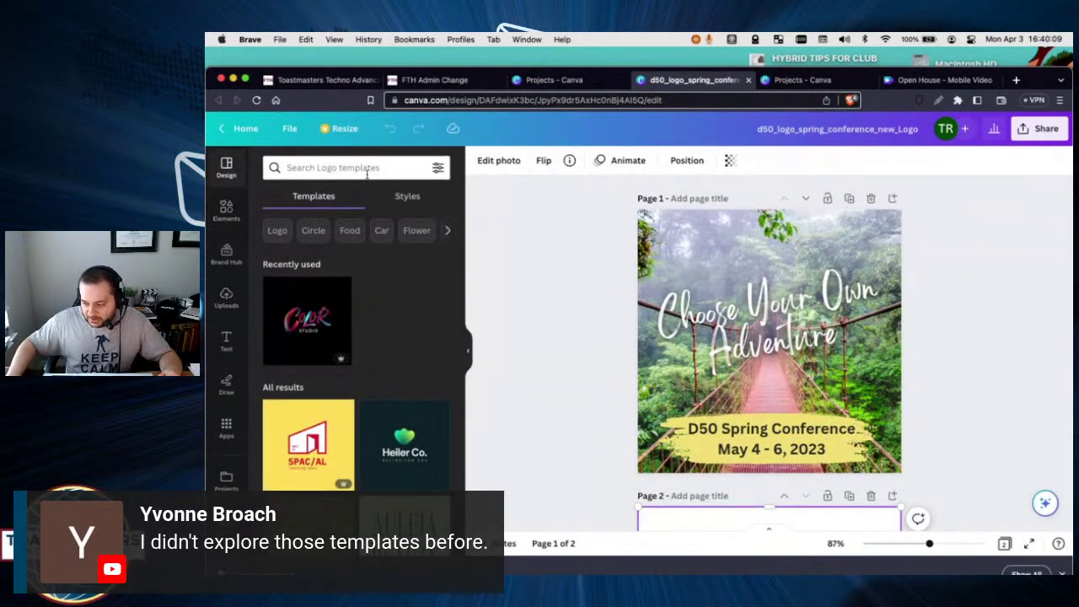
{"action": "left_click", "coordinate": [330, 169]}
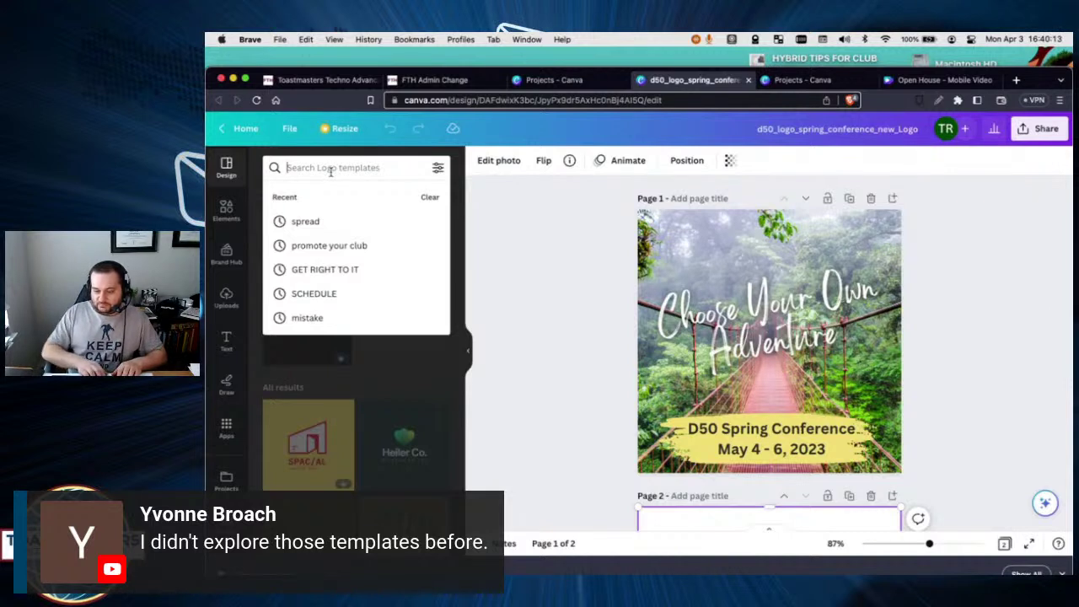
{"action": "type", "text": "promote"}
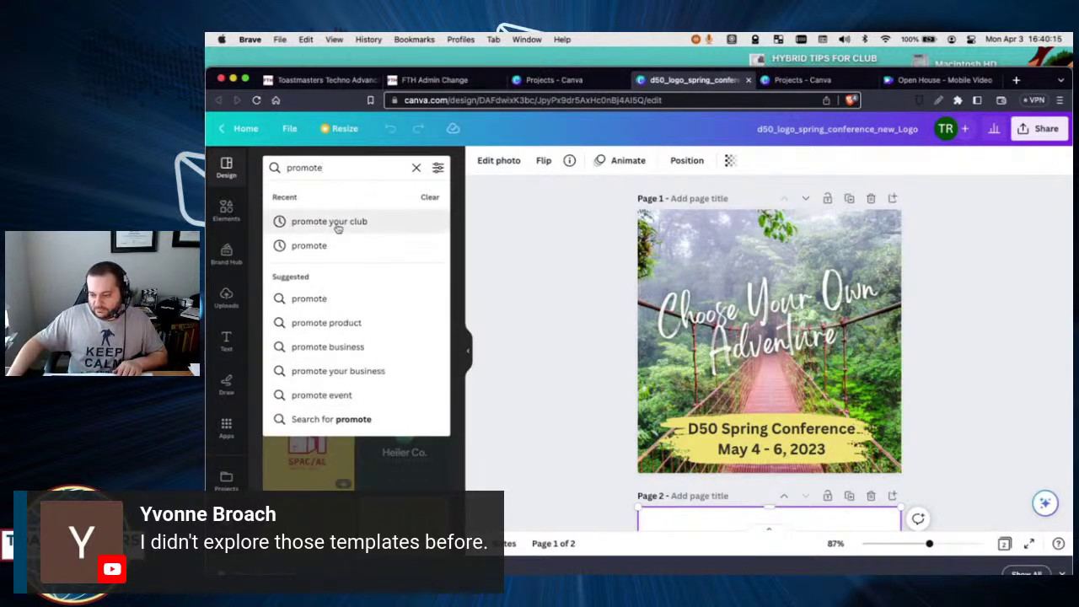
{"action": "left_click", "coordinate": [337, 224]}
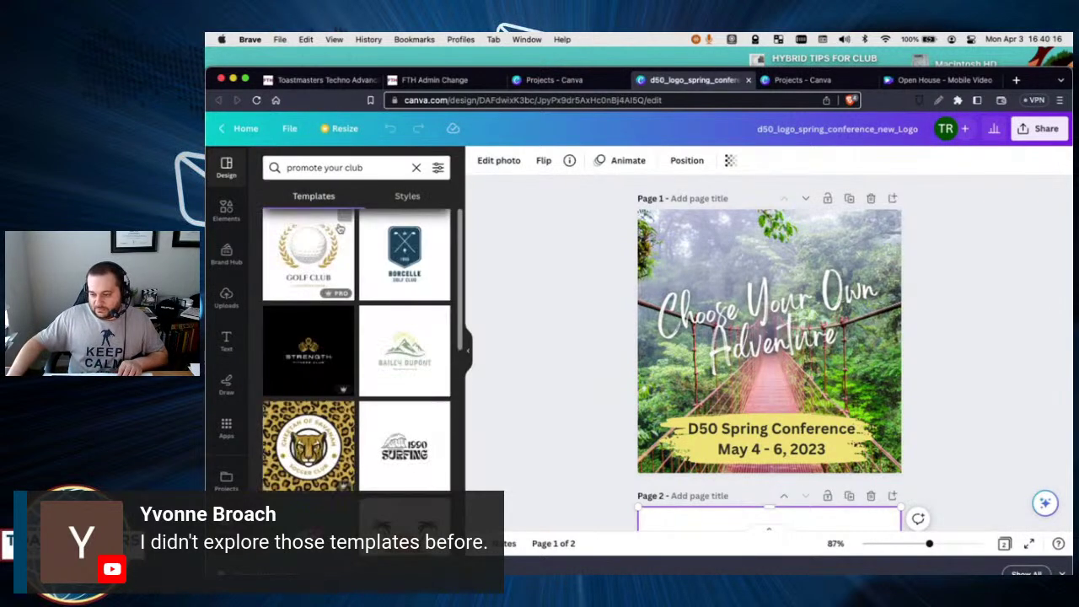
{"action": "left_click", "coordinate": [306, 264]}
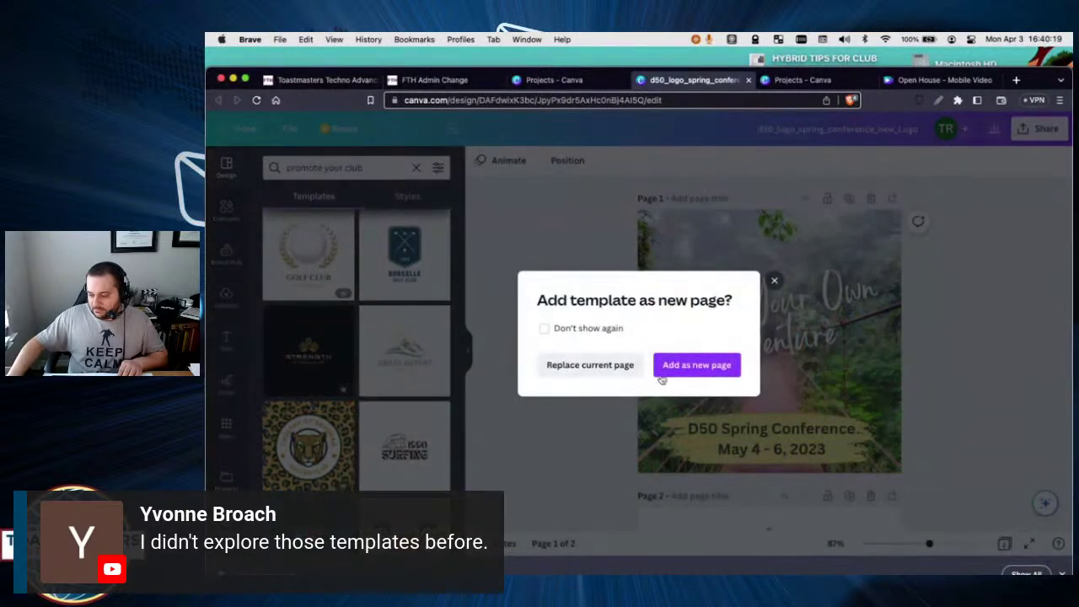
Choose 'Add as new page' to insert the Golf Club logo template.
{"action": "left_click", "coordinate": [678, 375]}
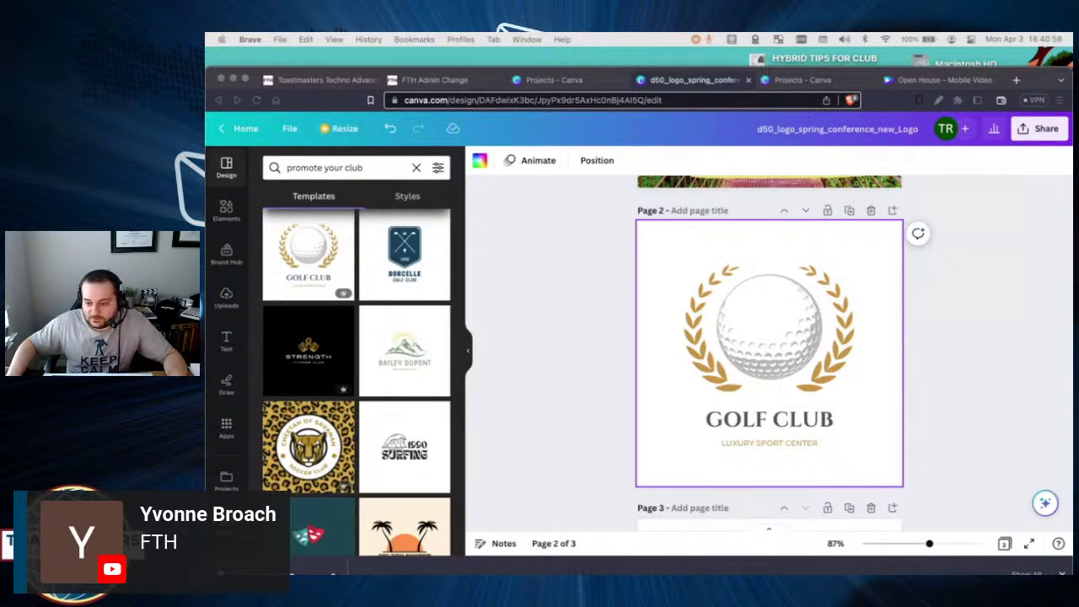
Back on the Toastmasters Techno site, open member login and fill in the saved username.
{"action": "left_click", "coordinate": [320, 80]}
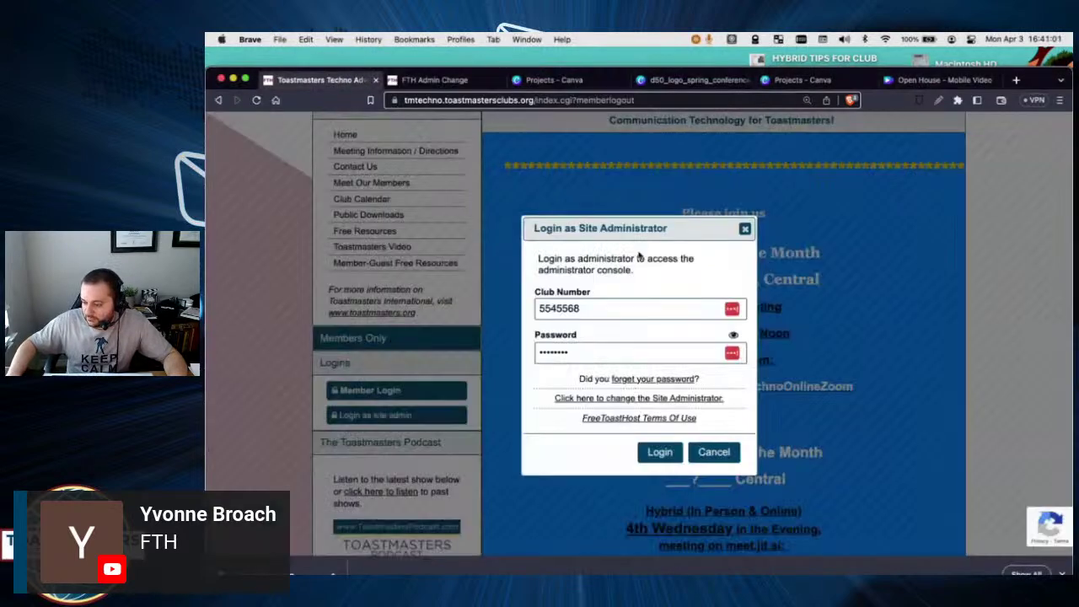
{"action": "left_click", "coordinate": [745, 229]}
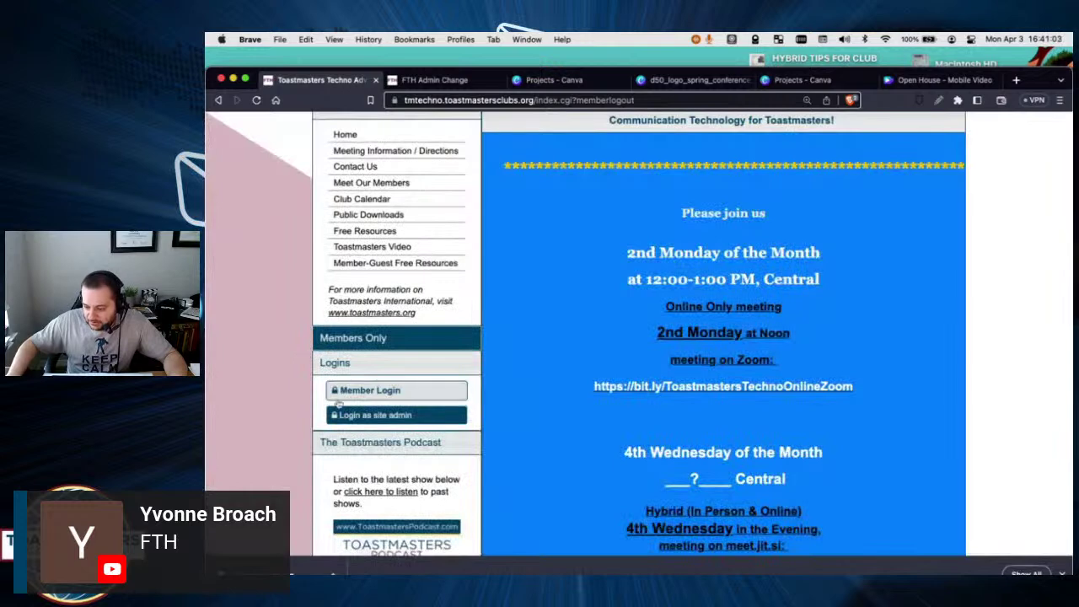
{"action": "left_click", "coordinate": [358, 393]}
{"action": "left_click", "coordinate": [612, 294]}
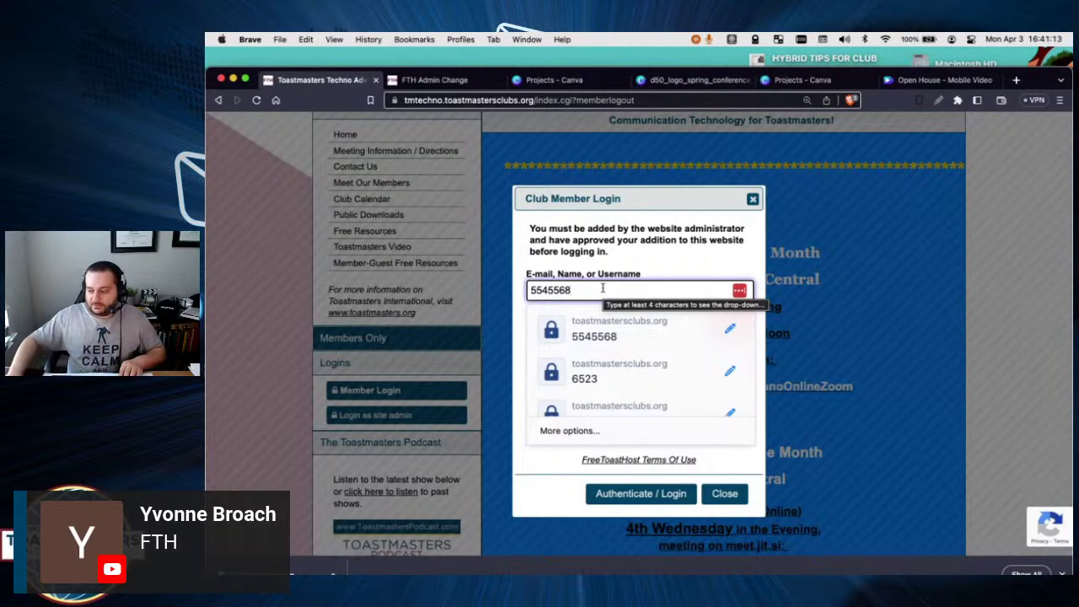
{"action": "double_click", "coordinate": [602, 288]}
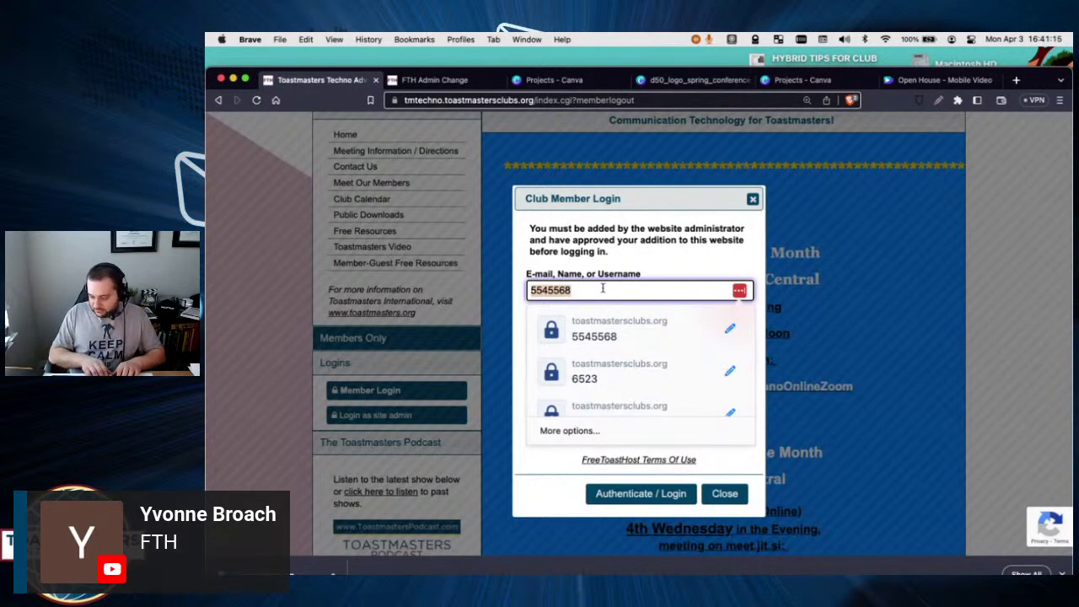
{"action": "type", "text": "tmke"}
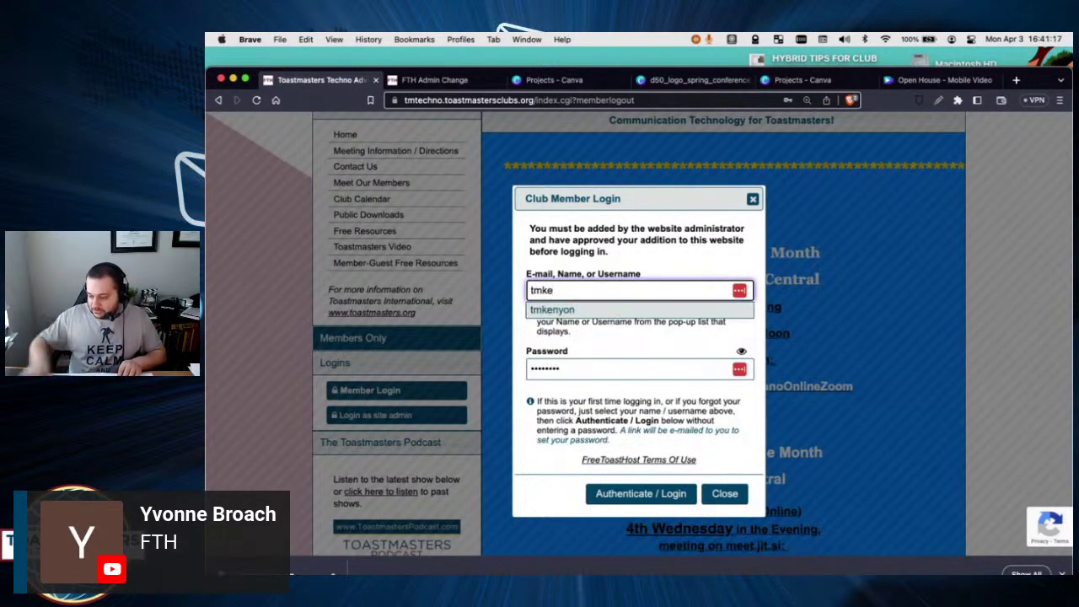
{"action": "left_click", "coordinate": [607, 310]}
Enter the password, log in, decline saving it, and open Meeting Agendas.
{"action": "left_click", "coordinate": [582, 370]}
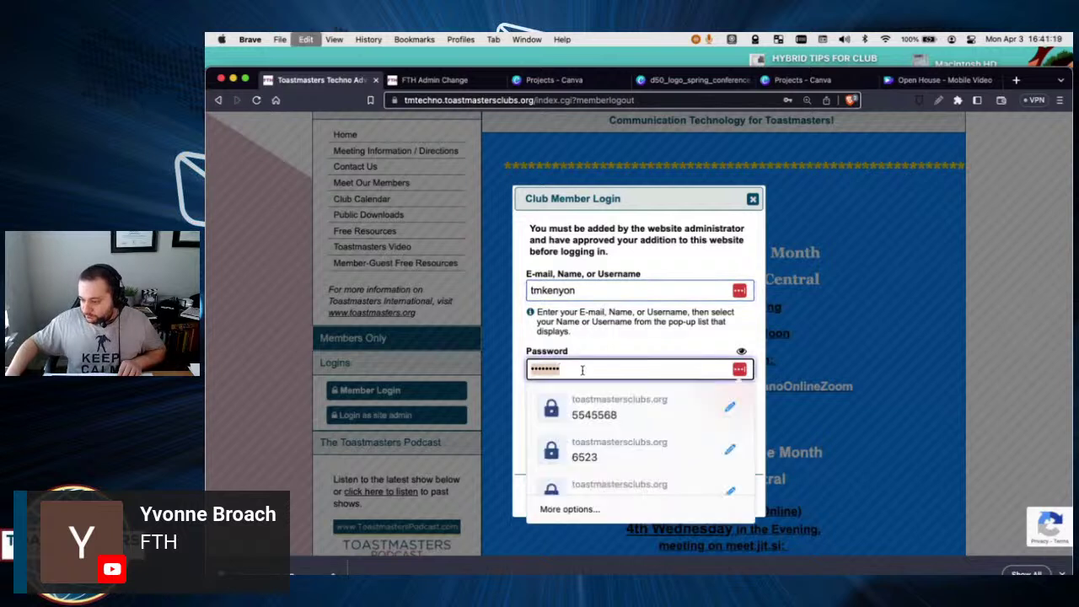
{"action": "type", "text": "•••••••••••"}
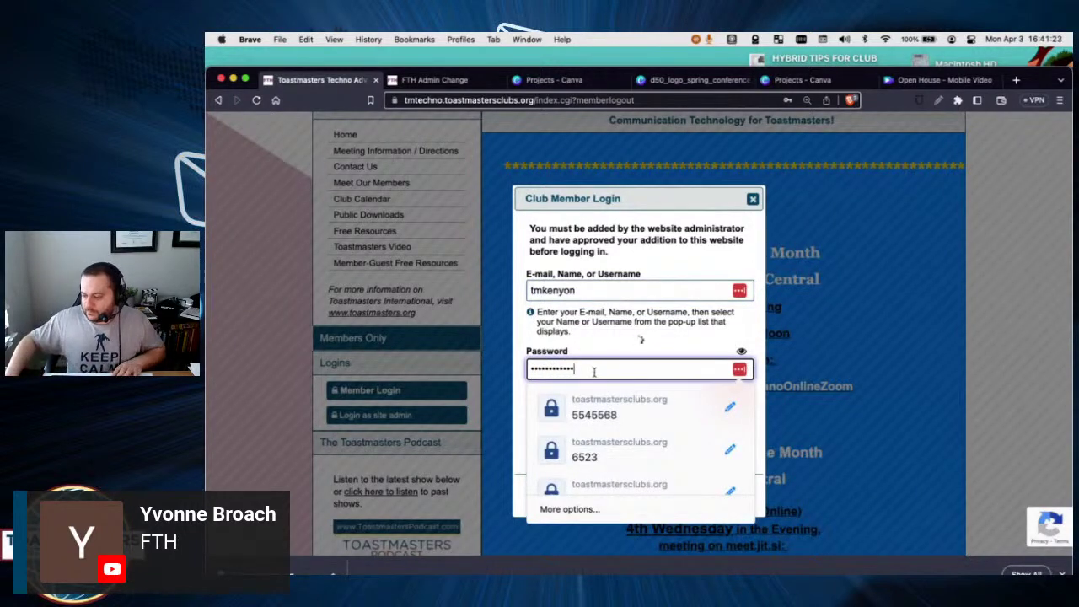
{"action": "key", "text": "Return"}
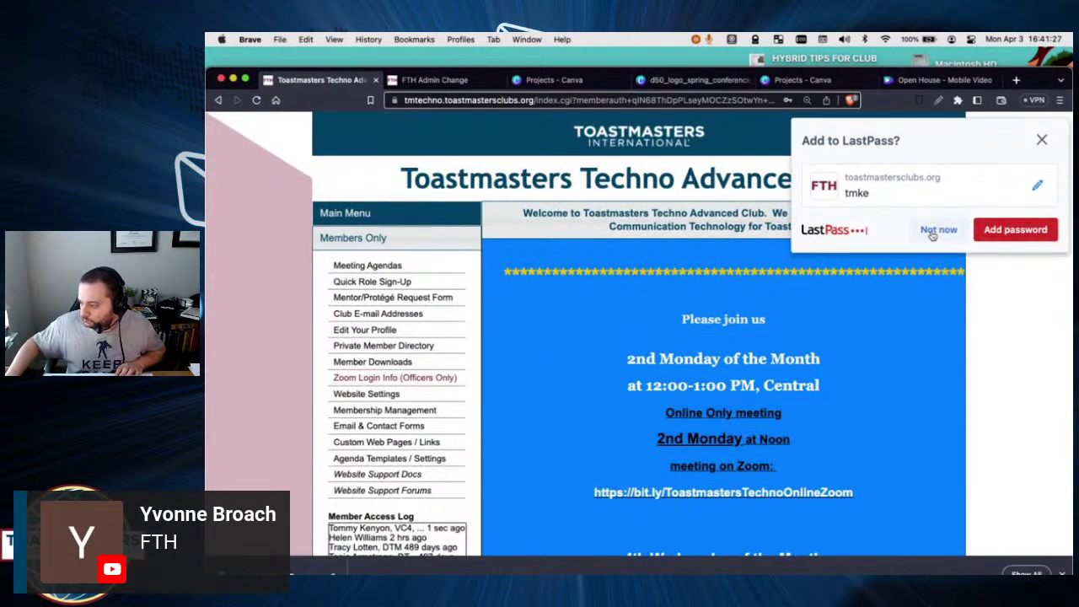
{"action": "left_click", "coordinate": [938, 229]}
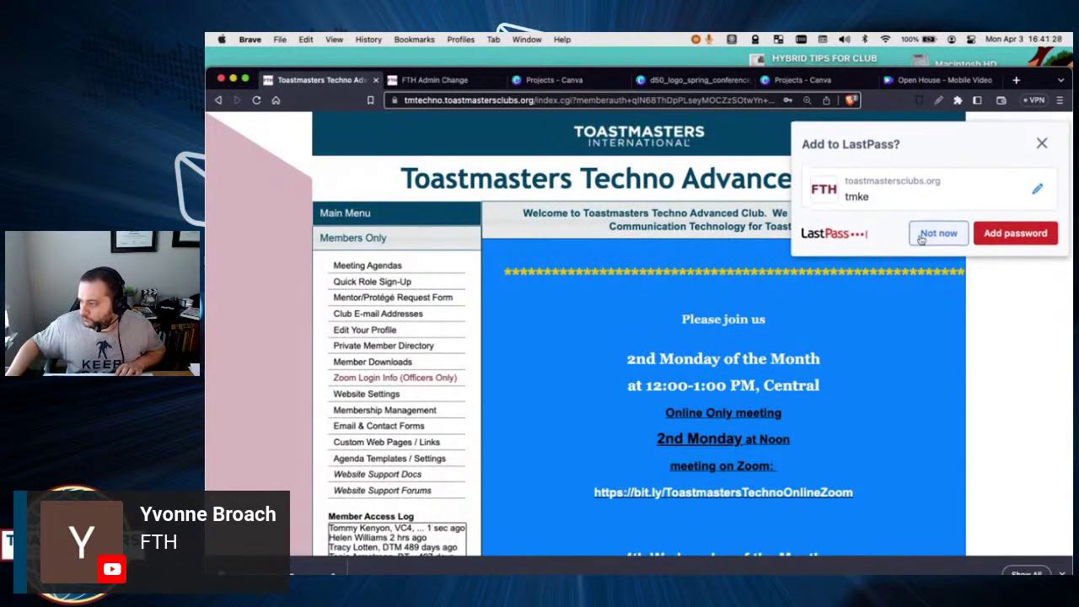
{"action": "left_click", "coordinate": [363, 266]}
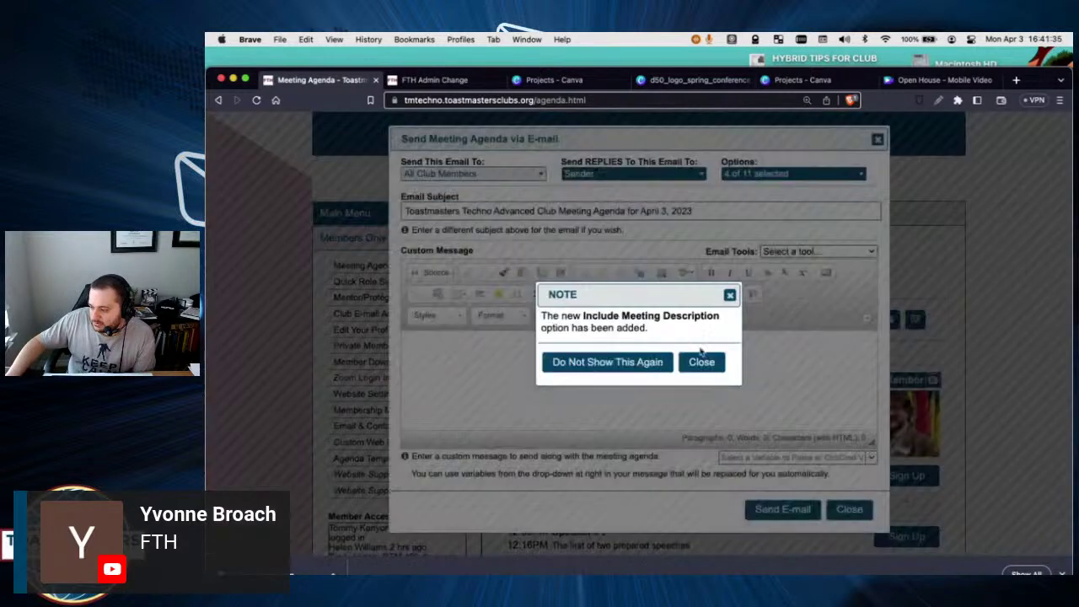
Dismiss the note and set the custom message to centre alignment.
{"action": "left_click", "coordinate": [701, 362]}
{"action": "left_click", "coordinate": [803, 251]}
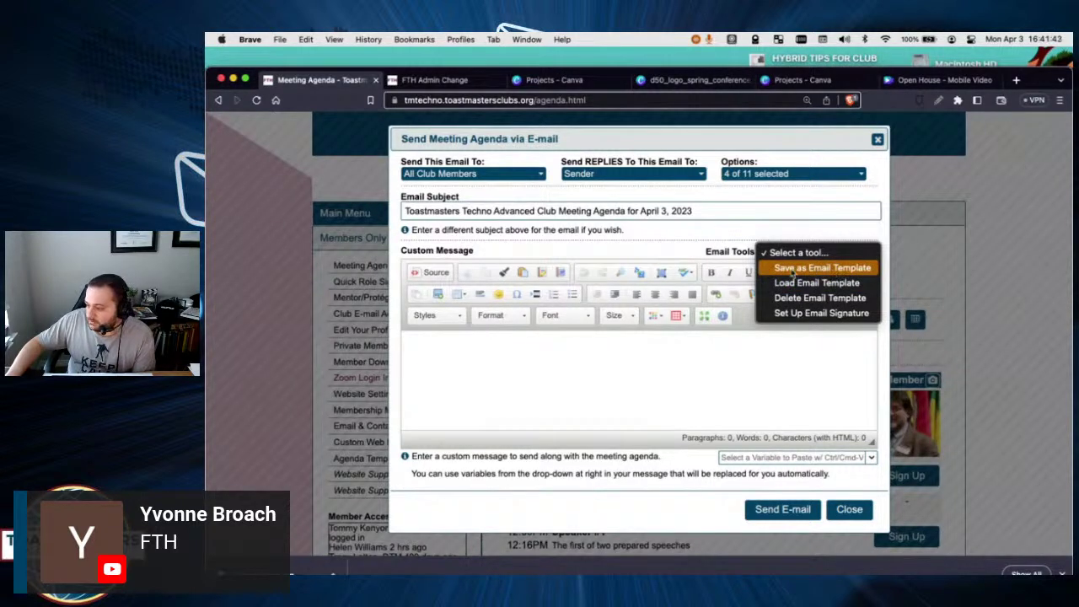
{"action": "left_click", "coordinate": [587, 352]}
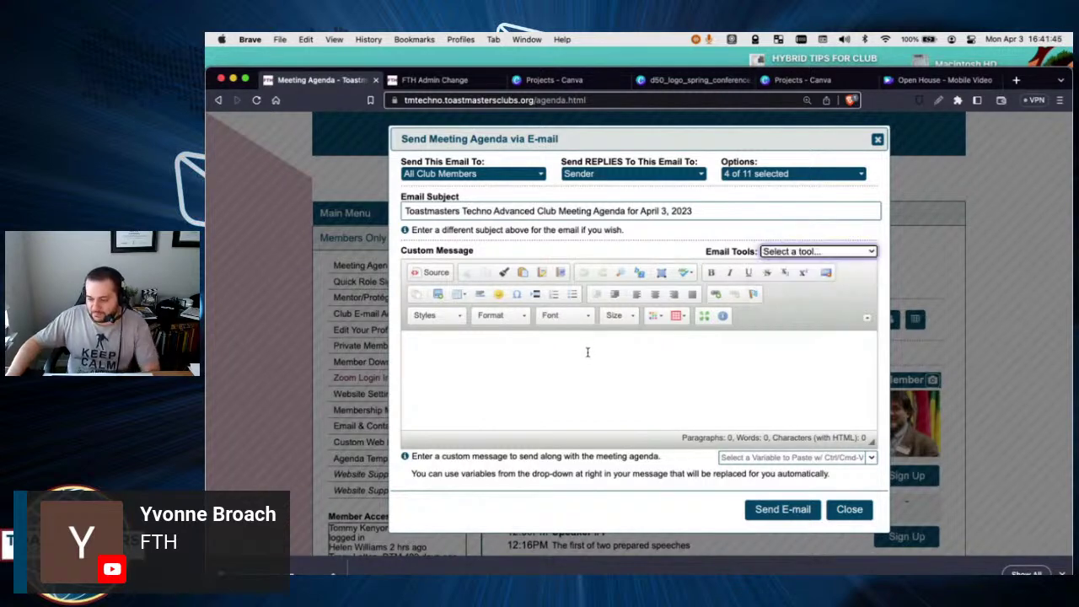
{"action": "left_click", "coordinate": [655, 295]}
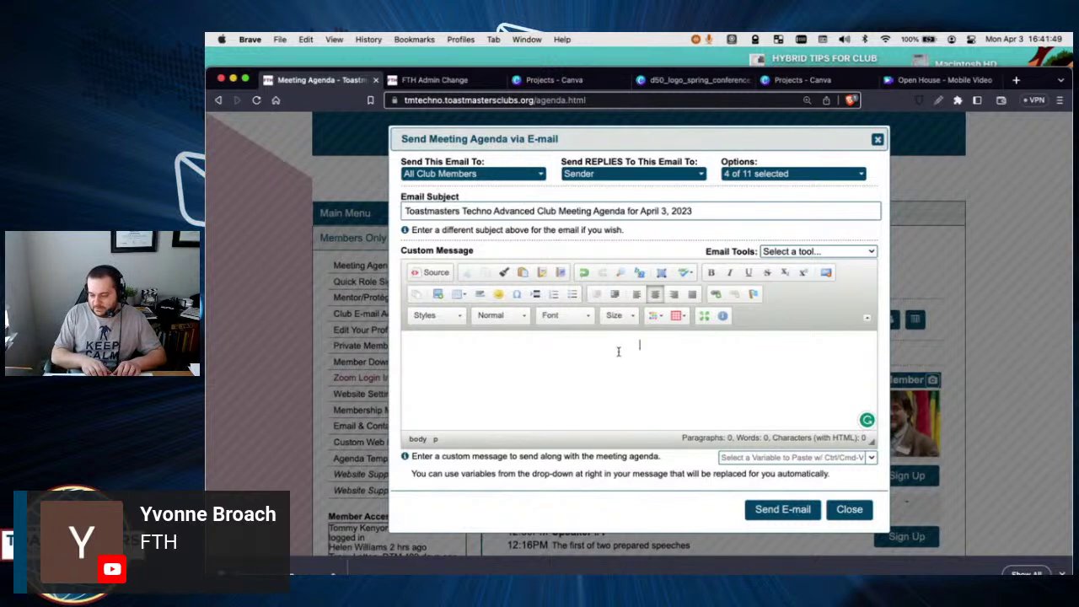
Type two filler lines, 'open house' and 'welcome', then review recipients and Email Tools.
{"action": "type", "text": "adskf;lajsd;lf"}
{"action": "key", "text": "Return"}
{"action": "type", "text": "asdfjaksdf"}
{"action": "key", "text": "Return"}
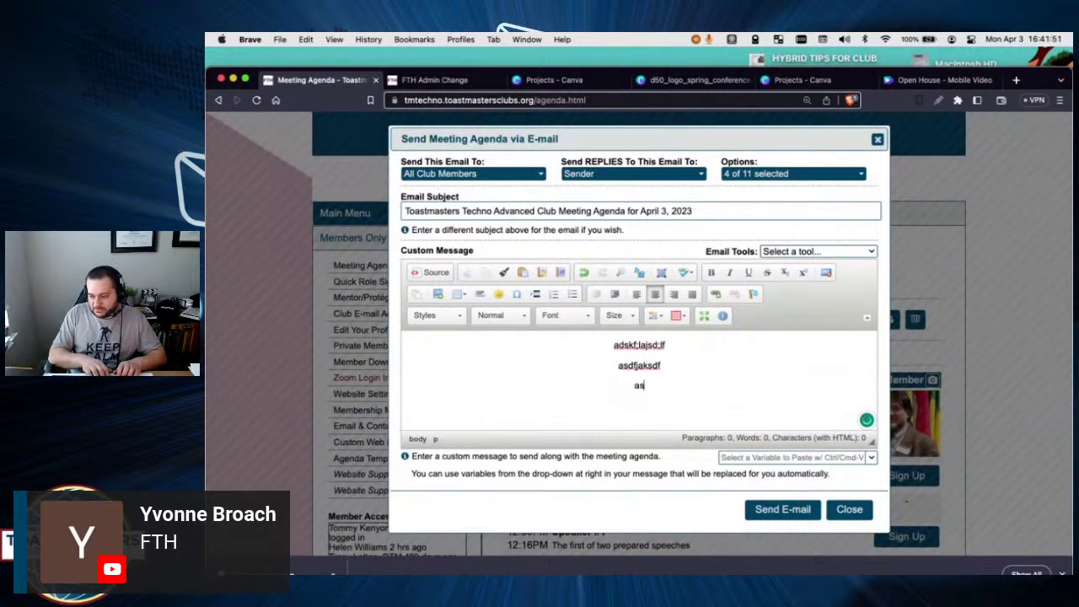
{"action": "type", "text": "open house"}
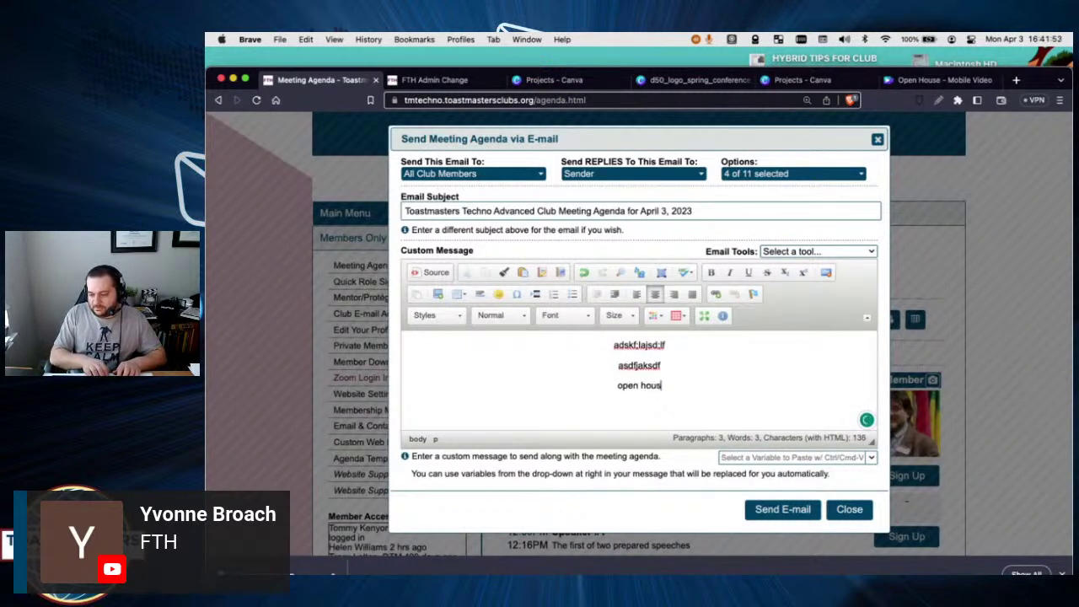
{"action": "key", "text": "Return"}
{"action": "type", "text": "welcome"}
{"action": "key", "text": "Return"}
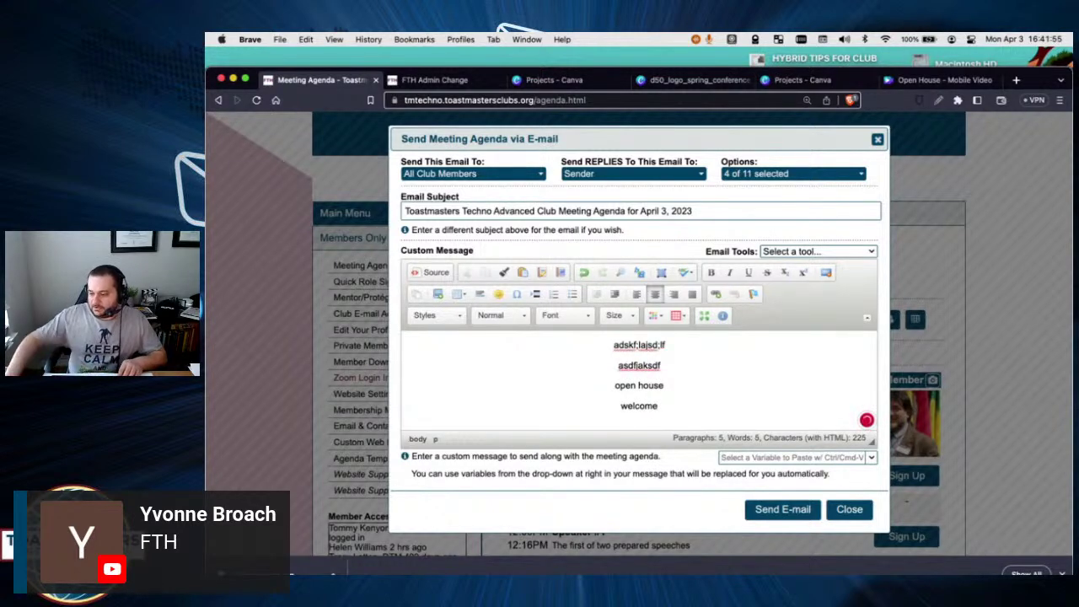
{"action": "left_click", "coordinate": [453, 174]}
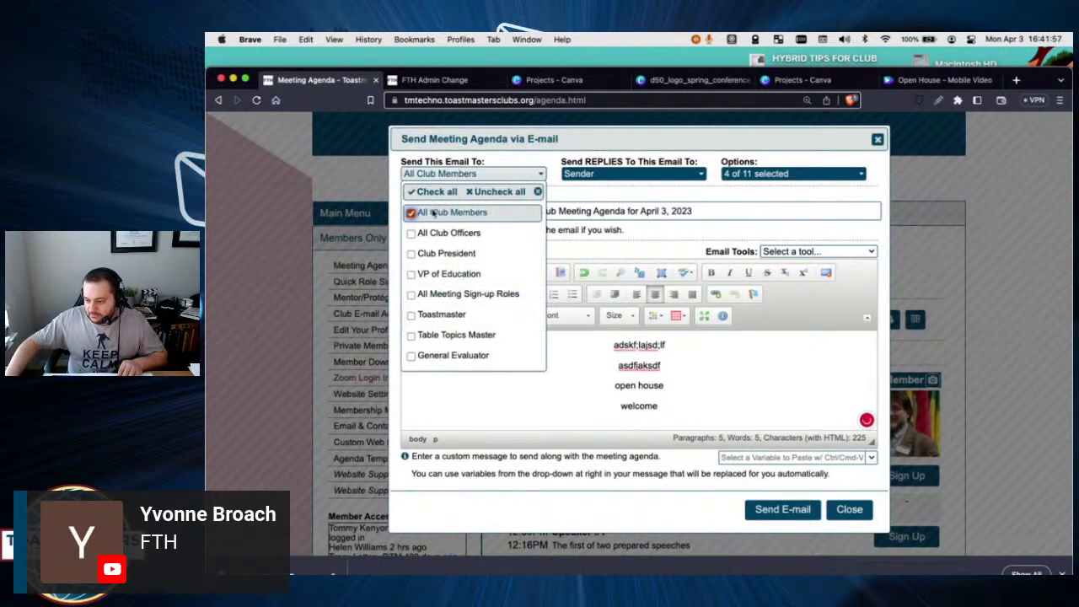
{"action": "left_click", "coordinate": [829, 252]}
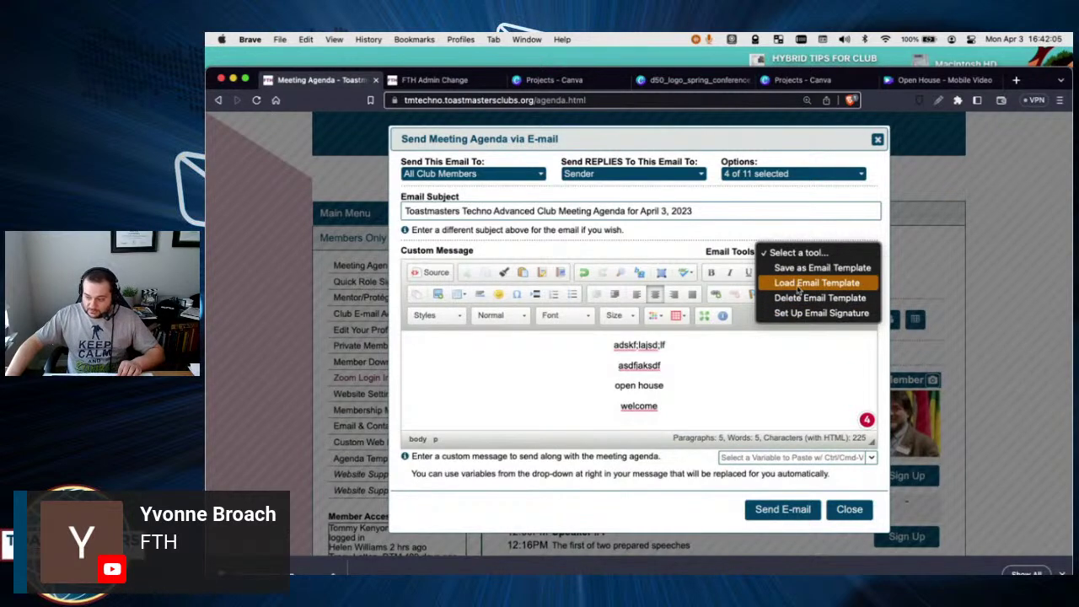
{"action": "left_click", "coordinate": [695, 371]}
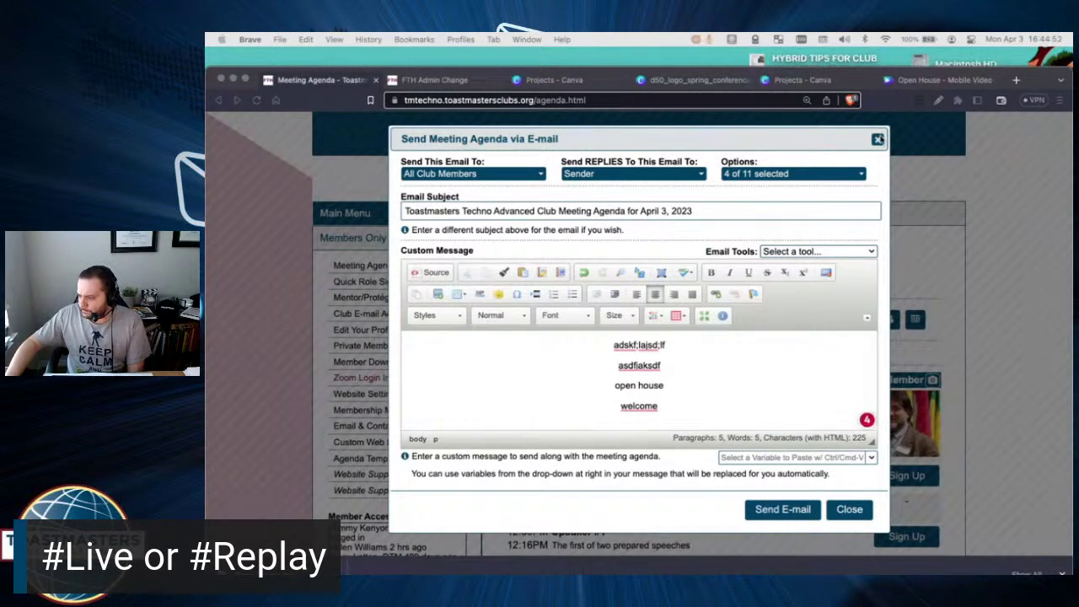
Close the Send Meeting Agenda form.
{"action": "left_click", "coordinate": [878, 139]}
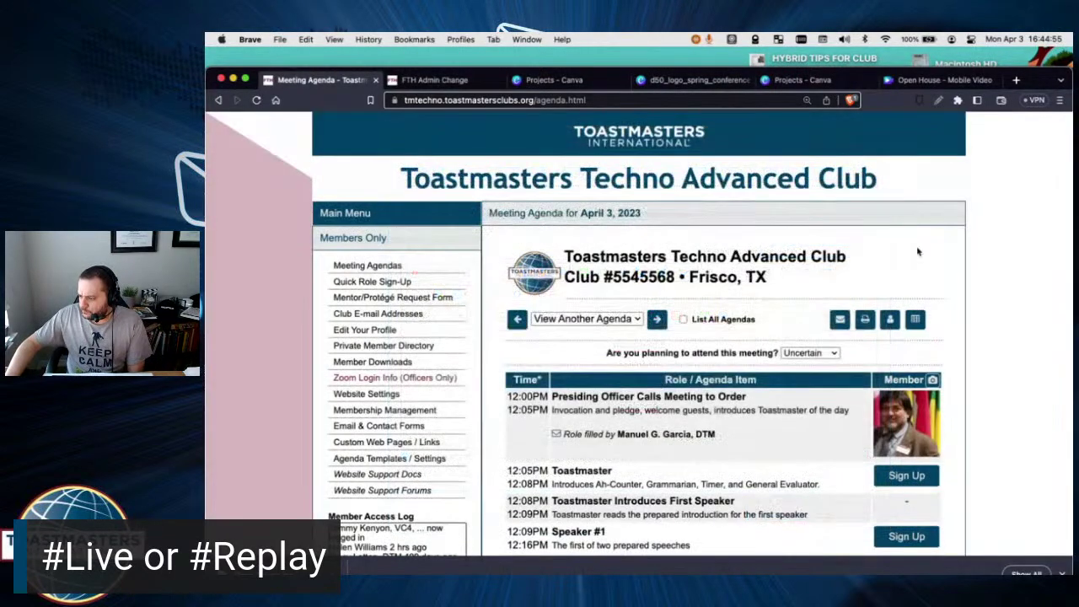
{"action": "scroll", "coordinate": [976, 305], "scroll_direction": "down", "scroll_amount": 2}
{"action": "scroll", "coordinate": [975, 305], "scroll_direction": "up", "scroll_amount": 1}
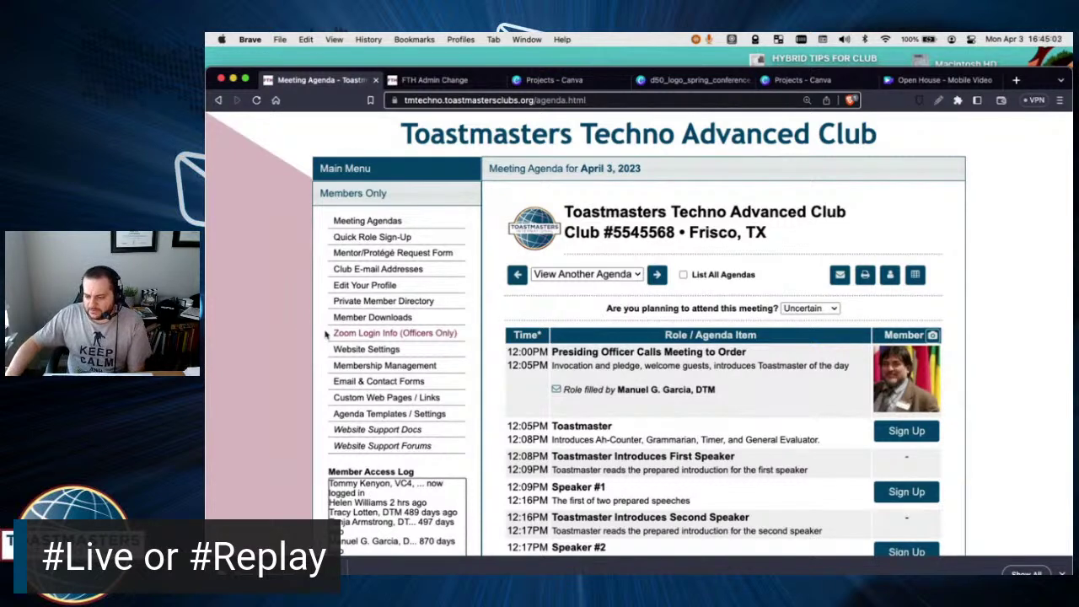
Open Zoom Login Info (Officers Only) and scroll through the meeting details.
{"action": "left_click", "coordinate": [420, 336]}
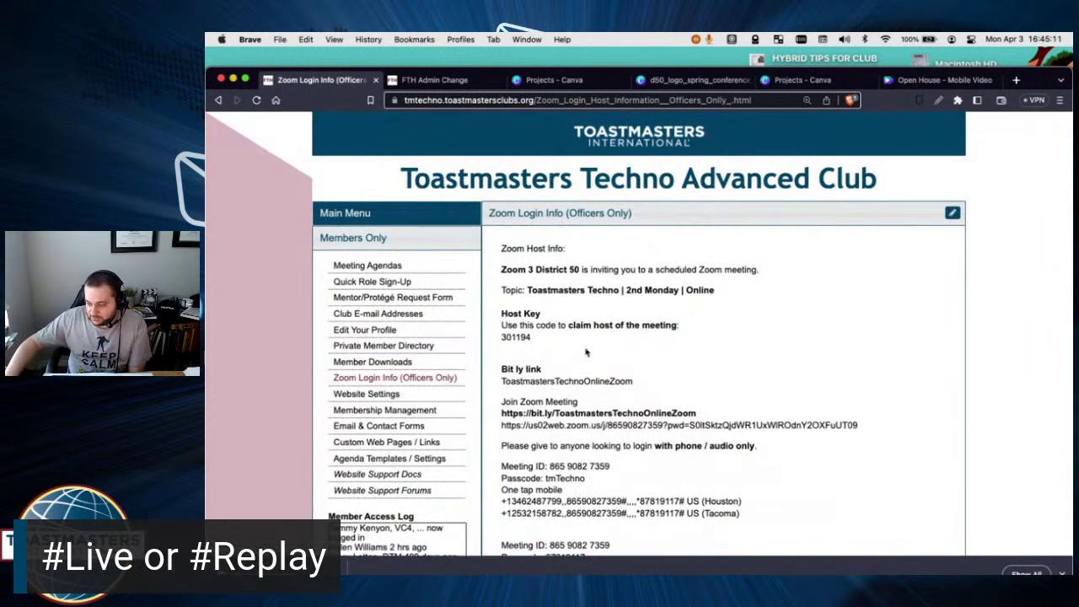
{"action": "scroll", "coordinate": [823, 350], "scroll_direction": "down", "scroll_amount": 1}
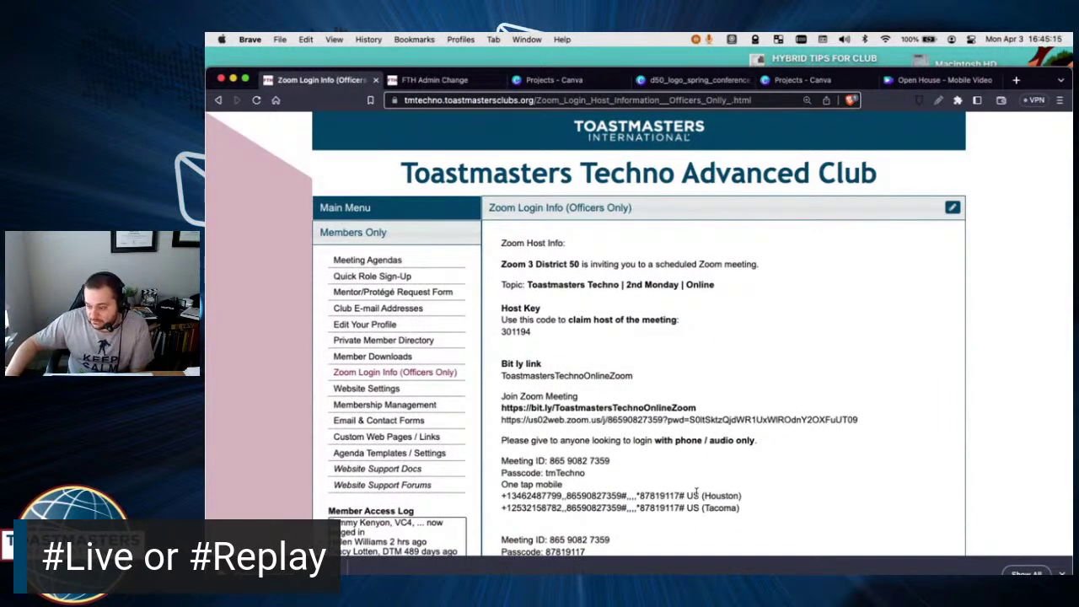
{"action": "scroll", "coordinate": [720, 492], "scroll_direction": "down", "scroll_amount": 5}
{"action": "scroll", "coordinate": [721, 488], "scroll_direction": "up", "scroll_amount": 2}
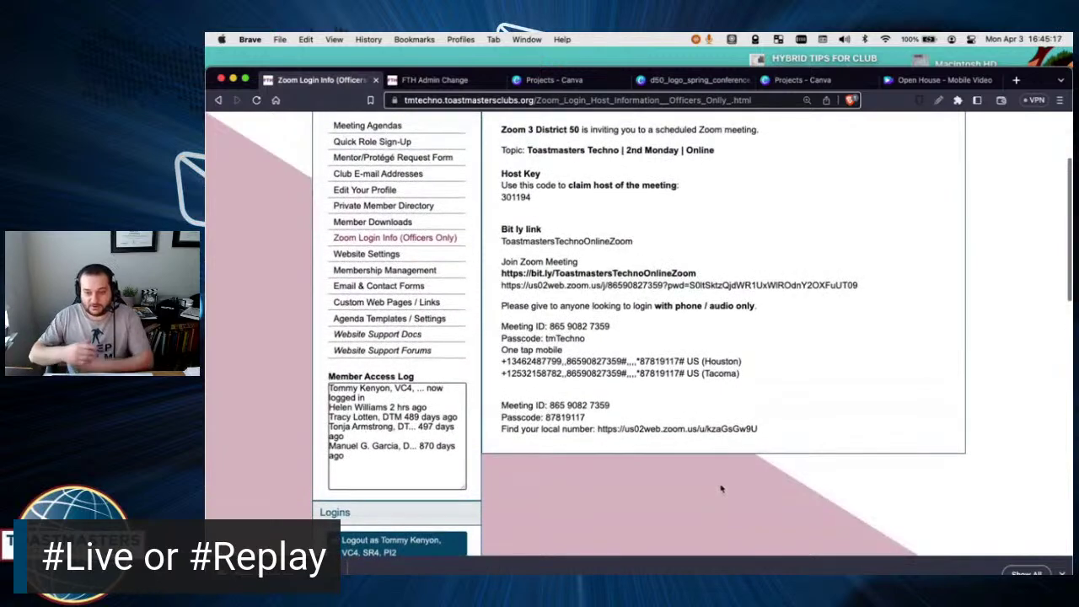